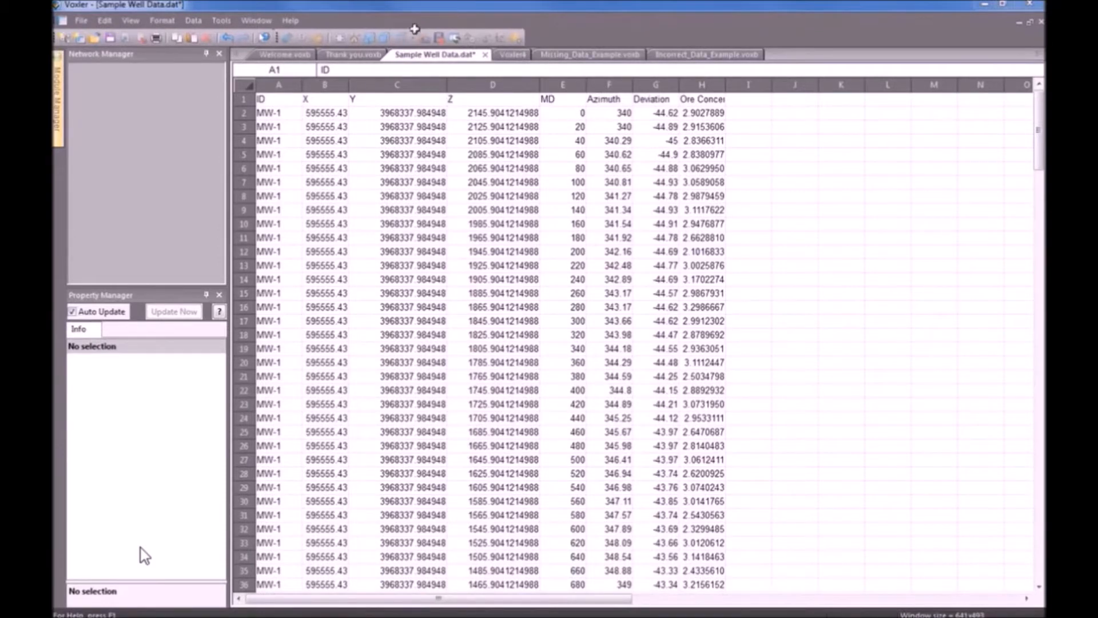
Widen column B so the full X values in Sample Well Data are readable.
left_click(275, 85)
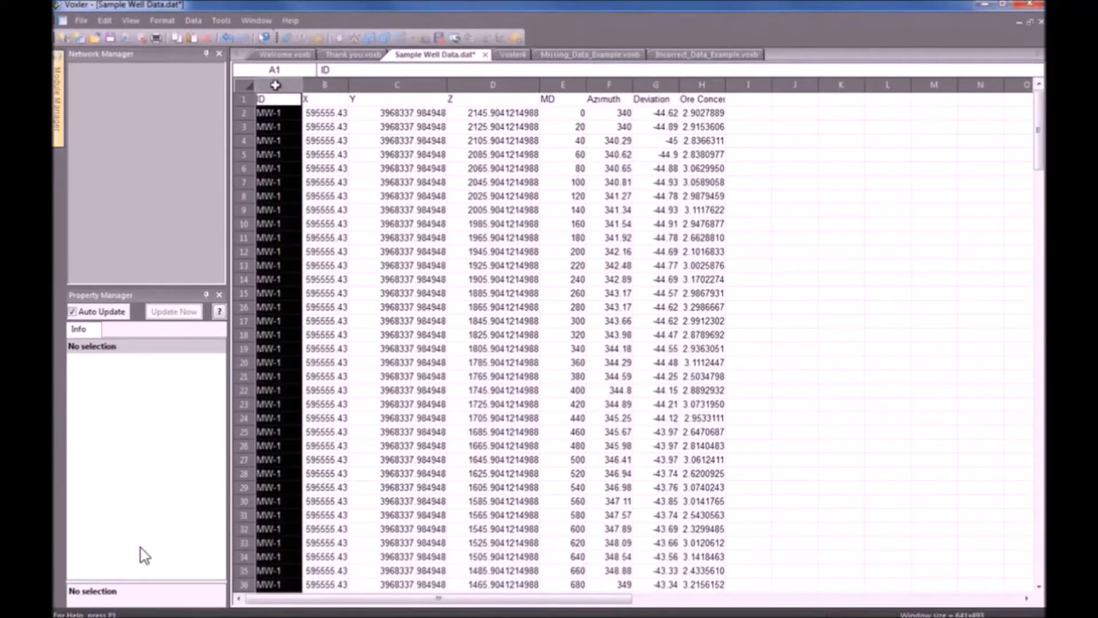
left_click(332, 86)
left_click_drag(348, 86, 380, 86)
Go over columns Y through Deviation and widen column H, Ore Concentration.
left_click(435, 85)
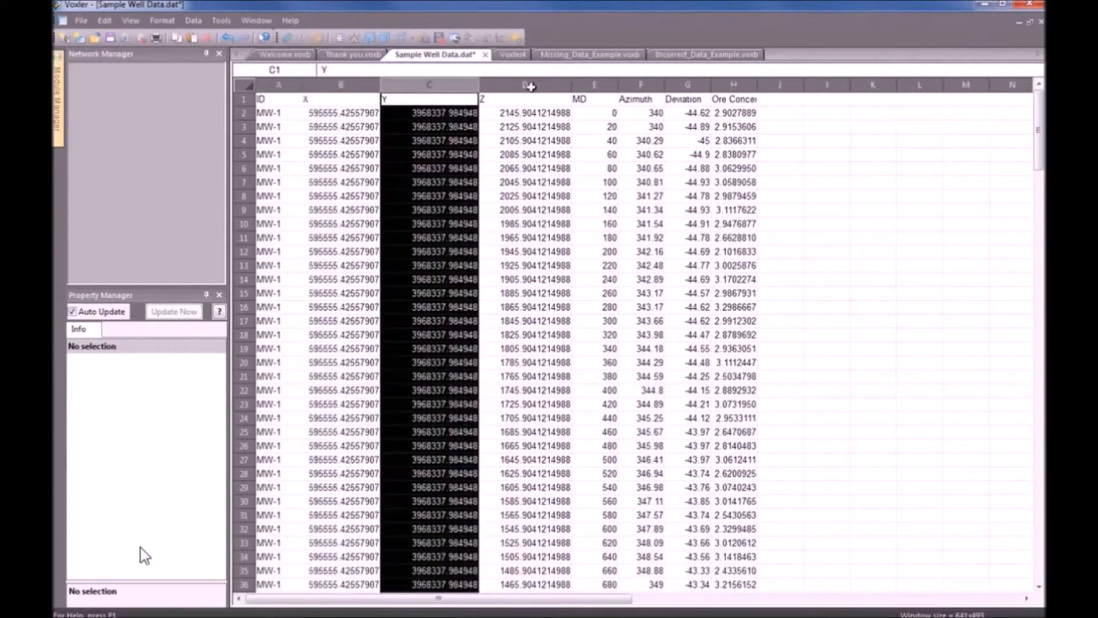
left_click(530, 87)
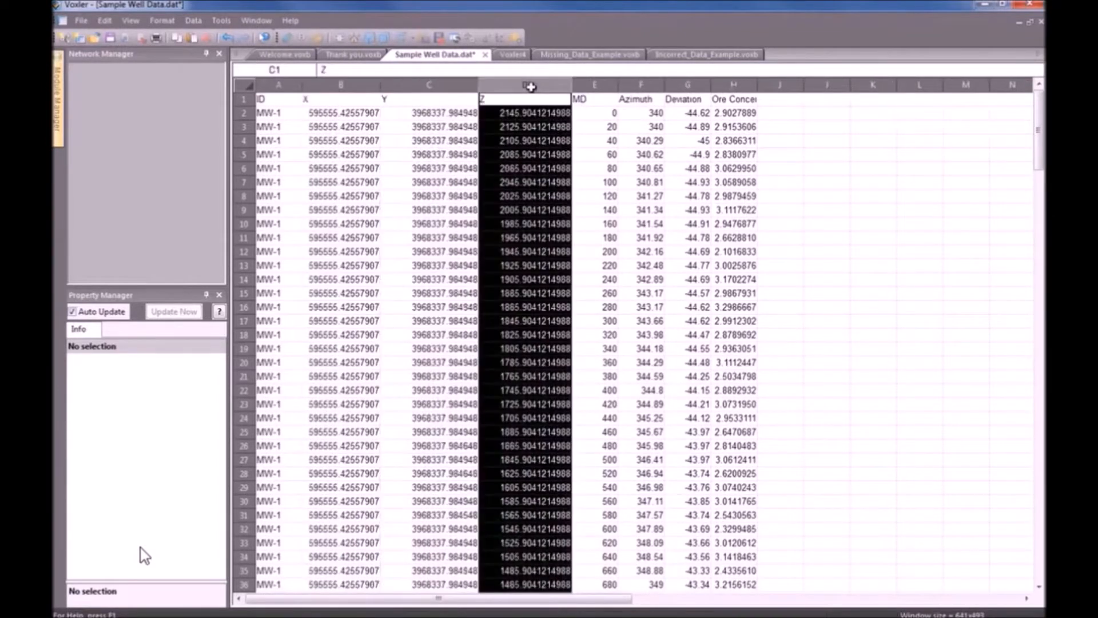
left_click(601, 86)
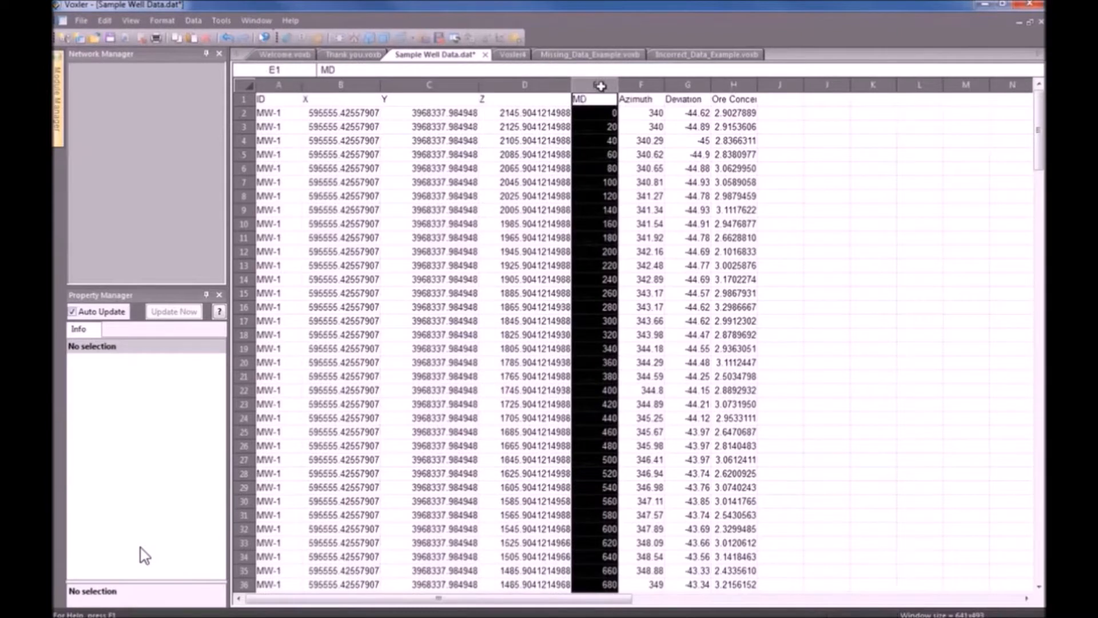
left_click(641, 86)
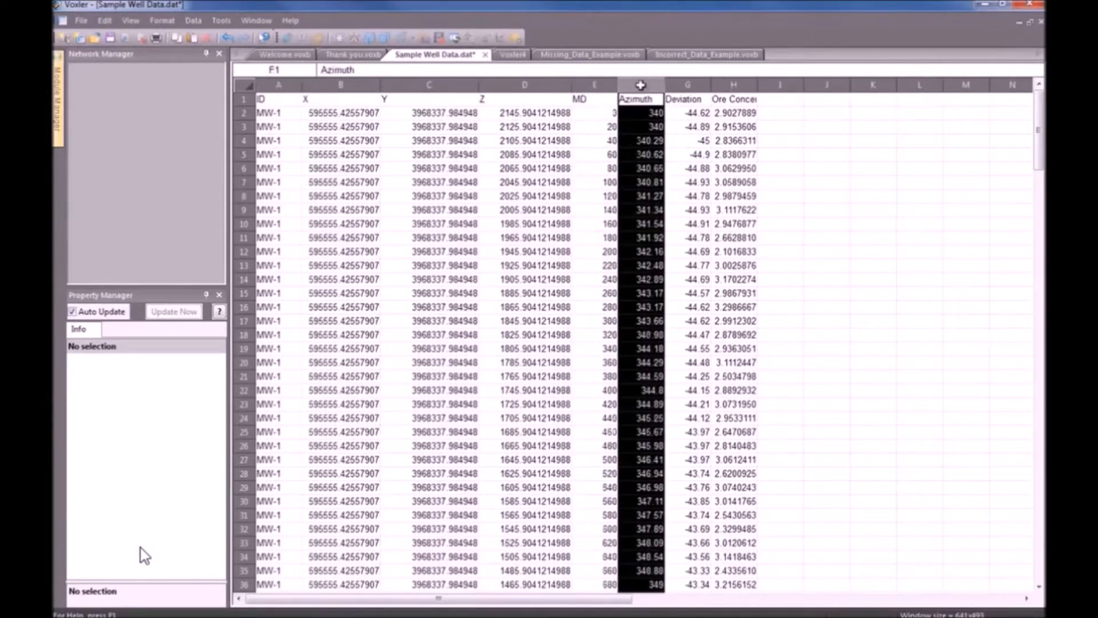
left_click(686, 84)
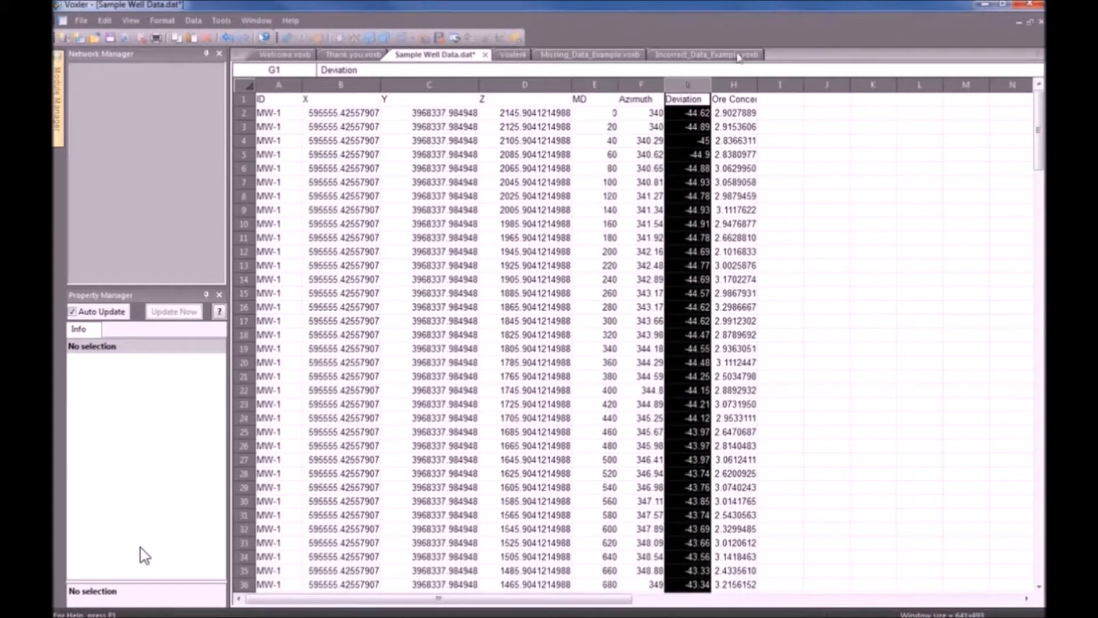
left_click(734, 85)
left_click_drag(774, 86, 809, 86)
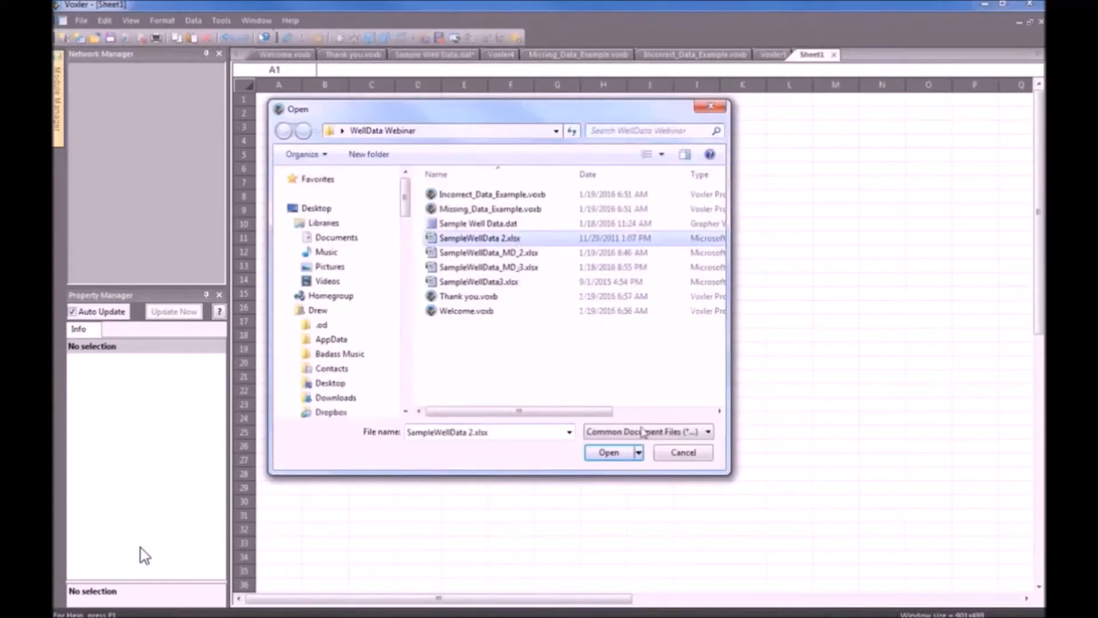
Open SampleWellData 2.xlsx so its sheets appear in XLSX Import Options.
left_click(610, 451)
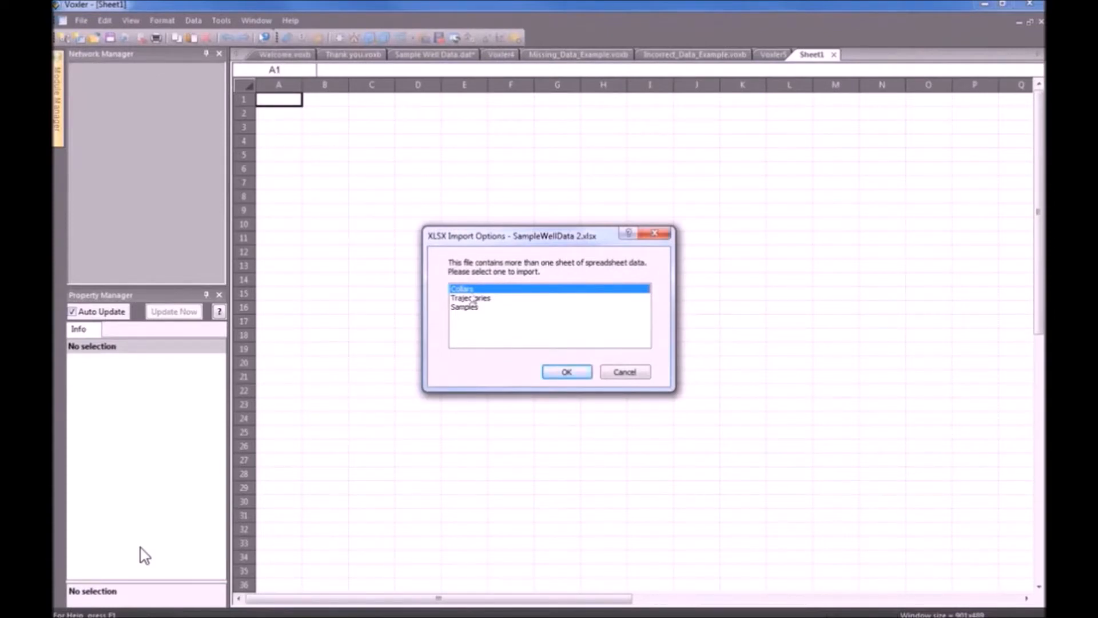
Import the Collars sheet of SampleWellData 2.xlsx into its own worksheet.
left_click(473, 297)
left_click(471, 308)
left_click(471, 291)
left_click(572, 373)
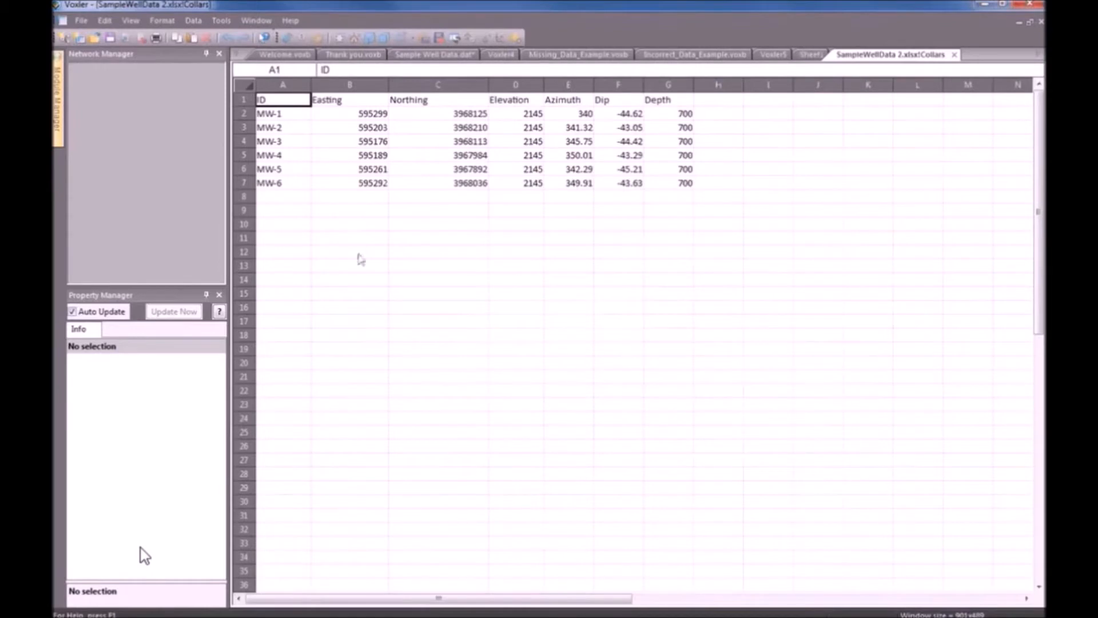
Reopen SampleWellData 2.xlsx and import its Trajectories sheet.
left_click(84, 23)
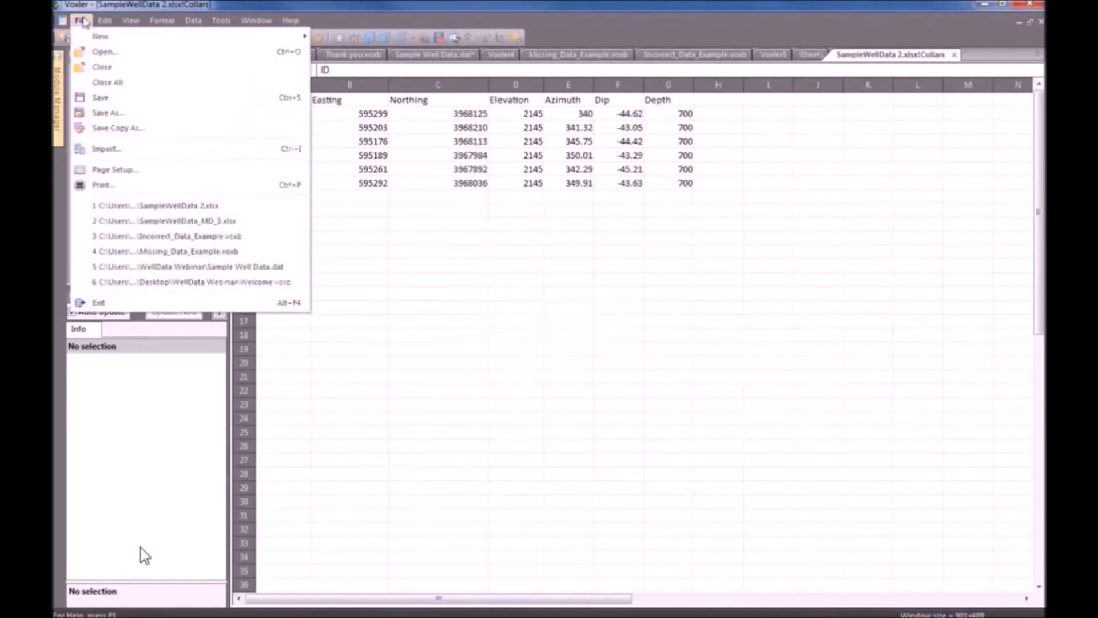
left_click(104, 50)
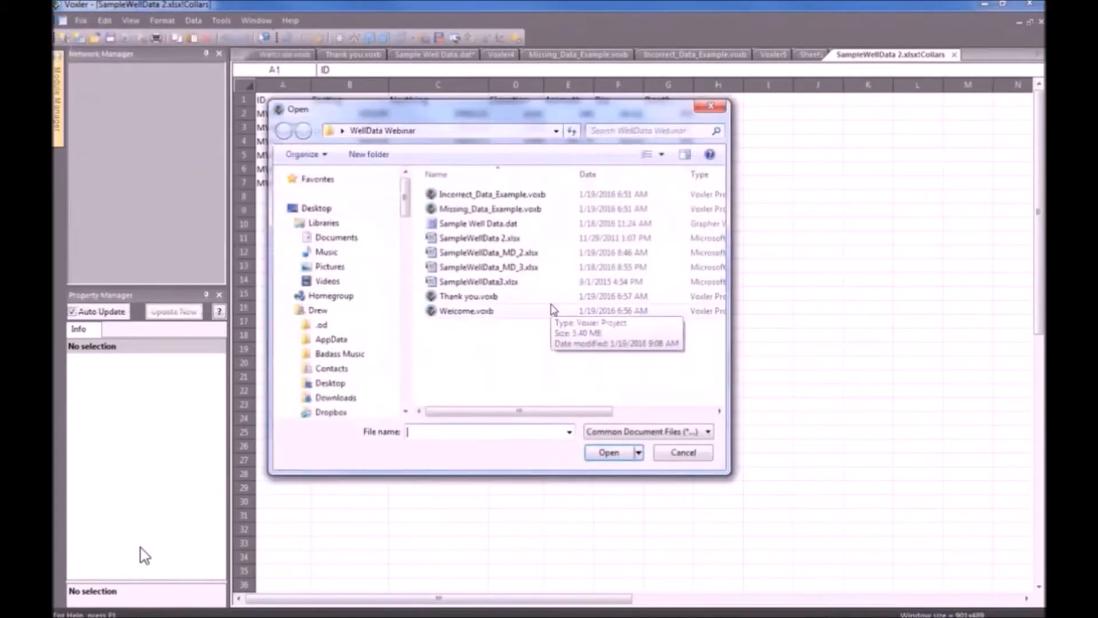
left_click(503, 238)
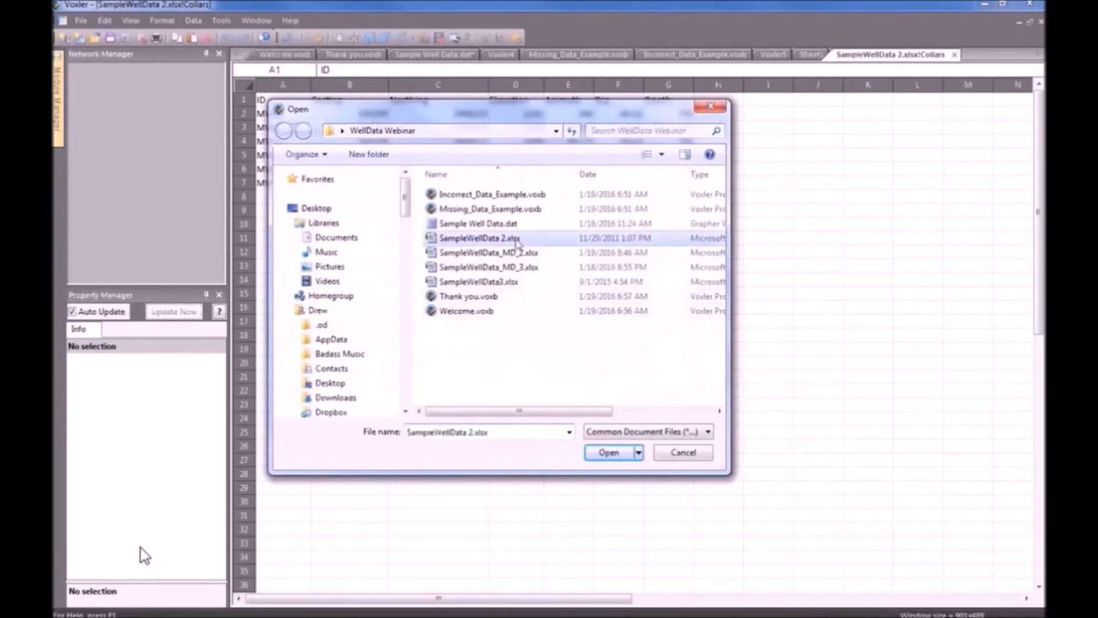
left_click(609, 452)
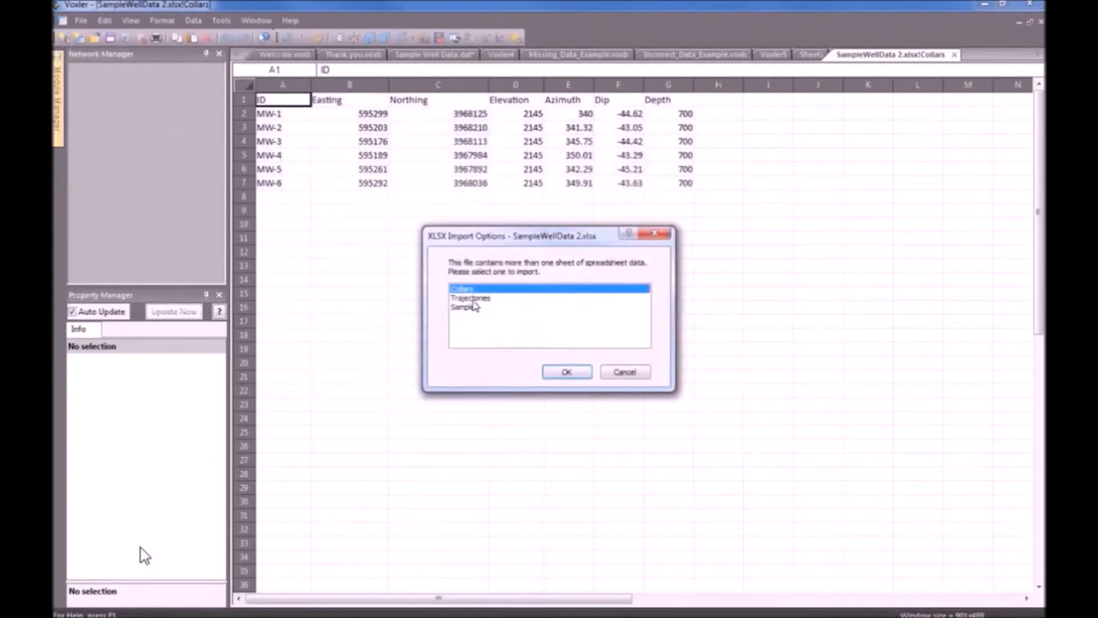
left_click(473, 299)
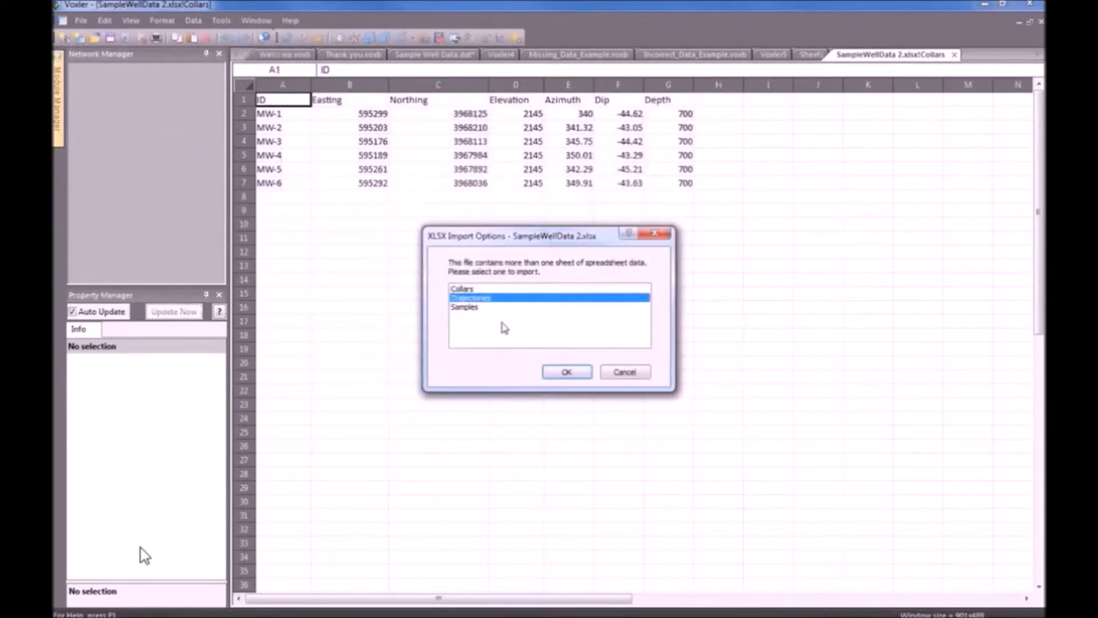
left_click(567, 372)
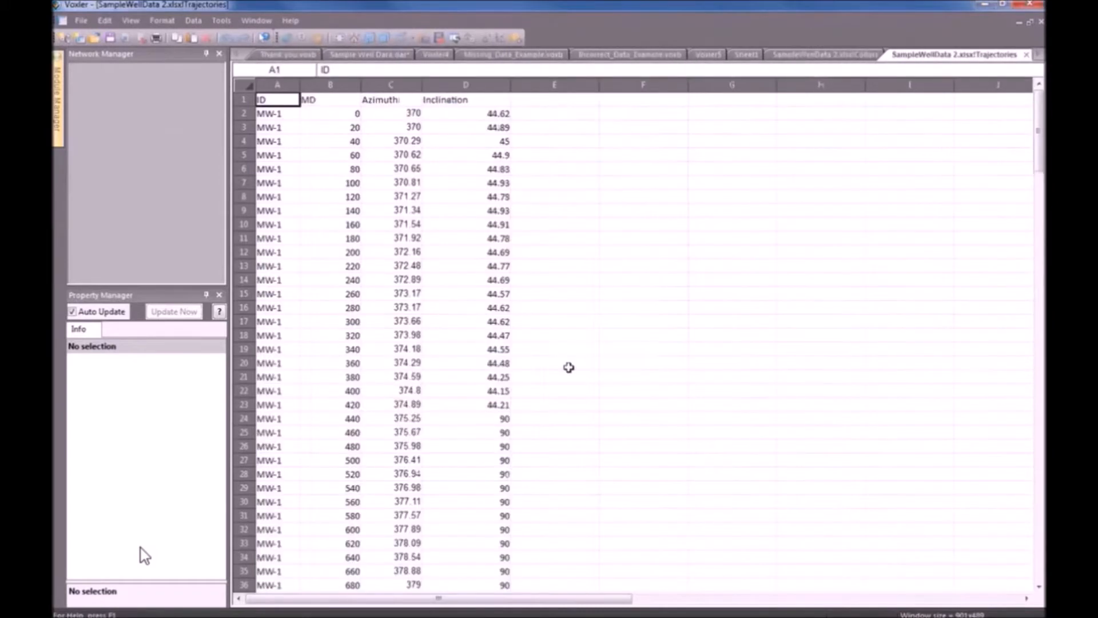
Reopen SampleWellData 2.xlsx and import its Samples sheet.
left_click(82, 21)
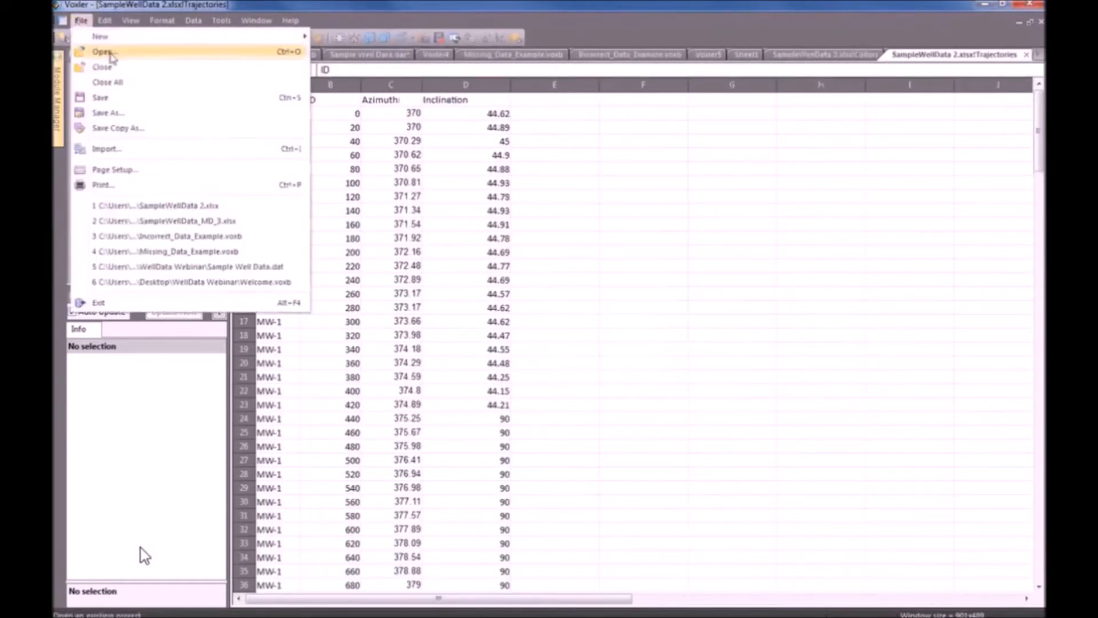
left_click(103, 52)
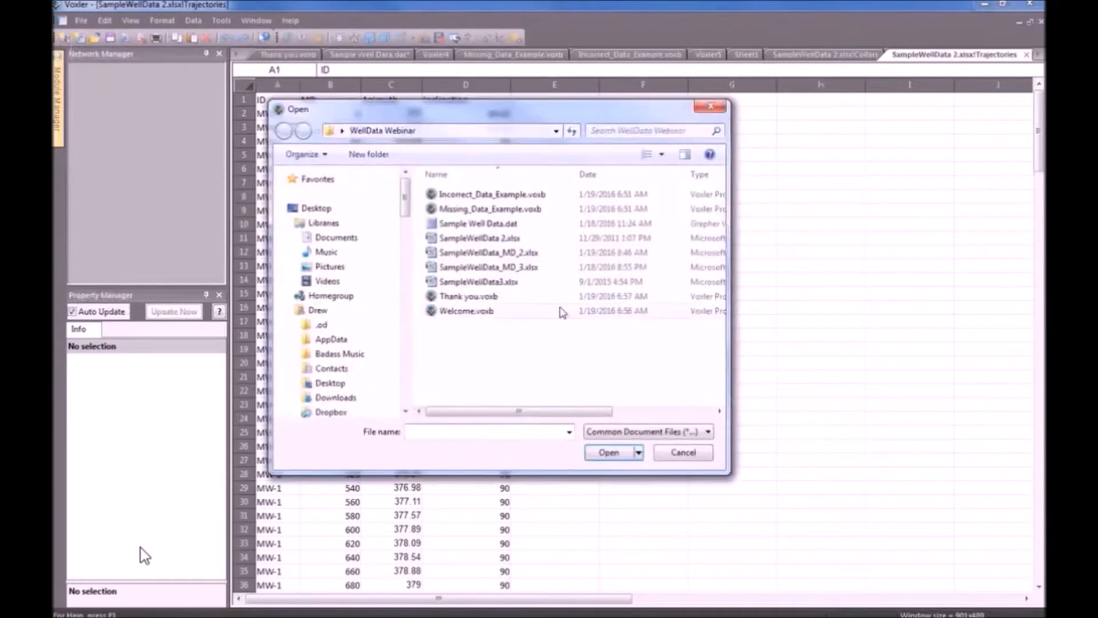
left_click(520, 243)
left_click(608, 459)
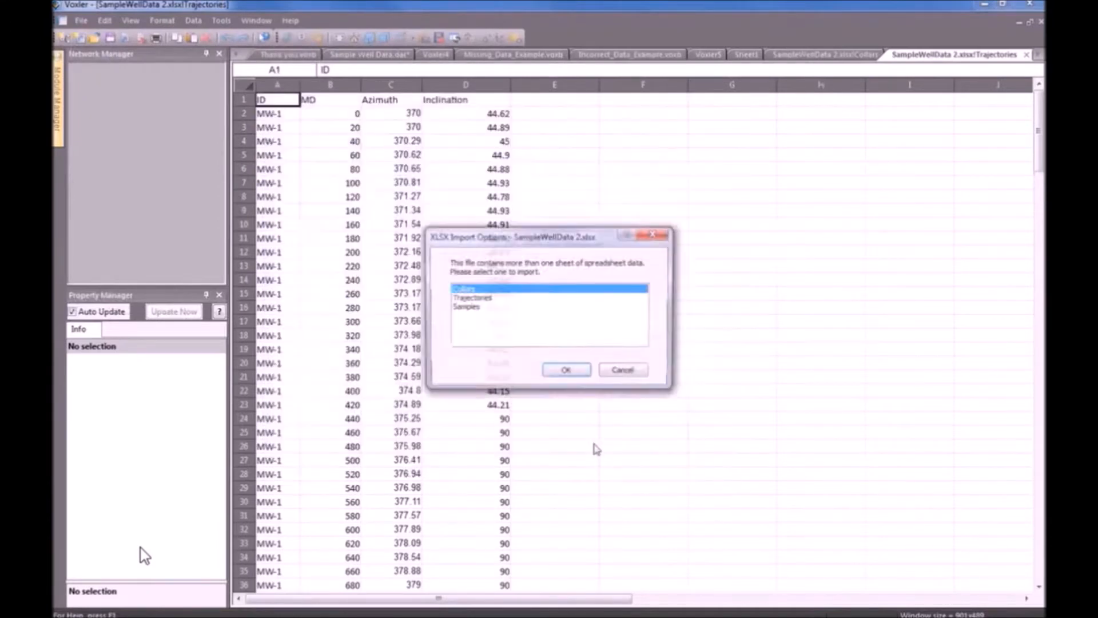
left_click(474, 309)
left_click(566, 372)
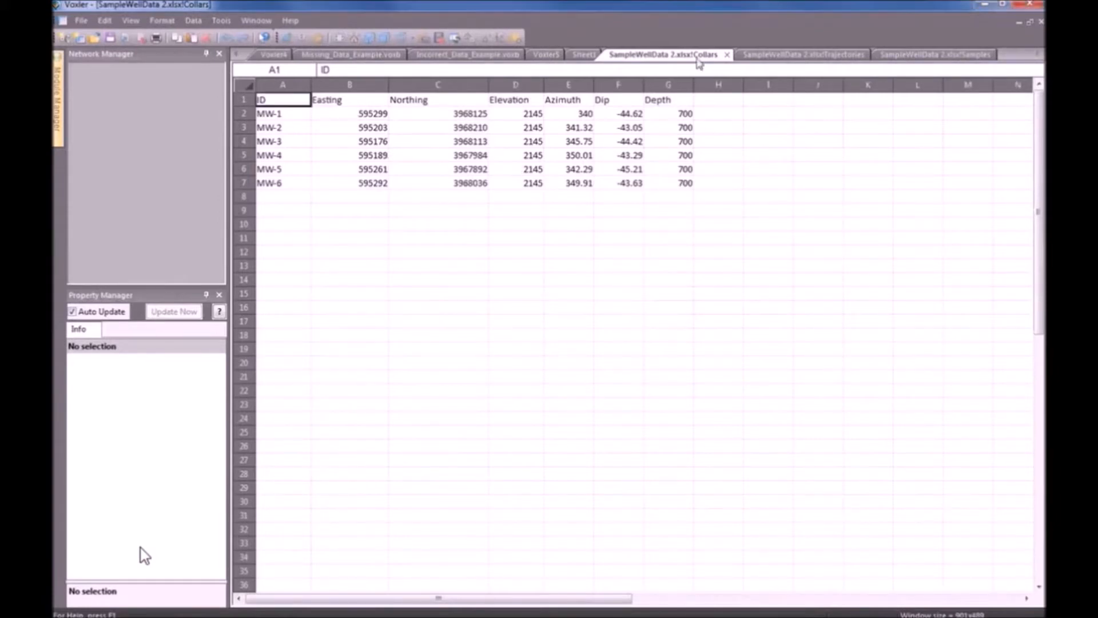
Flip through the sheet tabs, then review Collars columns ID, Easting, Northing, Elevation, Azimuth, Dip, Depth.
left_click(831, 59)
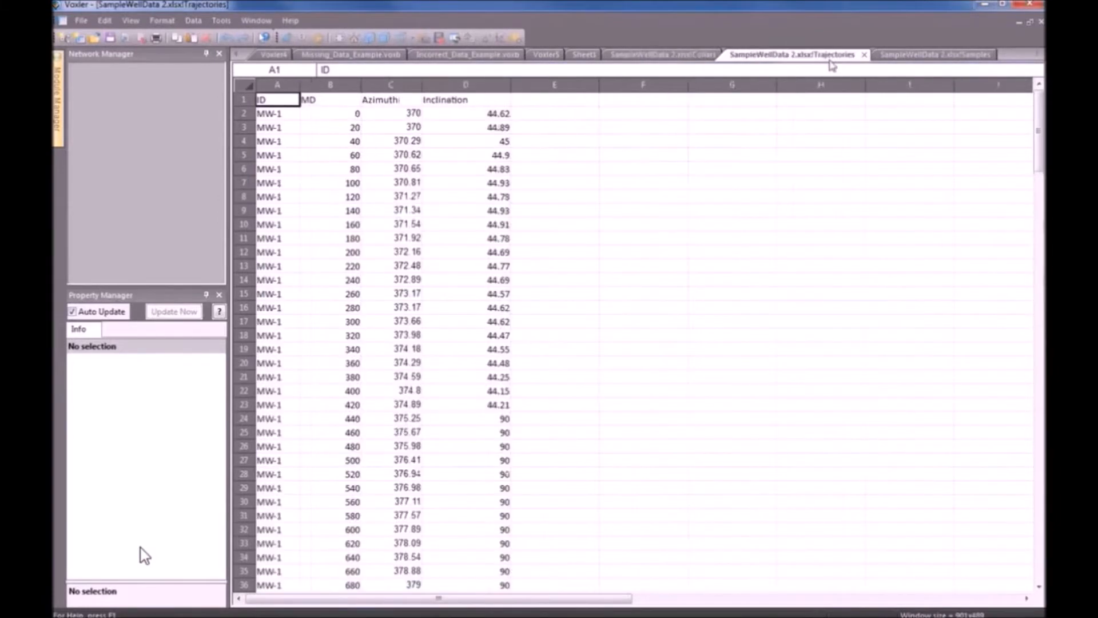
left_click(971, 57)
left_click(672, 59)
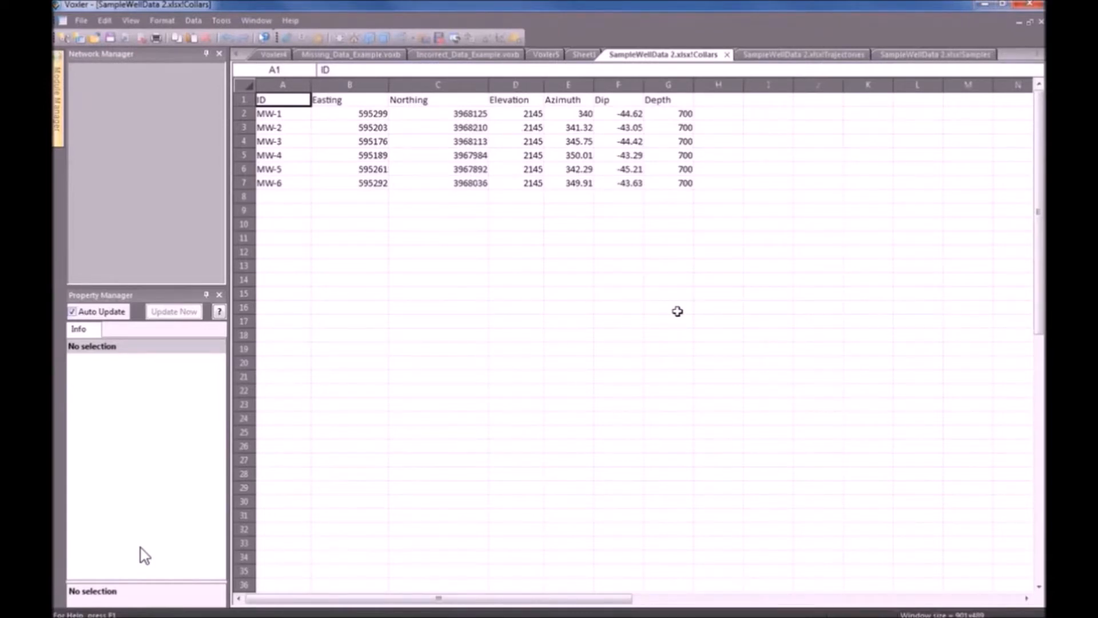
left_click(288, 86)
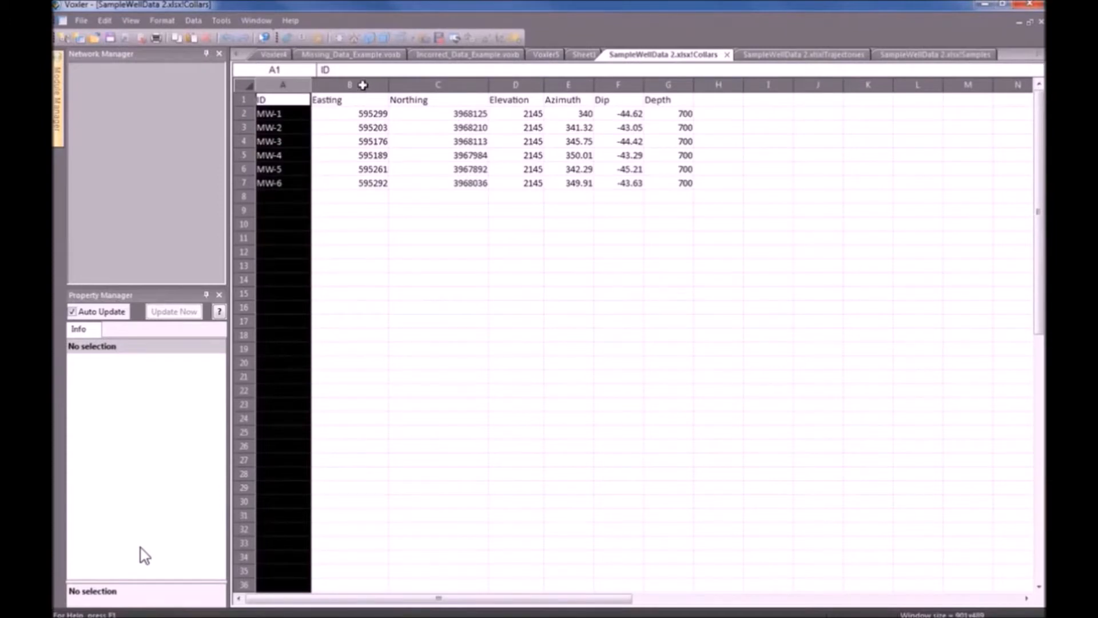
left_click(362, 85)
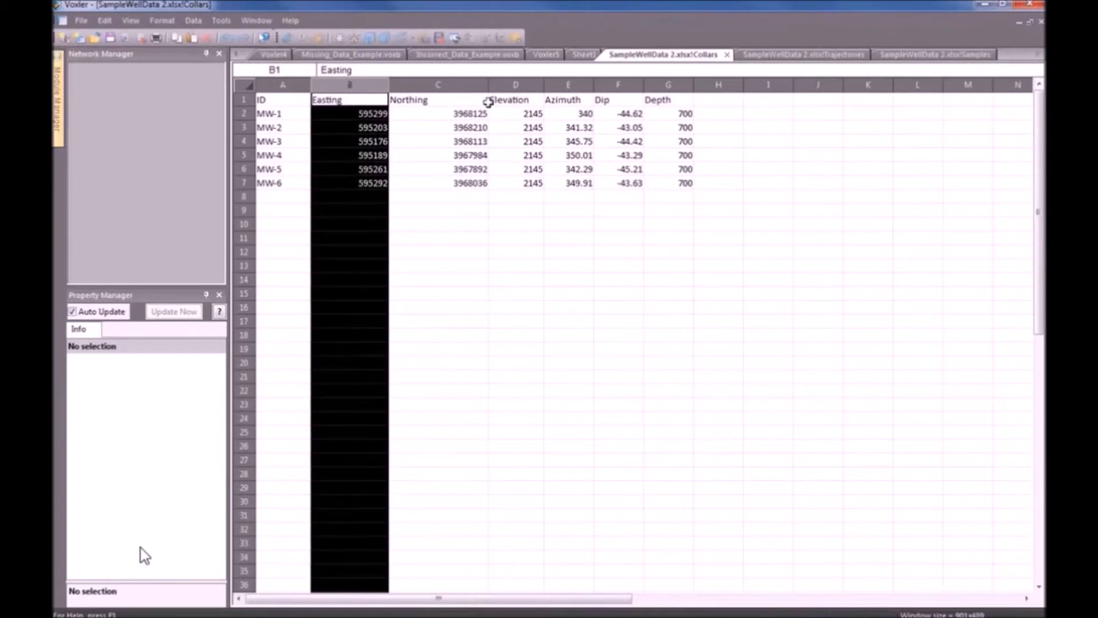
left_click(470, 82)
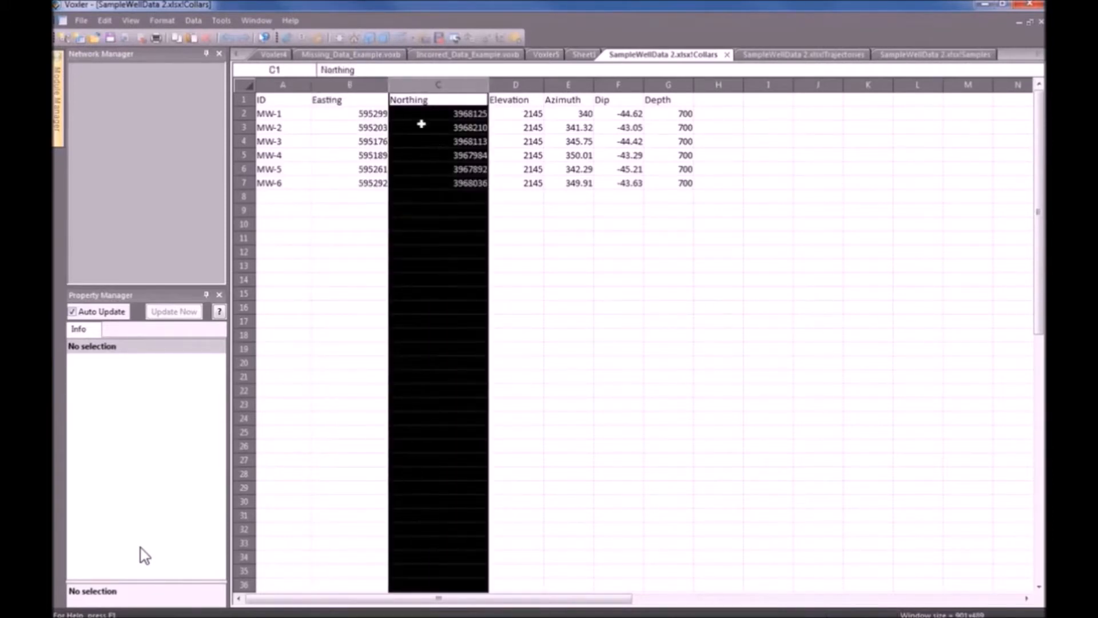
left_click(516, 85)
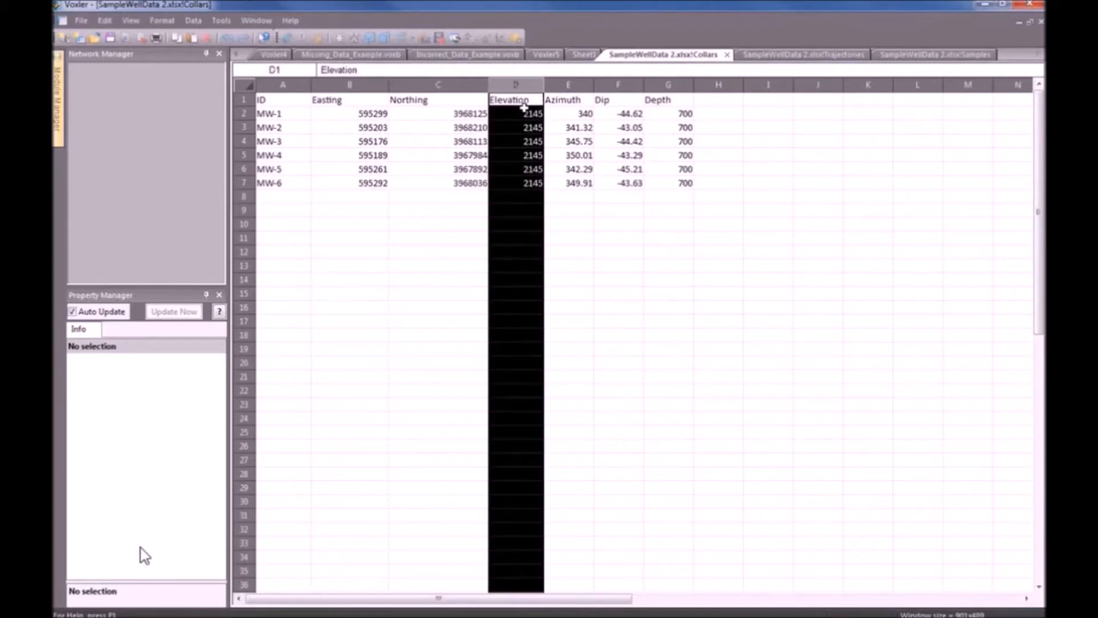
left_click(577, 84)
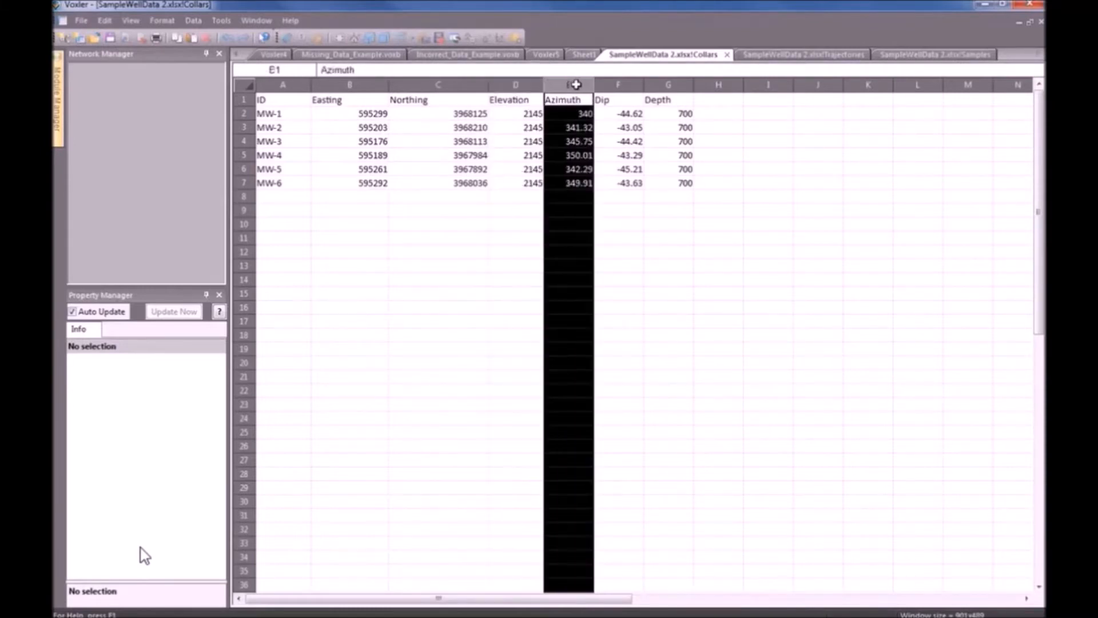
left_click(631, 85)
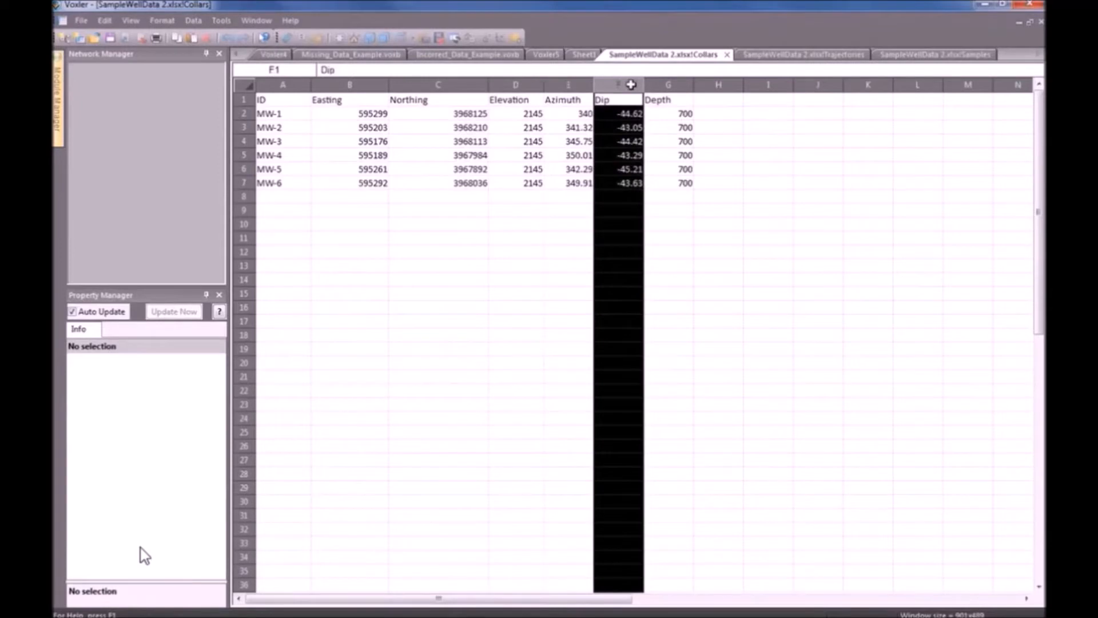
left_click(682, 86)
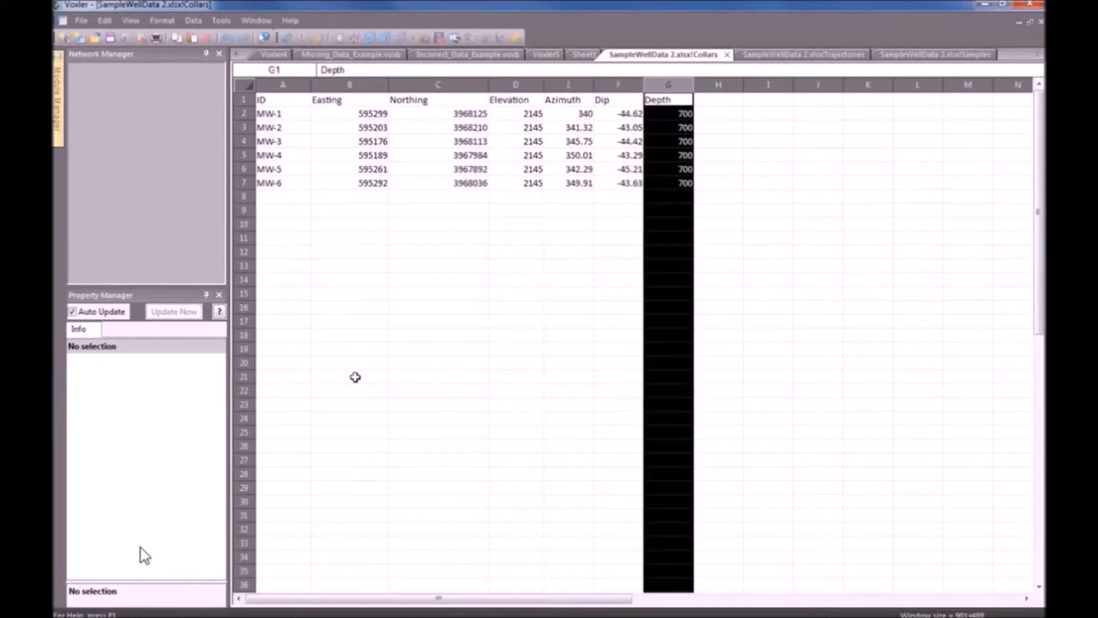
Select each well row MW-1 to MW-6 in Collars, then show the Trajectories sheet.
left_click(248, 114)
left_click(243, 127)
left_click(243, 142)
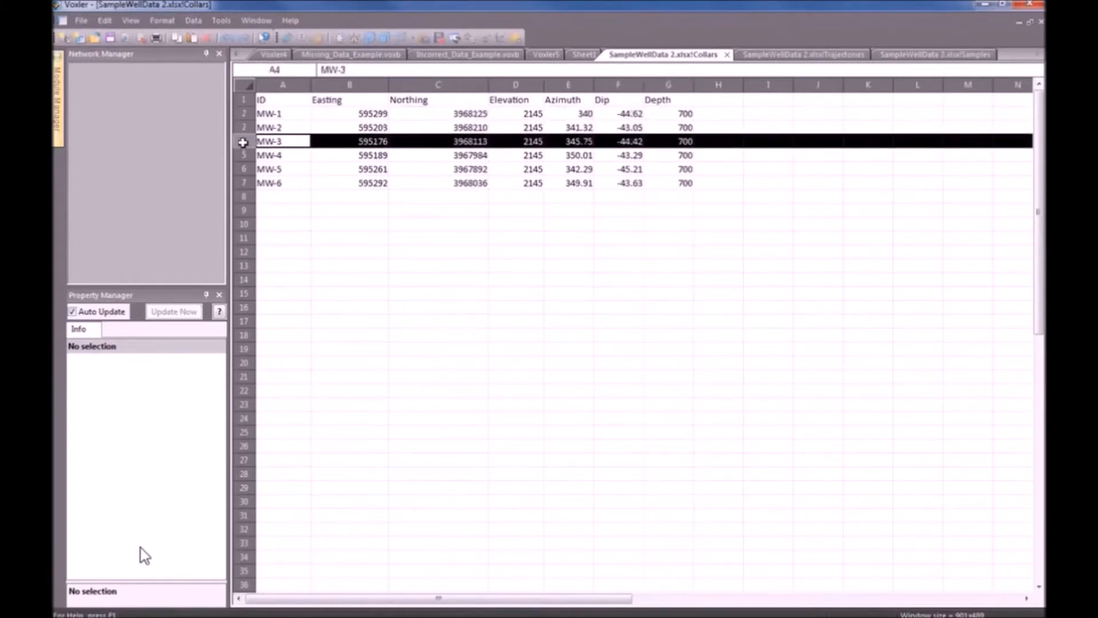
left_click(243, 155)
left_click(243, 169)
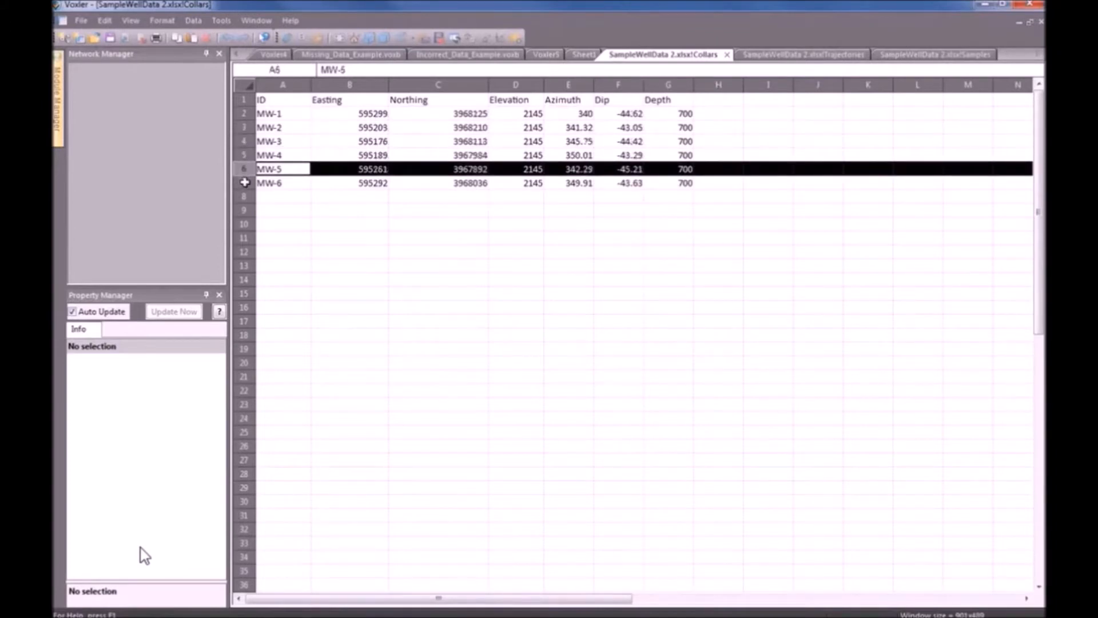
left_click(244, 183)
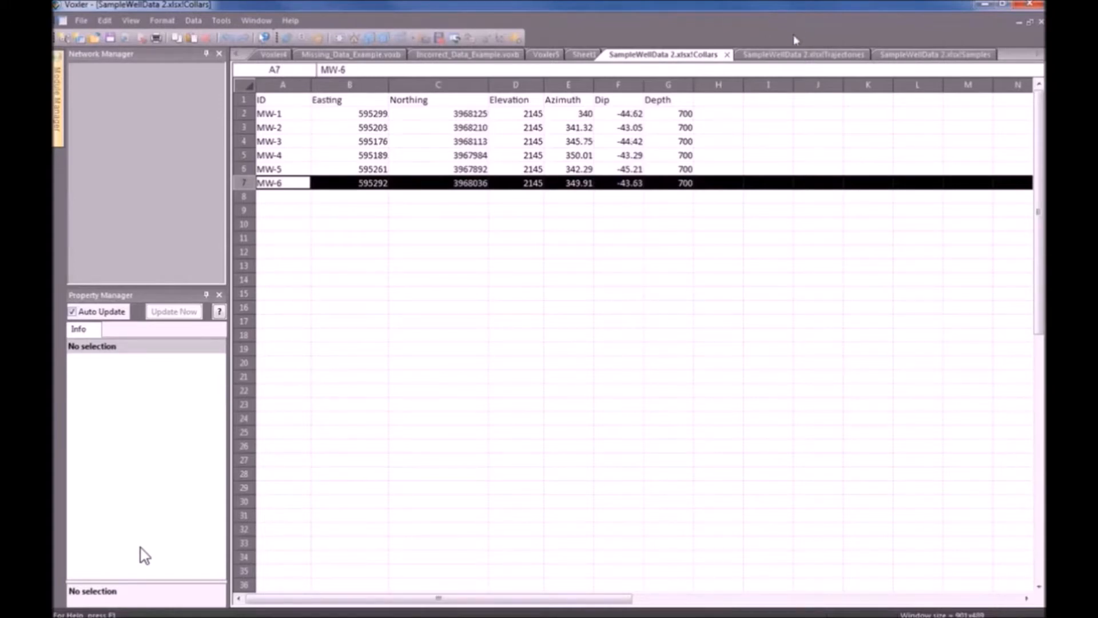
left_click(812, 54)
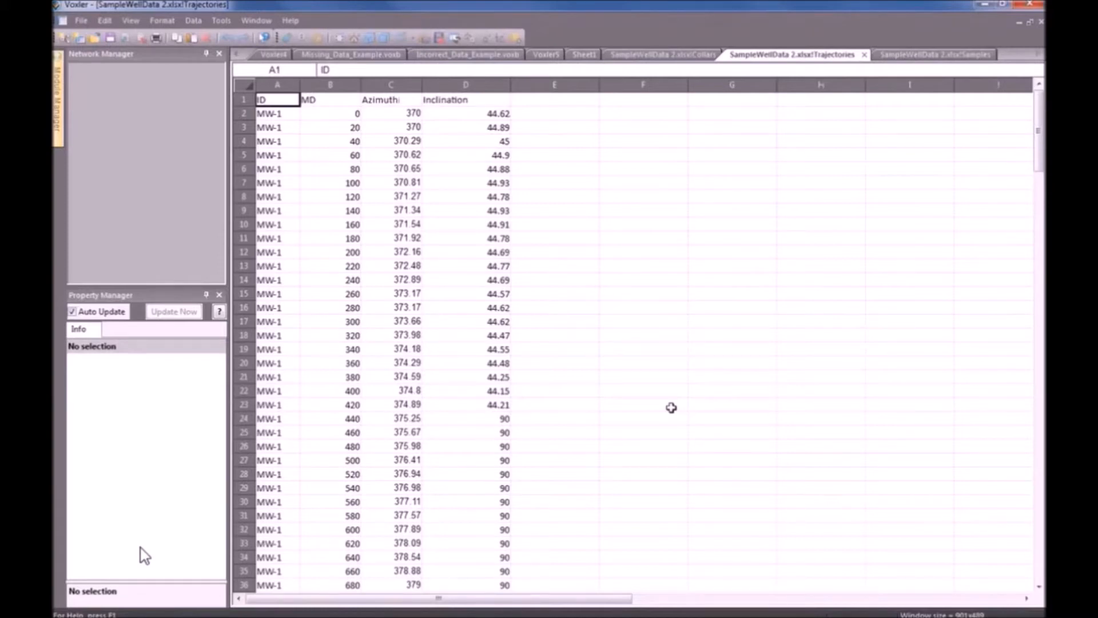
left_click(287, 89)
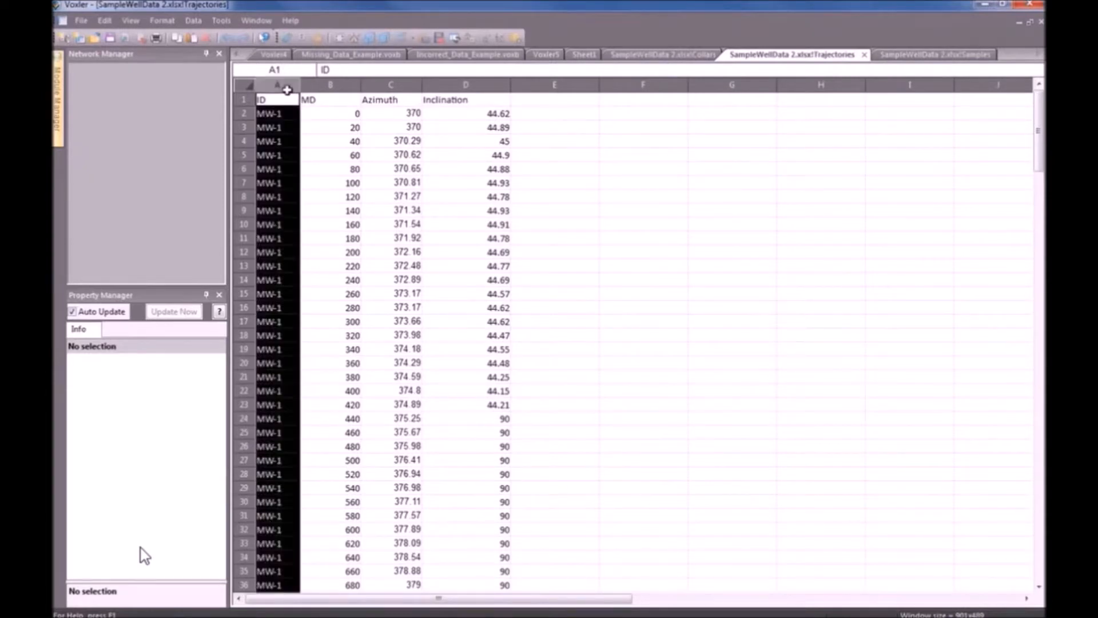
left_click(337, 87)
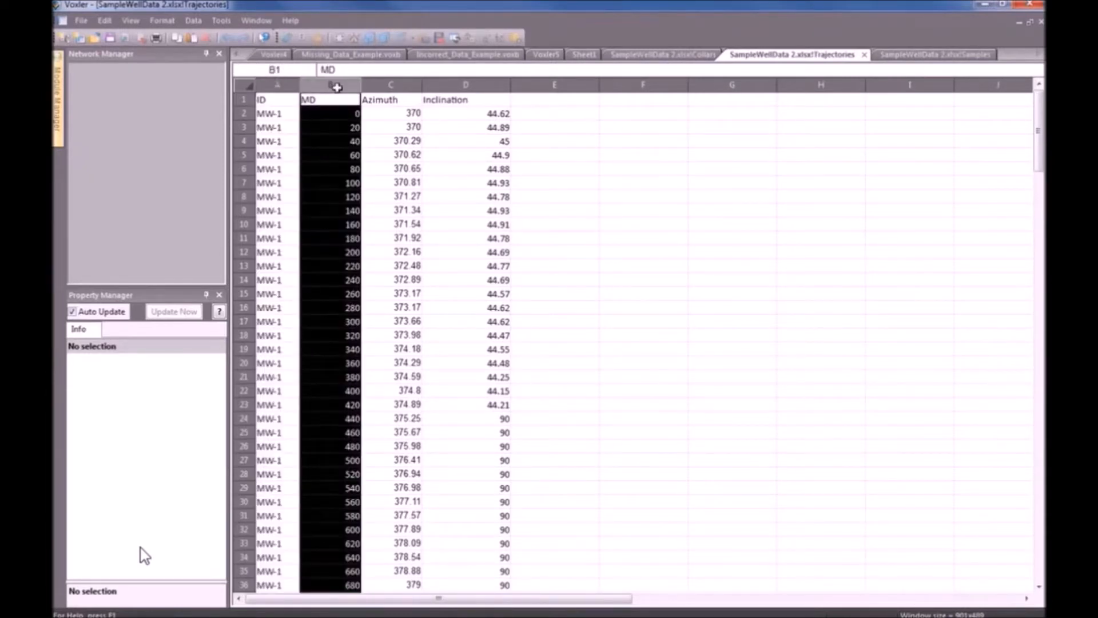
left_click(410, 90)
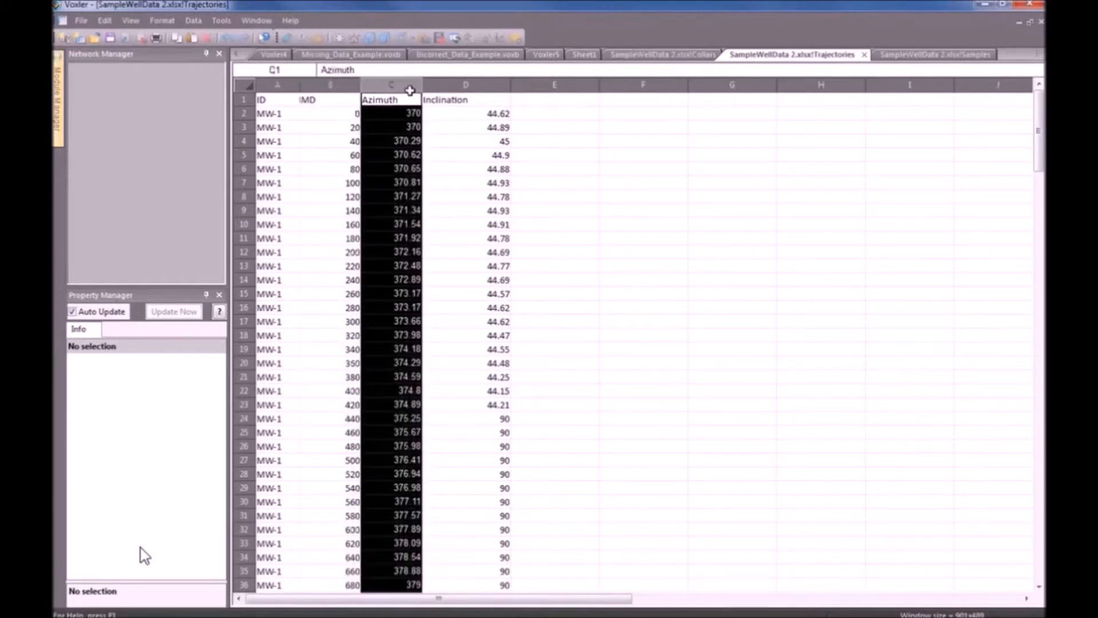
left_click(469, 84)
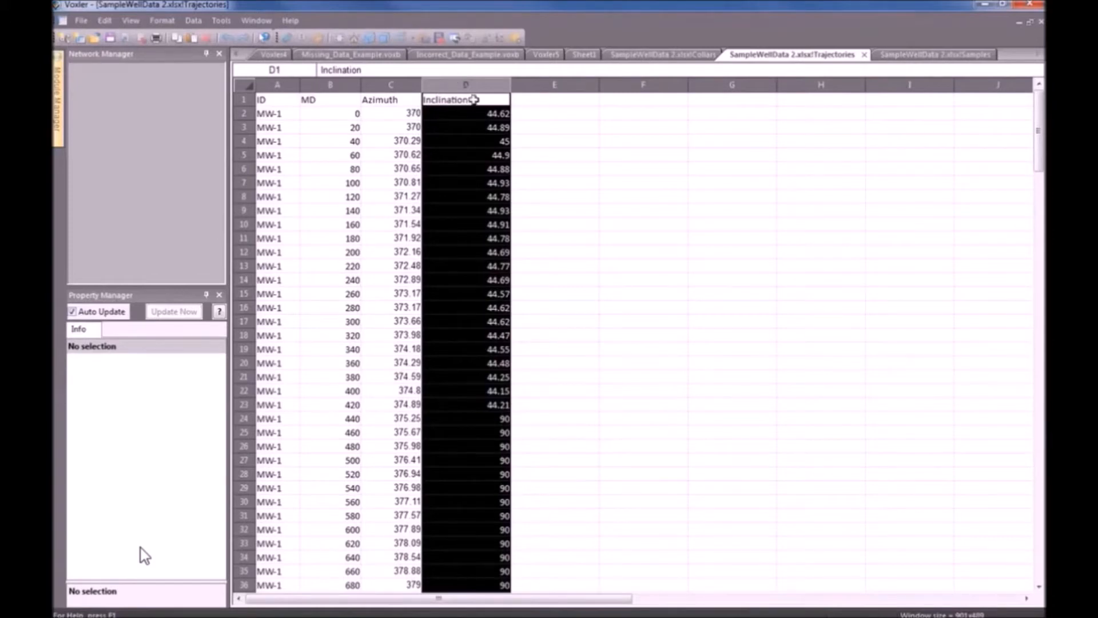
left_click(535, 170)
left_click_drag(269, 127, 290, 349)
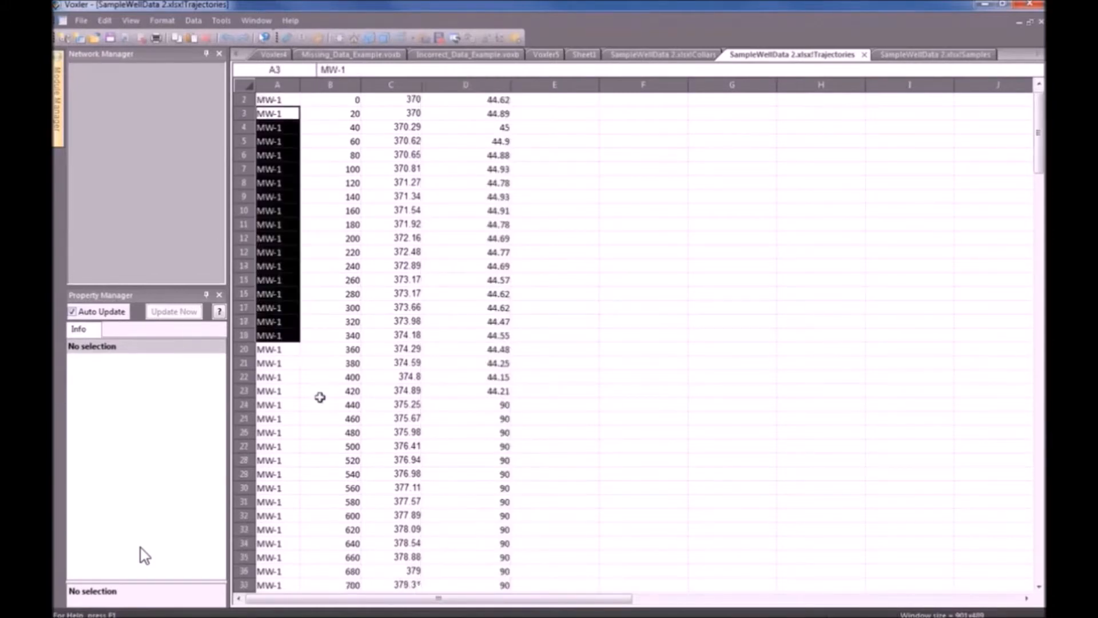
scroll(323, 397, "down", 6)
left_click_drag(1038, 189, 1042, 150)
Switch to the Samples sheet and select its ID, From, To, TiO2 and MnO columns.
left_click(927, 57)
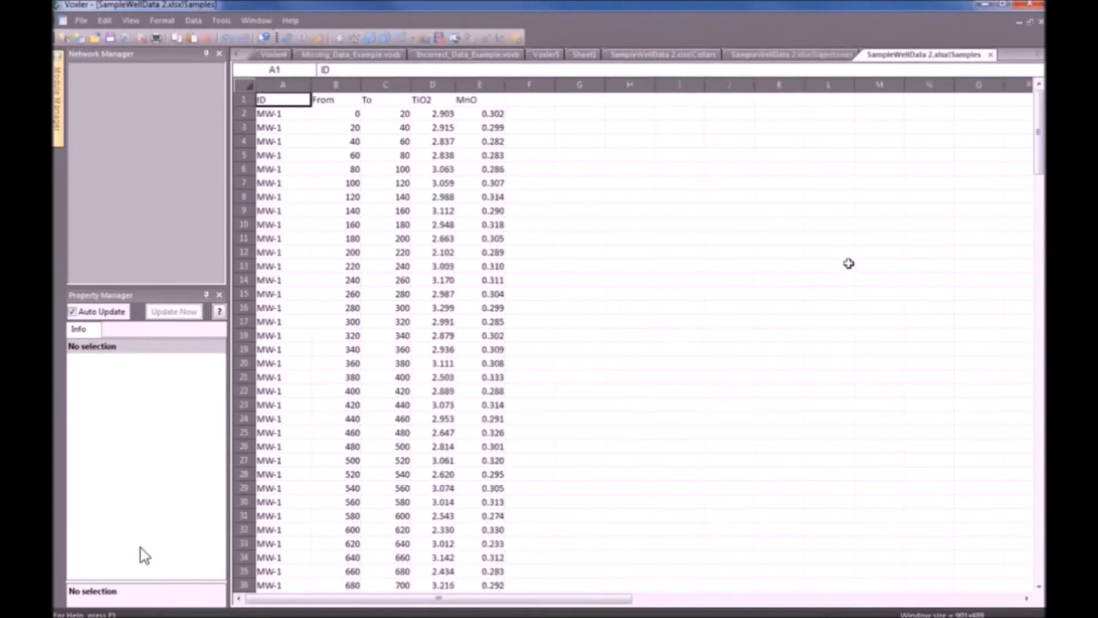
left_click(289, 87)
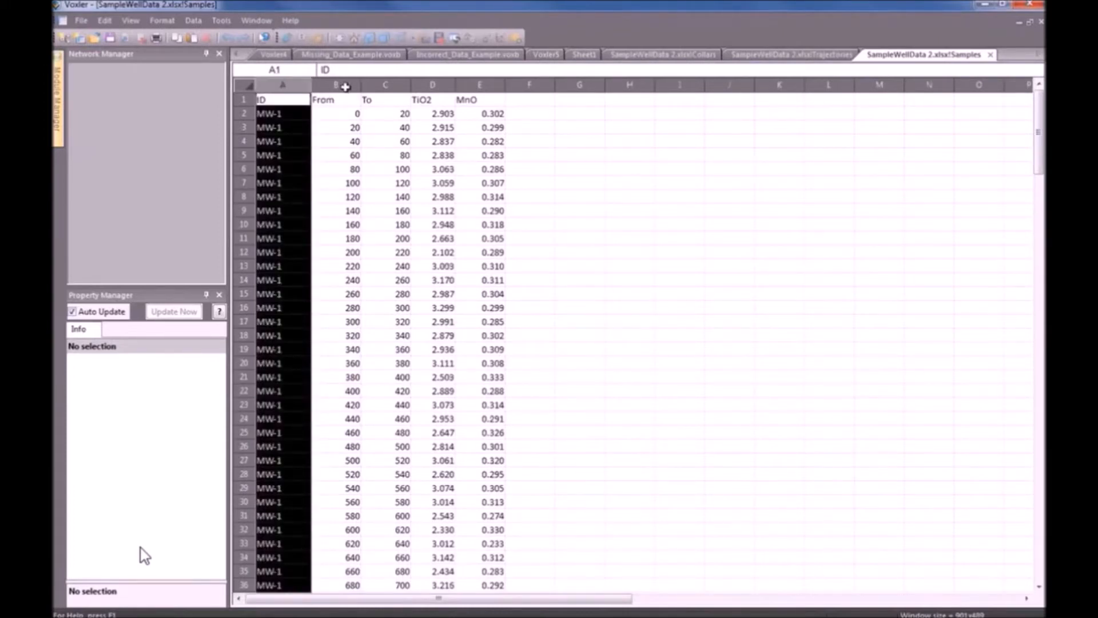
left_click(344, 87)
left_click(379, 86)
left_click(340, 84)
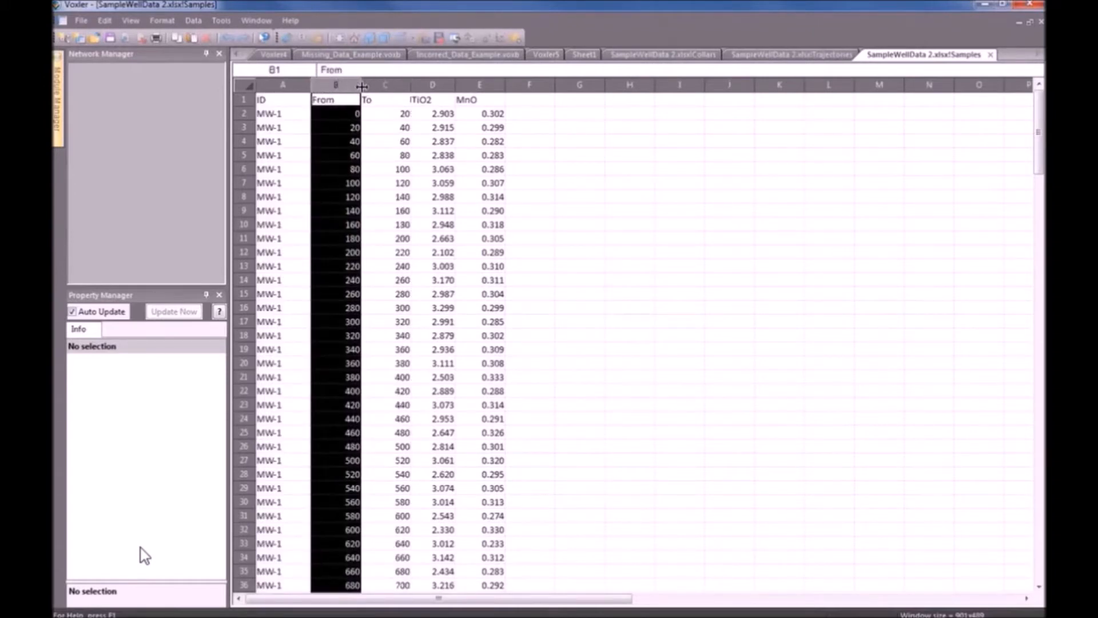
left_click(378, 85)
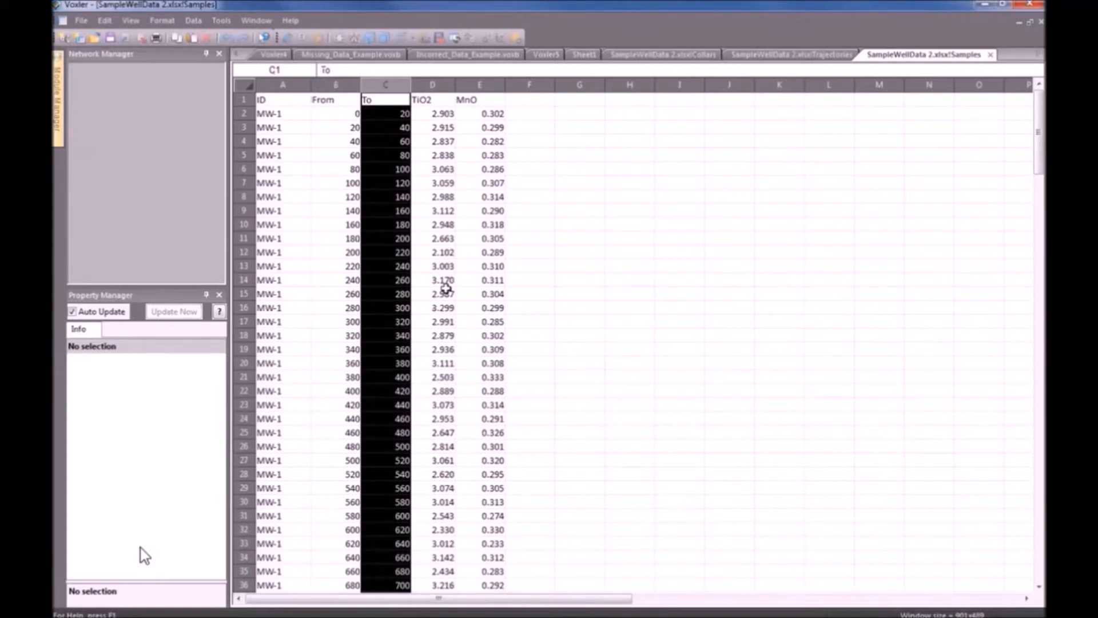
left_click(433, 86)
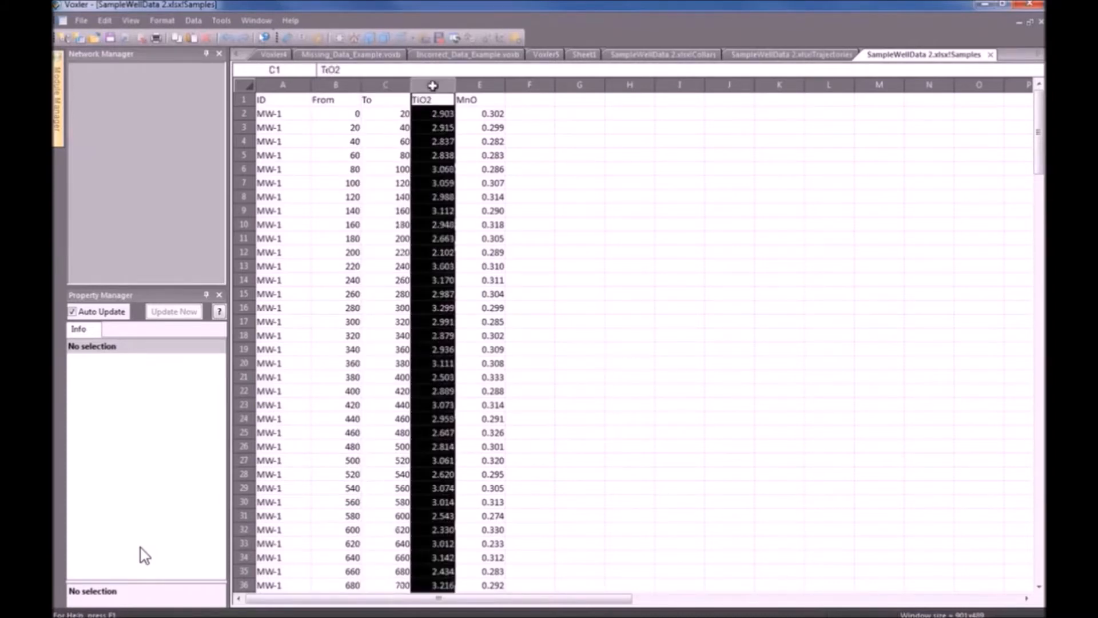
left_click(481, 86)
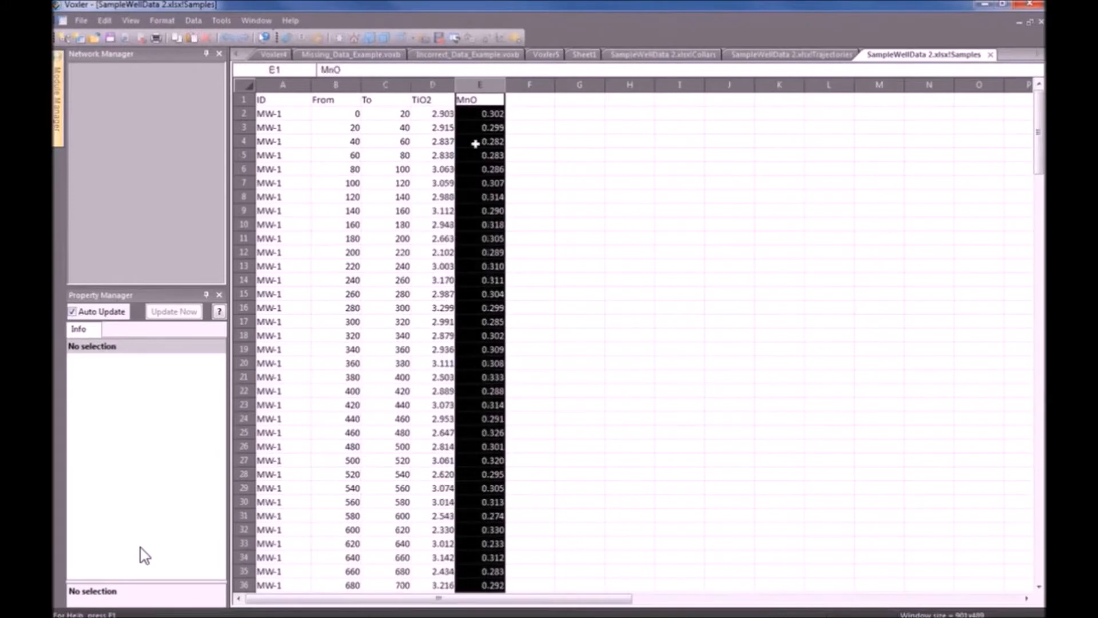
Select the From/To interval cells in the first few sample rows, then reselect the ID column.
left_click(350, 114)
left_click(381, 114)
left_click_drag(353, 127, 392, 144)
left_click(448, 143)
left_click(498, 144)
left_click(399, 144)
left_click_drag(342, 155, 391, 185)
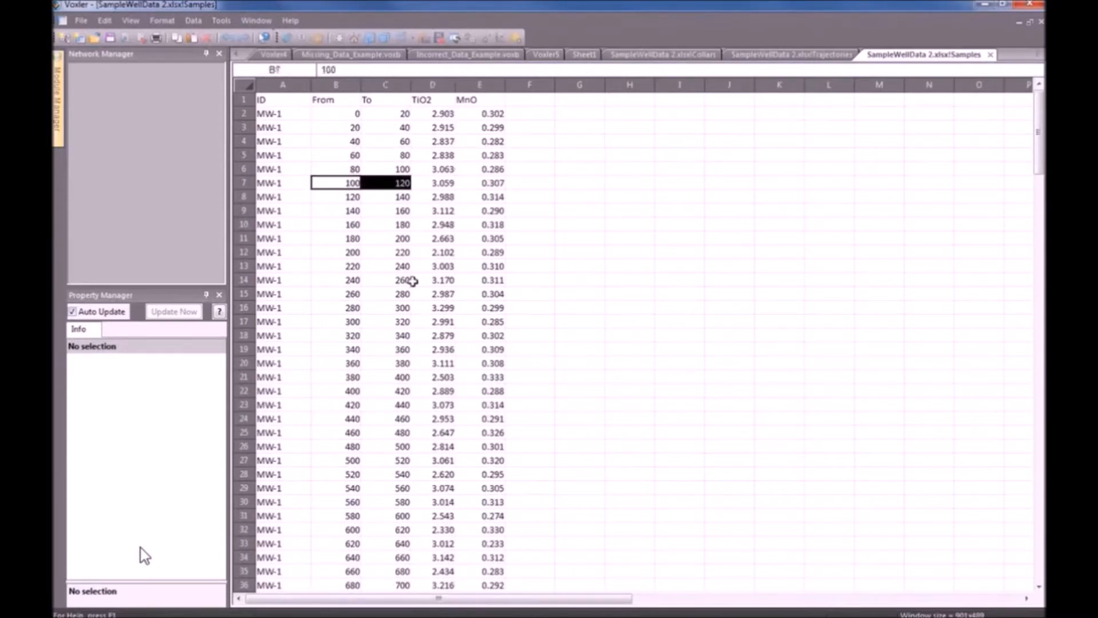
key("alt+Tab")
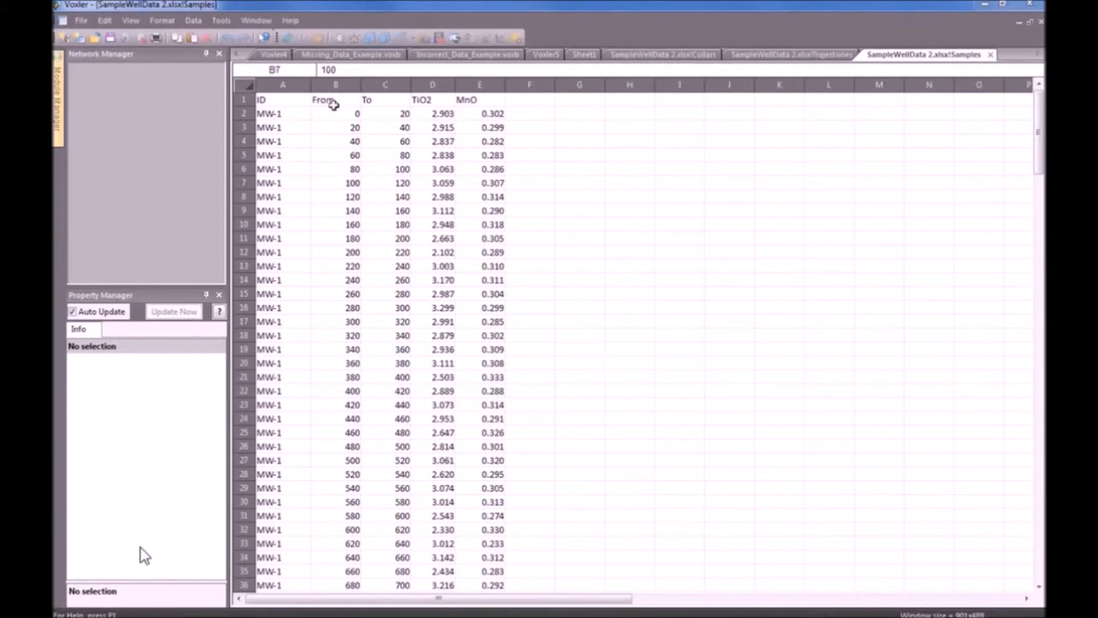
left_click(289, 86)
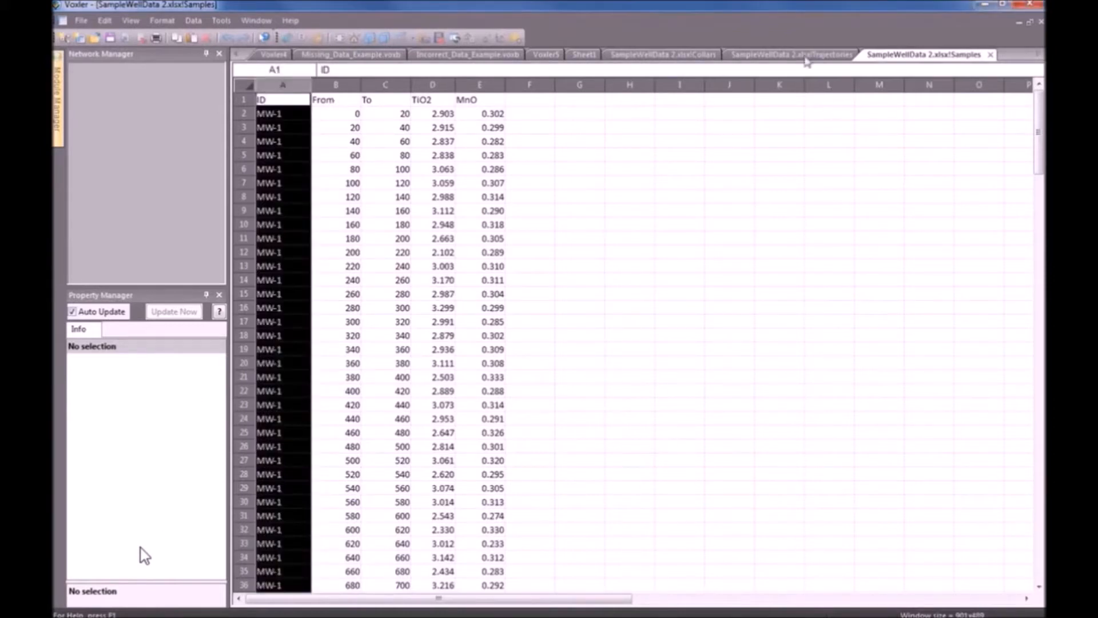
Review the Trajectories sheet and the Collars sheet's ID column.
left_click(806, 57)
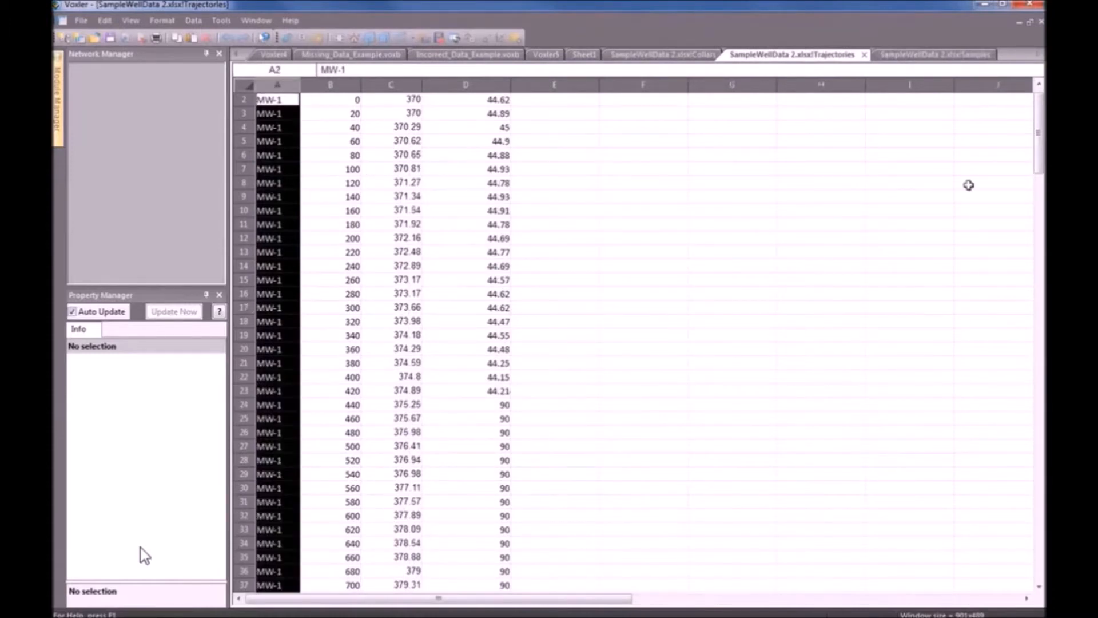
mouse_move(1040, 148)
left_mouse_down()
mouse_move(1040, 490)
mouse_move(1040, 145)
left_mouse_up()
left_click(676, 58)
left_click(283, 85)
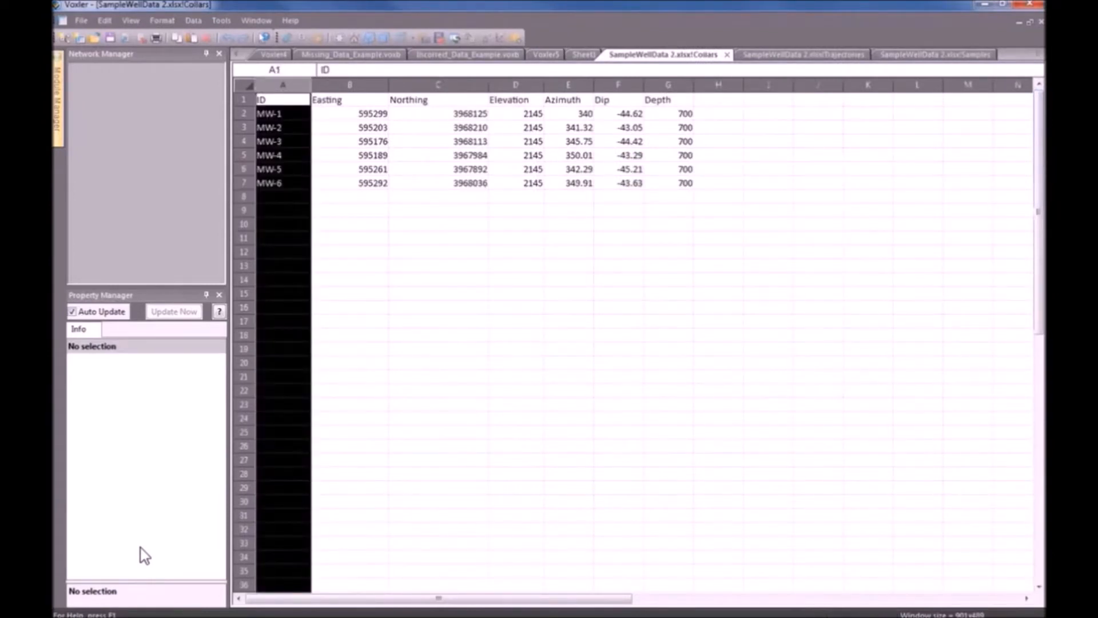
Close the Collars and Samples worksheets to return to the Voxler5 viewer.
left_click(141, 548)
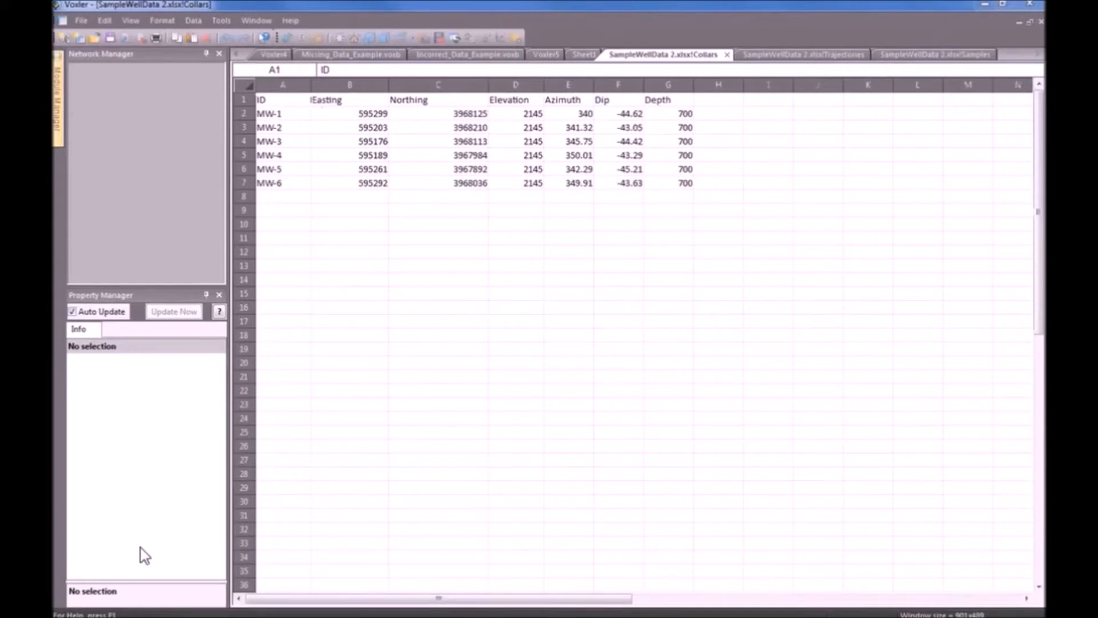
left_click(588, 341)
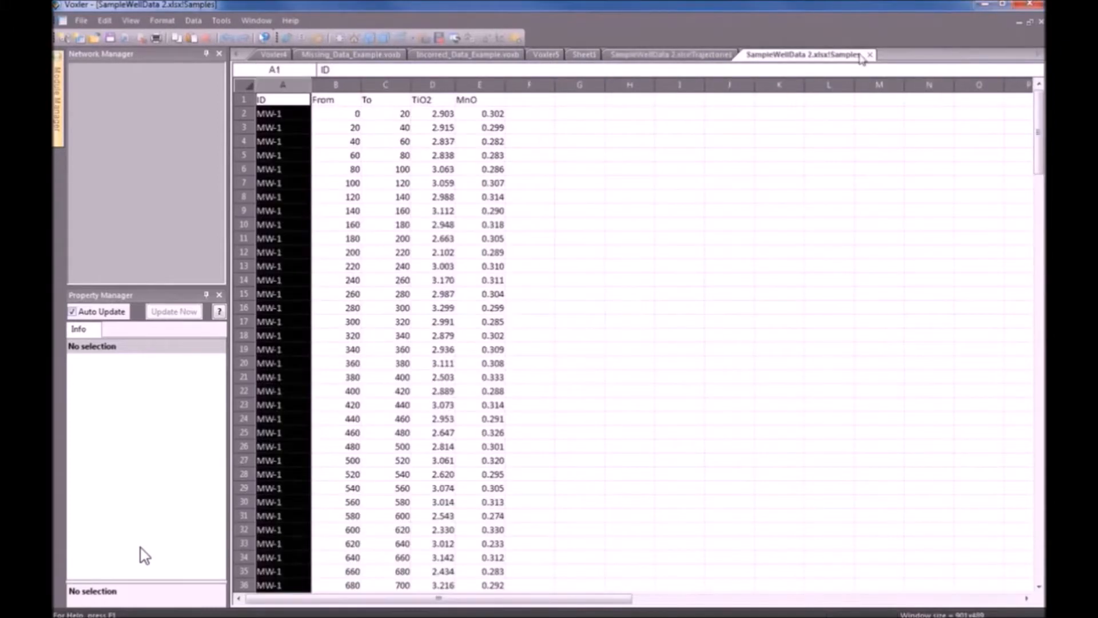
left_click(869, 60)
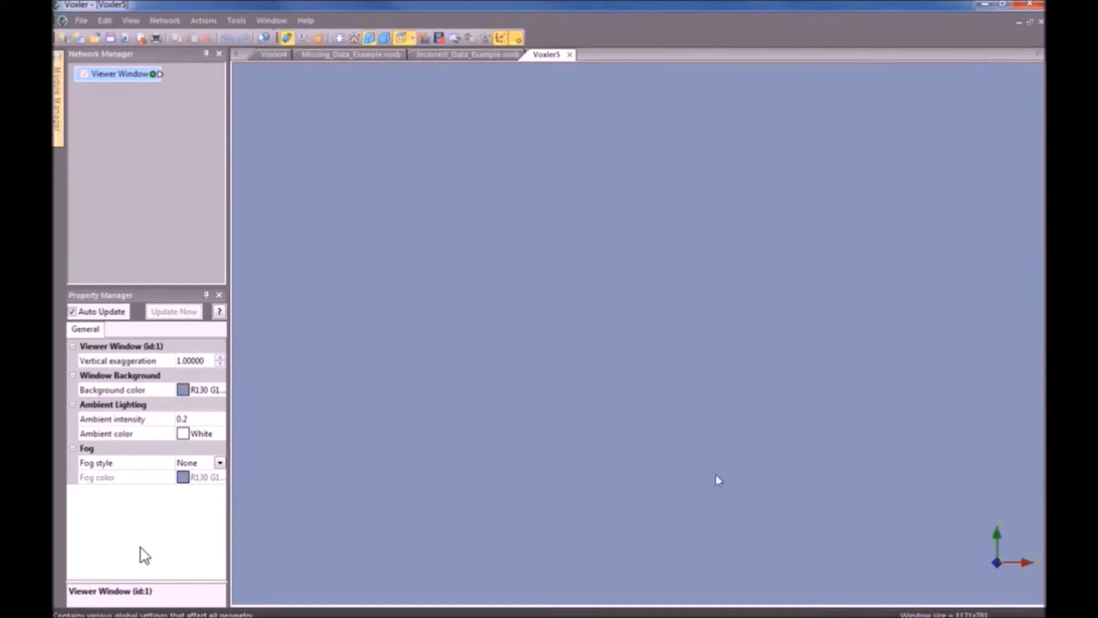
left_click(82, 21)
Import the Collars sheet of SampleWellData 2.xlsx into the Voxler5 network as a data source.
left_click(112, 127)
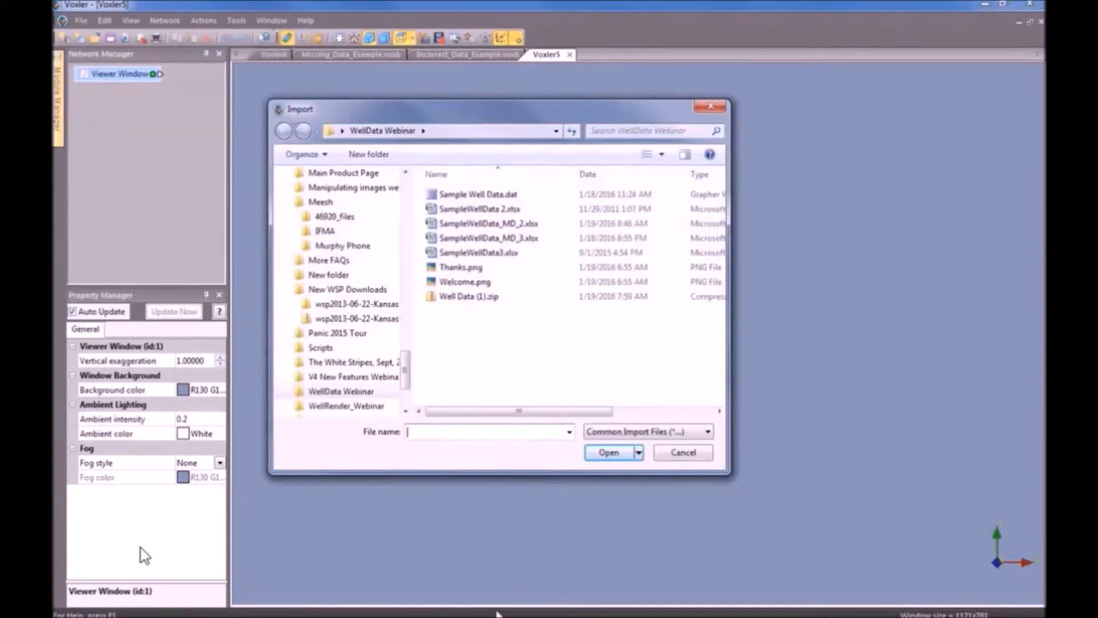
left_click(530, 229)
left_click(500, 209)
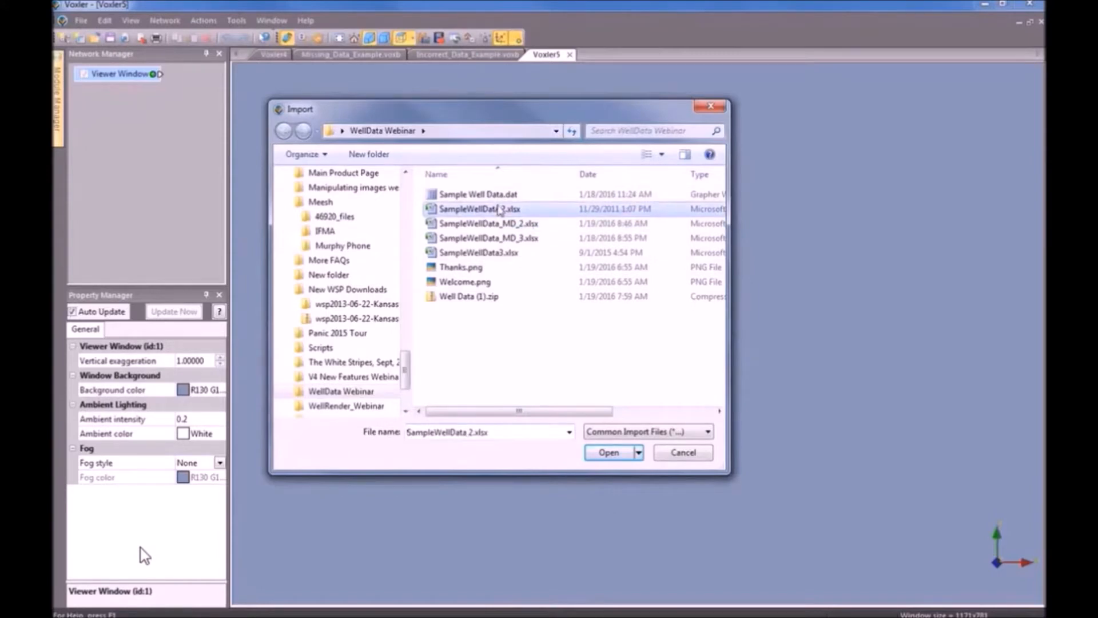
left_click(615, 453)
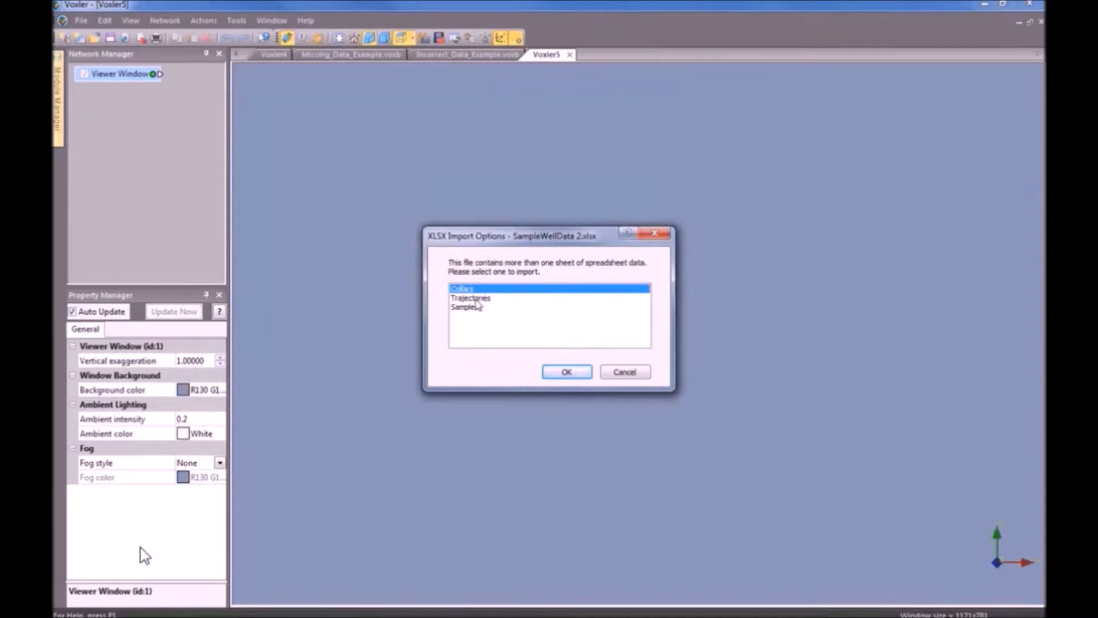
left_click(566, 373)
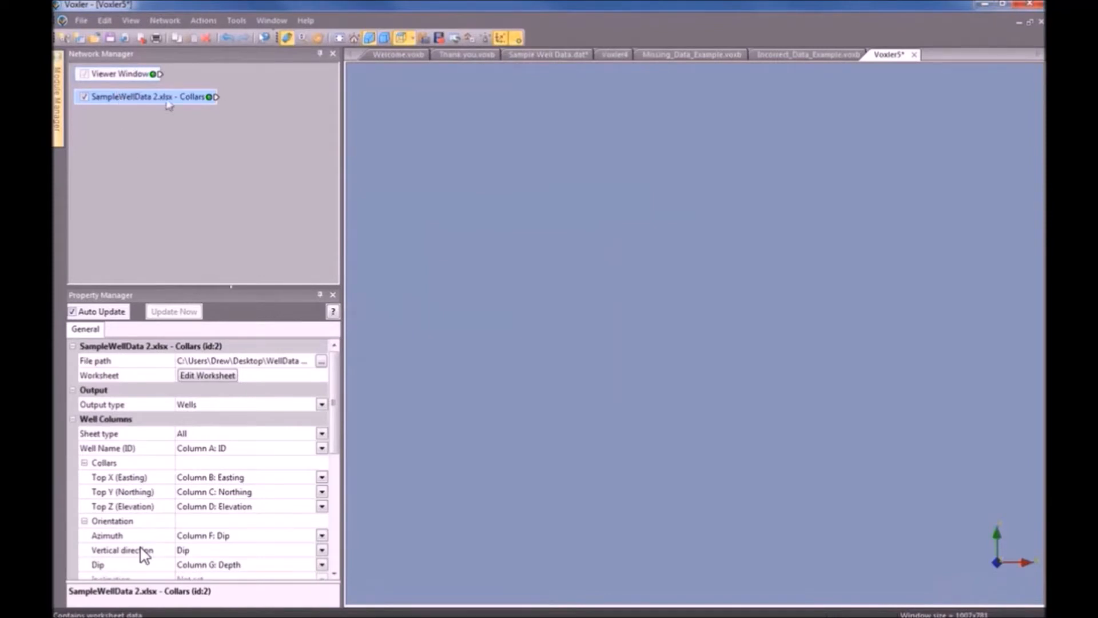
left_click(81, 21)
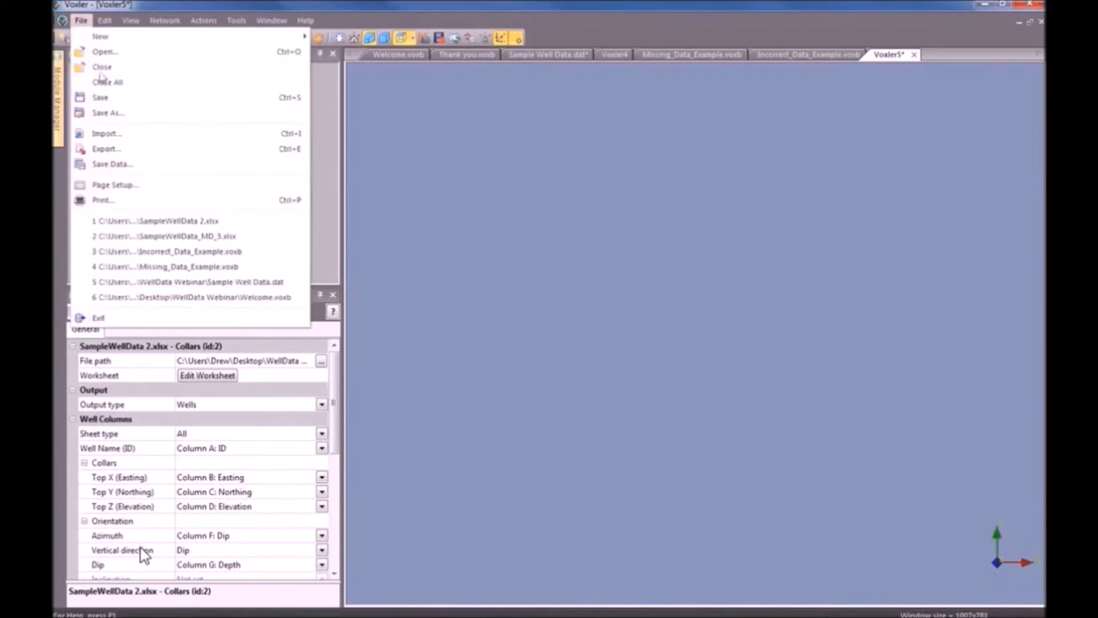
Import the Trajectories sheet of SampleWellData 2.xlsx as a second network data source.
left_click(129, 135)
left_click(519, 210)
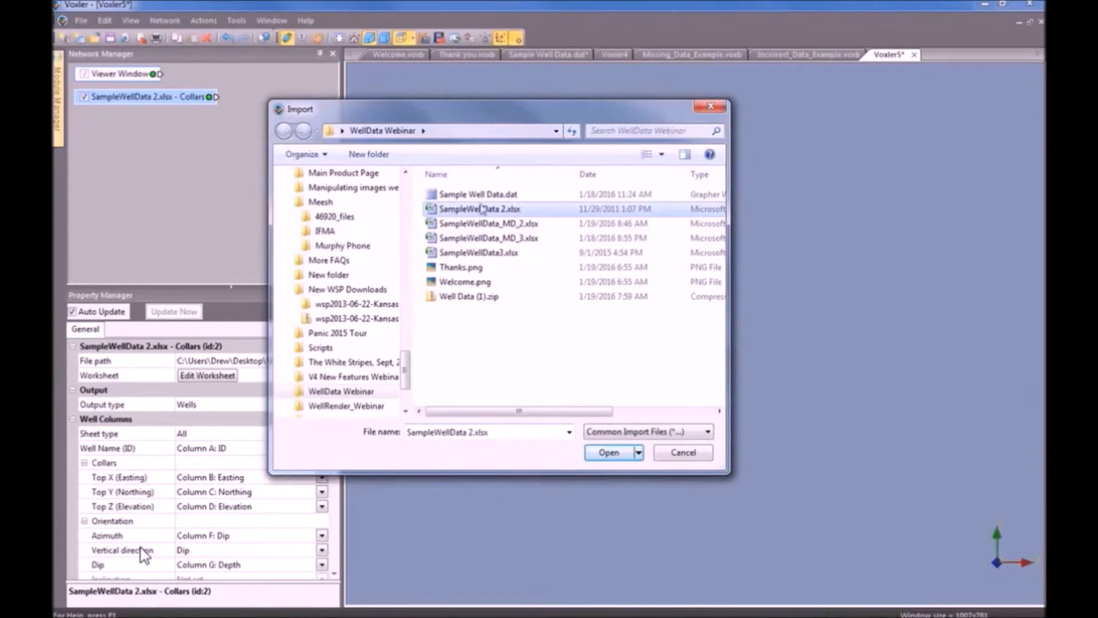
left_click(610, 453)
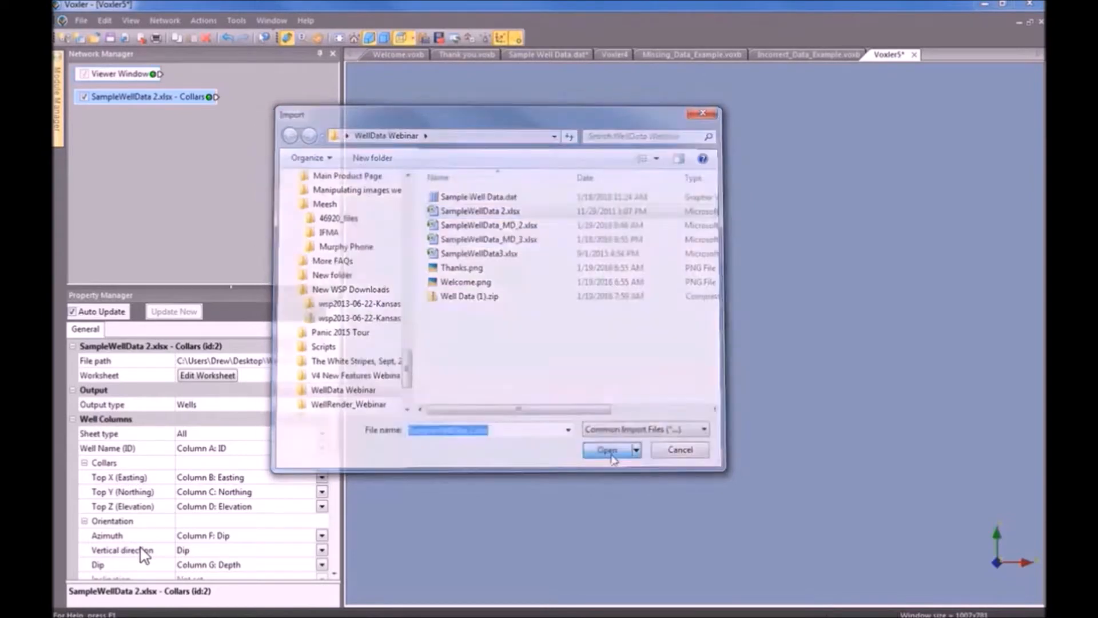
left_click(488, 298)
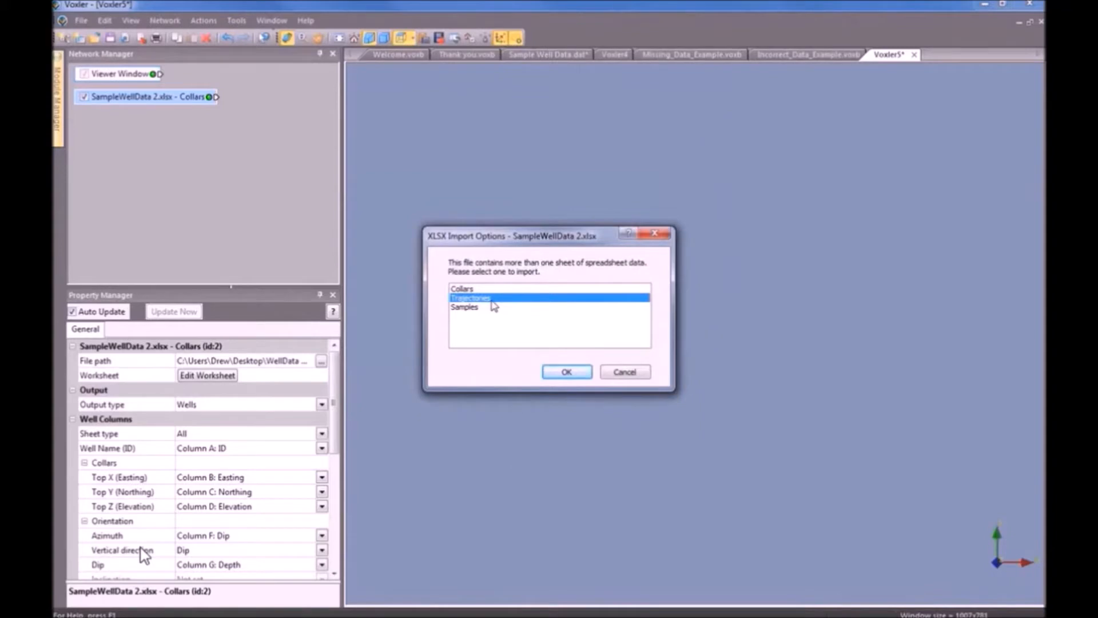
left_click(567, 372)
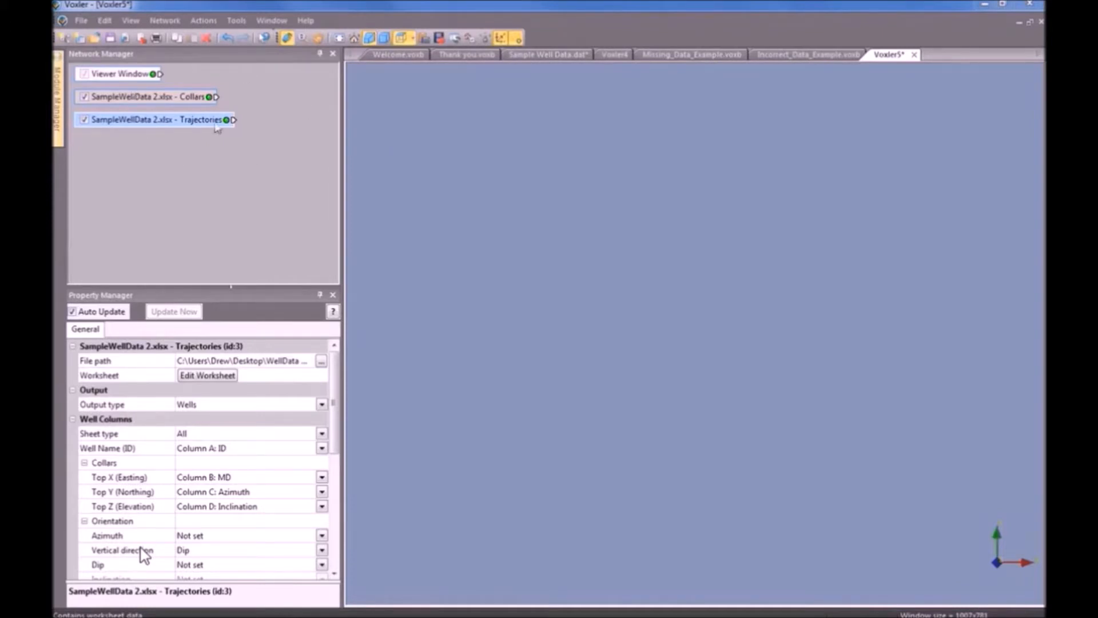
Set the Collars module's Output type to Wells in the Property Manager.
left_click(175, 97)
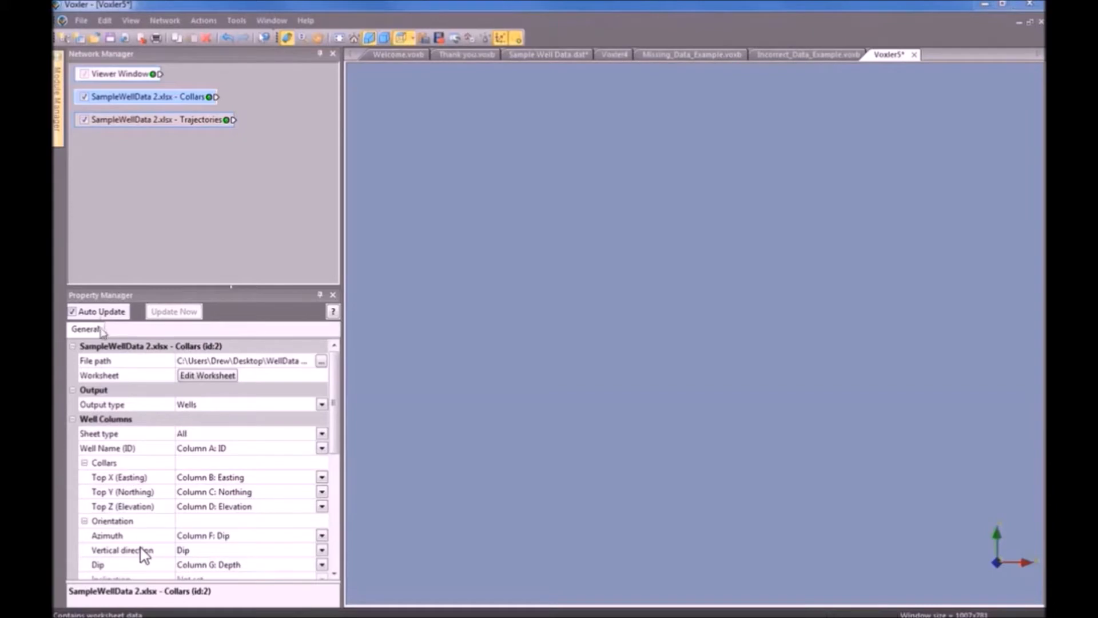
left_click(228, 405)
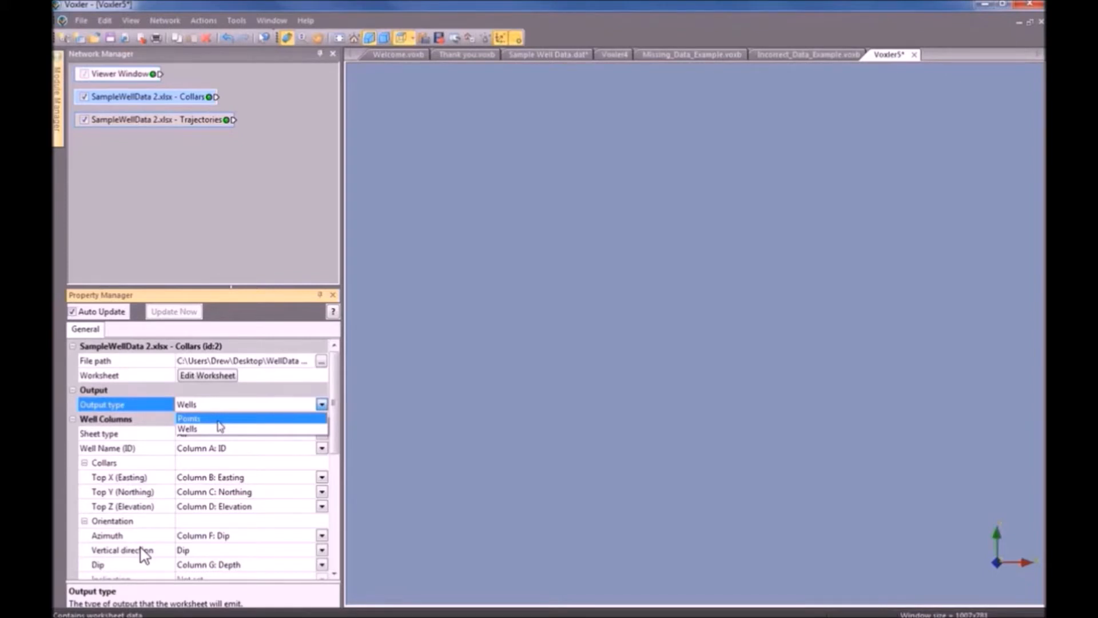
left_click(217, 419)
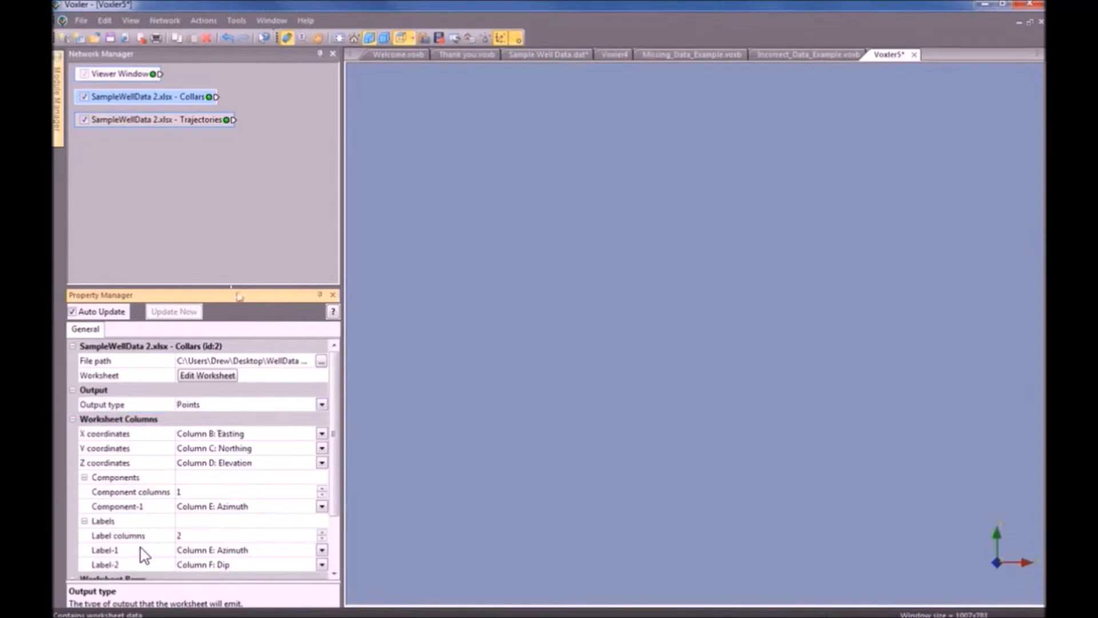
left_click_drag(231, 287, 232, 220)
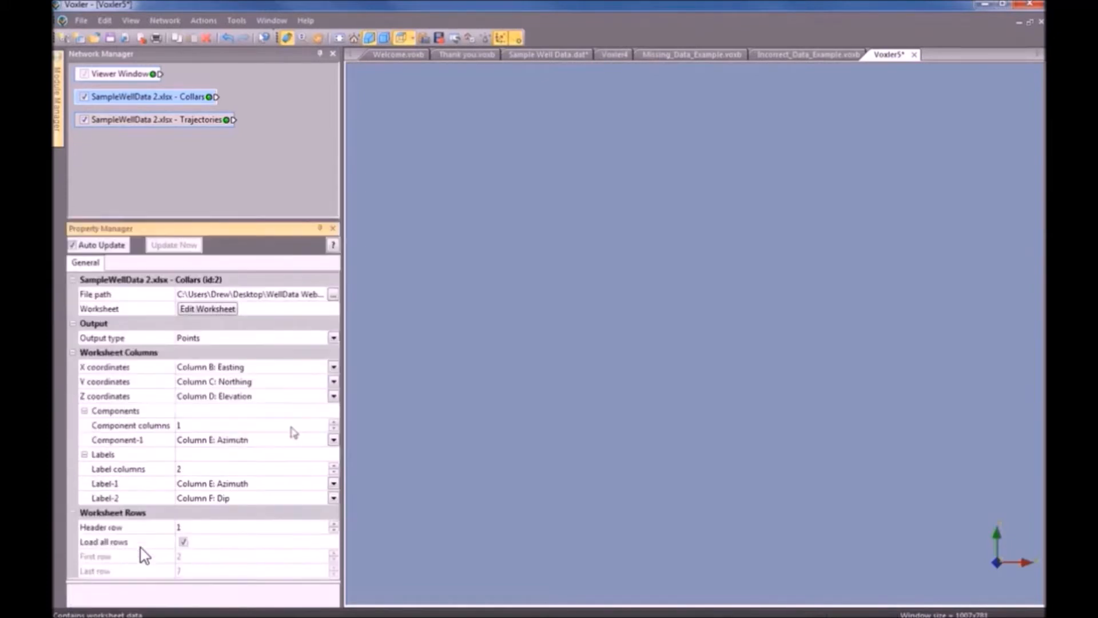
left_click(206, 338)
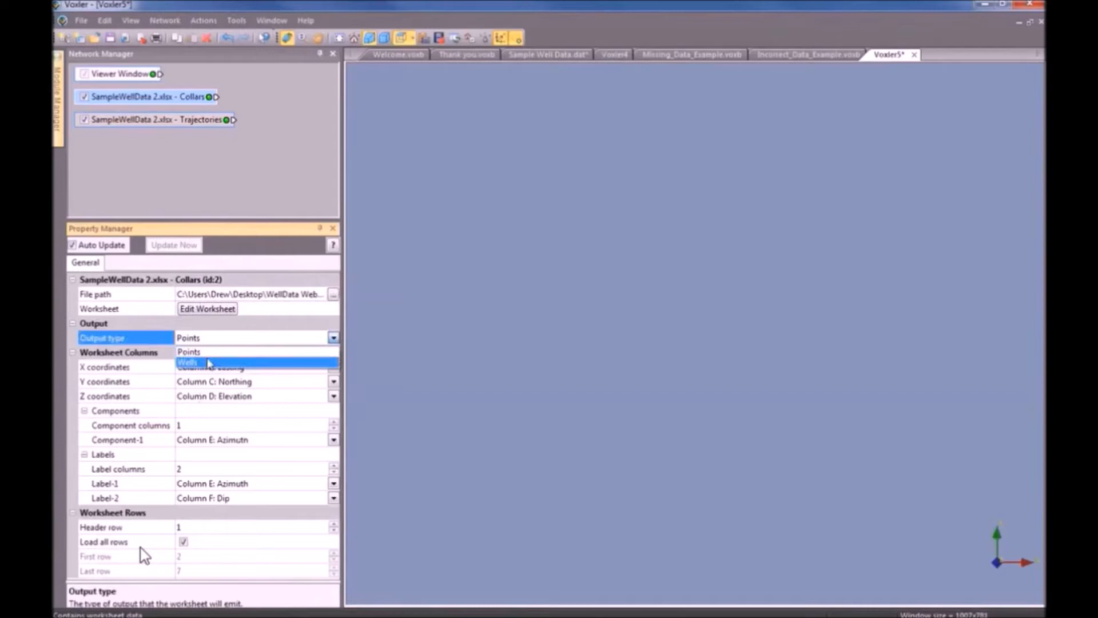
left_click(210, 362)
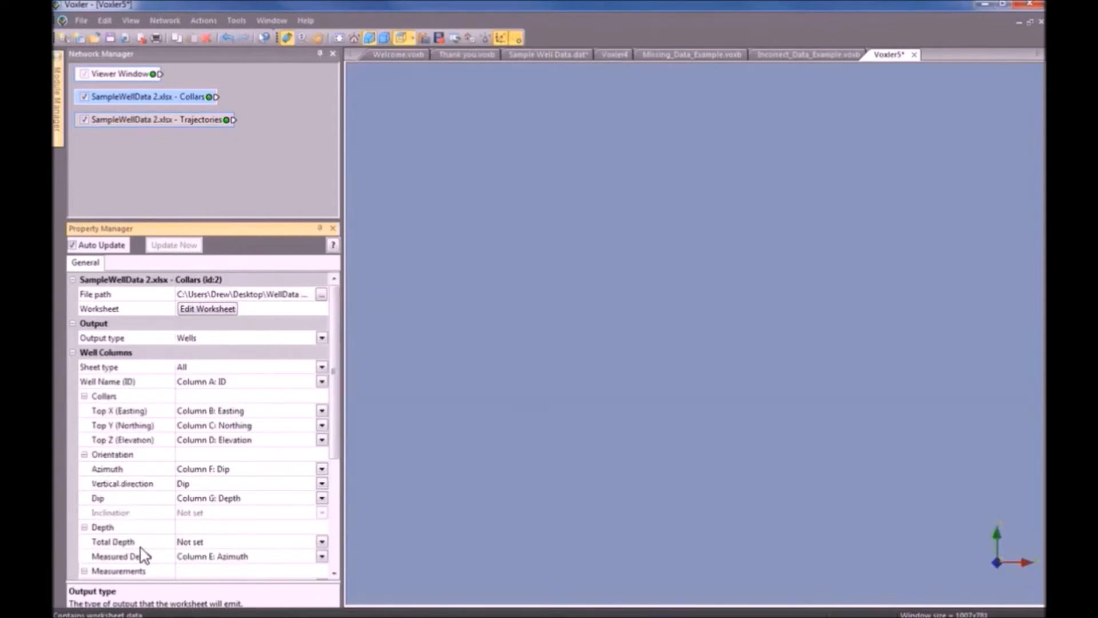
left_click(245, 341)
left_click(246, 352)
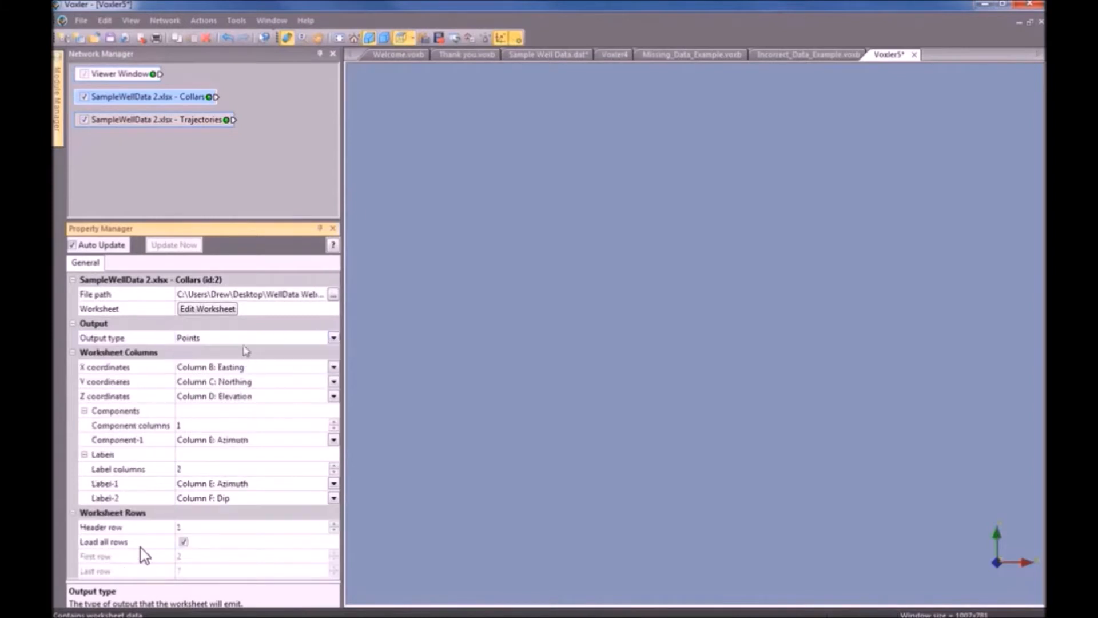
left_click(245, 339)
left_click(243, 363)
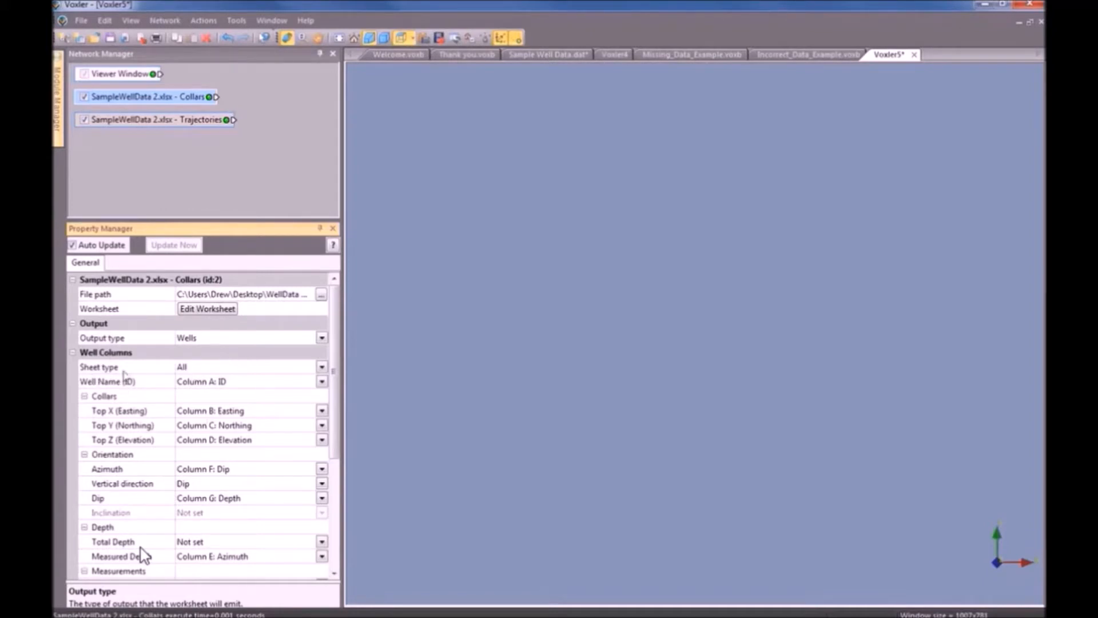
left_click(200, 367)
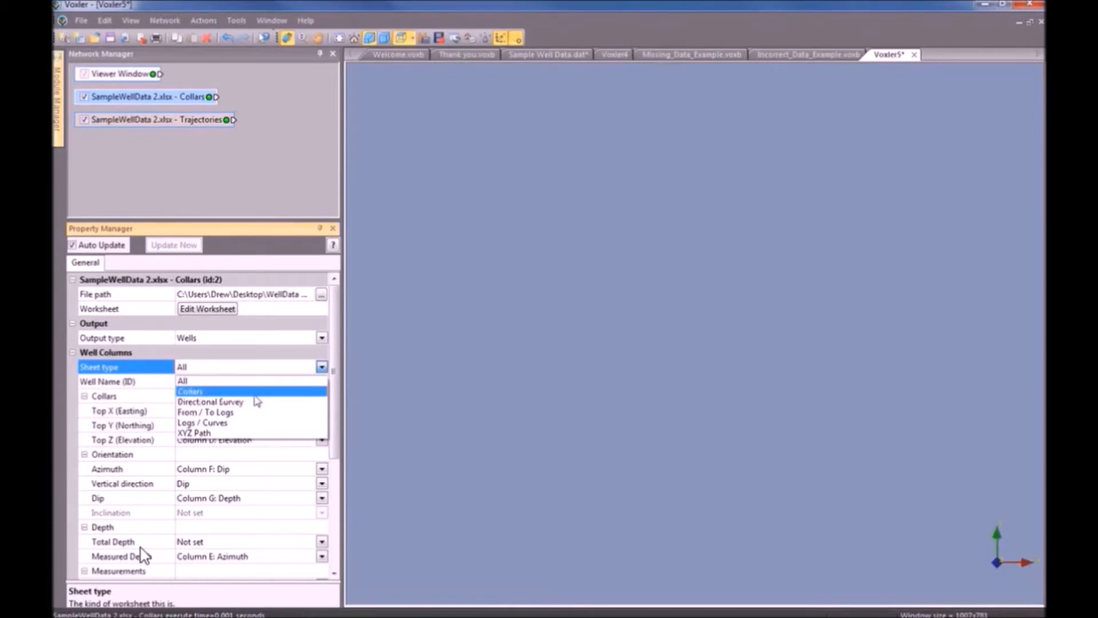
Set sheet type to Collars, keeping ID, Easting, Northing and Elevation from columns A–D.
left_click(254, 394)
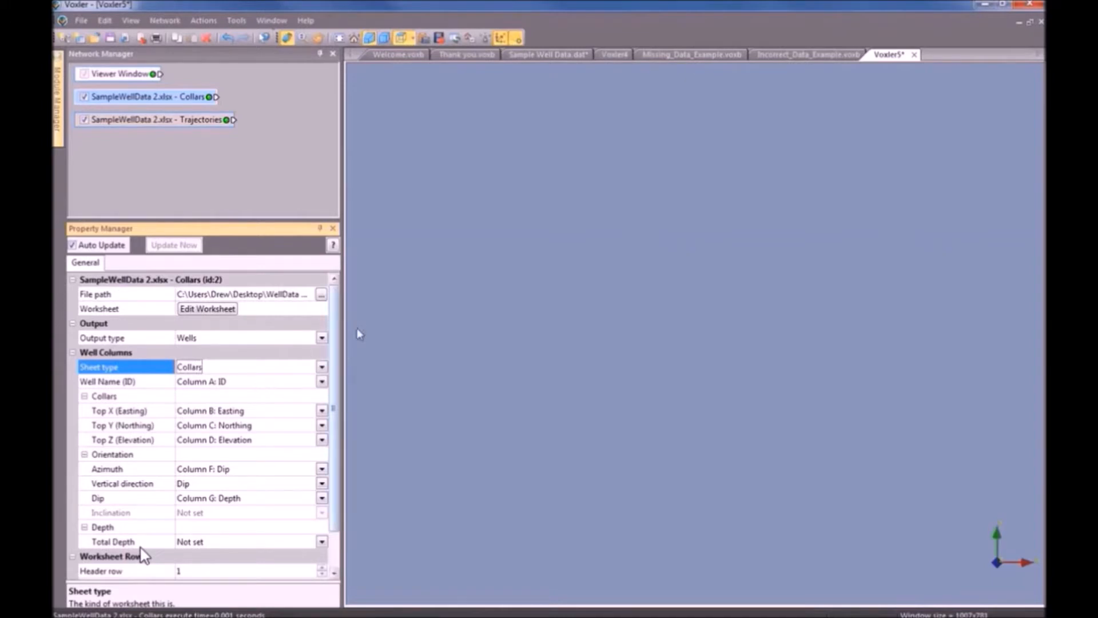
scroll(339, 438, "down", 1)
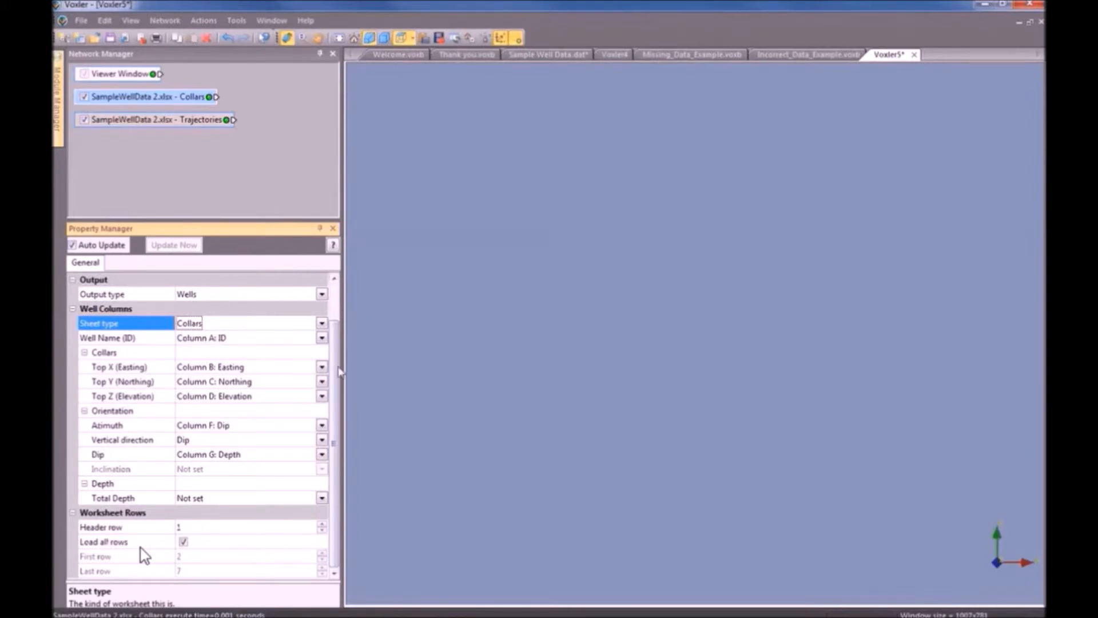
scroll(338, 364, "up", 1)
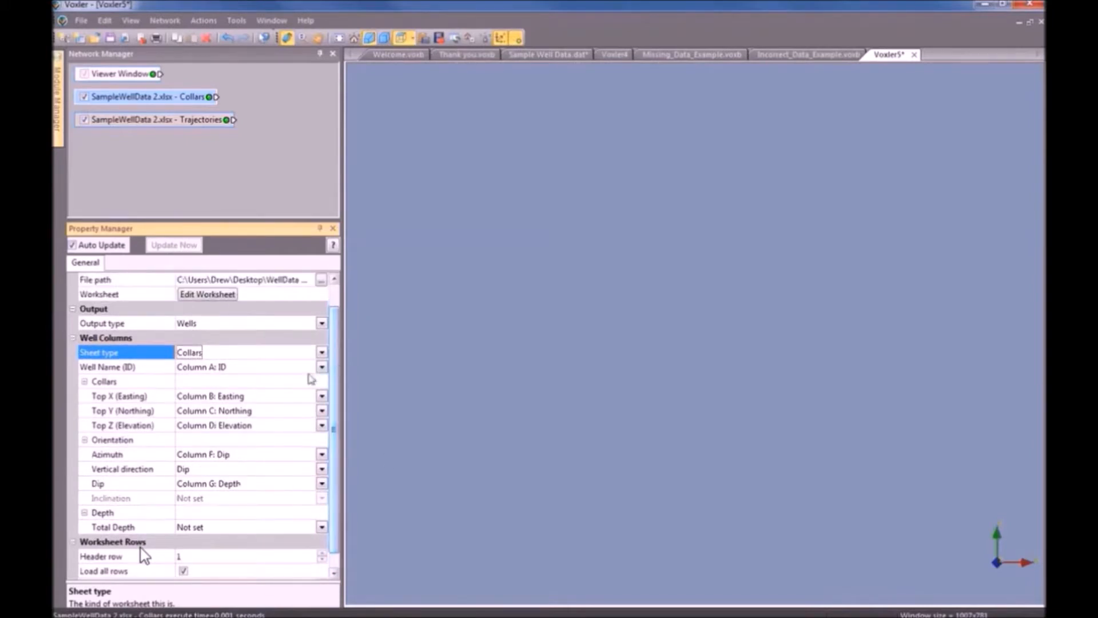
left_click(246, 368)
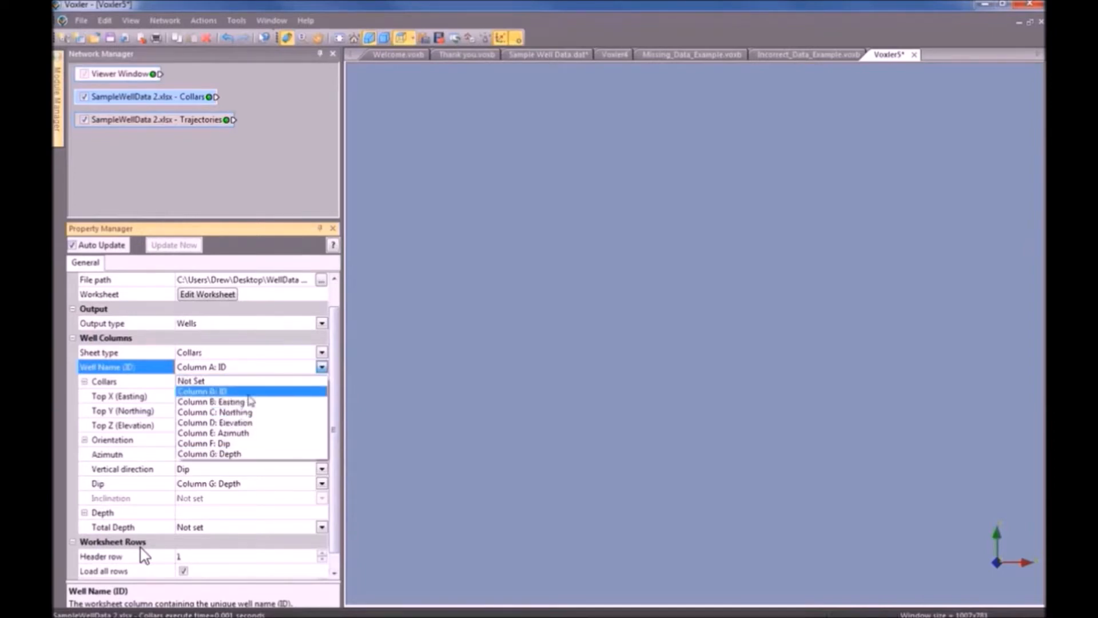
left_click(249, 392)
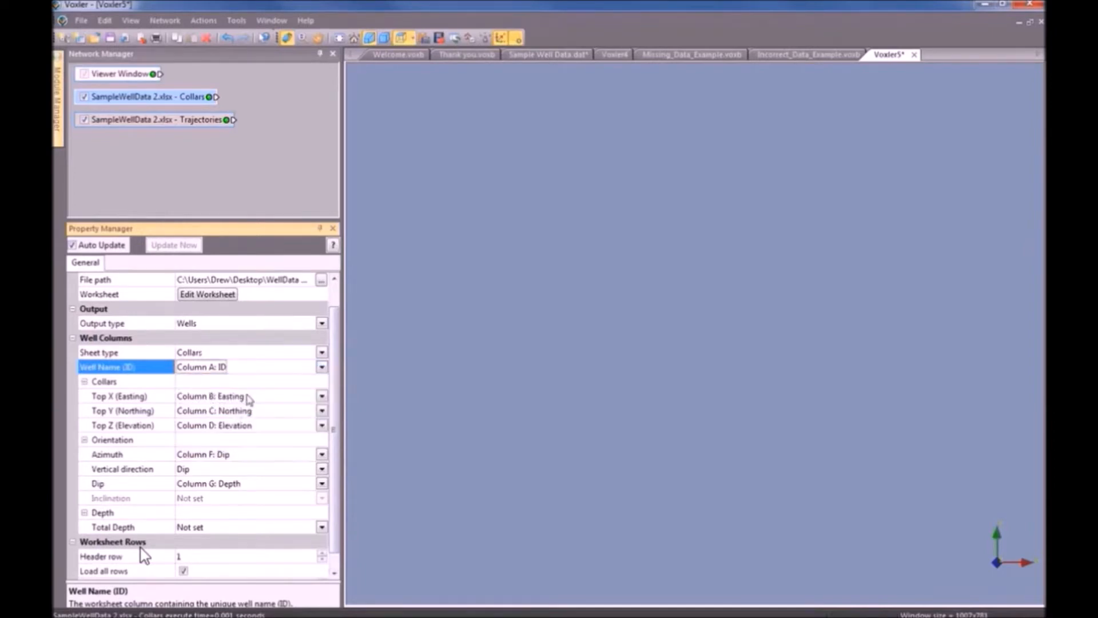
left_click(322, 396)
left_click(322, 396)
left_click(322, 410)
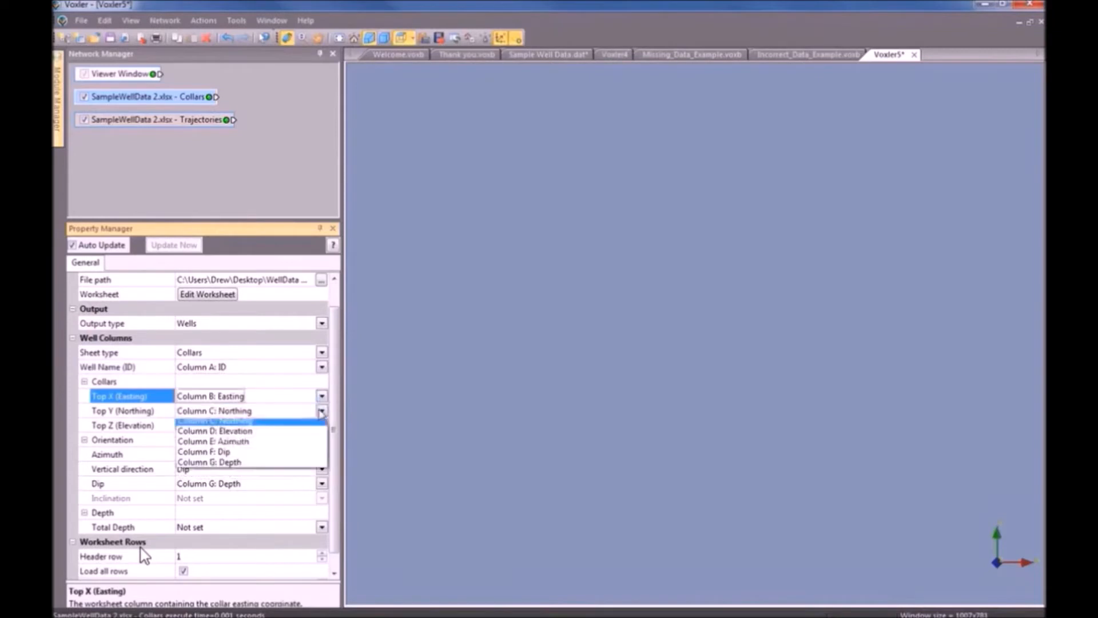
left_click(322, 411)
left_click(322, 425)
left_click(322, 425)
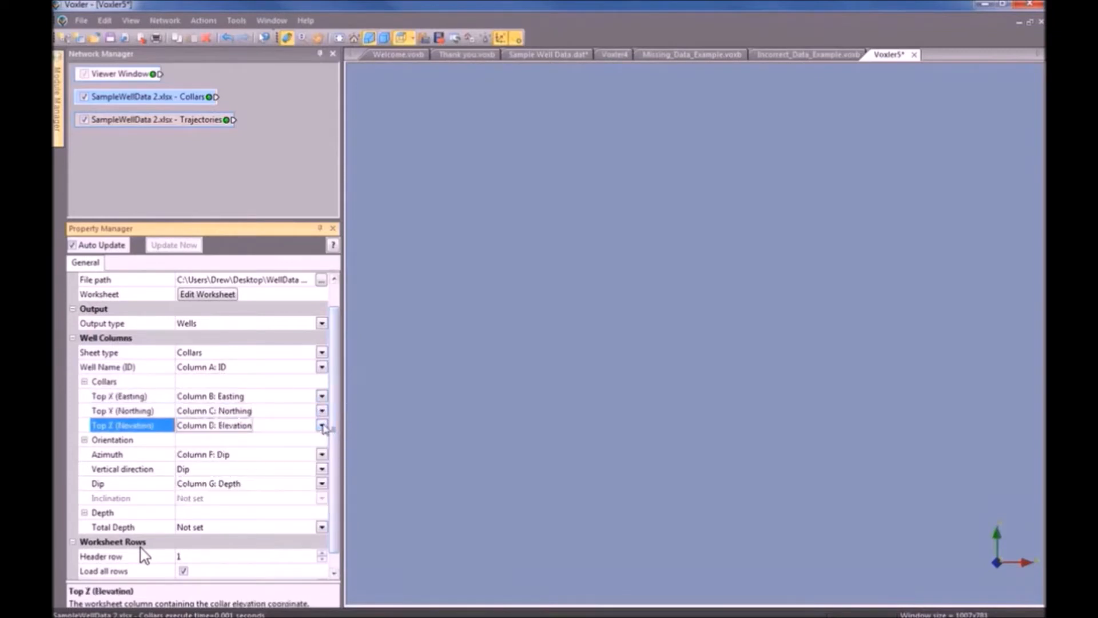
Map Total Depth to Column G, Dip to Column F and Azimuth to Column E.
left_click(323, 527)
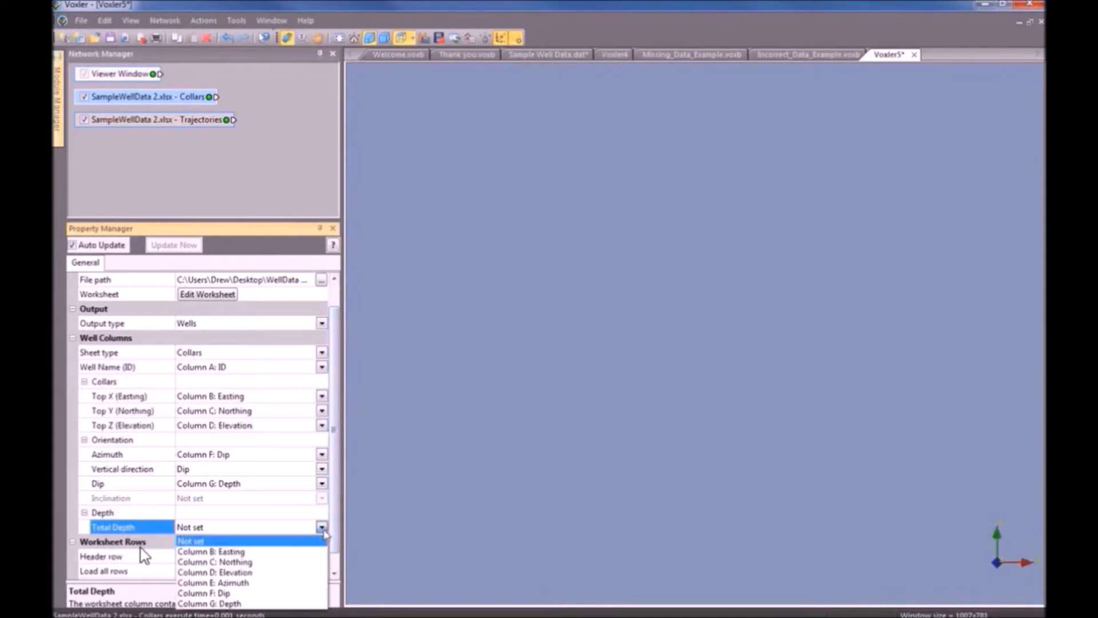
left_click(250, 605)
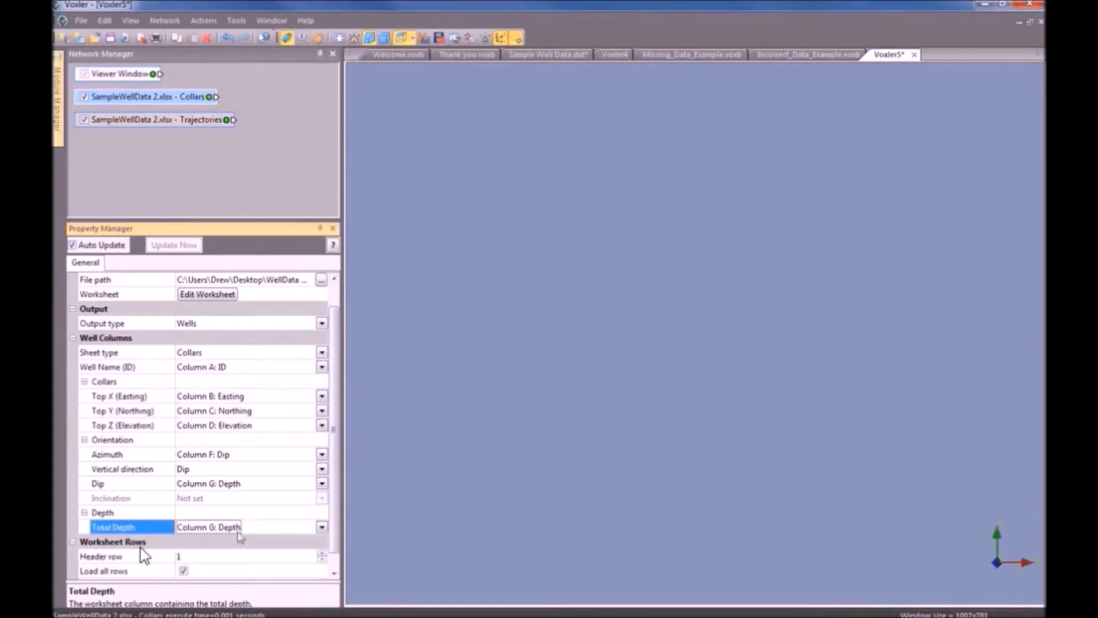
left_click(247, 483)
left_click(253, 550)
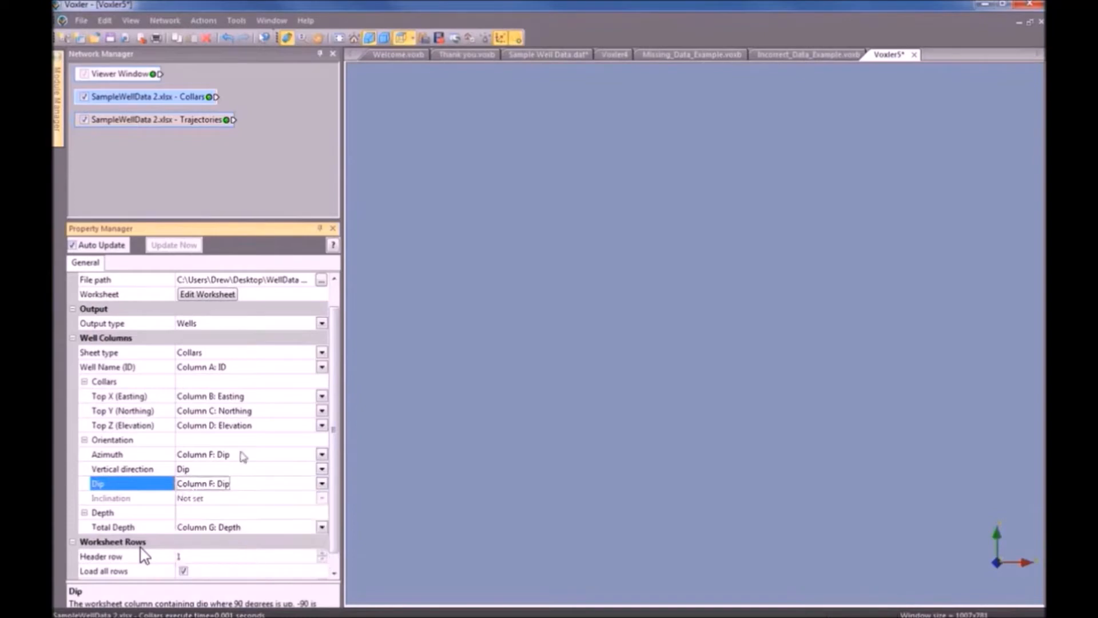
left_click(242, 456)
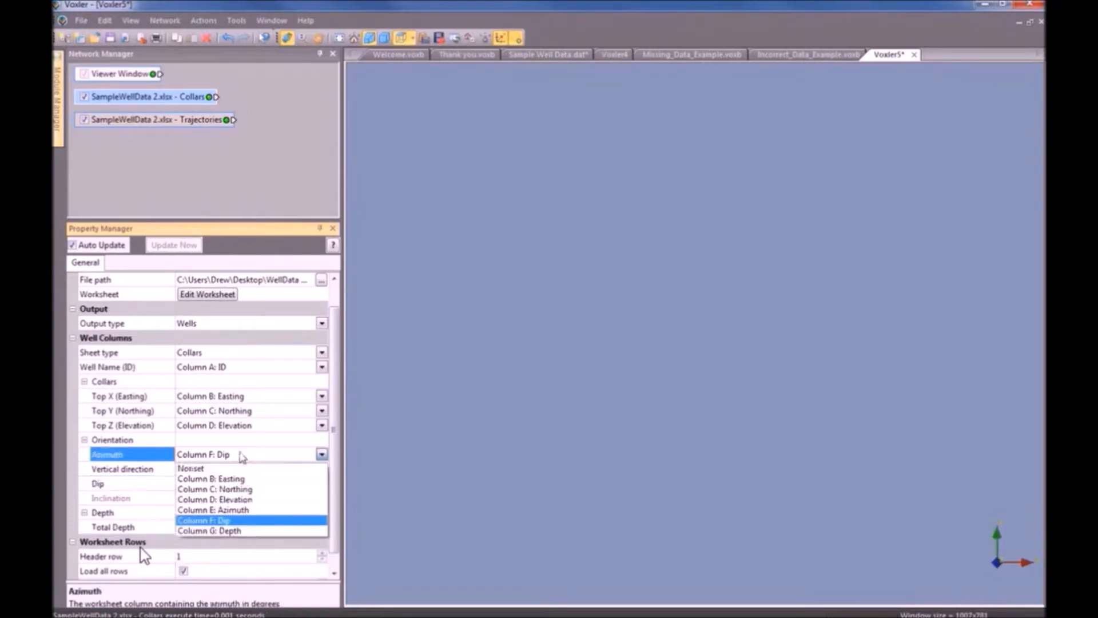
left_click(277, 511)
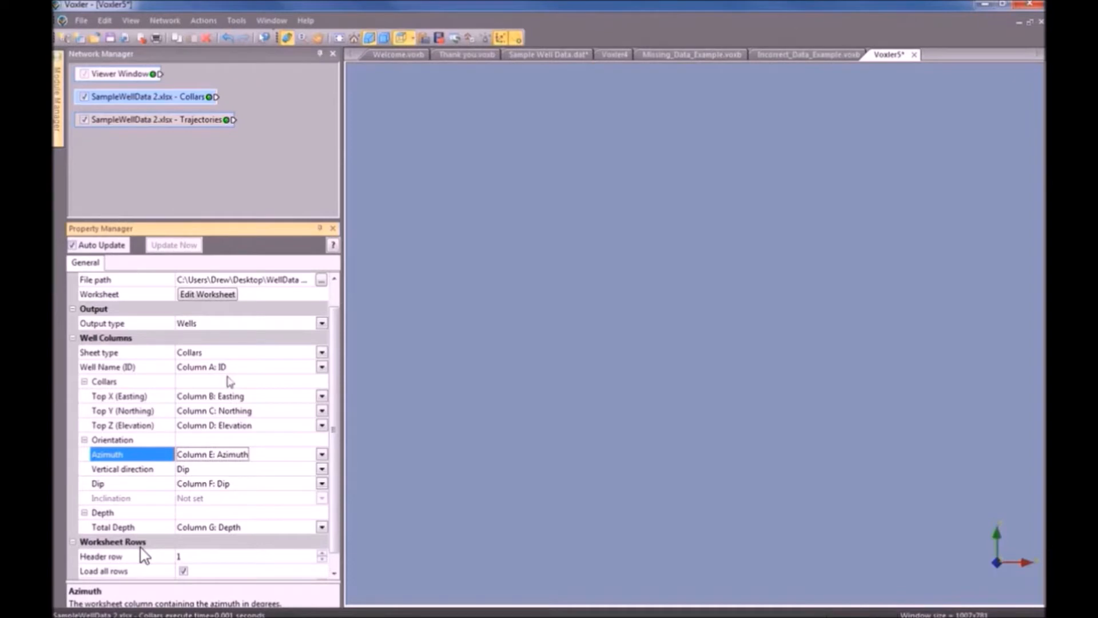
Set the Trajectories sheet type to Directional Survey, using azimuth C, inclination D and measured depth B.
left_click(206, 124)
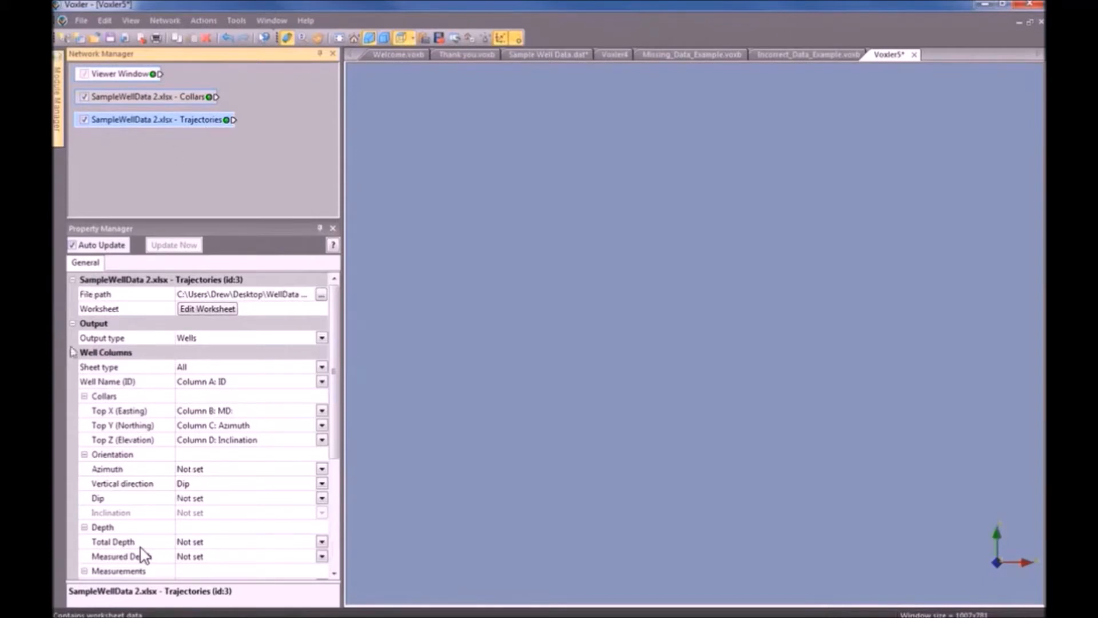
left_click(223, 369)
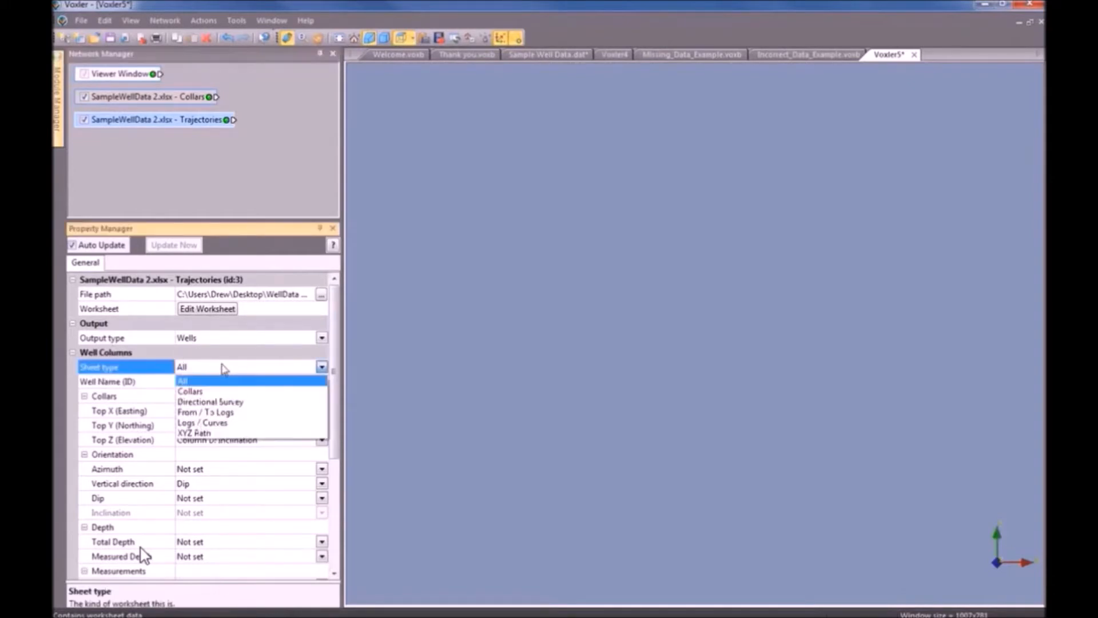
left_click(270, 408)
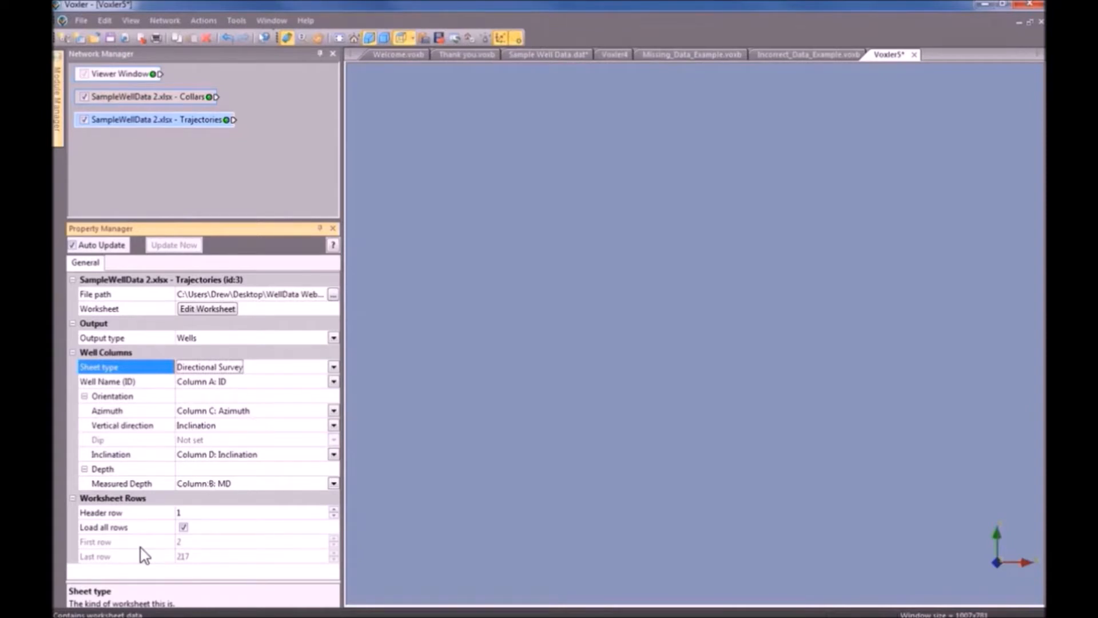
key("alt+Tab")
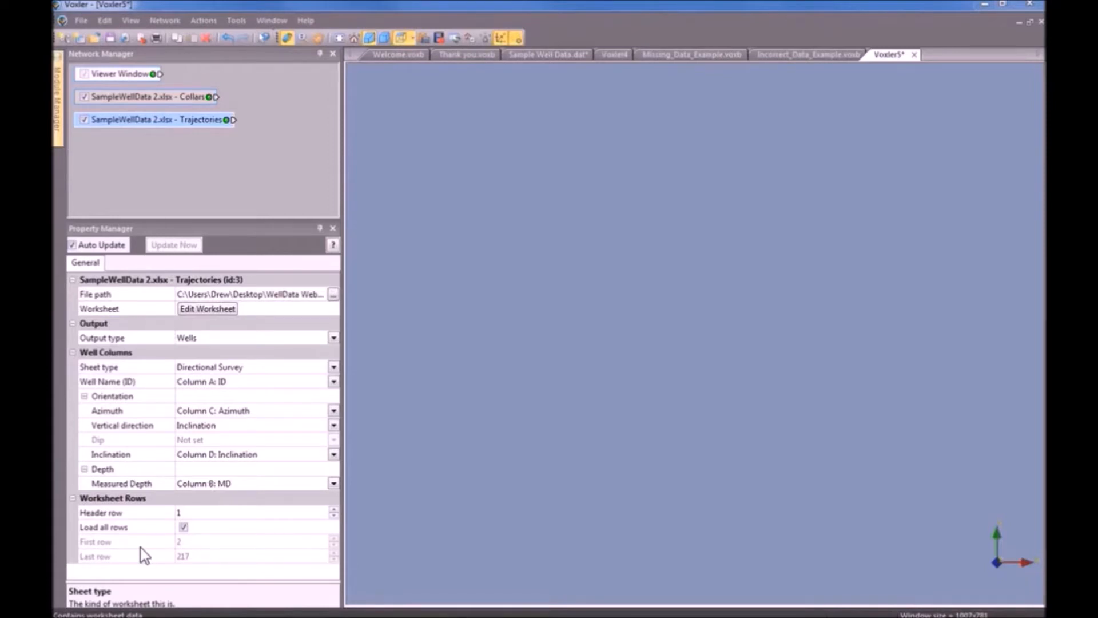
Attach a new WellData module to the Collars worksheet.
left_click(179, 101)
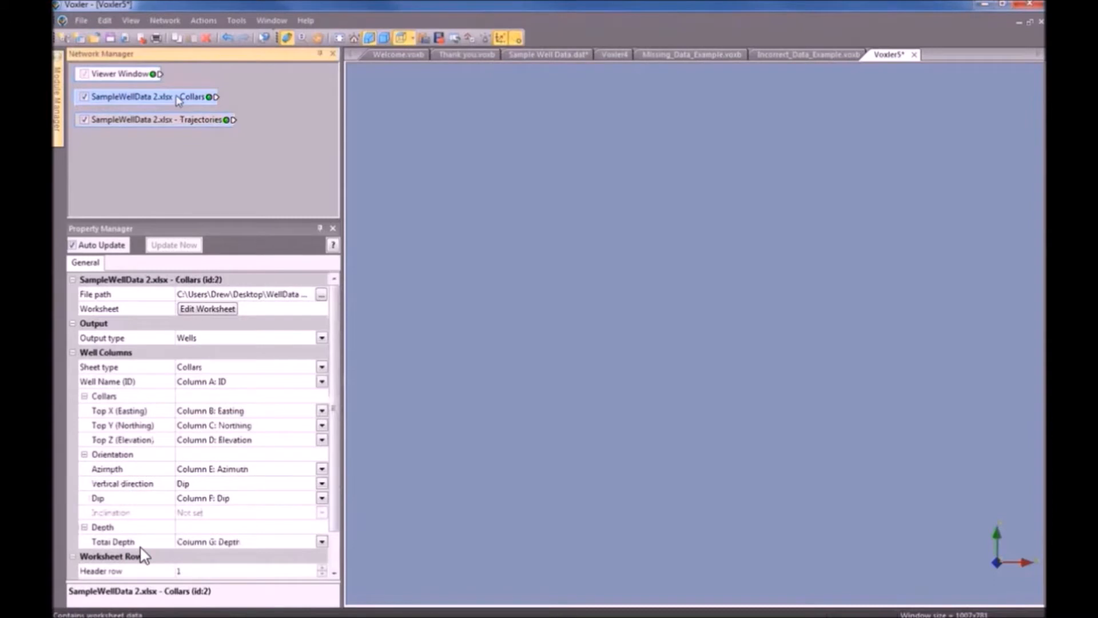
right_click(178, 101)
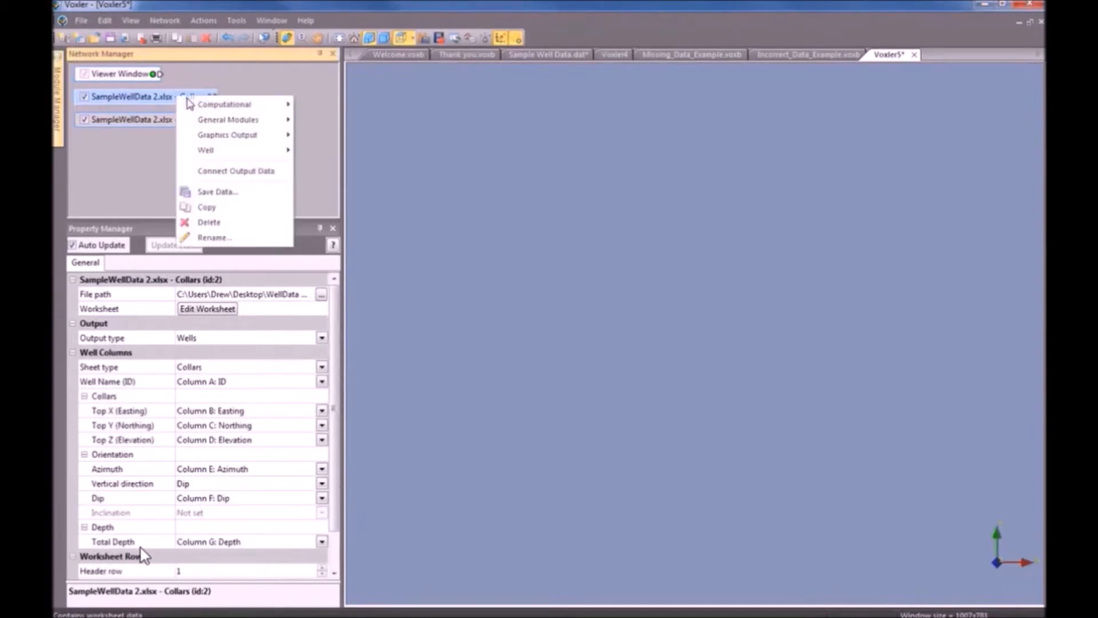
mouse_move(228, 151)
left_click(338, 150)
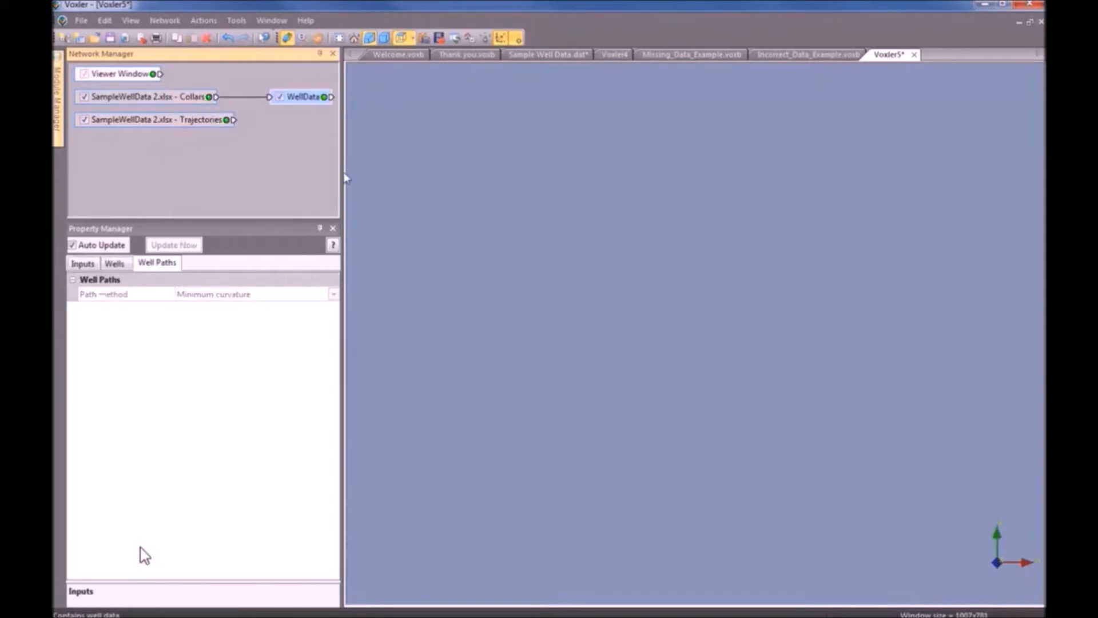
Widen the left panels, reposition WellData, and start dragging a link from Trajectories to it.
left_click_drag(343, 172, 438, 183)
left_click_drag(297, 109, 310, 111)
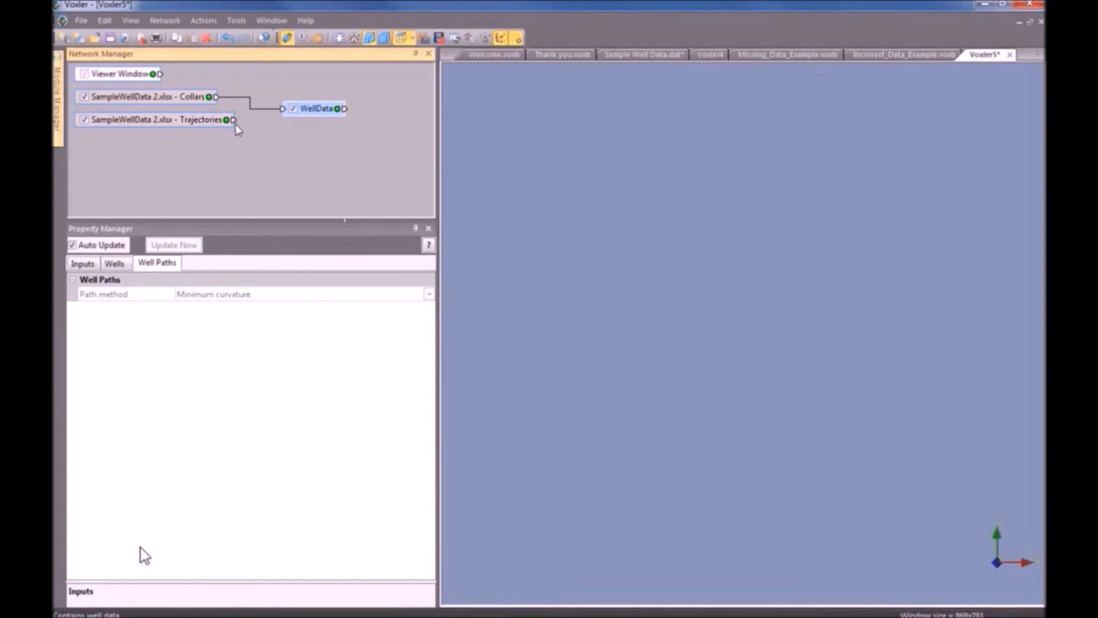
left_click_drag(233, 120, 290, 112)
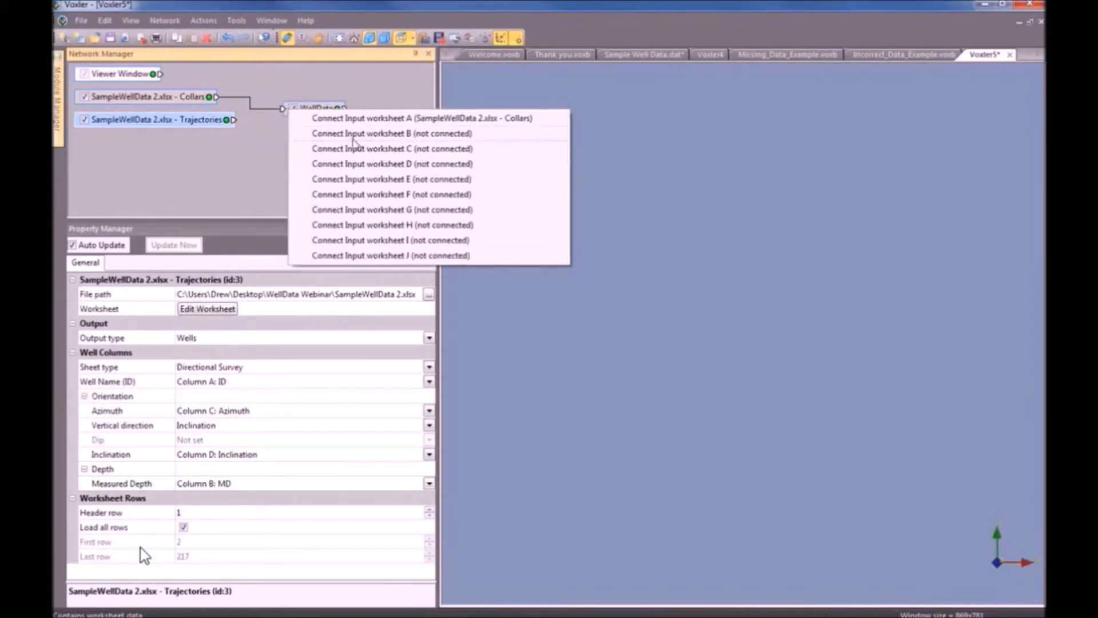
Connect Trajectories as WellData's second worksheet input and view its list of wells.
left_click(458, 137)
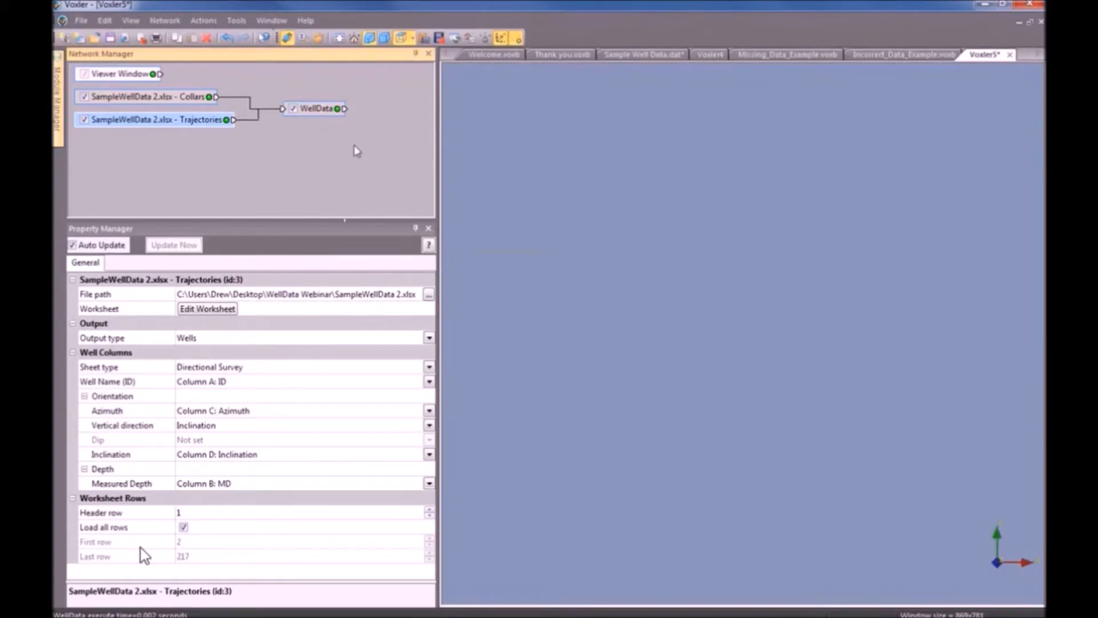
left_click(323, 108)
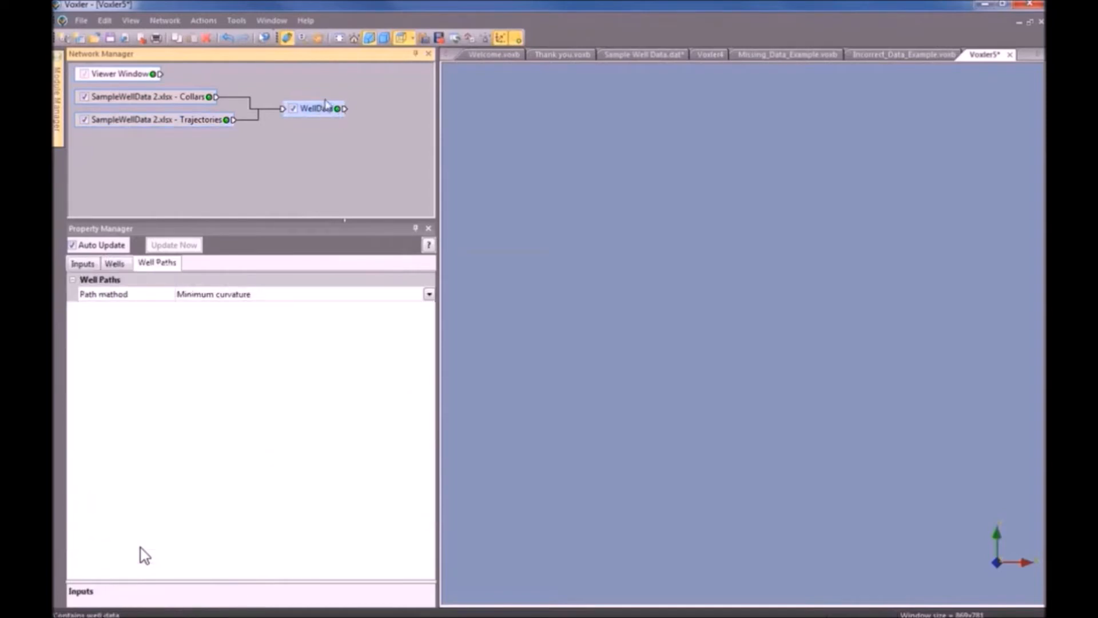
left_click(115, 265)
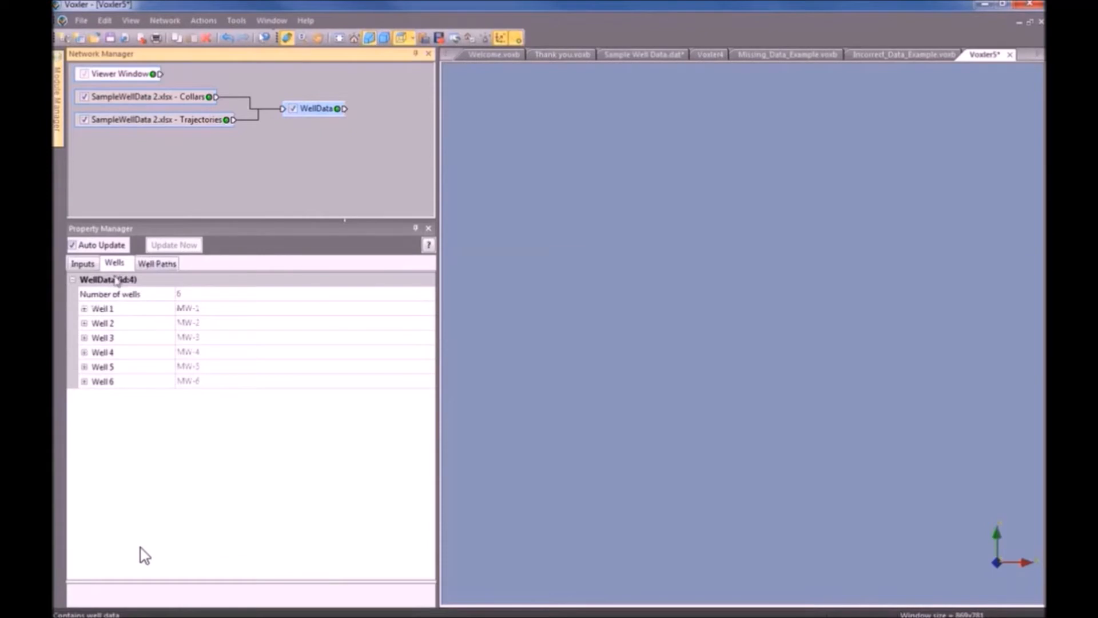
Expand Well 1 and Well 2 to show their tops, Well 2 at 595203, 3968210, 2145.
left_click(84, 308)
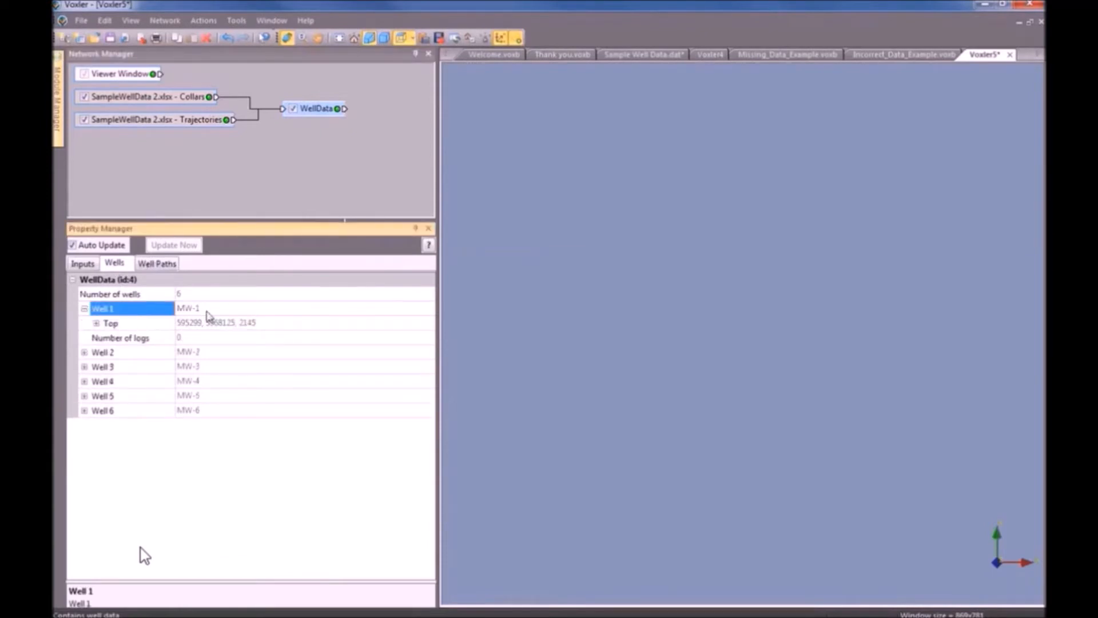
left_click(97, 324)
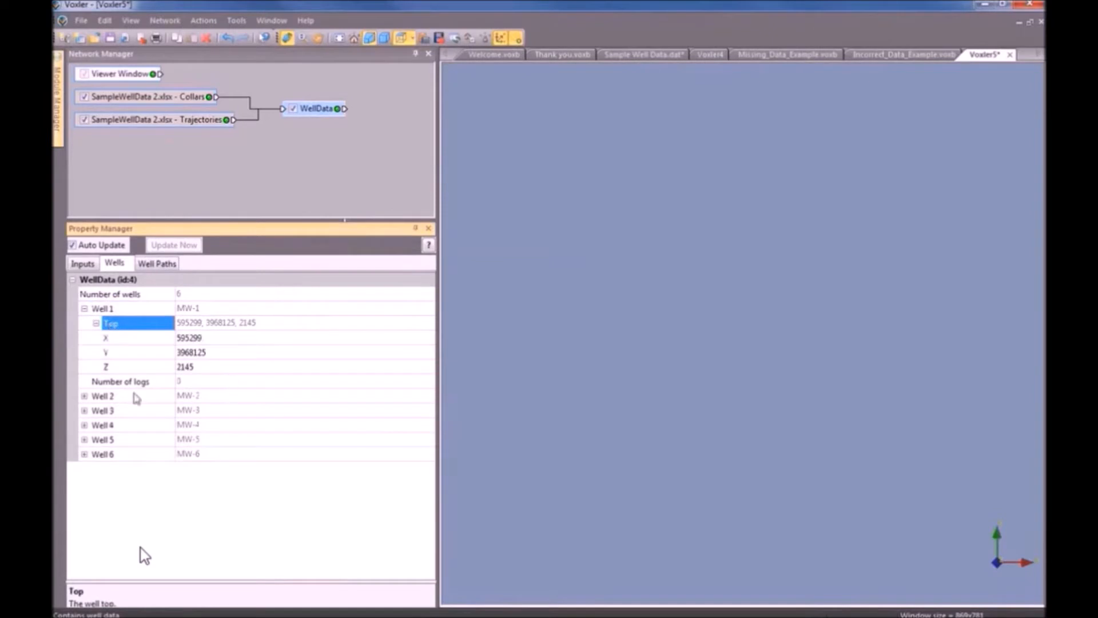
left_click(85, 395)
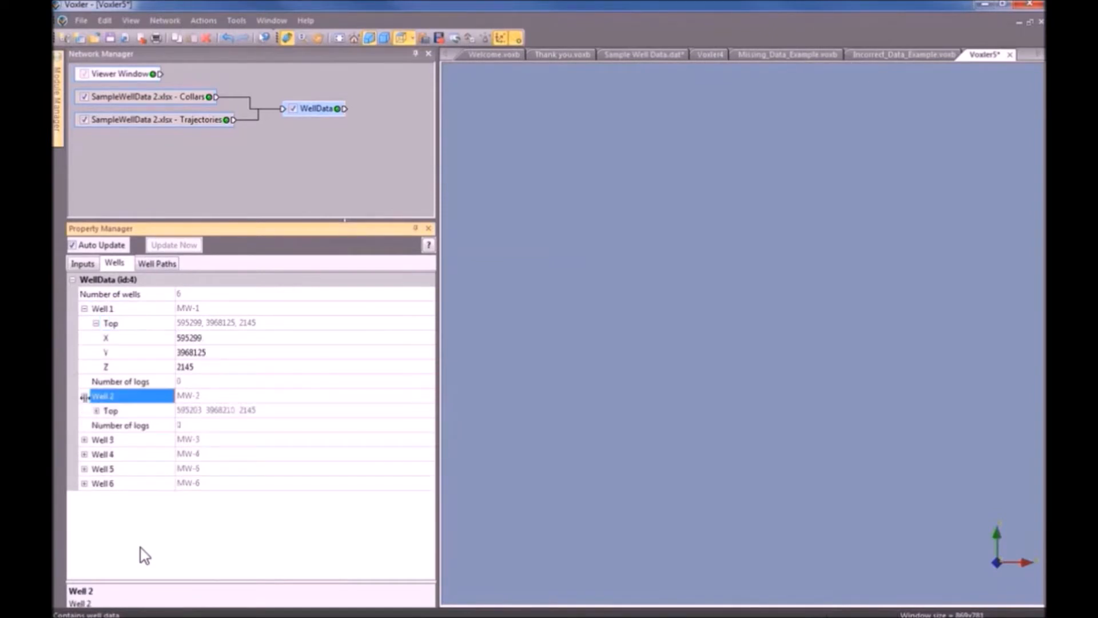
left_click(96, 411)
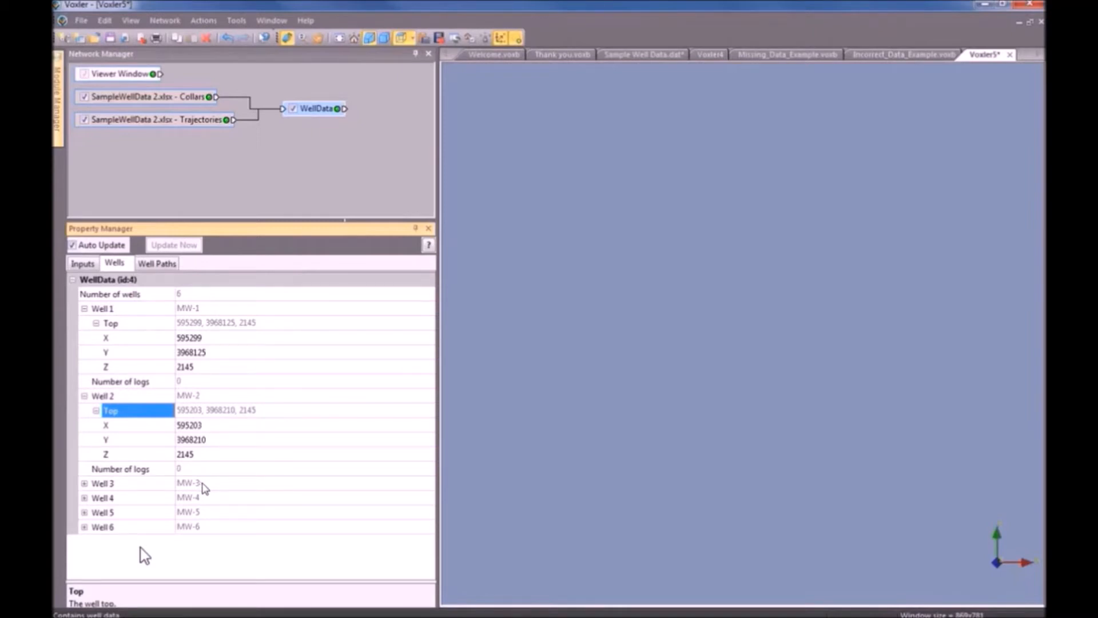
Add a WellRender output to WellData and move its node lower in the network.
left_click(319, 114)
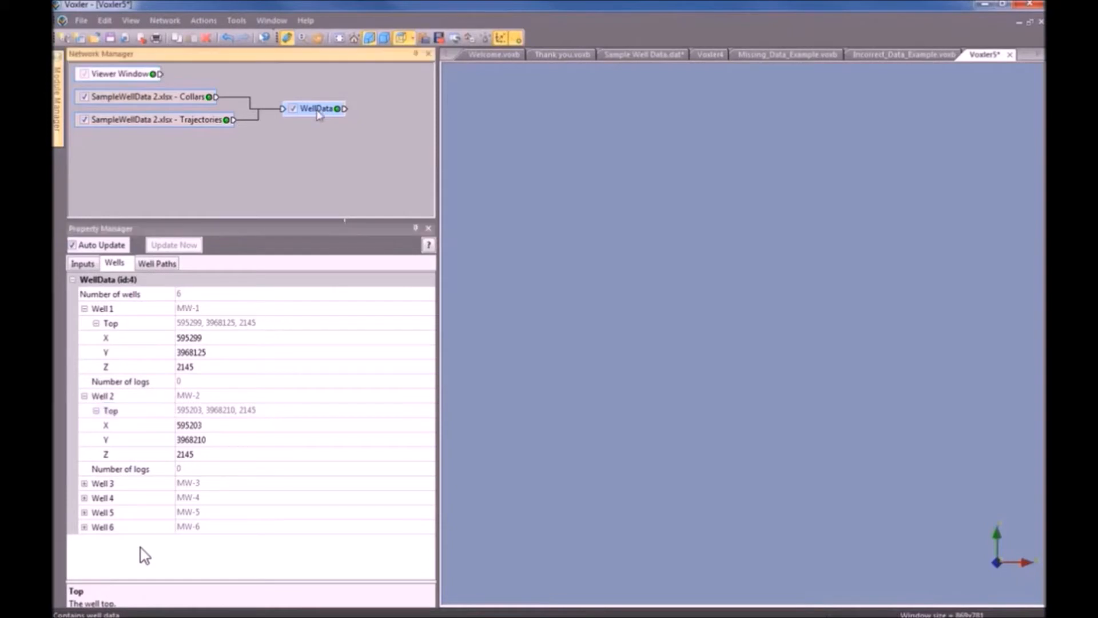
right_click(319, 115)
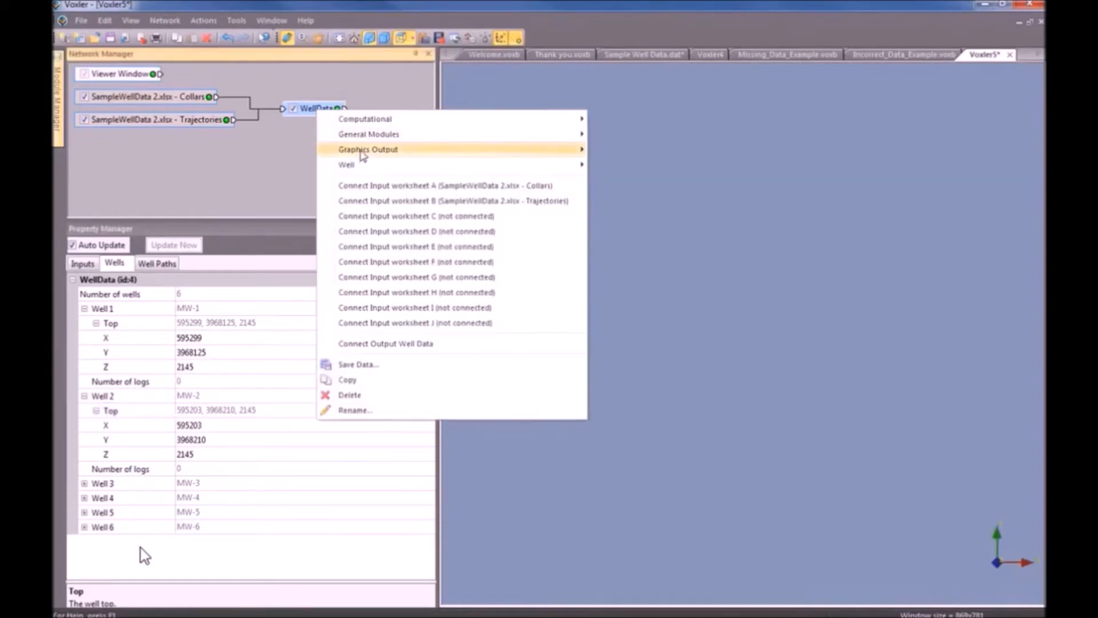
mouse_move(363, 151)
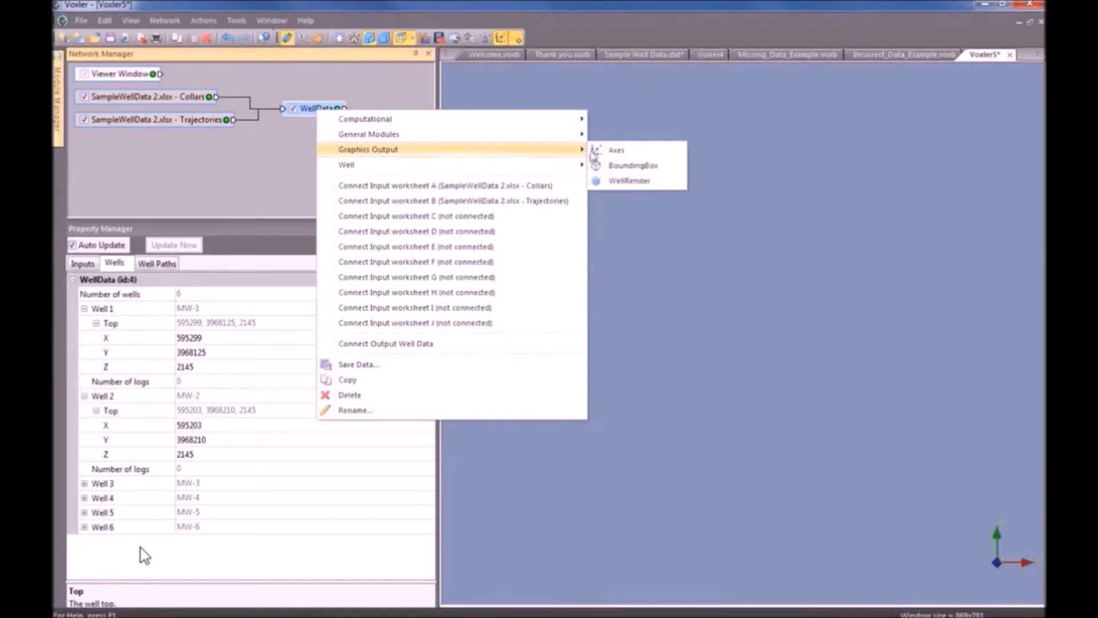
left_click(629, 181)
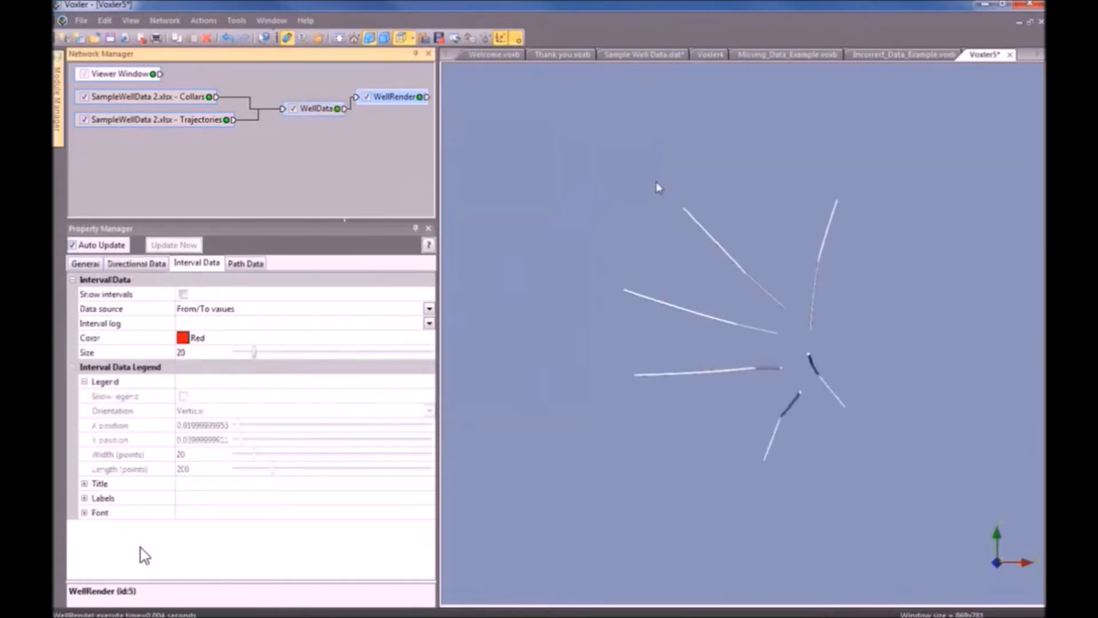
left_click_drag(750, 461, 843, 456)
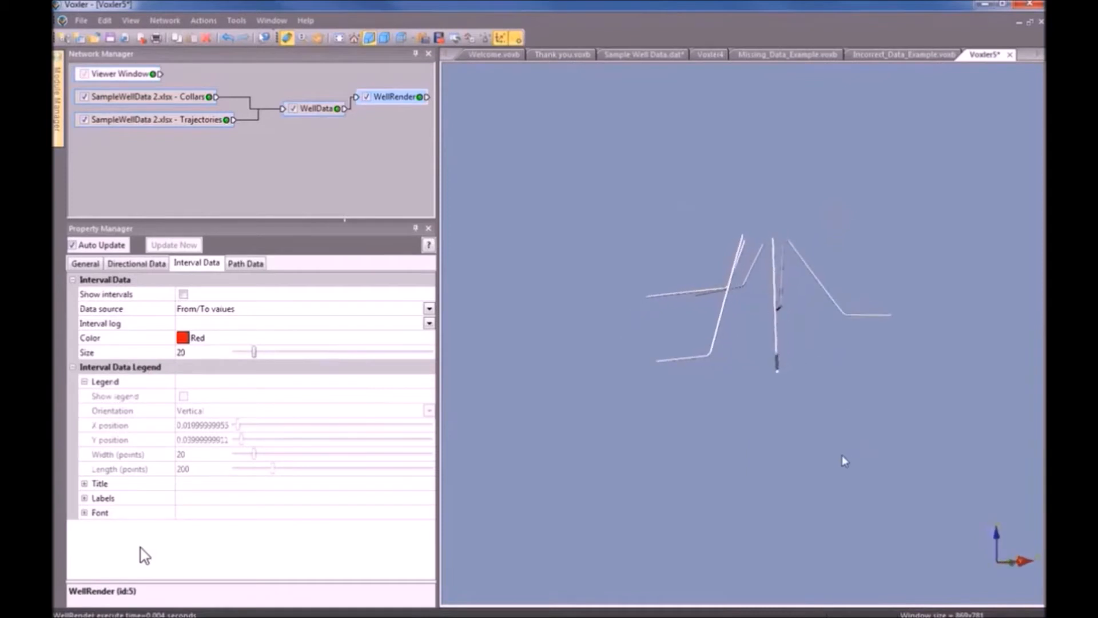
left_click_drag(377, 102, 386, 124)
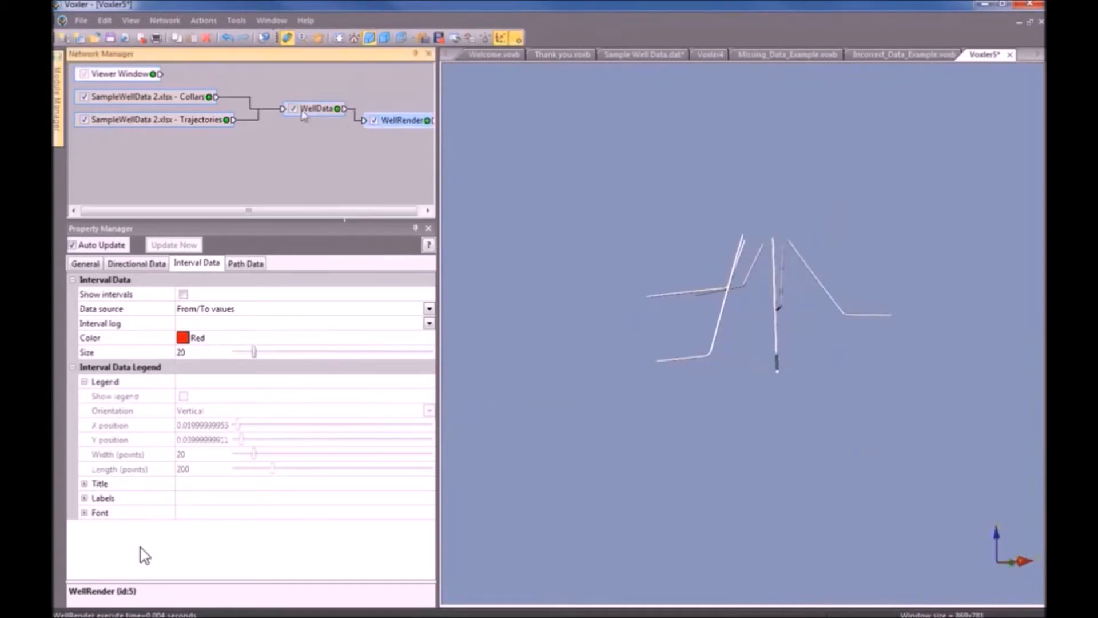
Add an Axes output to WellData.
right_click(303, 110)
mouse_move(351, 151)
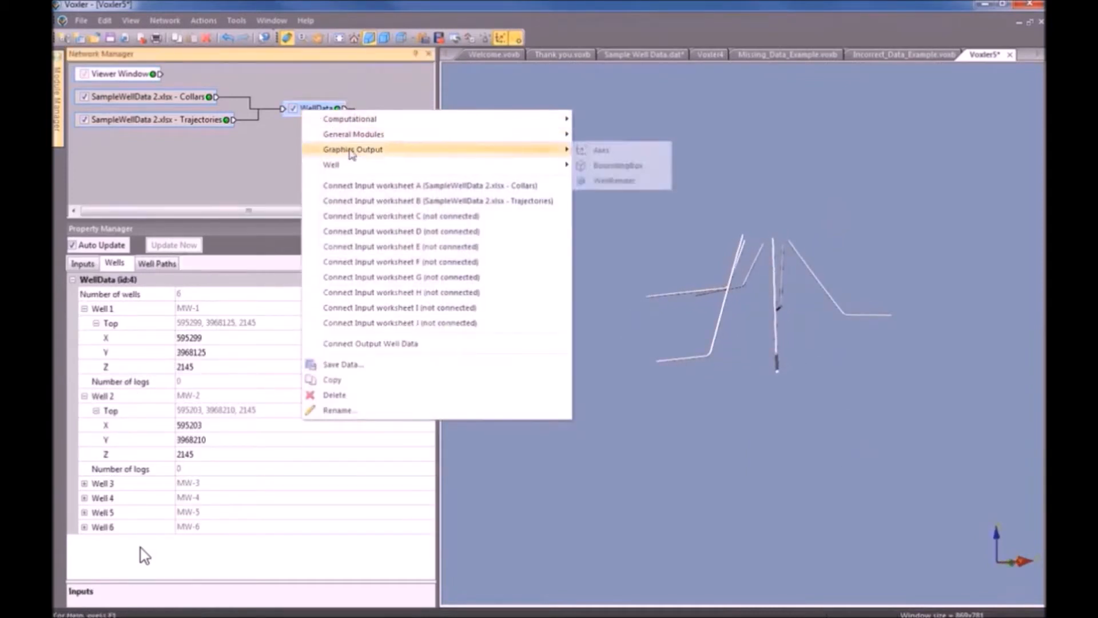
left_click(611, 151)
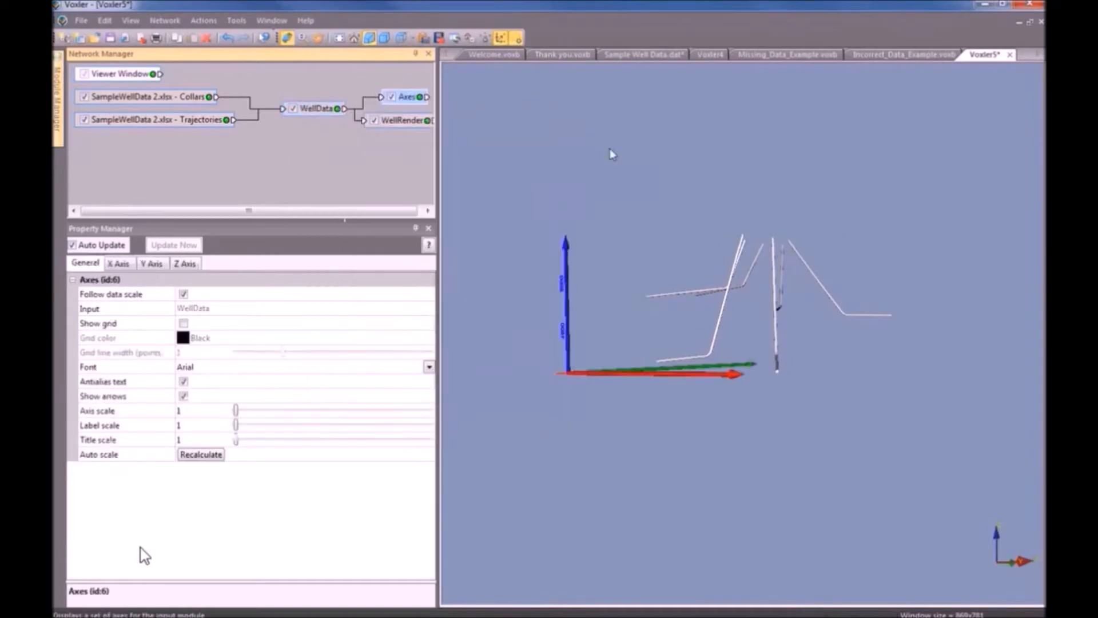
Add a BoundingBox output to WellData around the wells.
left_click(320, 115)
right_click(321, 114)
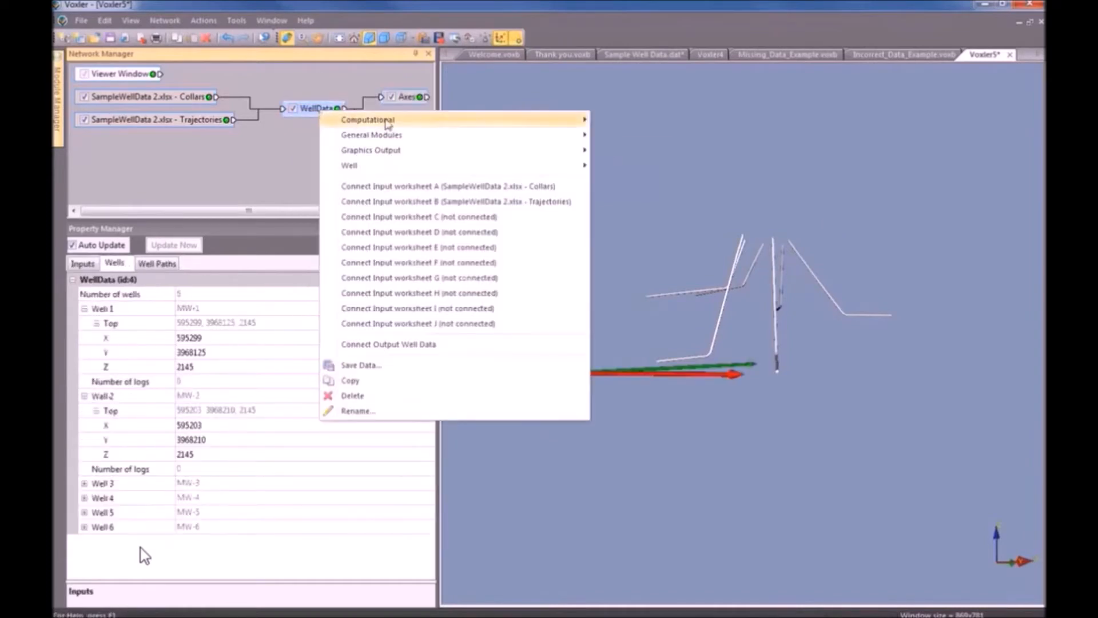
mouse_move(390, 154)
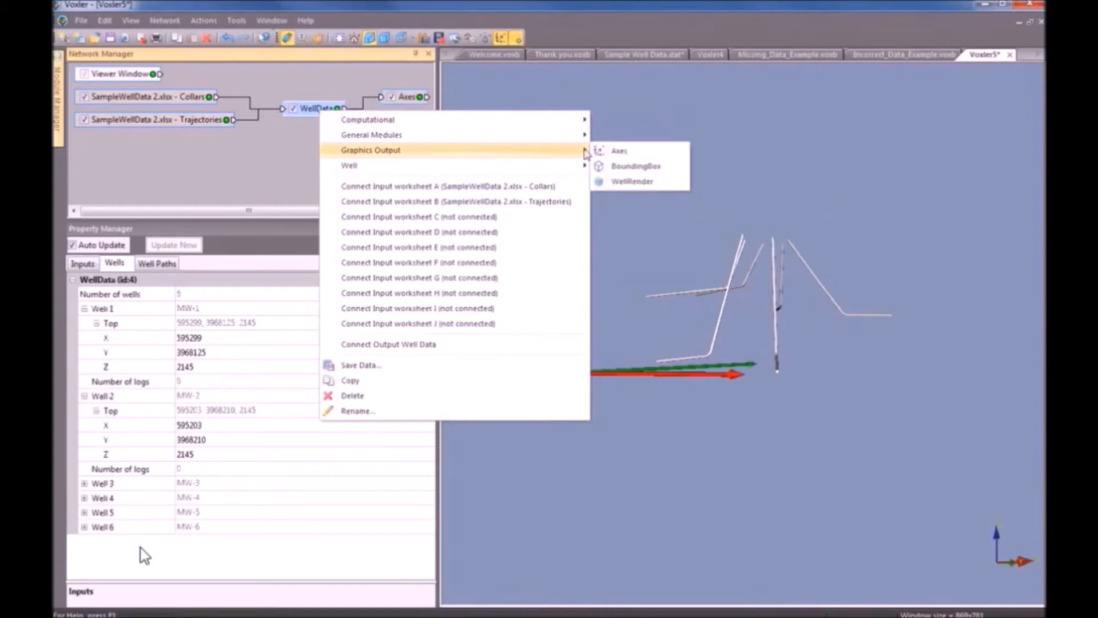
left_click(640, 165)
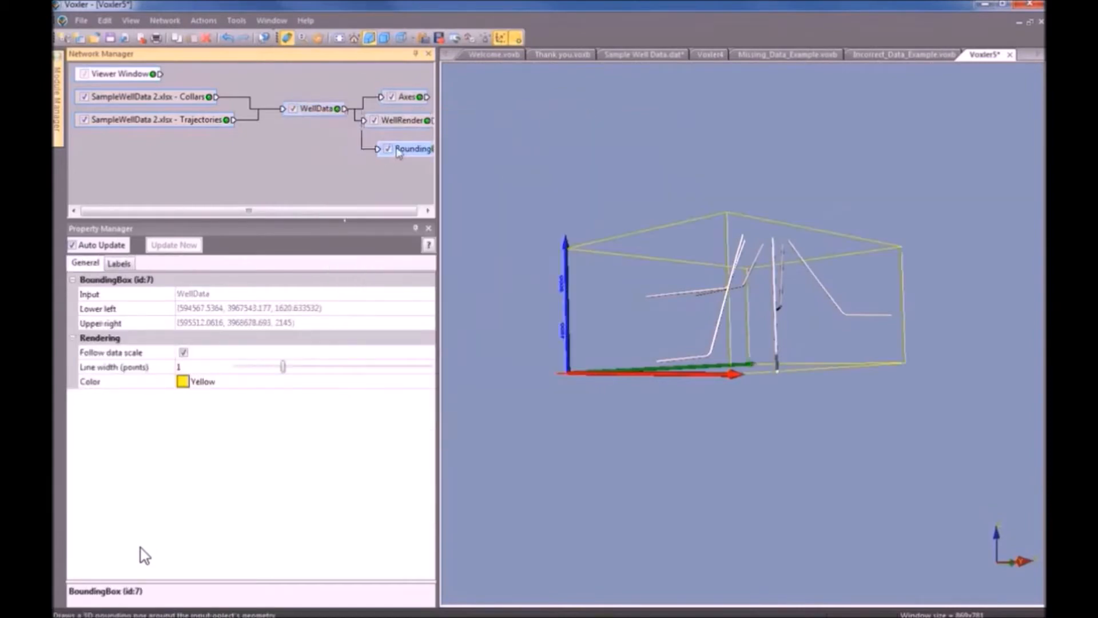
Tilt and zoom the viewer down onto the well paths inside the yellow bounding box.
left_click(384, 93)
left_click_drag(779, 278, 845, 443)
scroll(798, 403, "up", 5)
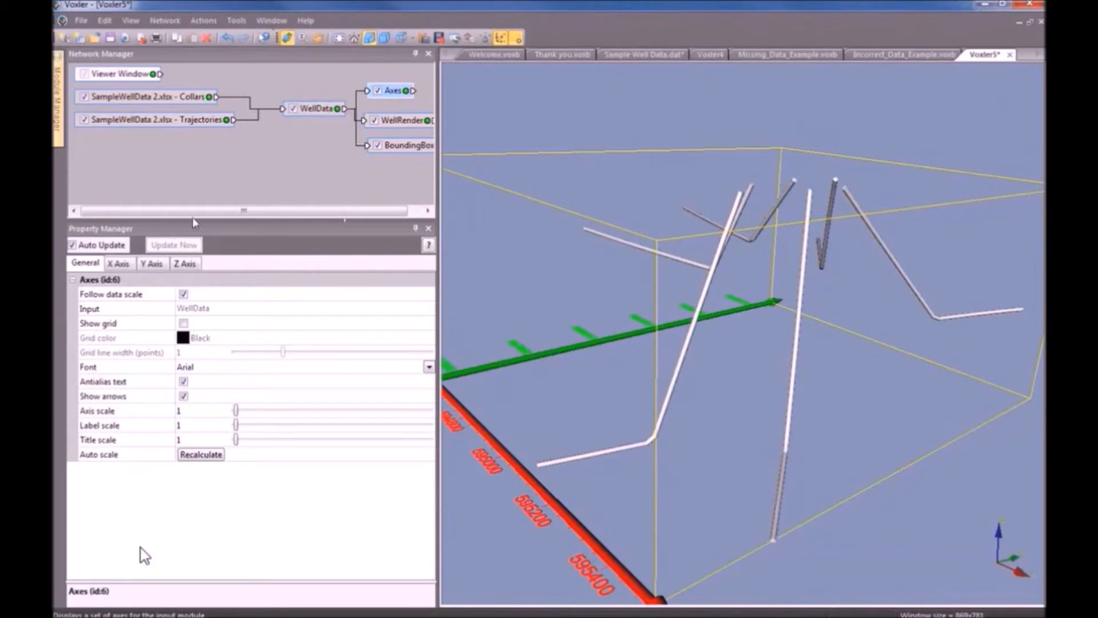
Check WellData's Well Paths settings, leaving the path method at Minimum curvature.
left_click(320, 114)
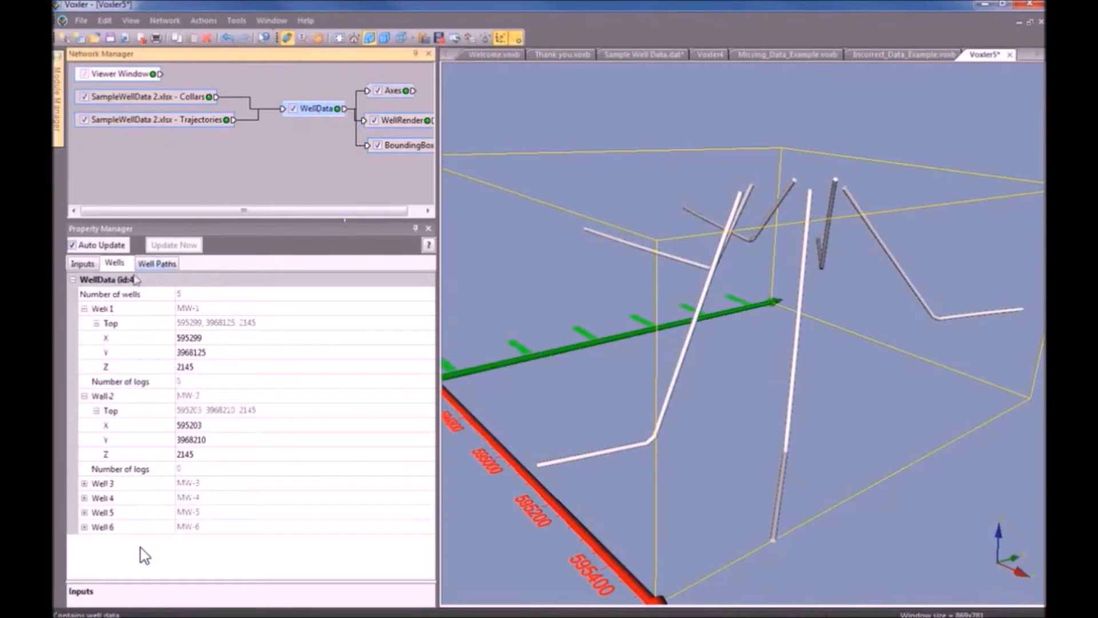
left_click(166, 269)
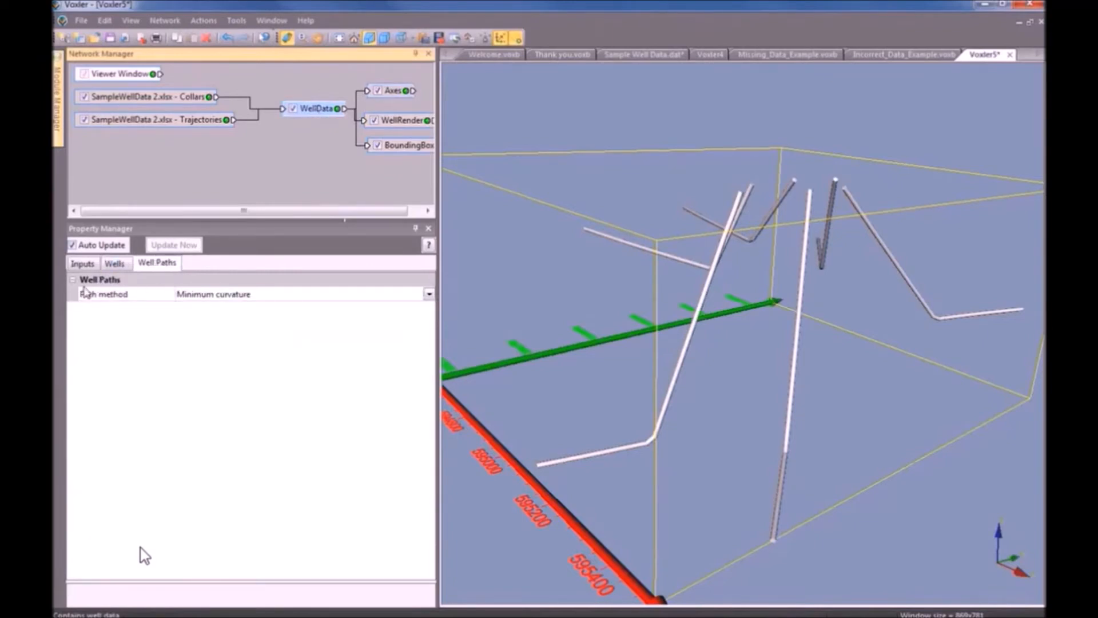
left_click(429, 294)
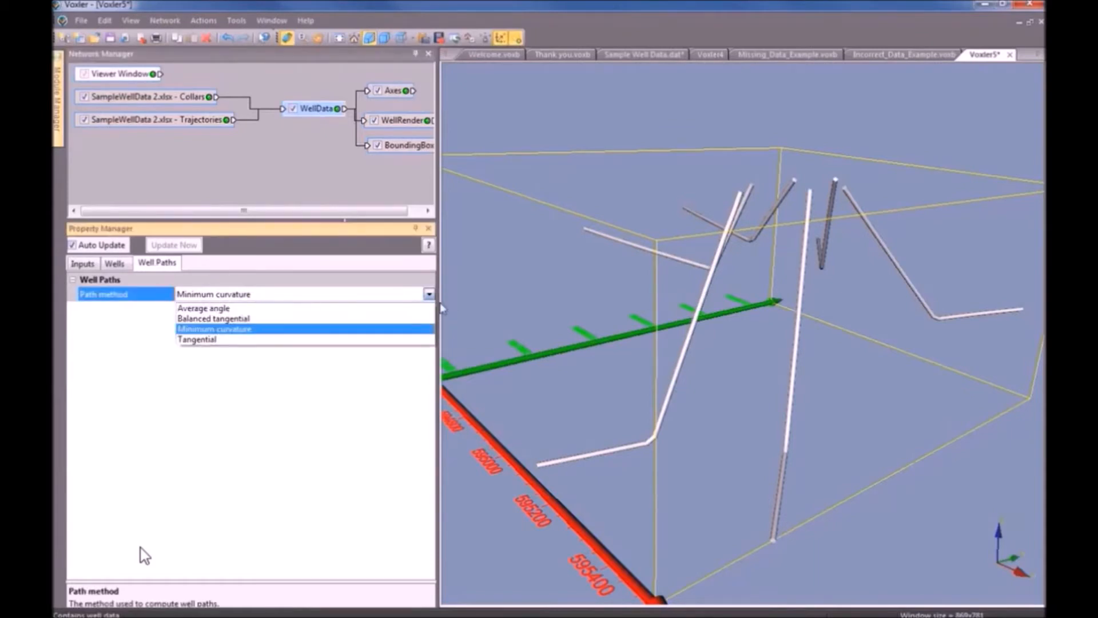
left_click(256, 331)
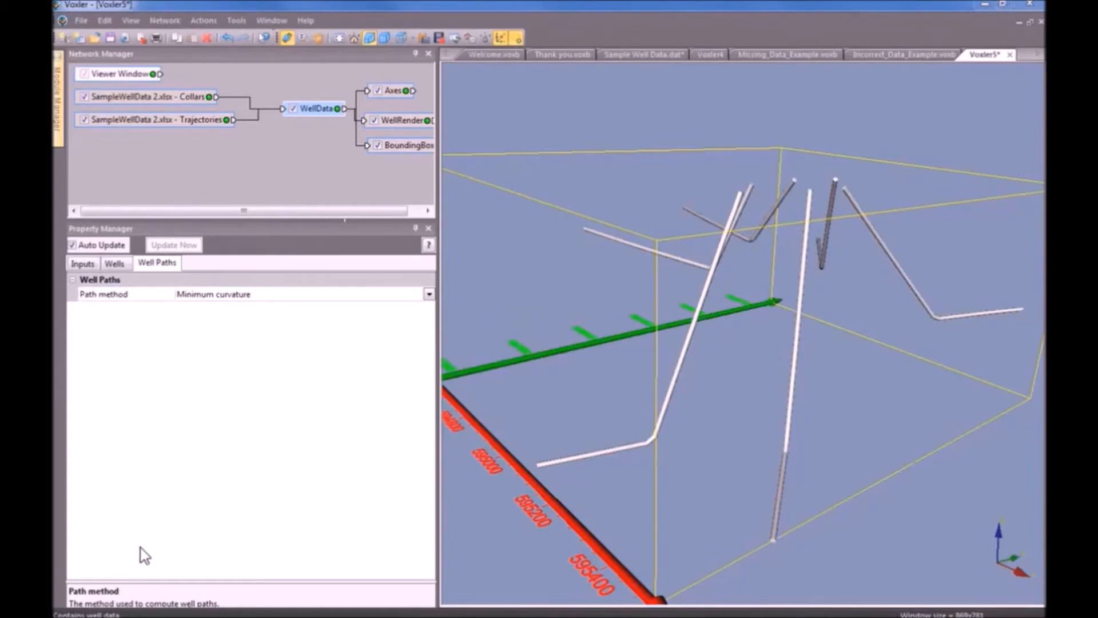
left_click(81, 21)
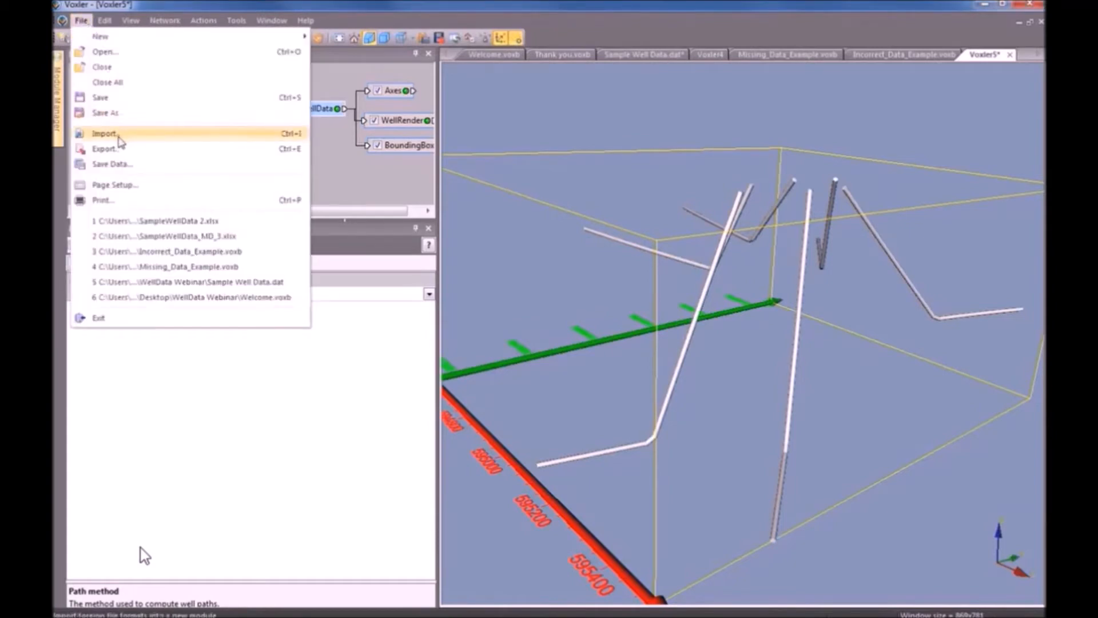
Import the Samples worksheet from SampleWellData 2.xlsx and position its node in the network.
left_click(106, 134)
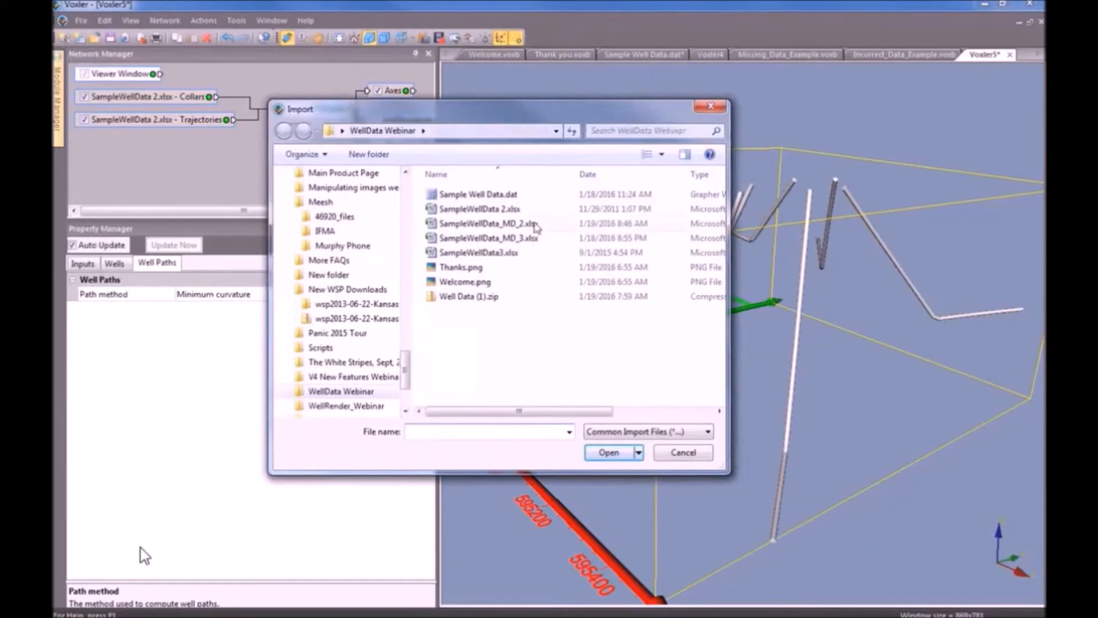
left_click(515, 211)
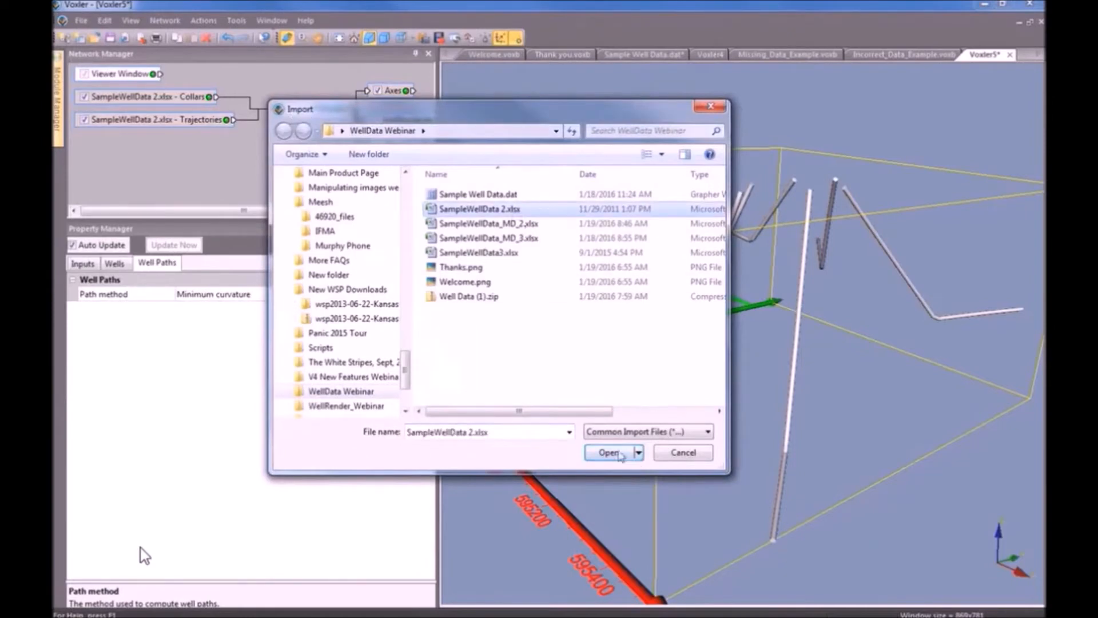
left_click(594, 454)
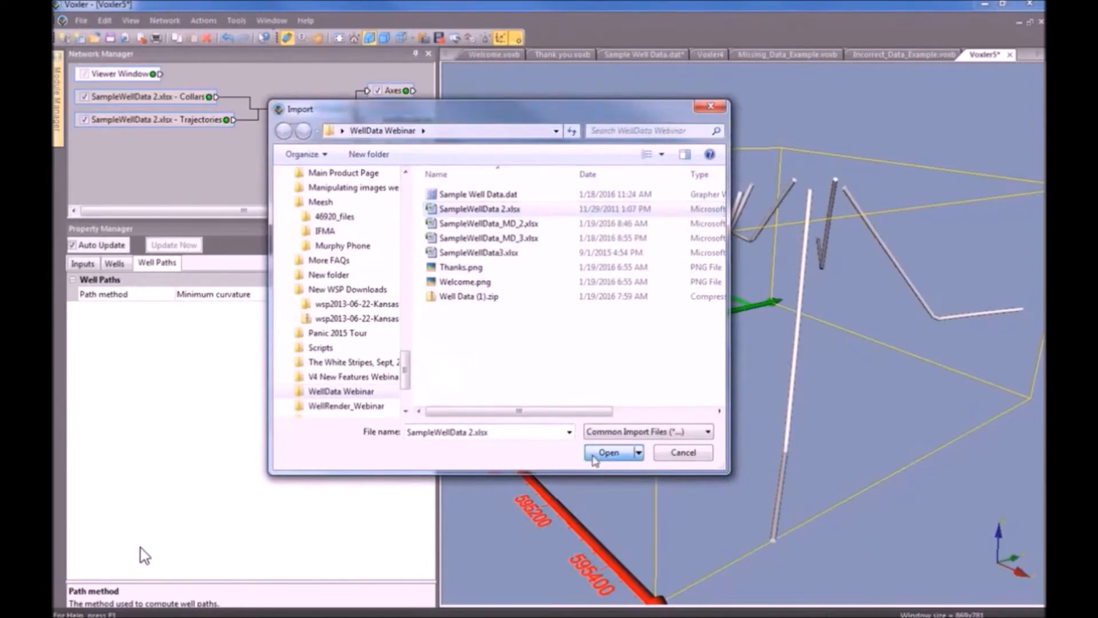
left_click_drag(505, 247, 543, 95)
left_click(504, 155)
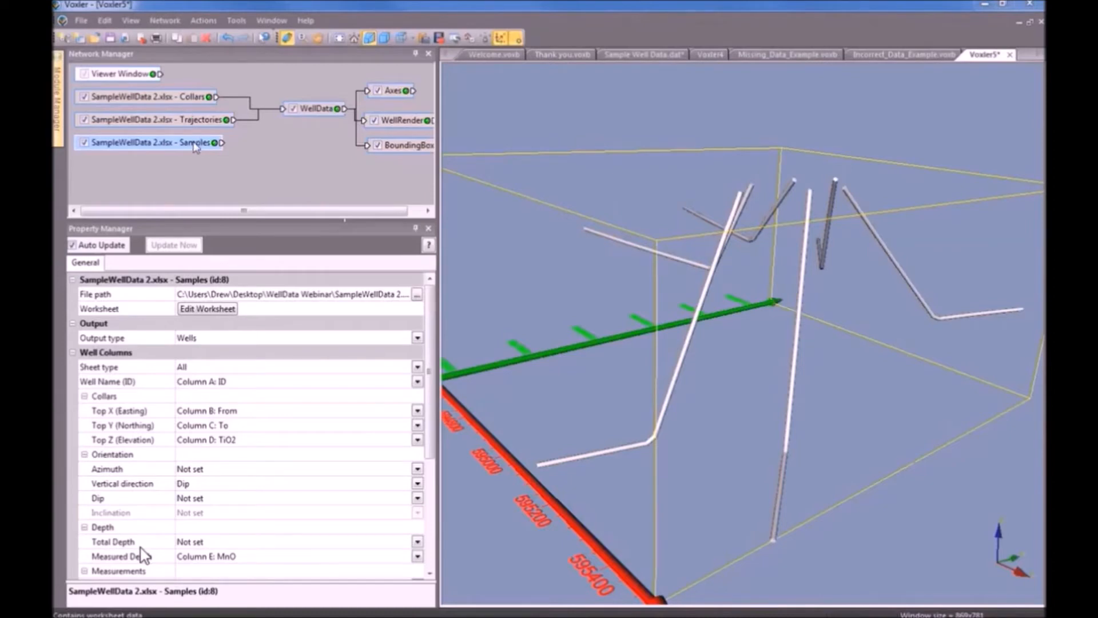
left_click_drag(195, 144, 206, 147)
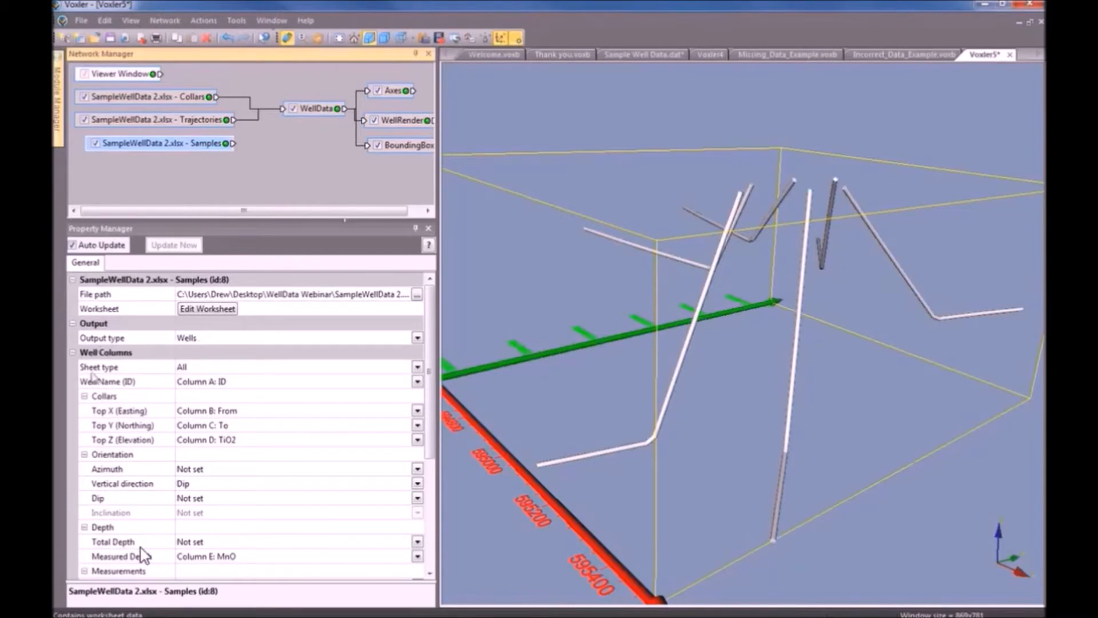
left_click(212, 371)
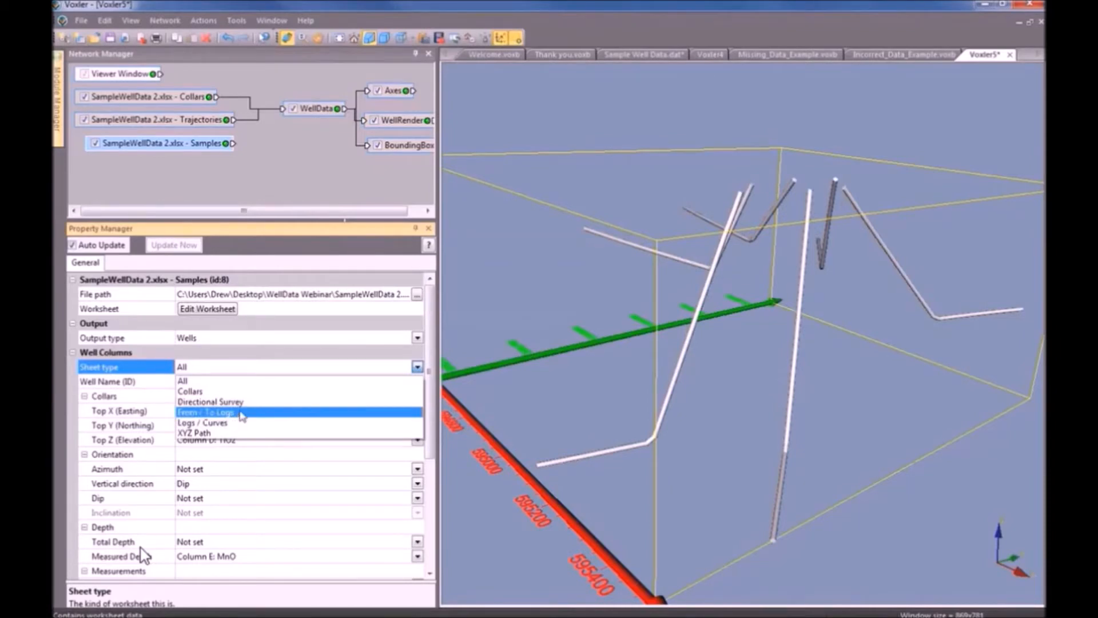
Make Samples a From / To Logs sheet with 2 log columns and Log-2 as Column E: MnO.
left_click(241, 416)
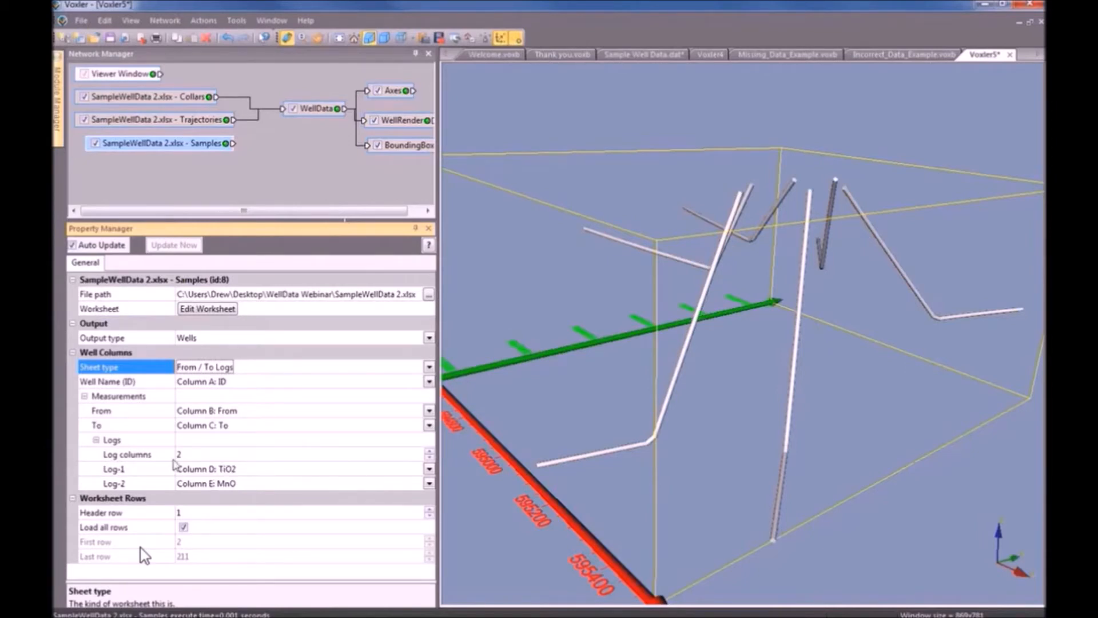
left_click(429, 461)
left_click(429, 452)
left_click(239, 484)
left_click(259, 540)
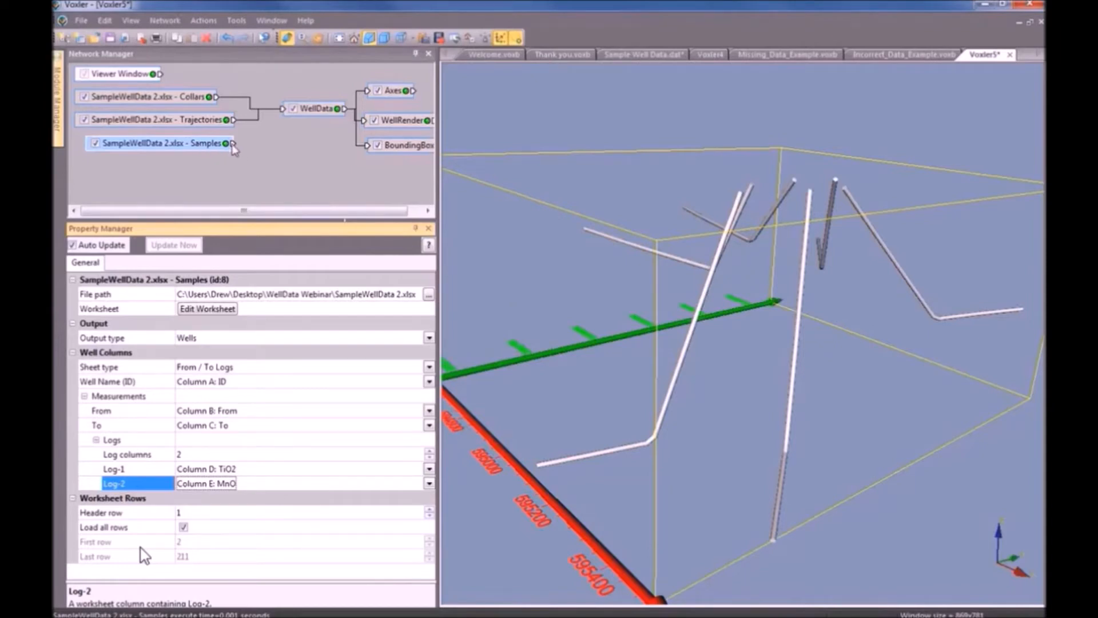
Link the Samples output to WellData as input worksheet C.
left_click_drag(232, 144, 290, 120)
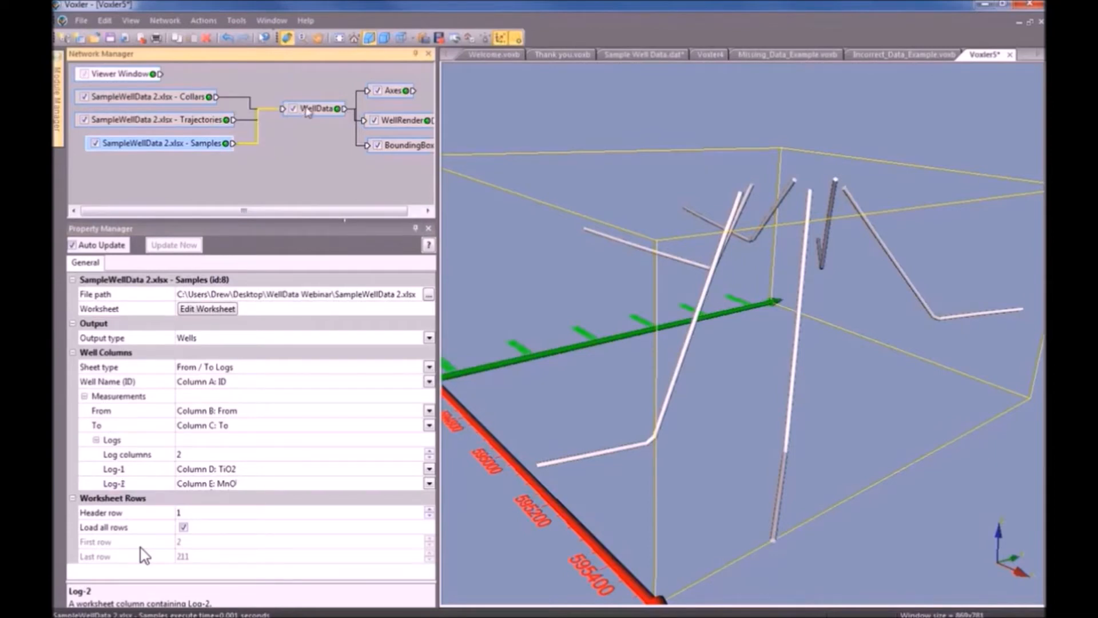
left_click(308, 112)
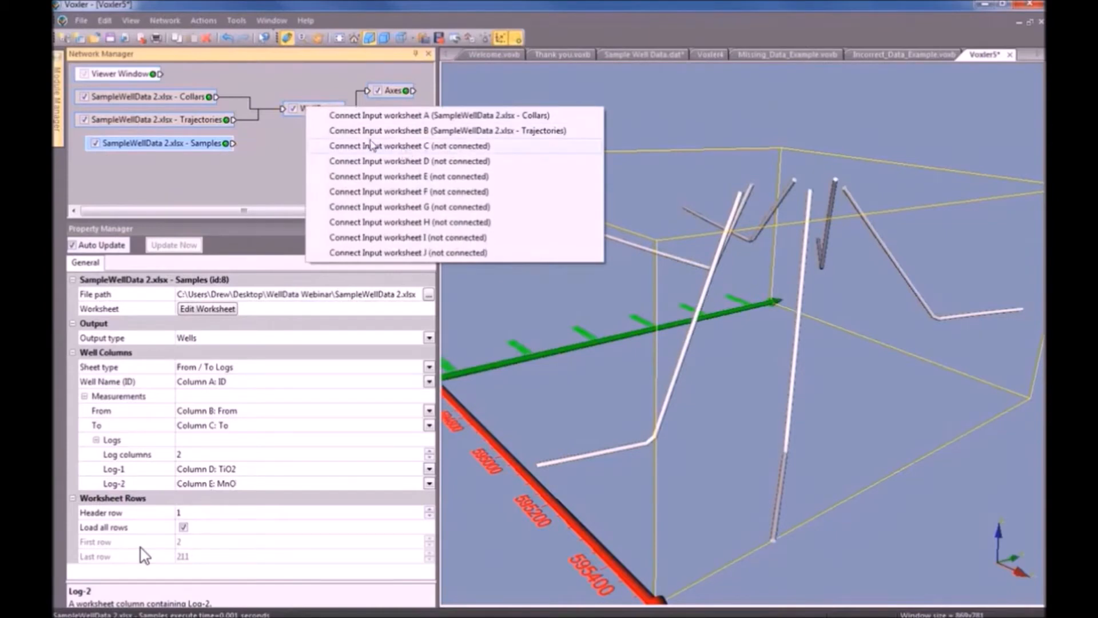
left_click(404, 148)
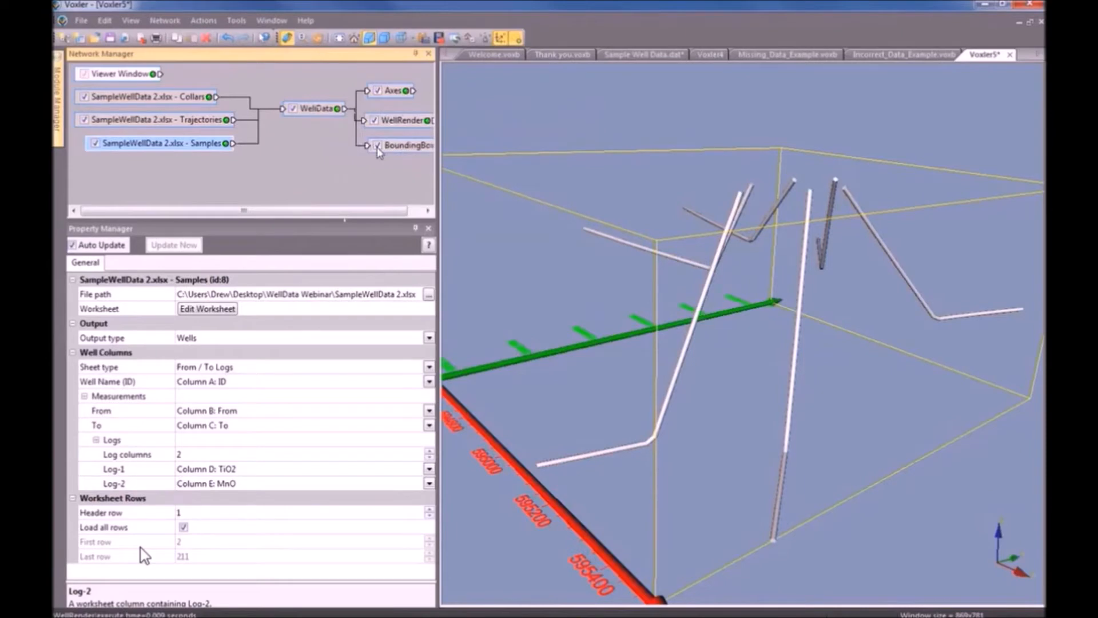
In WellRender's path display settings, toggle the well paths off and back on.
left_click(404, 124)
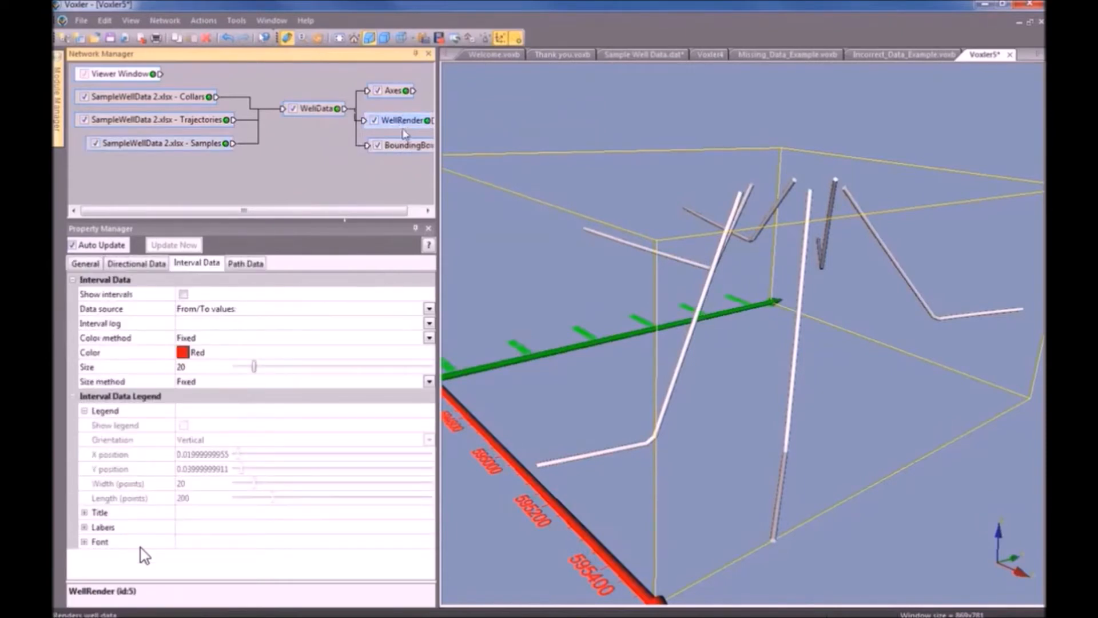
left_click(247, 264)
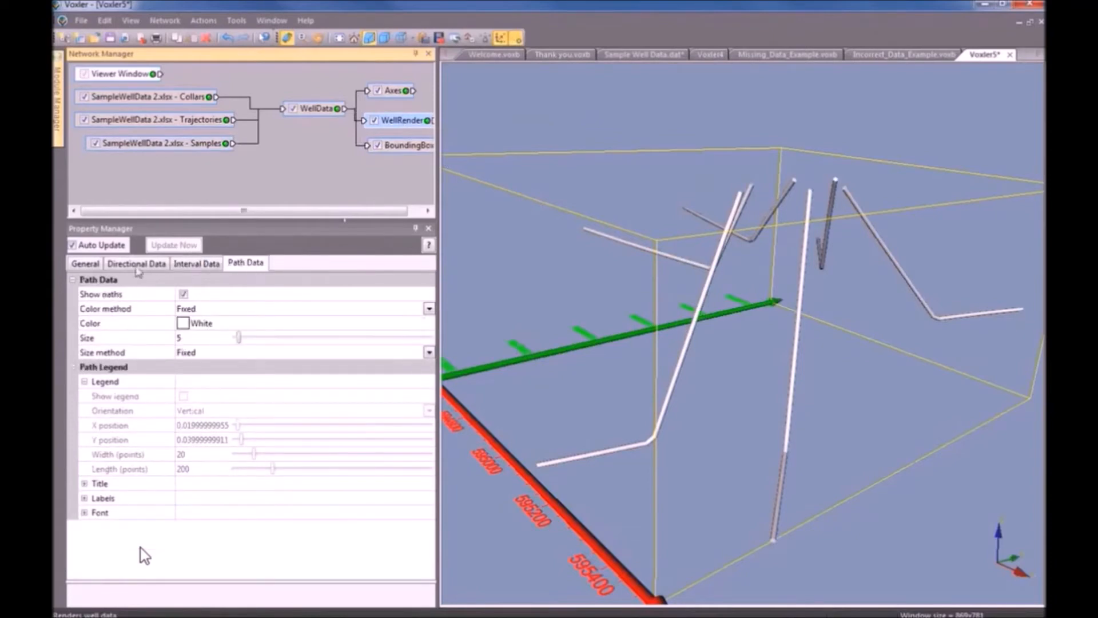
left_click(184, 295)
left_click(184, 294)
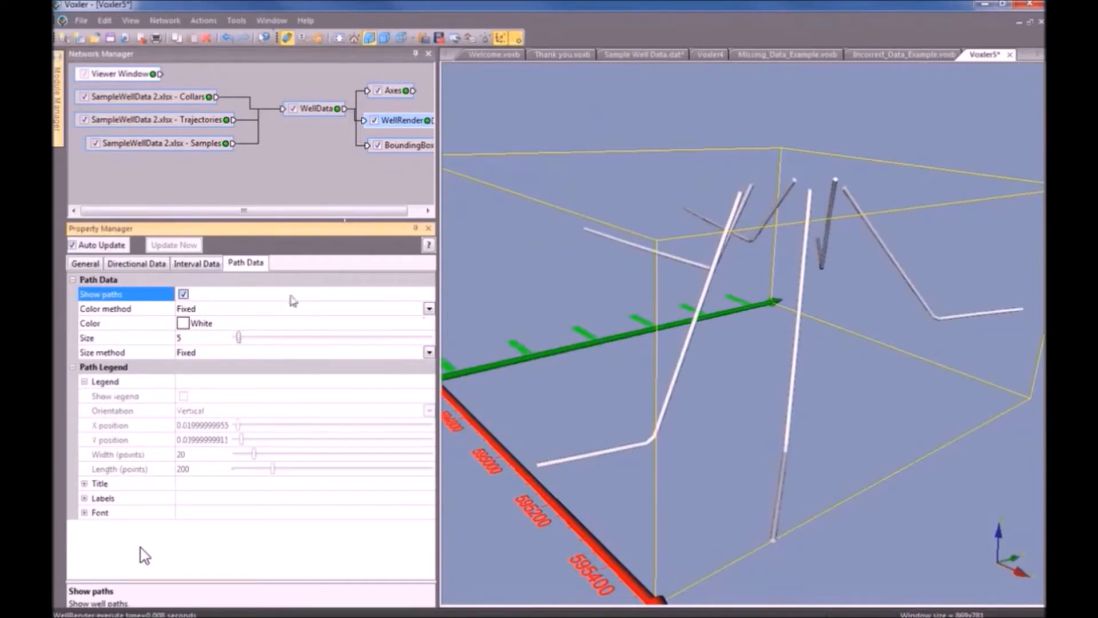
Turn on Show intervals for the wells, keeping From/To values as the data source.
left_click(209, 265)
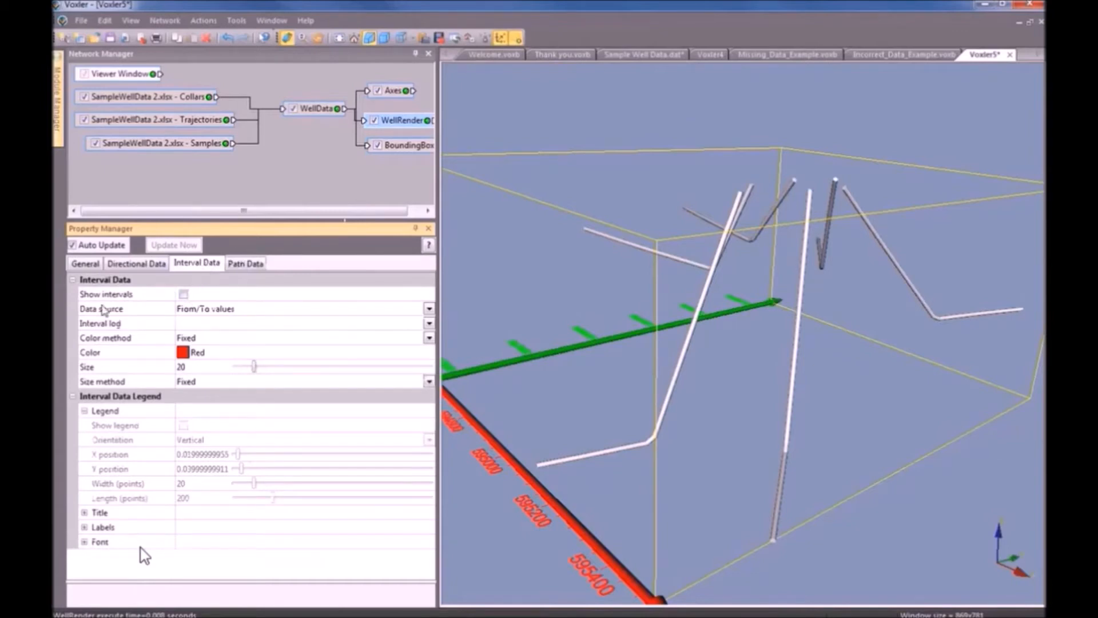
left_click(183, 295)
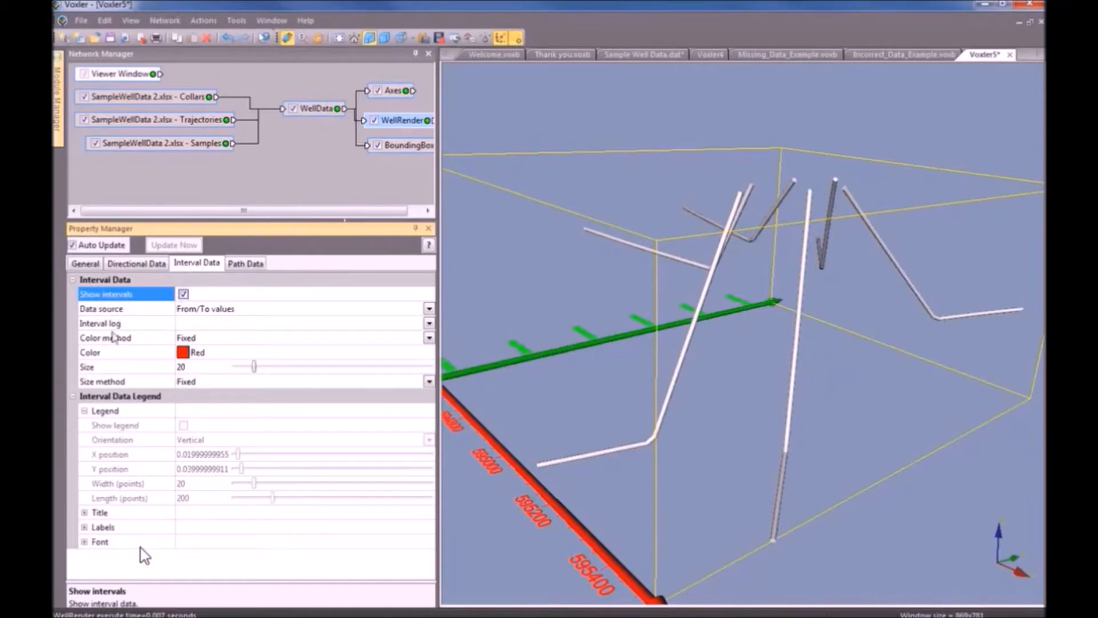
left_click(263, 311)
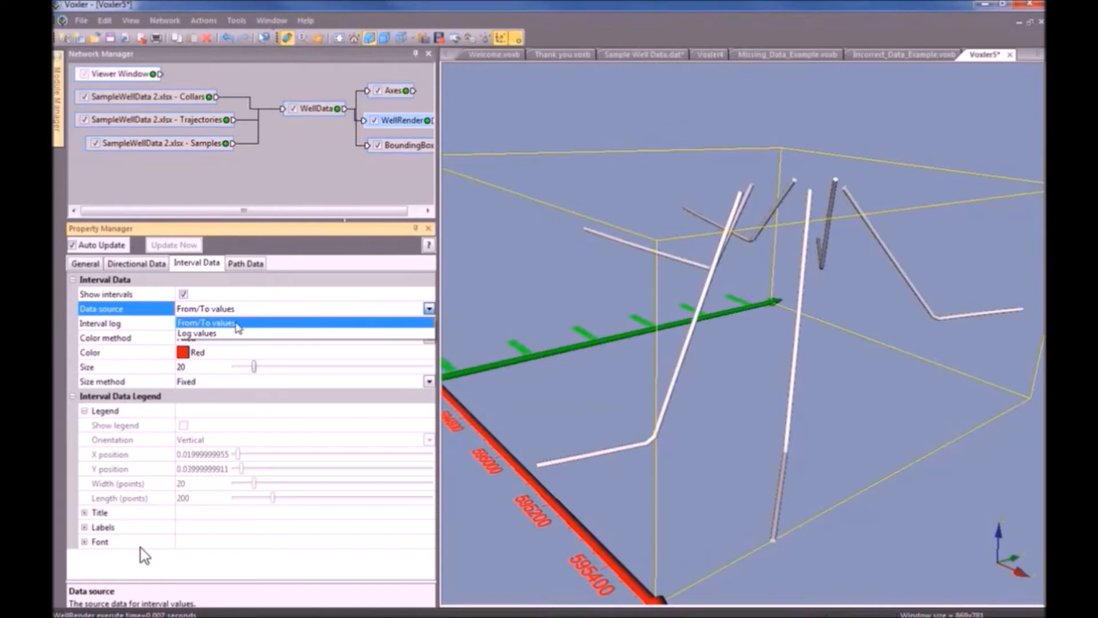
left_click(238, 324)
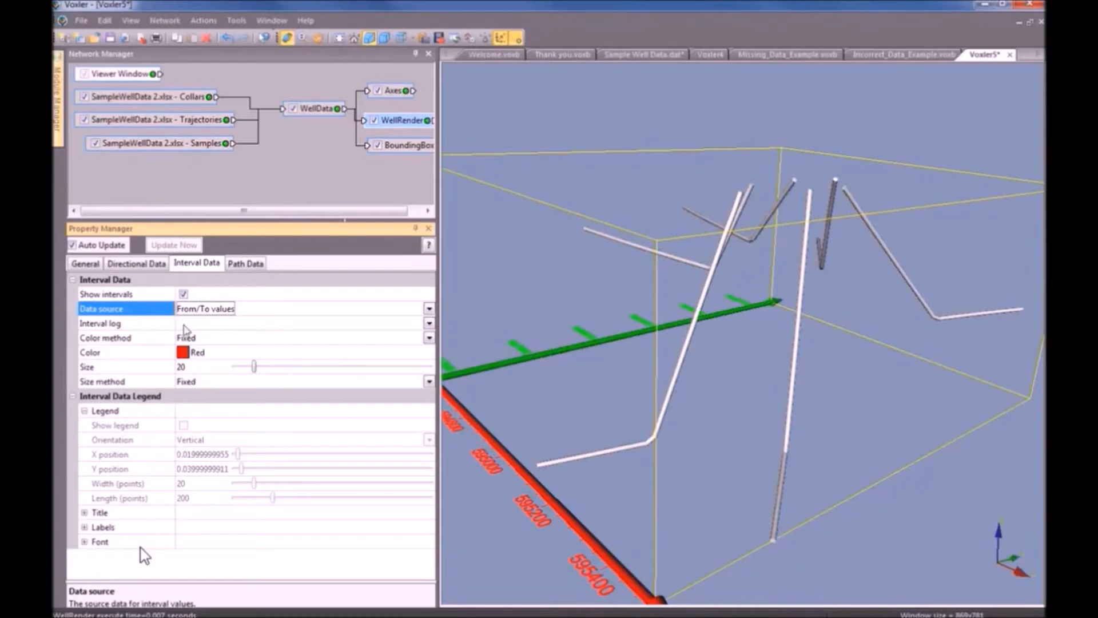
left_click(236, 324)
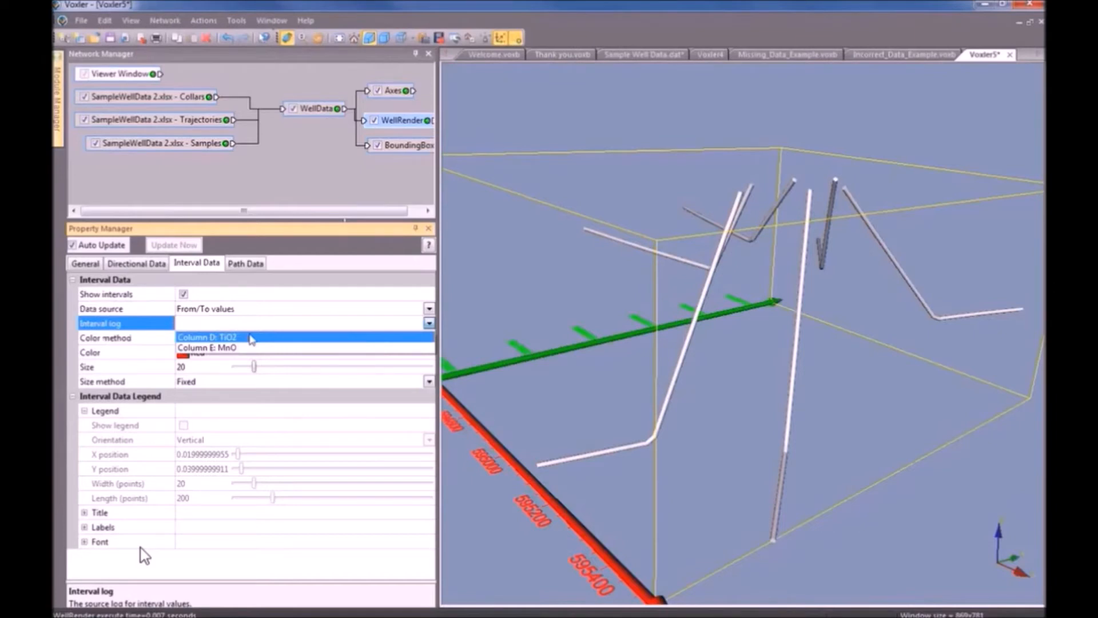
Build the interval tubes from Column D: TiO2 and colour them by log using TiO2 in greyscale.
left_click(252, 337)
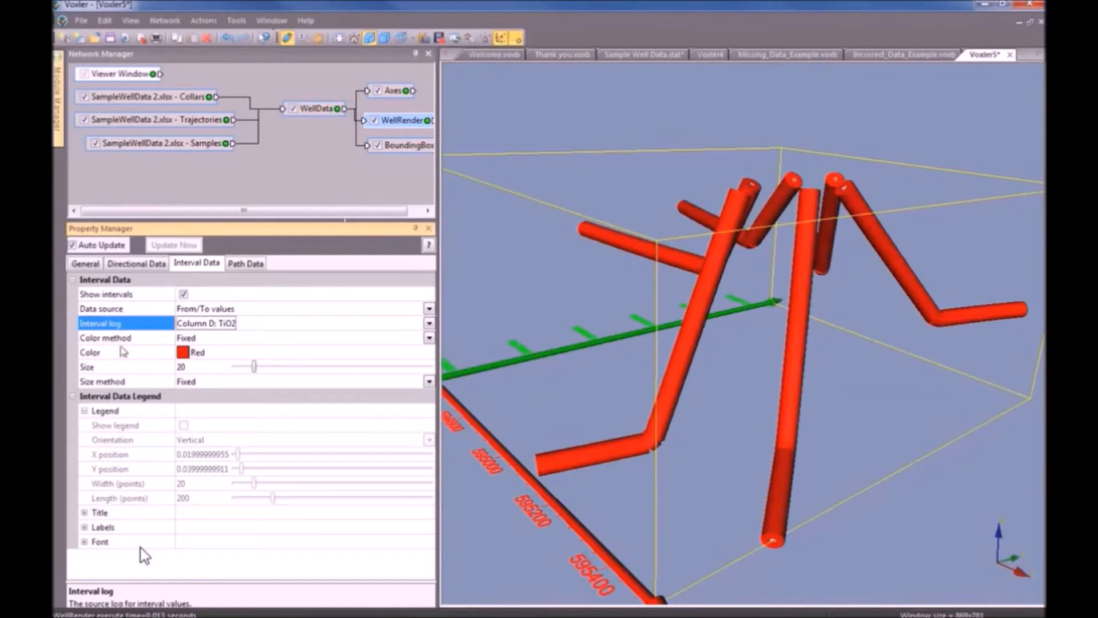
left_click(205, 342)
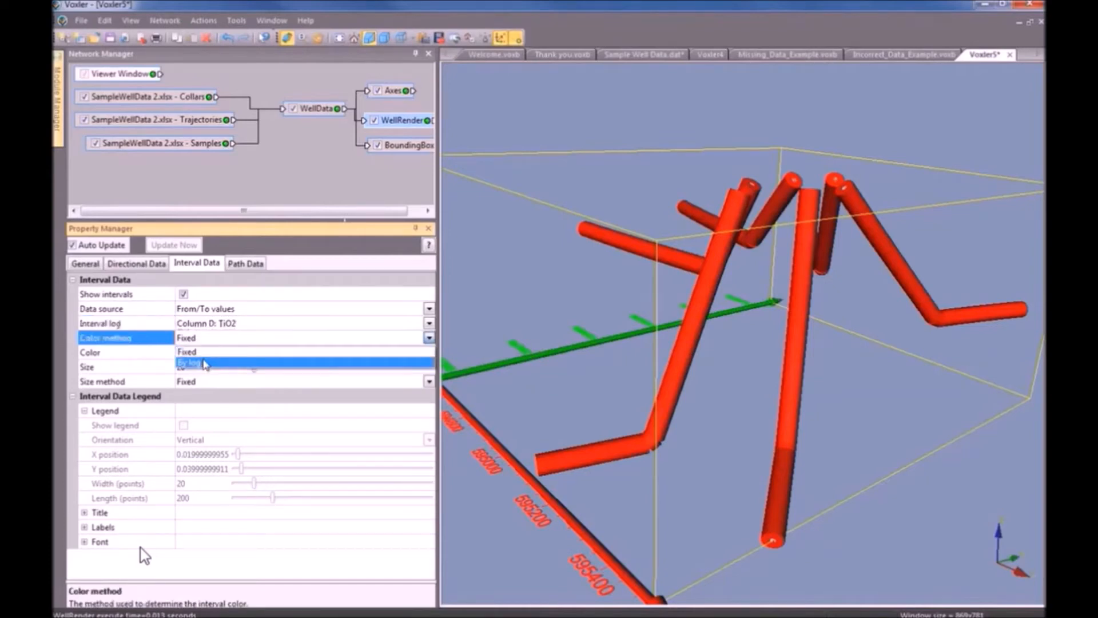
left_click(205, 364)
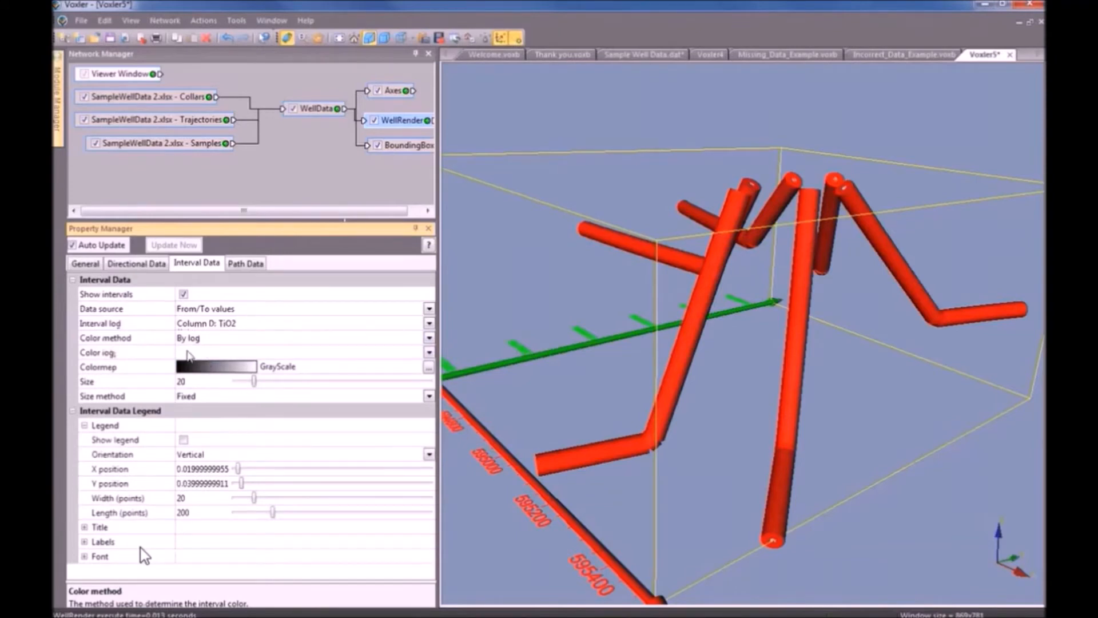
left_click(185, 352)
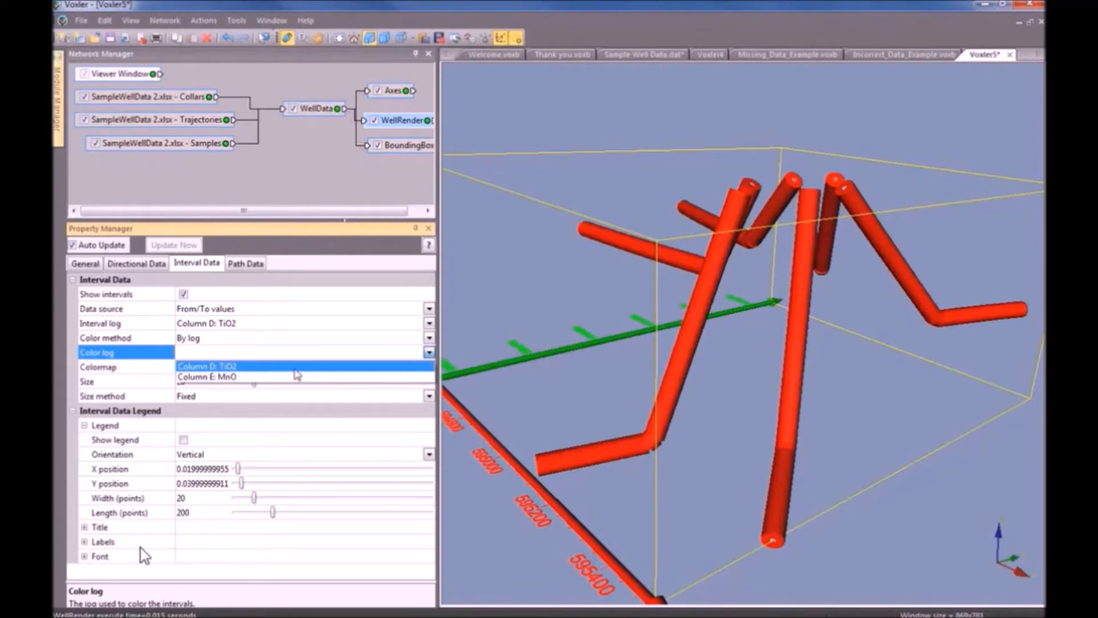
left_click(295, 367)
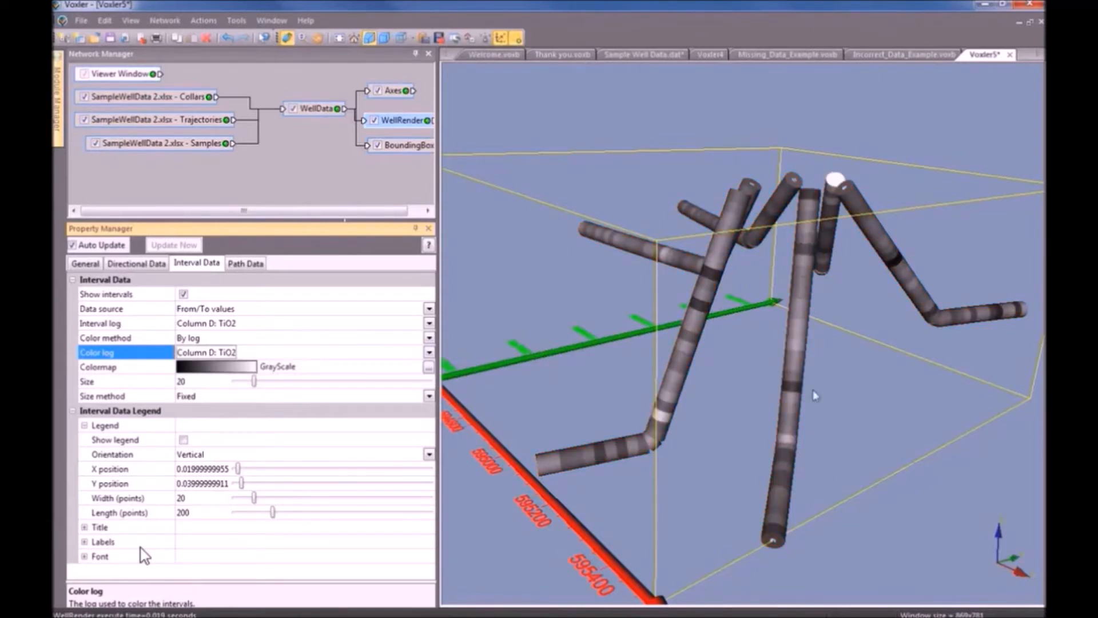
Apply the Rainbow3 colormap to the well tubes and reduce the interval size to about 11.23.
left_click_drag(816, 396, 870, 442)
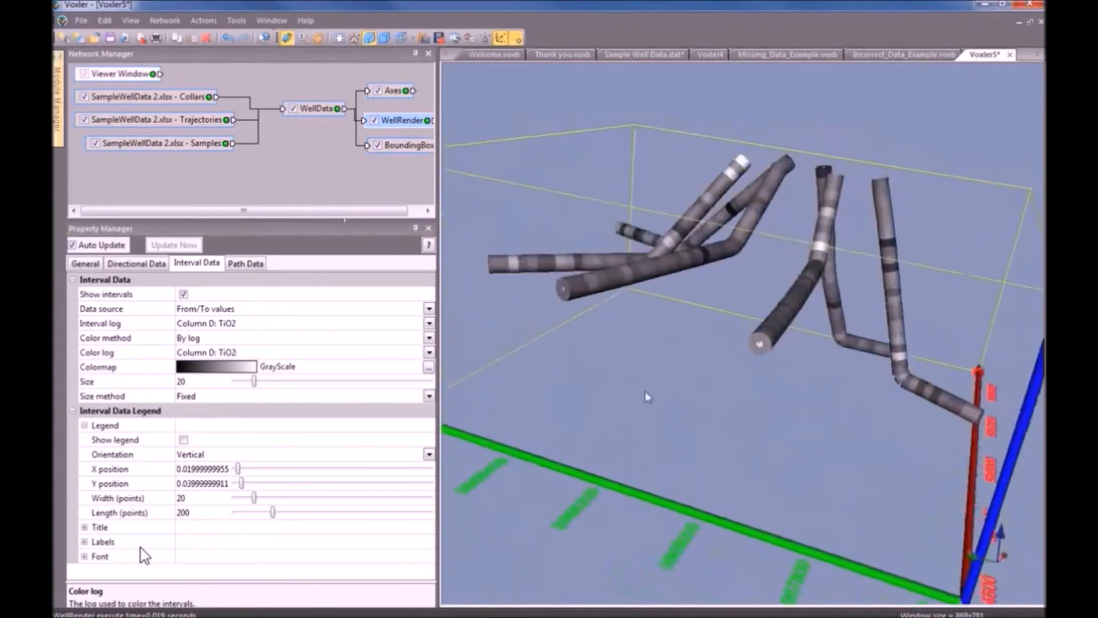
left_click(217, 368)
left_click(202, 480)
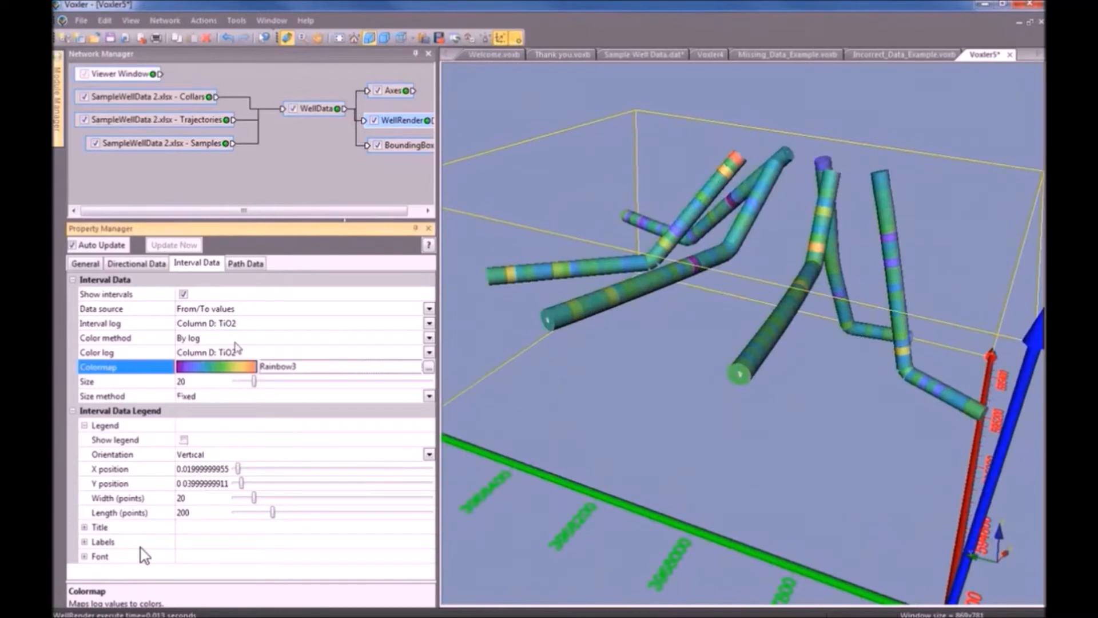
left_click(254, 381)
left_click_drag(255, 381, 245, 384)
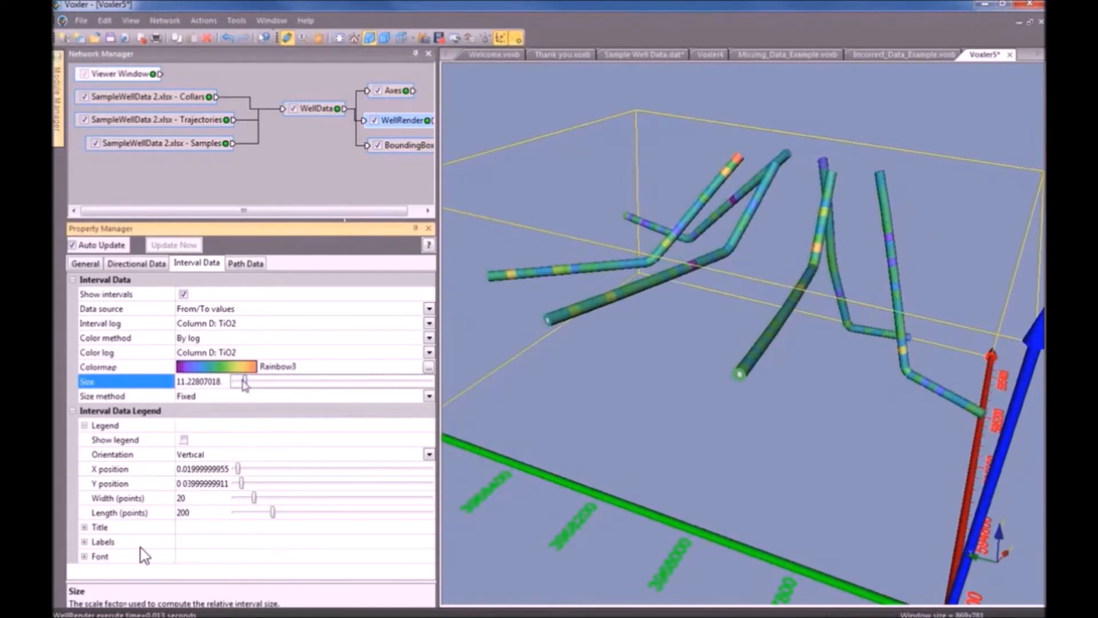
left_click(212, 404)
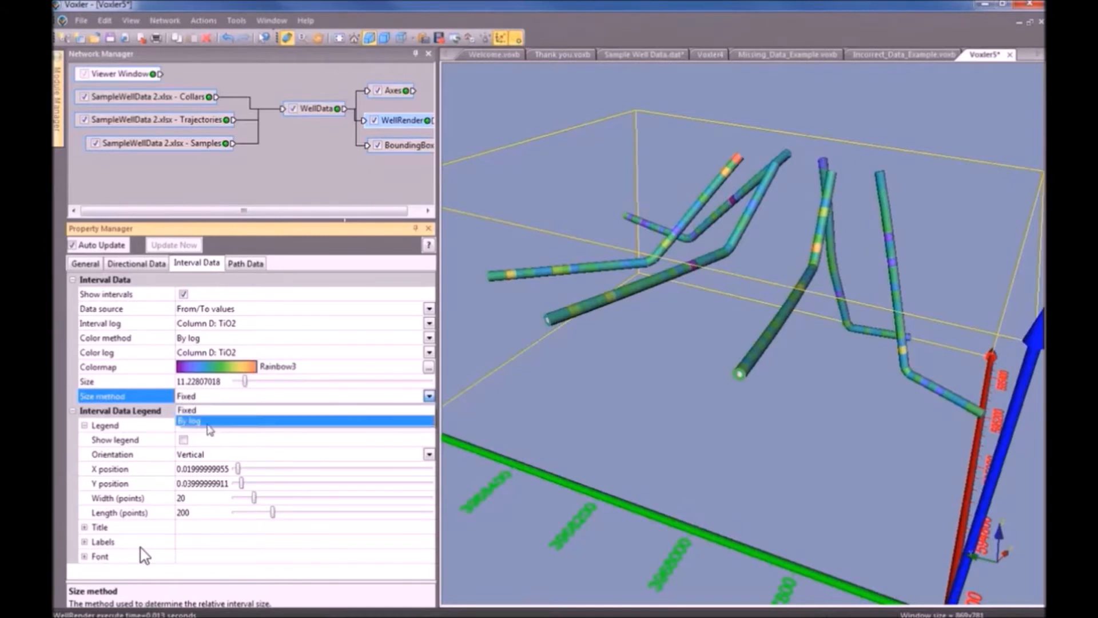
Set the interval Size method to By log, with Column D: TiO2 as the size log.
left_click(209, 421)
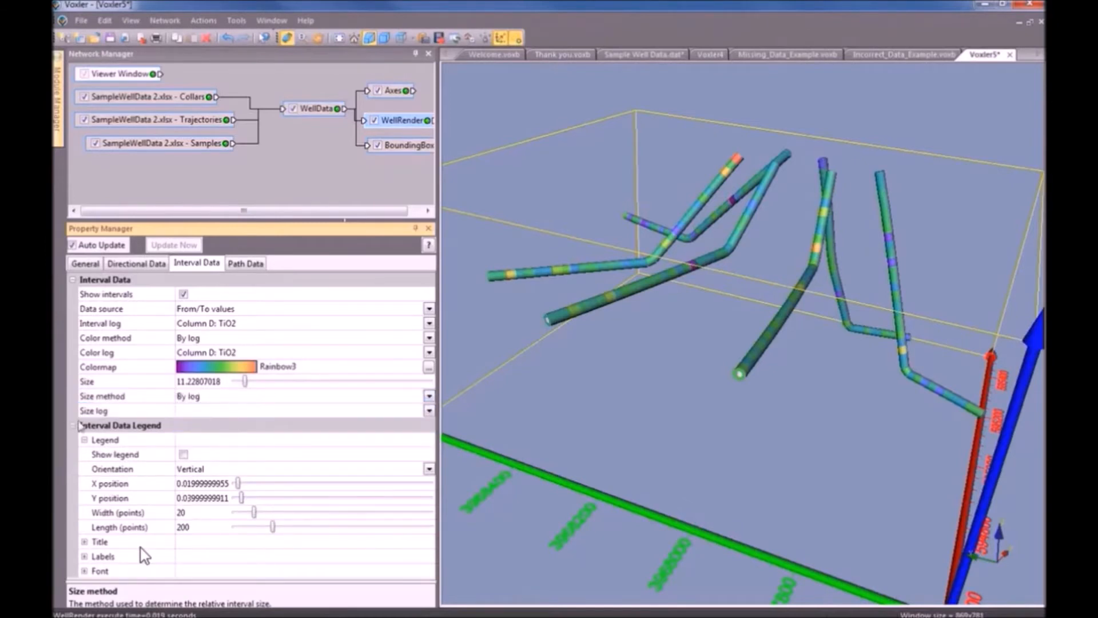
left_click(193, 424)
left_click(194, 411)
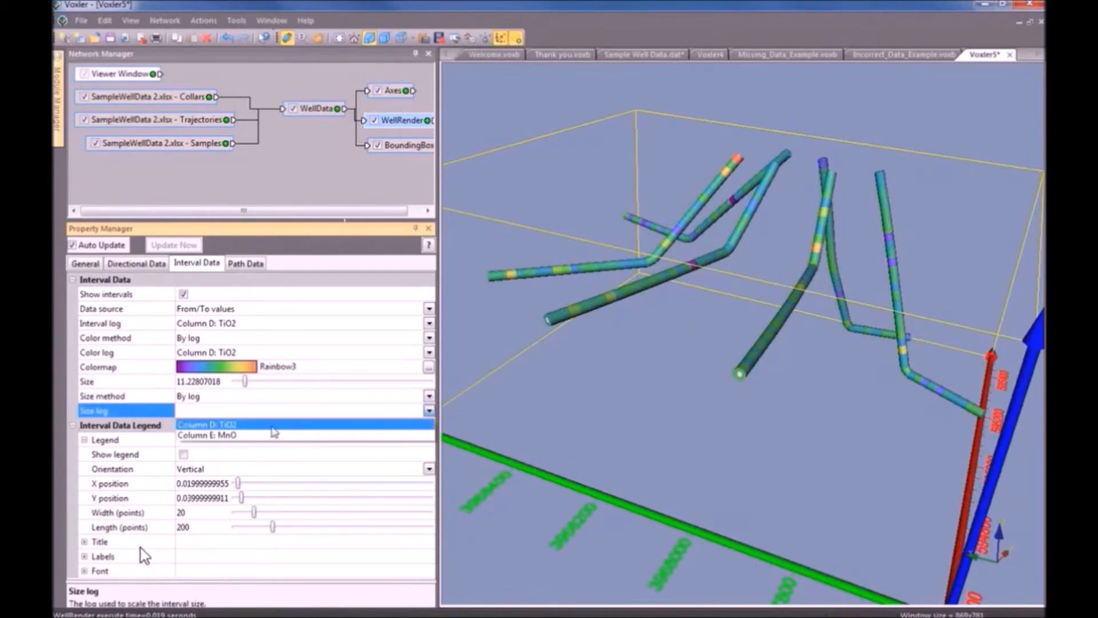
left_click(272, 425)
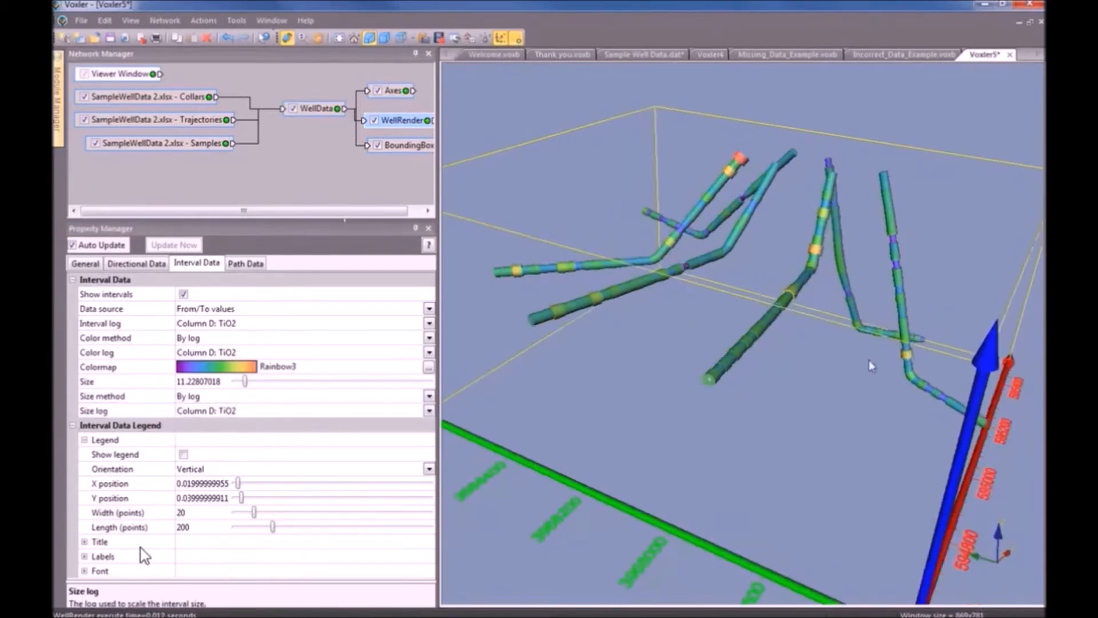
left_click_drag(830, 382, 665, 377)
scroll(726, 406, "up", 5)
scroll(701, 389, "down", 5)
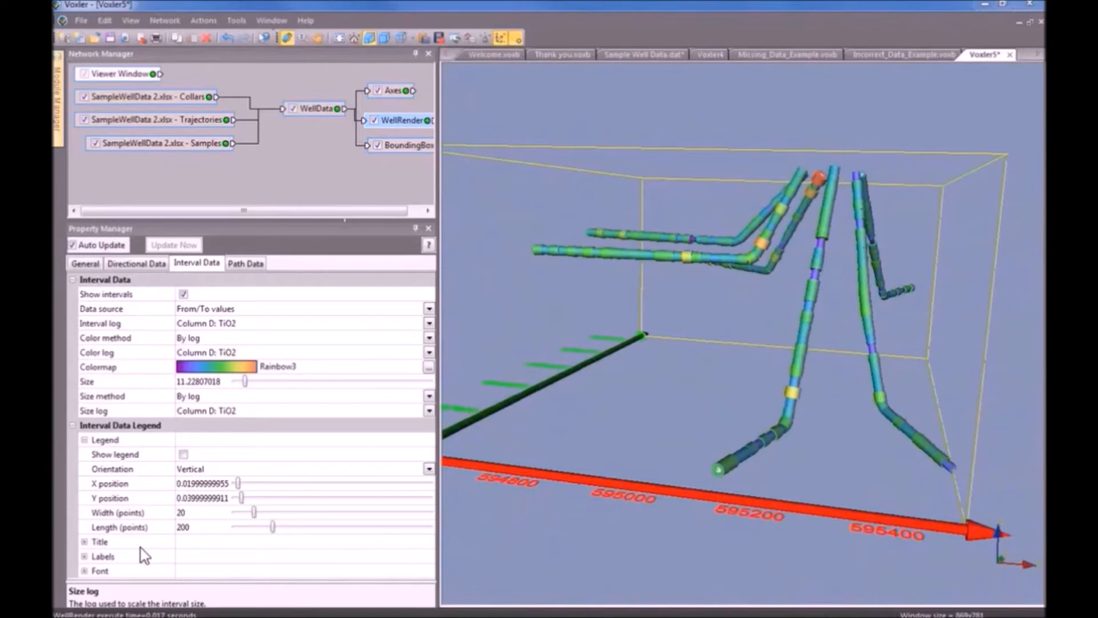
Compare TiO2 and MnO sizing, keep Column E: MnO, and turn on the interval data legend.
left_click(257, 412)
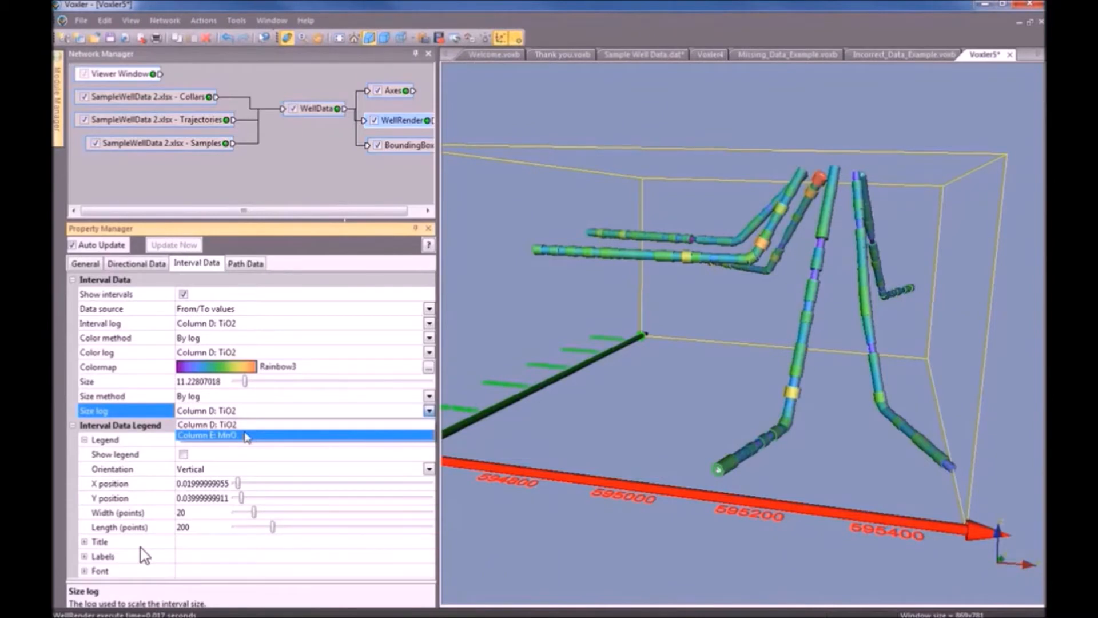
left_click(247, 436)
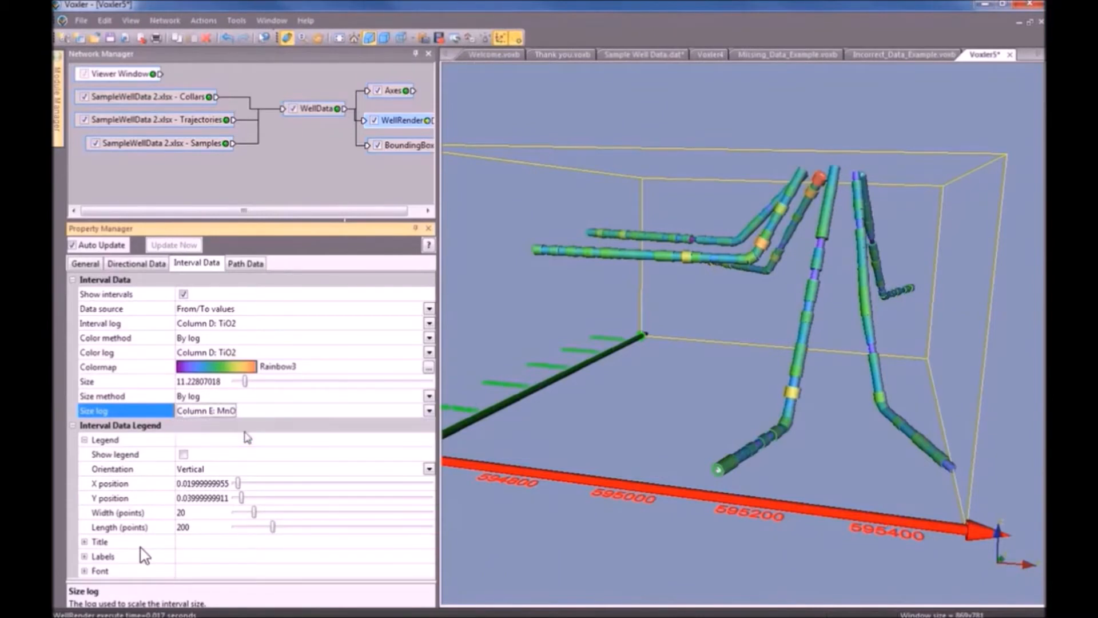
left_click(247, 411)
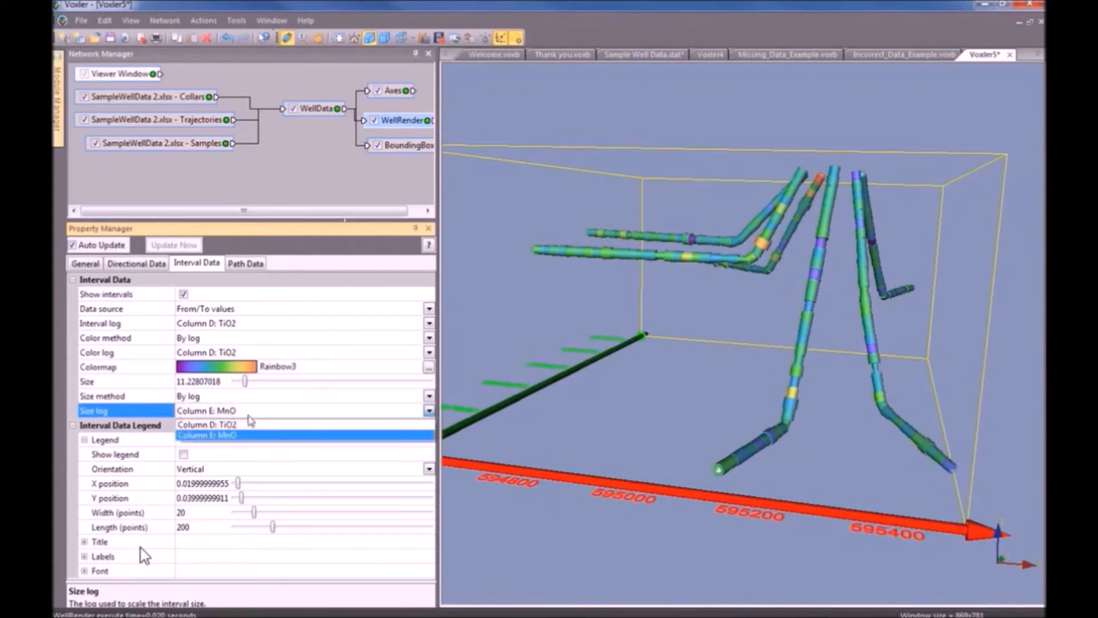
left_click(250, 424)
left_click(250, 411)
left_click(252, 437)
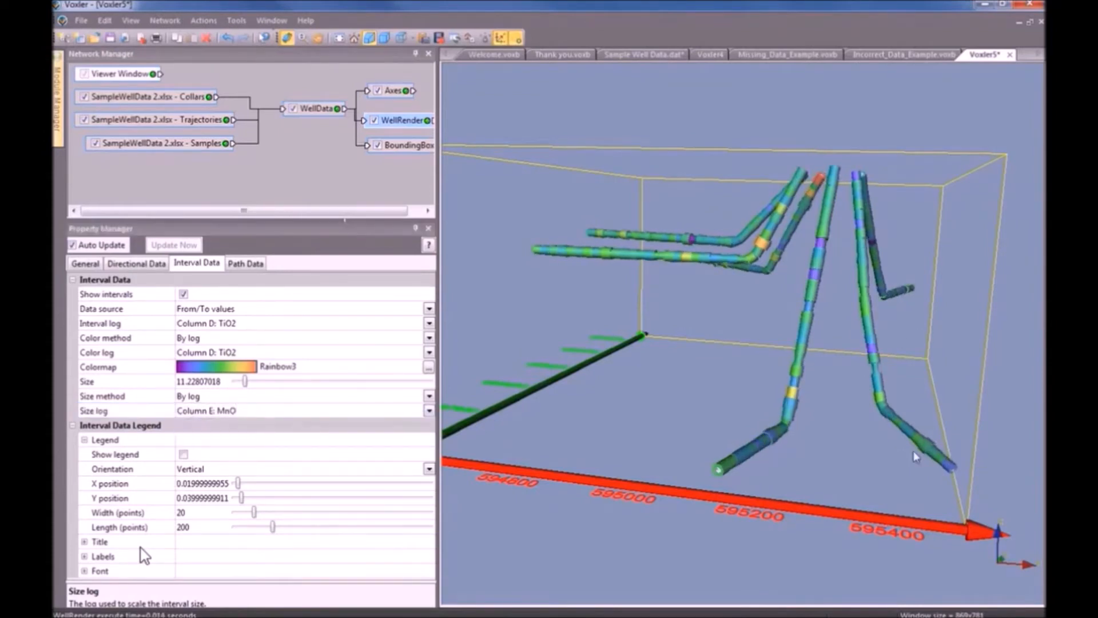
scroll(914, 452, "up", 5)
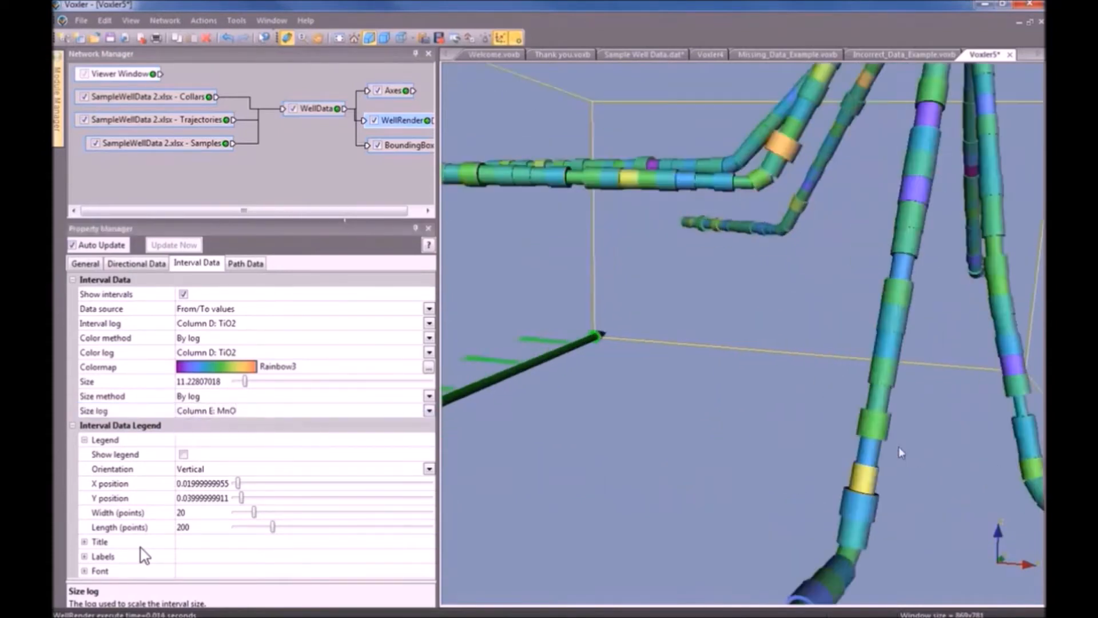
left_click(252, 411)
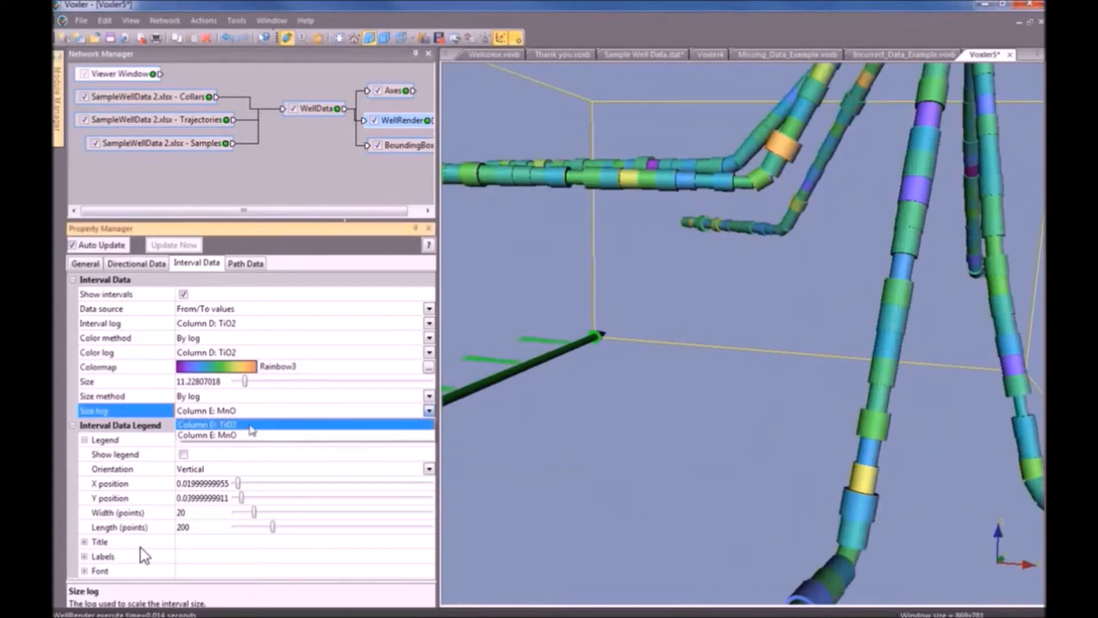
left_click(252, 426)
left_click(247, 410)
left_click(252, 435)
left_click_drag(633, 343, 696, 398)
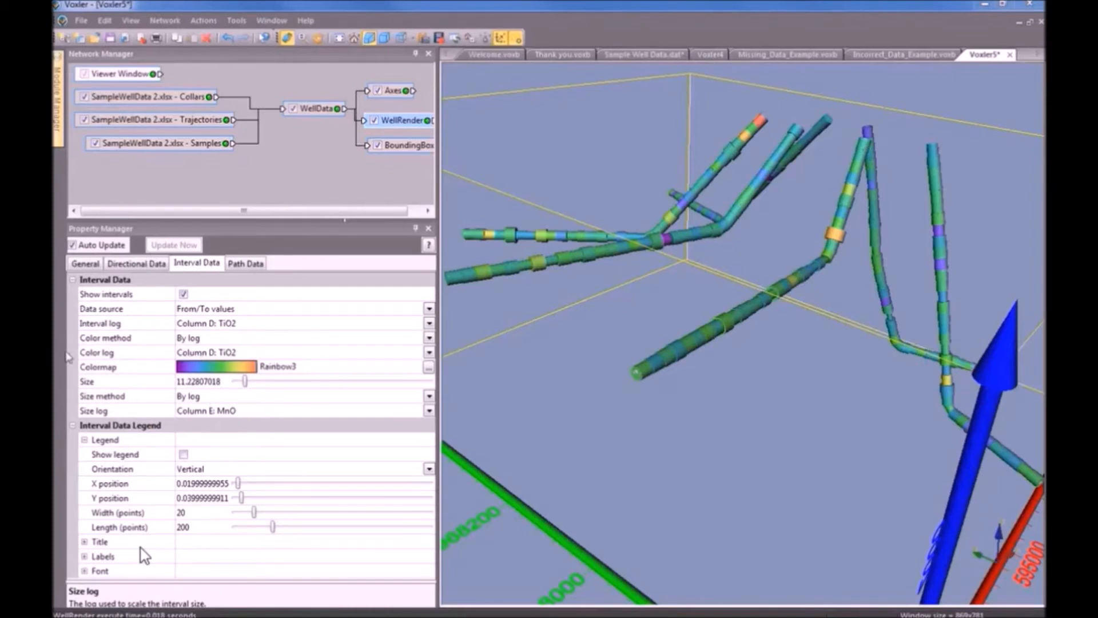
left_click(184, 454)
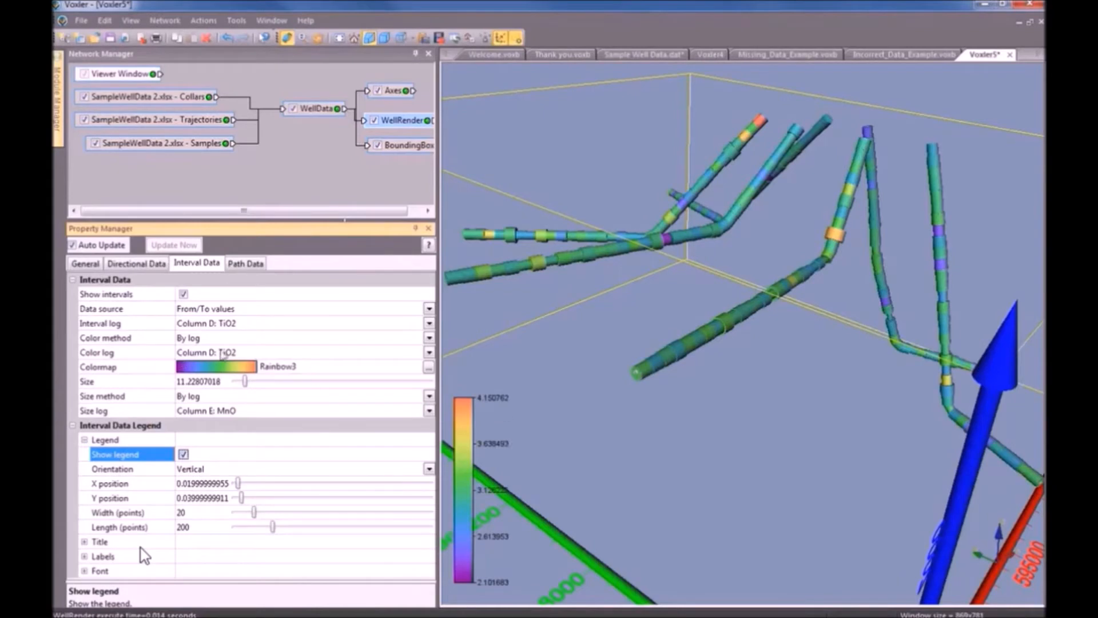
Switch to the Missing_Data_Example.voxb project.
left_click(789, 54)
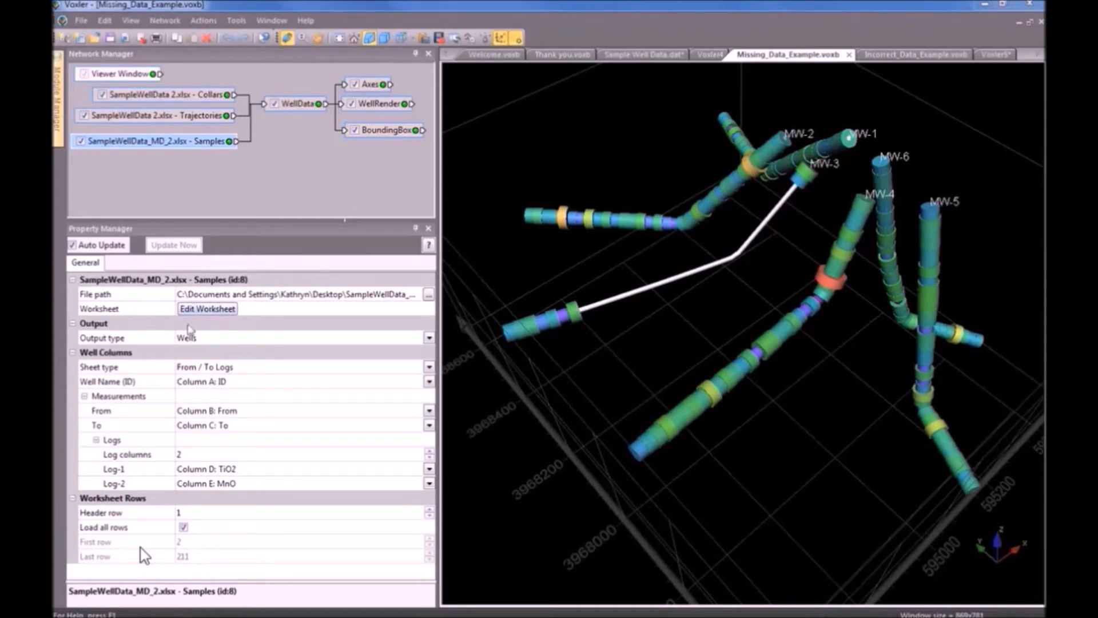
Open the linked SampleWellData_MD_2.xlsx Samples worksheet and select the MnO column E.
left_click(221, 312)
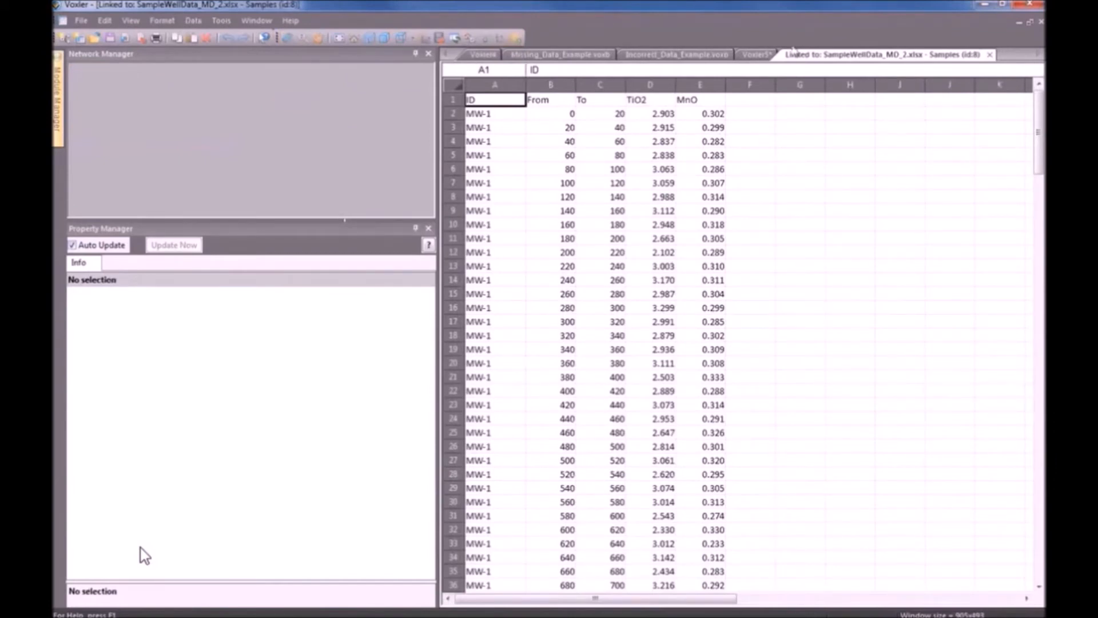
left_click(715, 85)
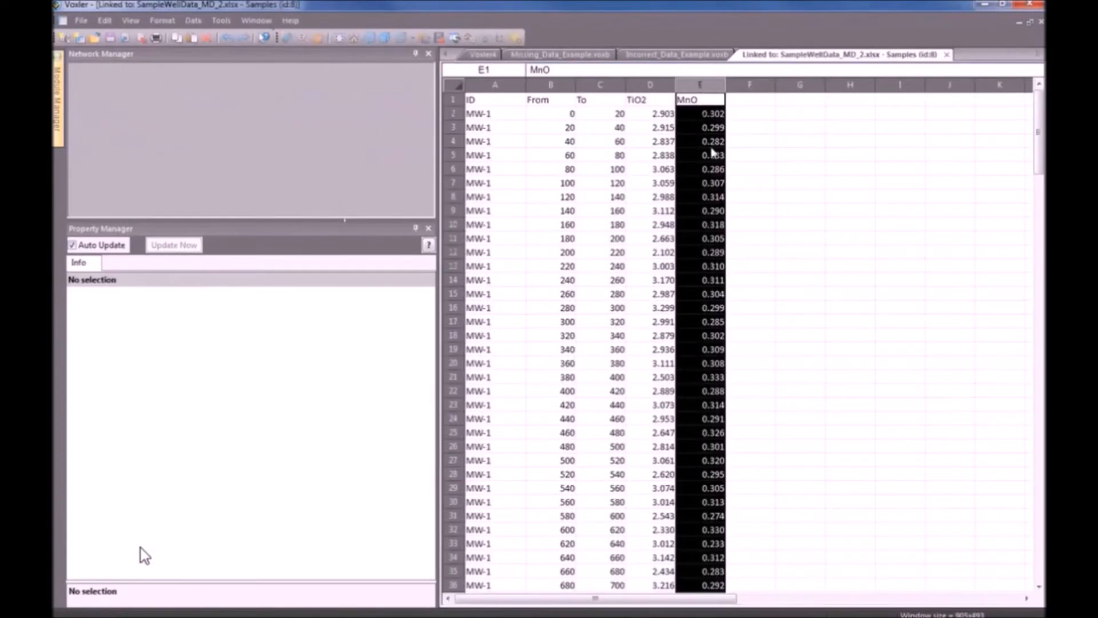
left_click(592, 54)
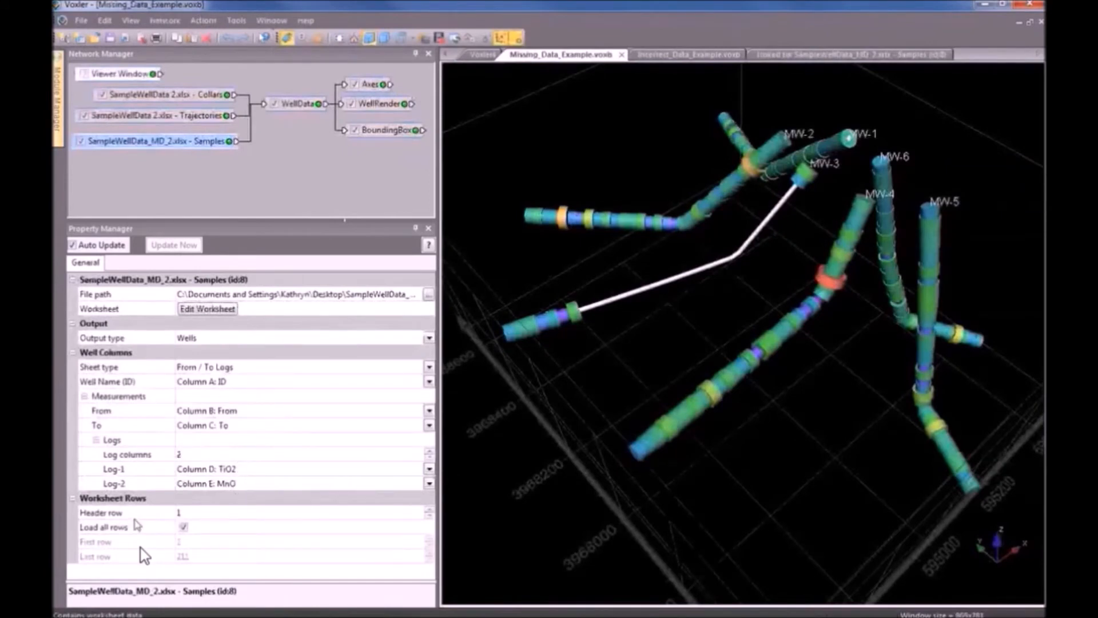
left_click(391, 105)
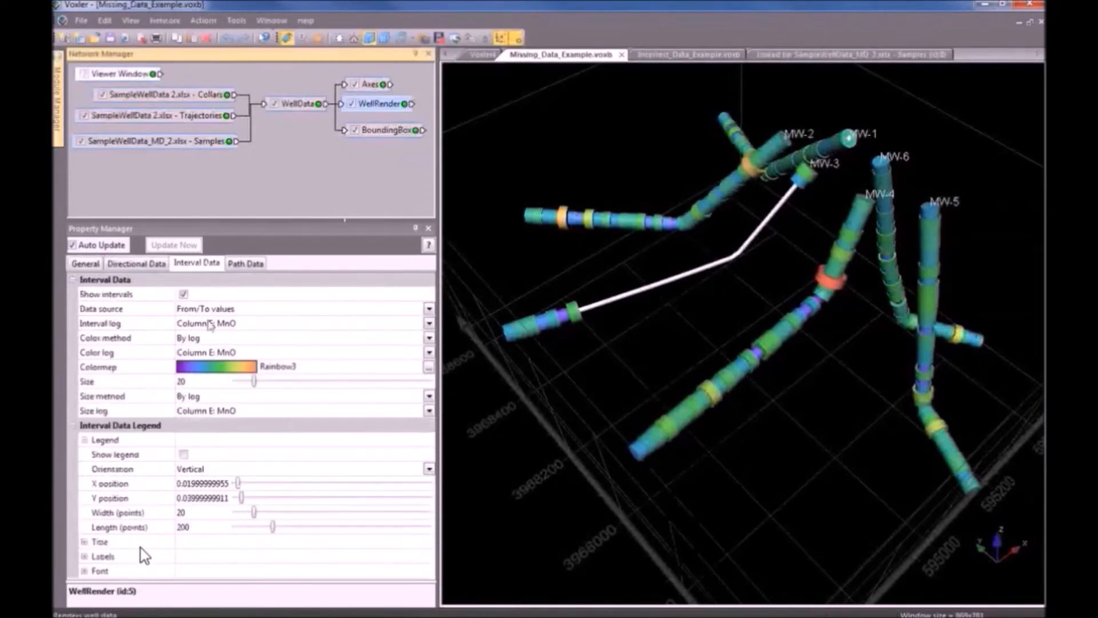
left_click(905, 55)
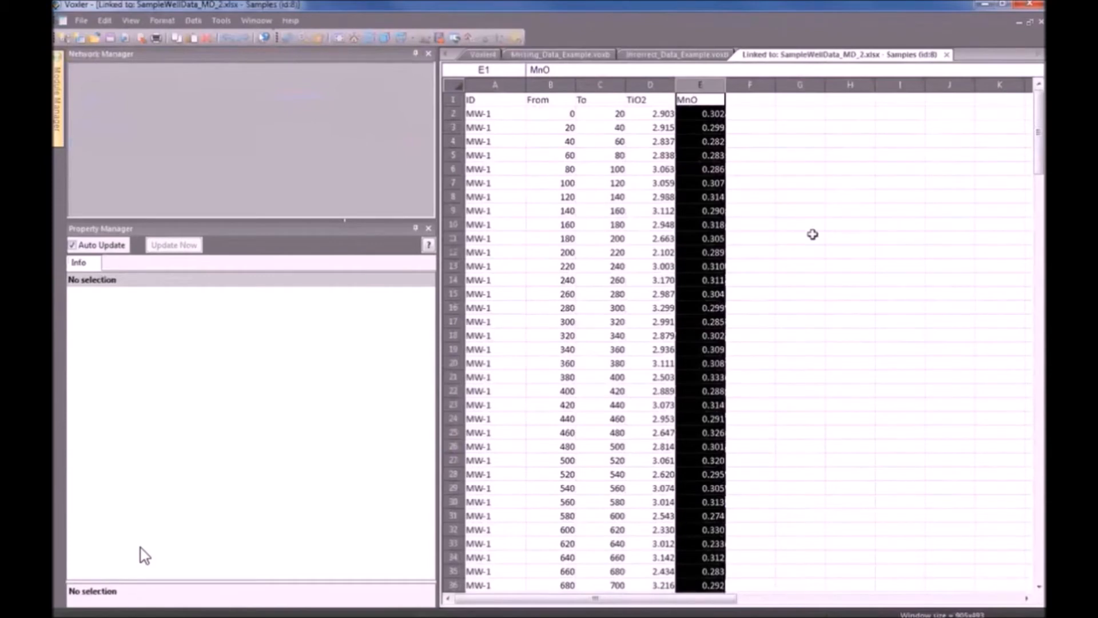
Locate well MW-3's empty MnO cells in column E and select them.
left_click(785, 254)
left_click(699, 87)
scroll(828, 302, "down", 8)
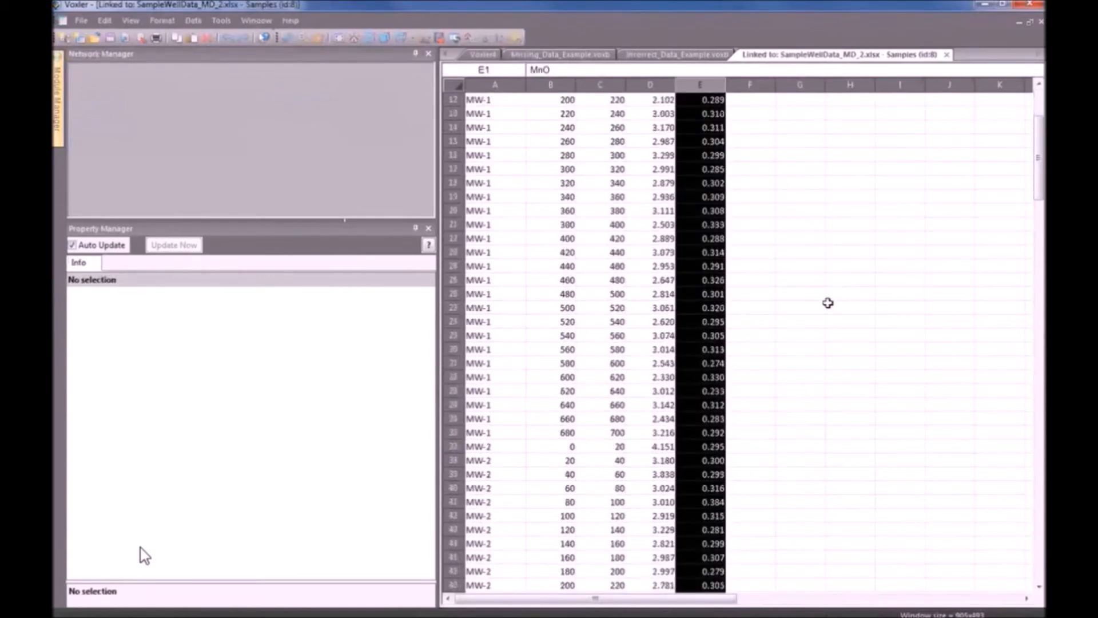
scroll(824, 329, "down", 10)
left_click(836, 336)
scroll(835, 337, "down", 3)
left_click(485, 241)
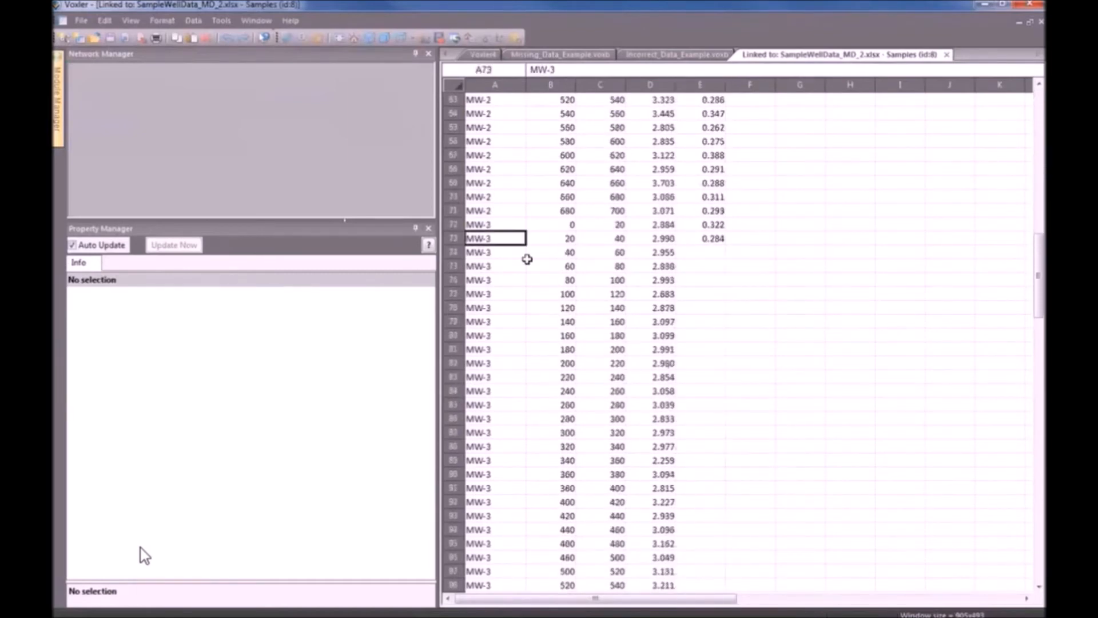
left_click(474, 252)
left_click(704, 252)
scroll(744, 293, "down", 1)
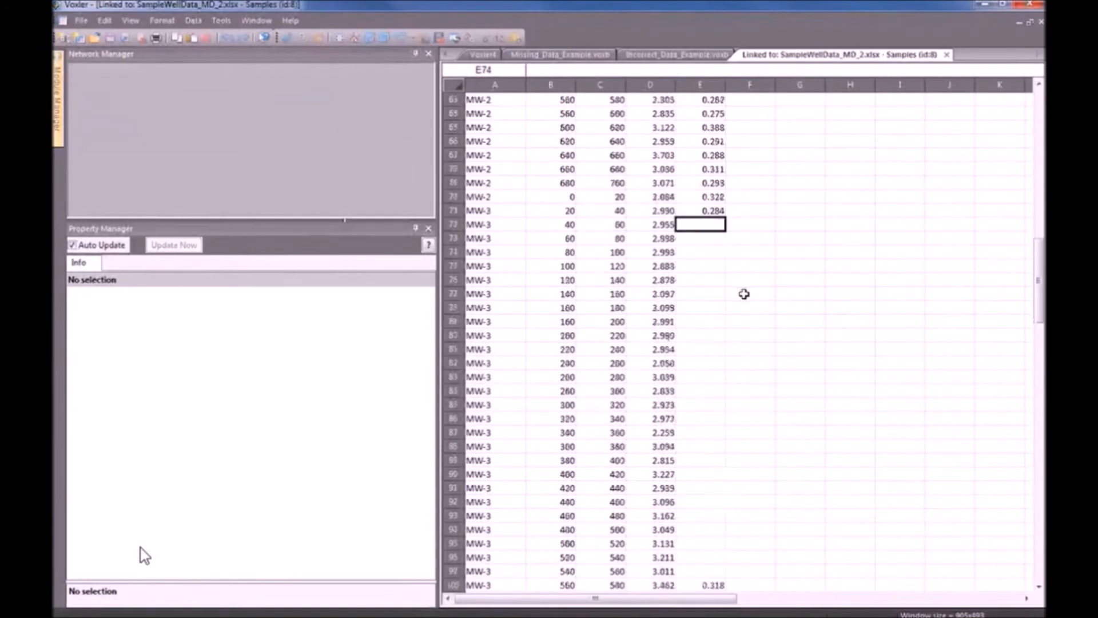
scroll(743, 293, "down", 3)
left_click(707, 474)
left_click(712, 123)
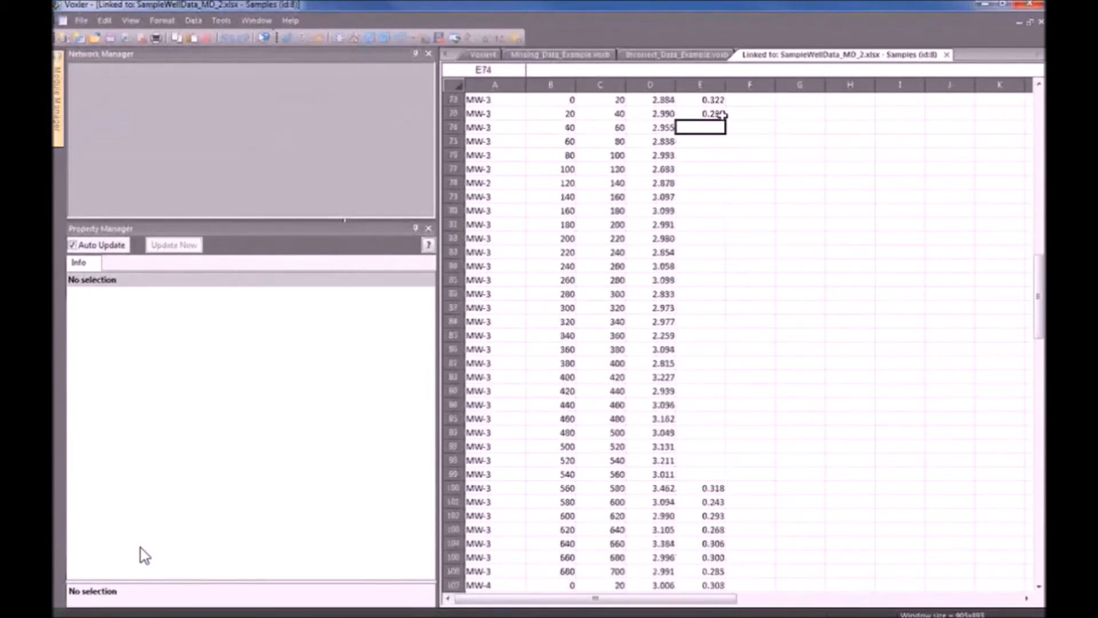
left_click_drag(714, 132, 707, 402)
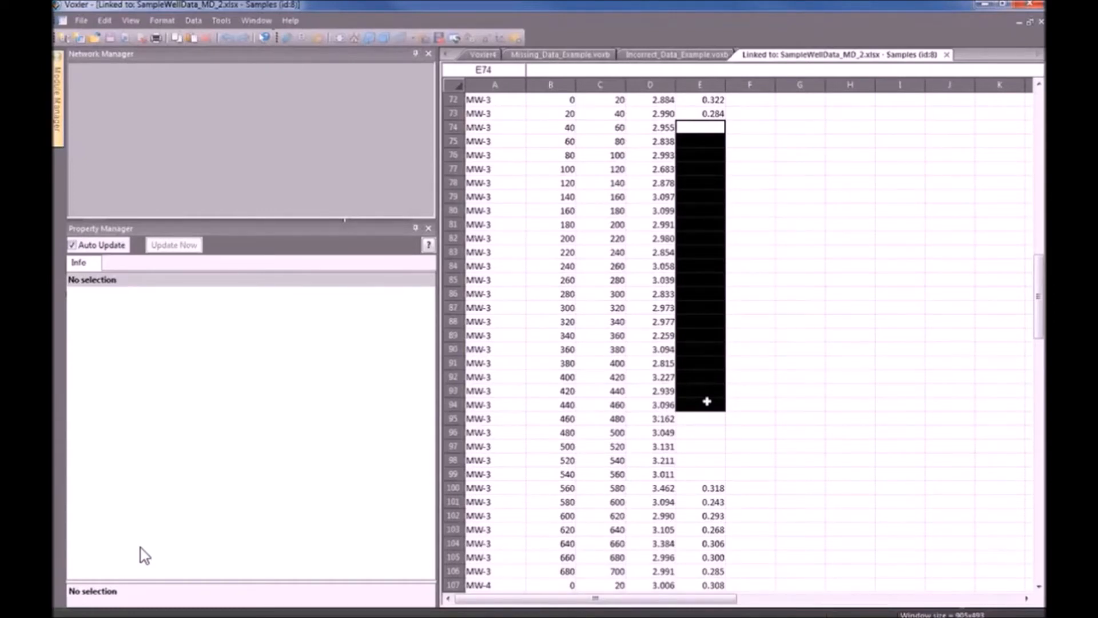
Paste the MnO values into E74:E99 and return to the Missing_Data_Example view.
left_click(915, 213)
left_click(722, 127)
left_click_drag(722, 127, 693, 473)
right_click(703, 130)
left_click(754, 167)
left_click(799, 196)
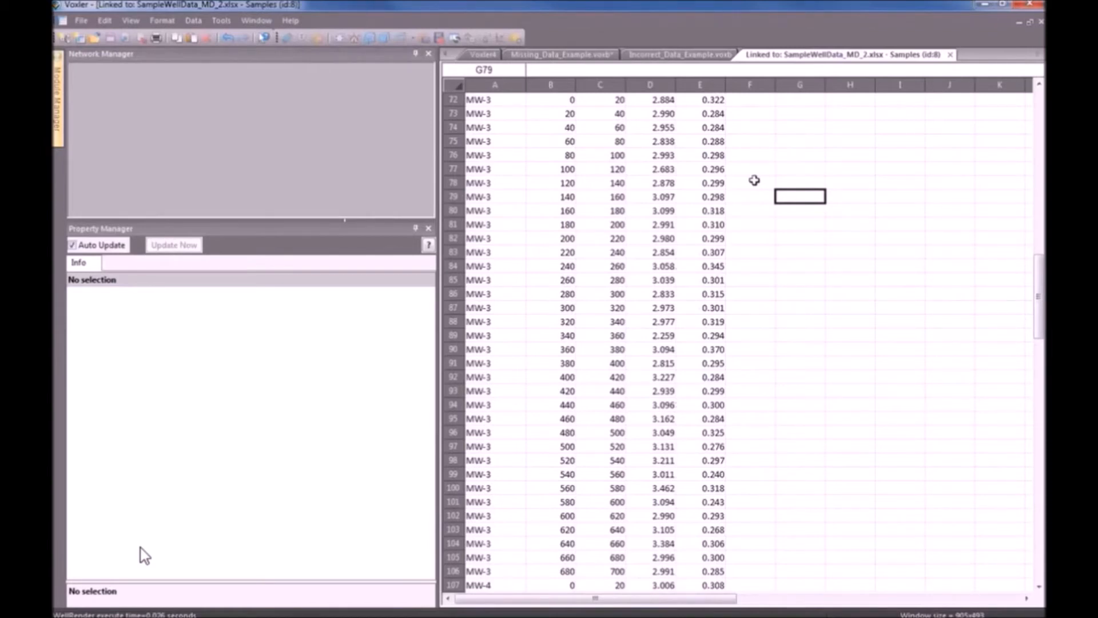
left_click(592, 57)
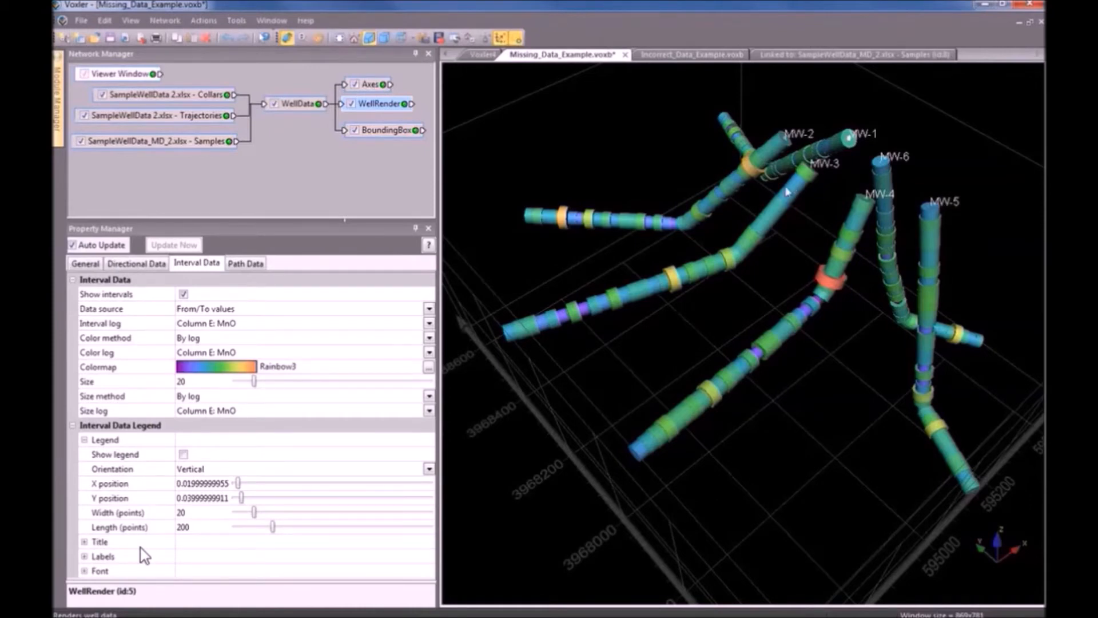
Orbit the 3-D view to inspect the repaired MnO well intervals.
mouse_move(819, 380)
left_mouse_down()
mouse_move(796, 347)
mouse_move(732, 324)
mouse_move(809, 397)
left_mouse_up()
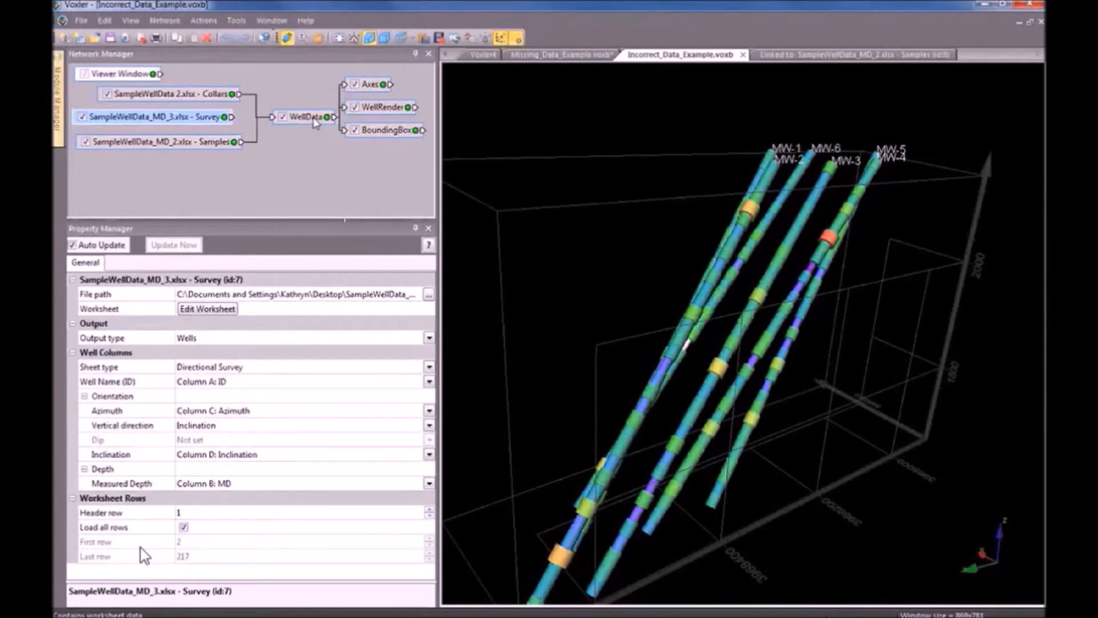
Connect the Survey worksheet to WellData as input worksheet B and dismiss the path-computation error.
left_click_drag(230, 116, 273, 121)
left_click(426, 147)
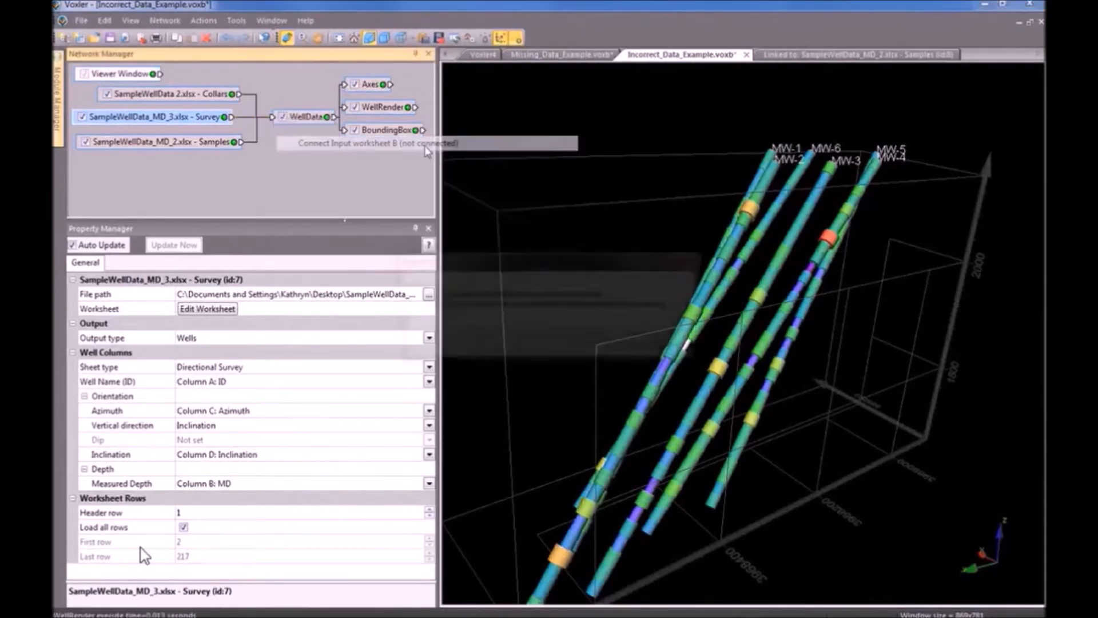
left_click_drag(549, 255, 492, 162)
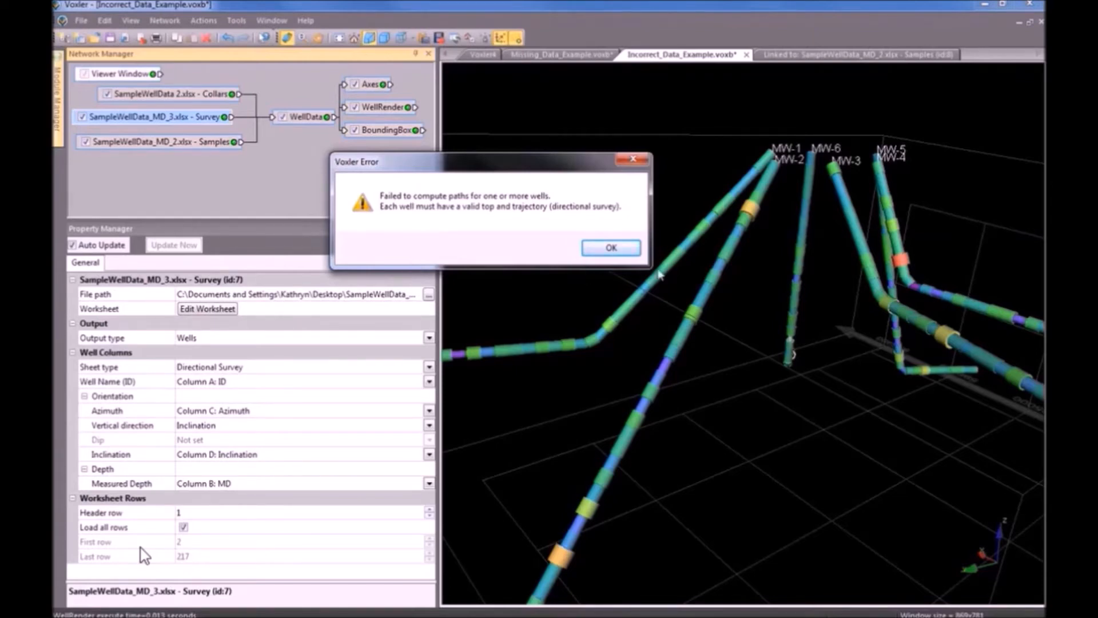
left_click(629, 252)
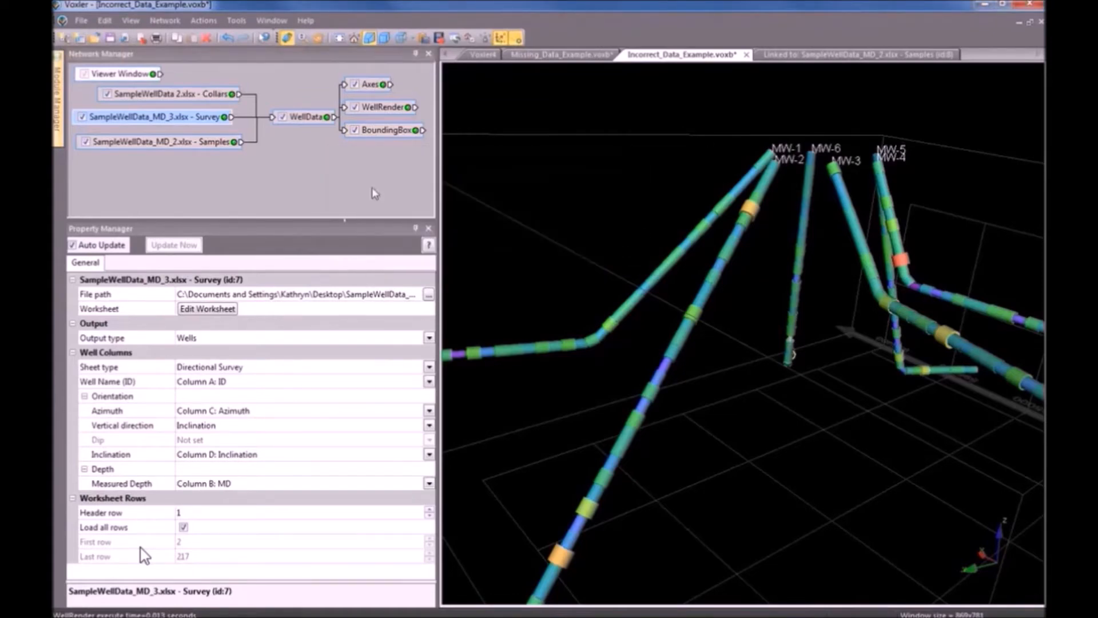
left_click(213, 120)
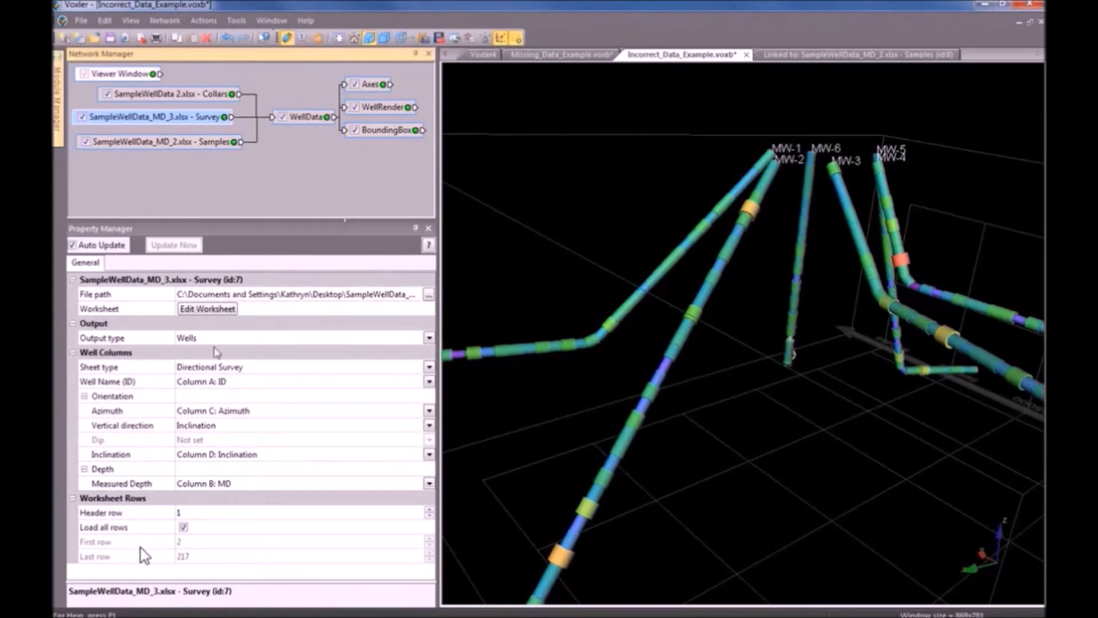
Open the Survey worksheet and select the wrong MW-22 well IDs in A38:A73.
left_click(217, 315)
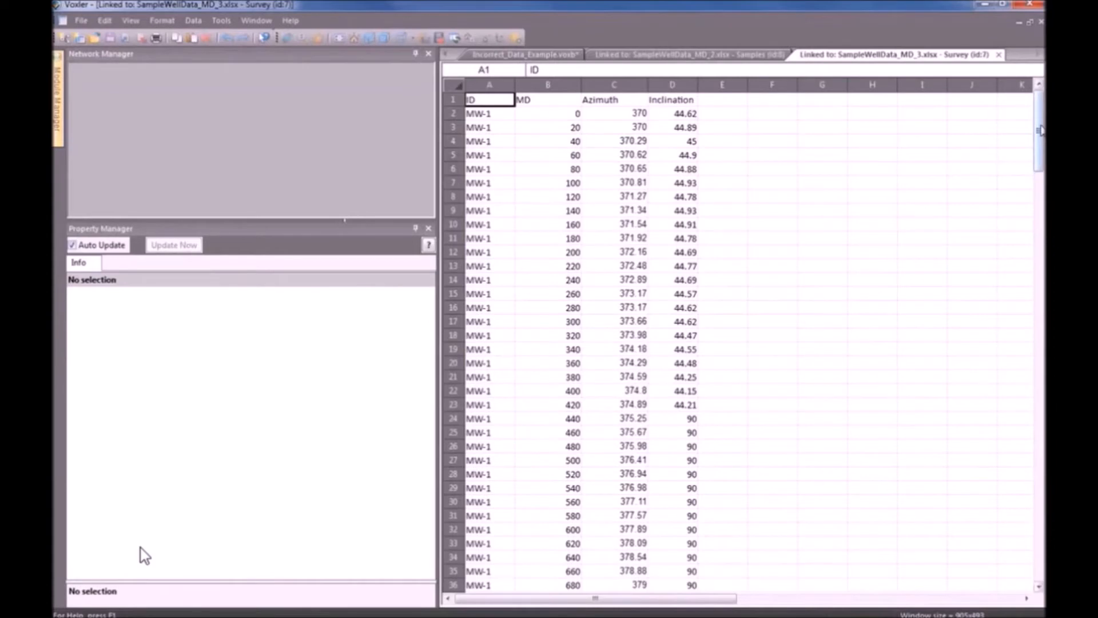
left_click_drag(1038, 131, 1038, 168)
scroll(867, 395, "down", 9)
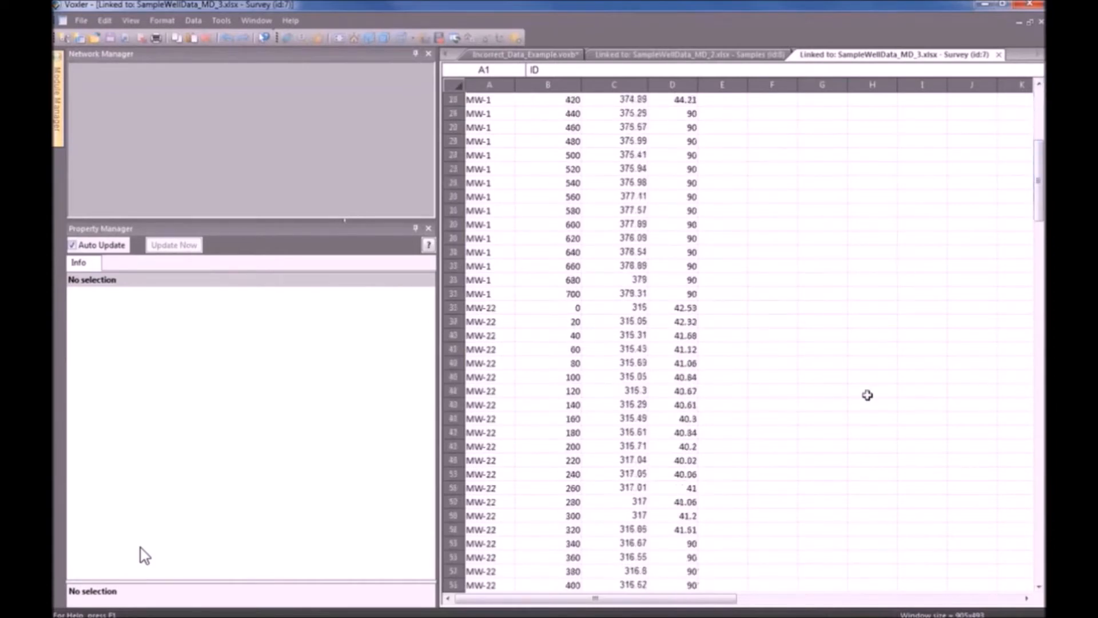
scroll(865, 399, "up", 5)
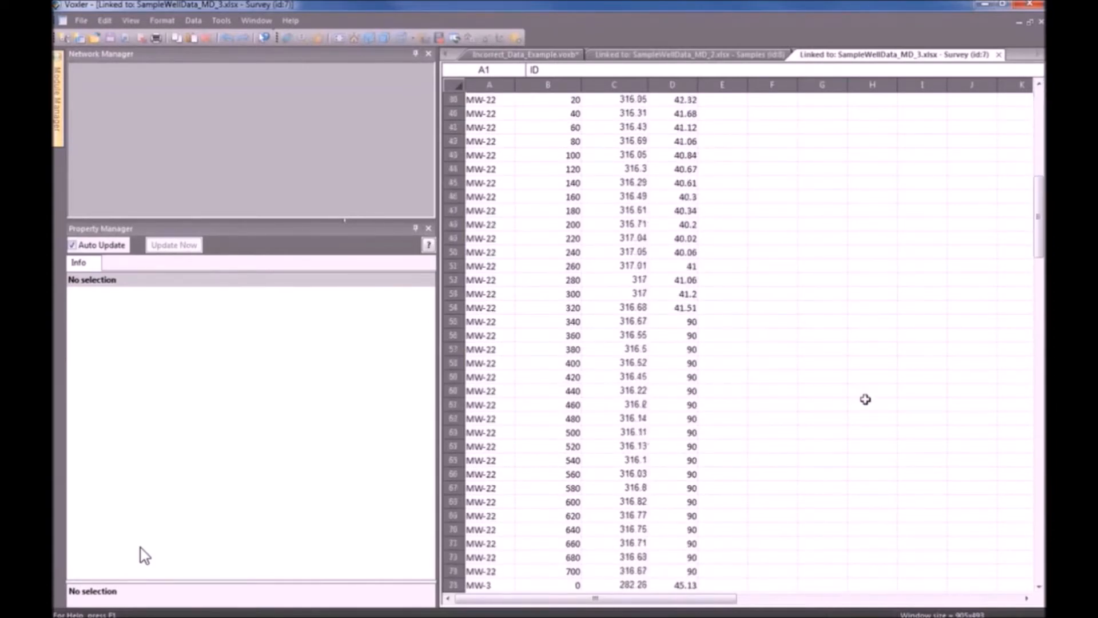
scroll(866, 398, "down", 1)
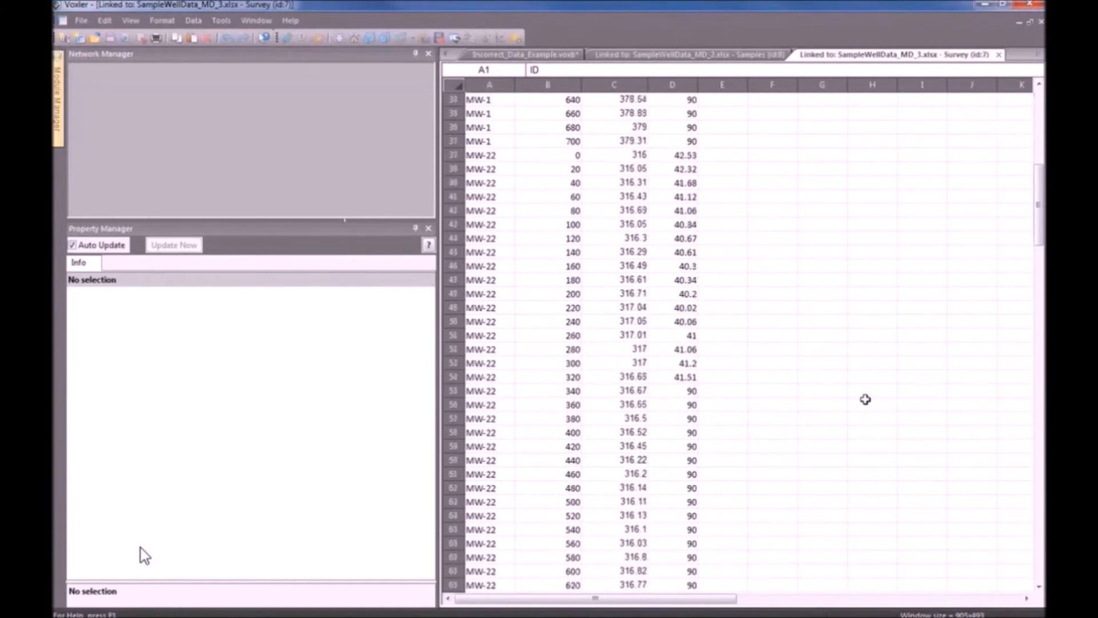
left_click_drag(495, 142, 480, 515)
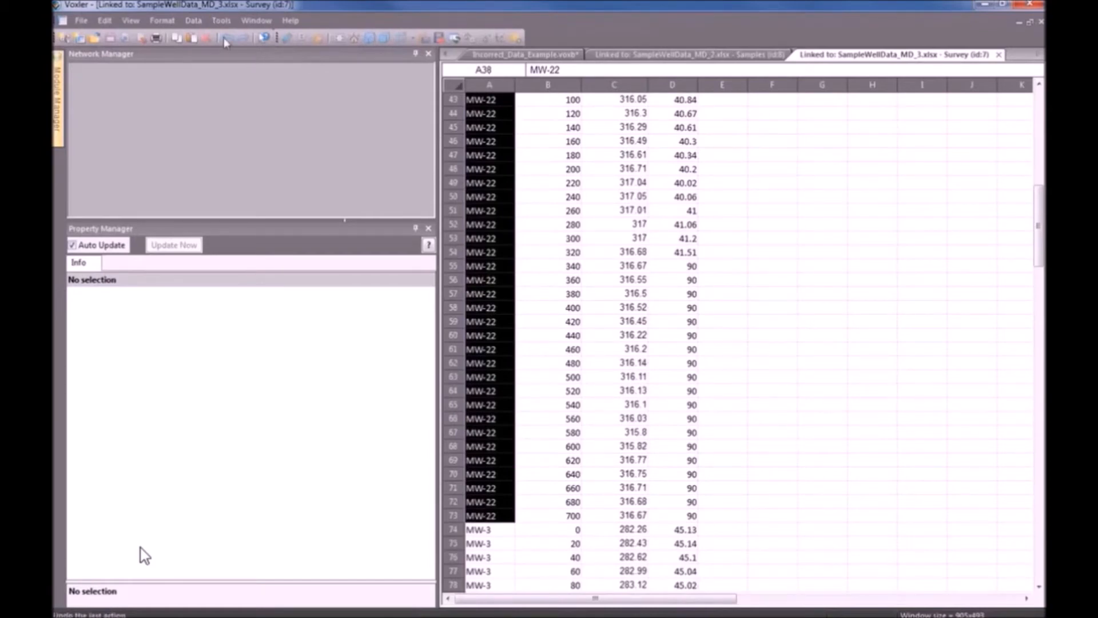
Apply a Data > Transform of a = "MW-2" to the selected well ID cells.
left_click(193, 20)
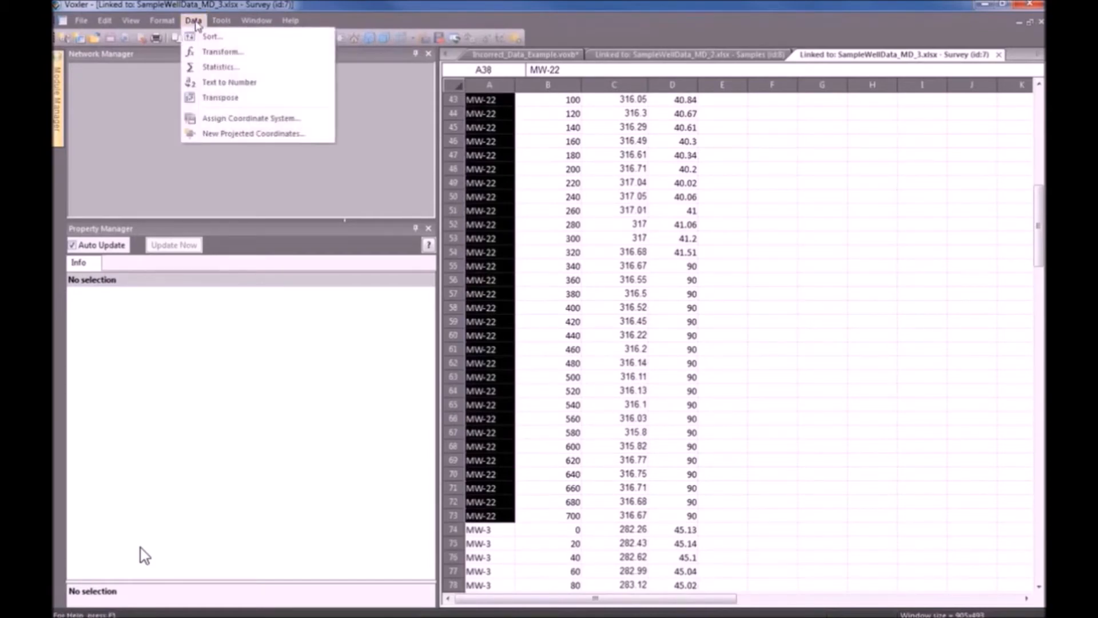
left_click(217, 53)
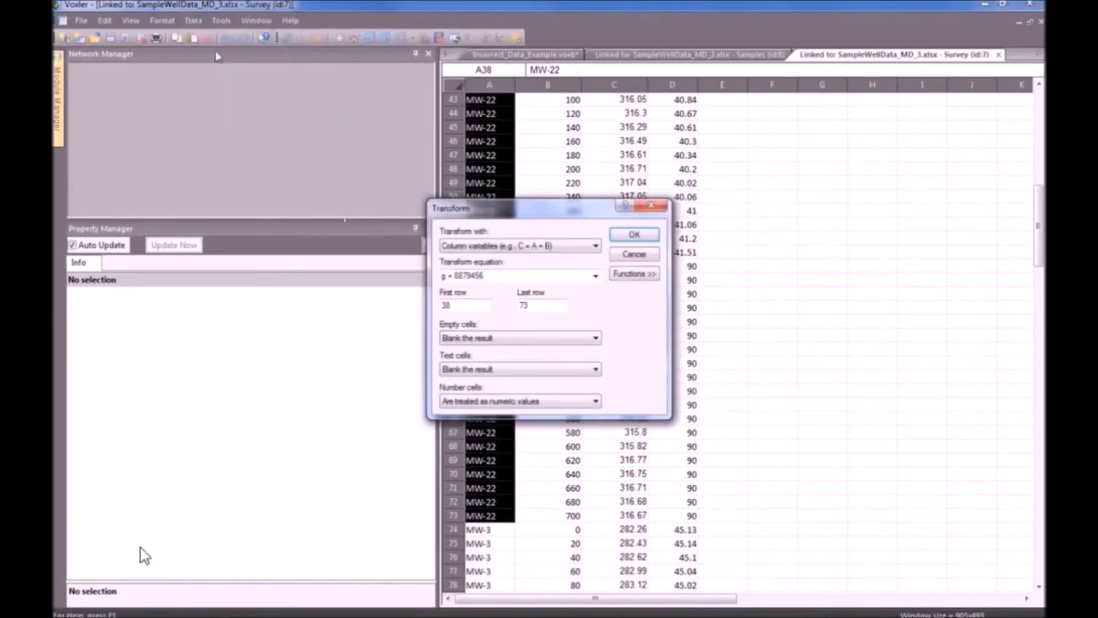
left_click_drag(558, 215, 290, 77)
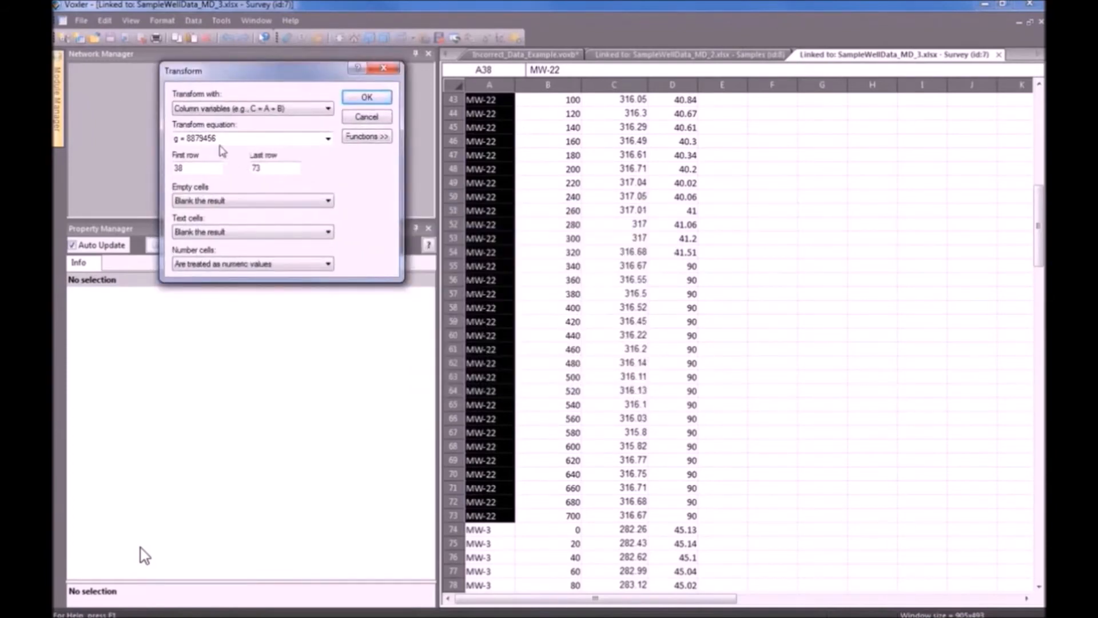
left_click(191, 139)
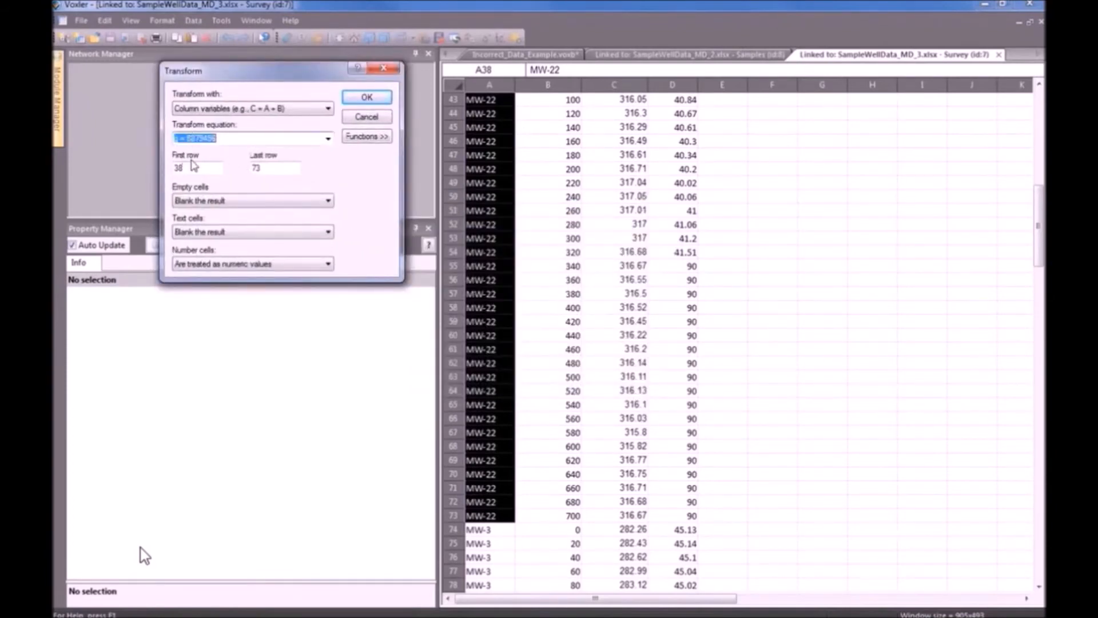
type("a = \"MW-2\"")
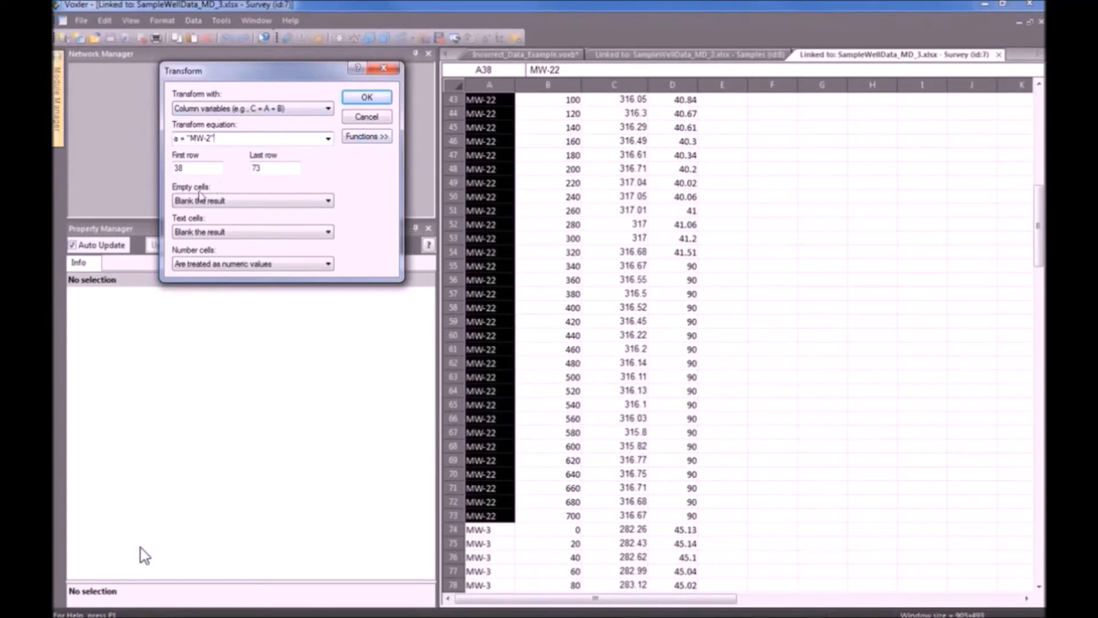
left_click(369, 102)
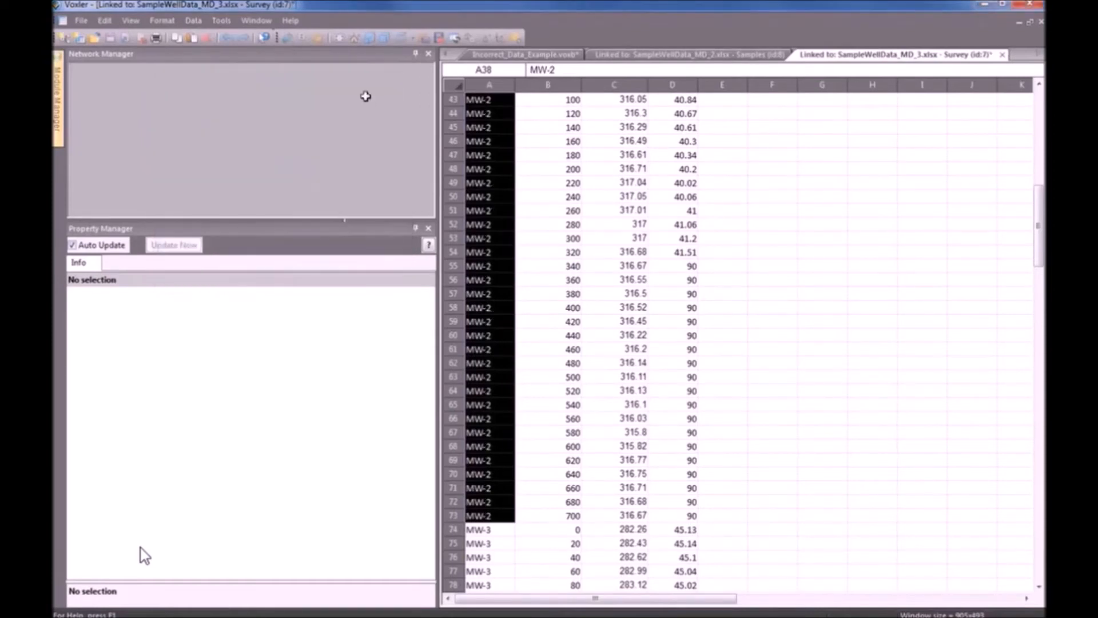
Check that rows 38–73 now read MW-2, then return to the Incorrect_Data_Example 3-D view.
left_click(772, 308)
scroll(775, 331, "up", 5)
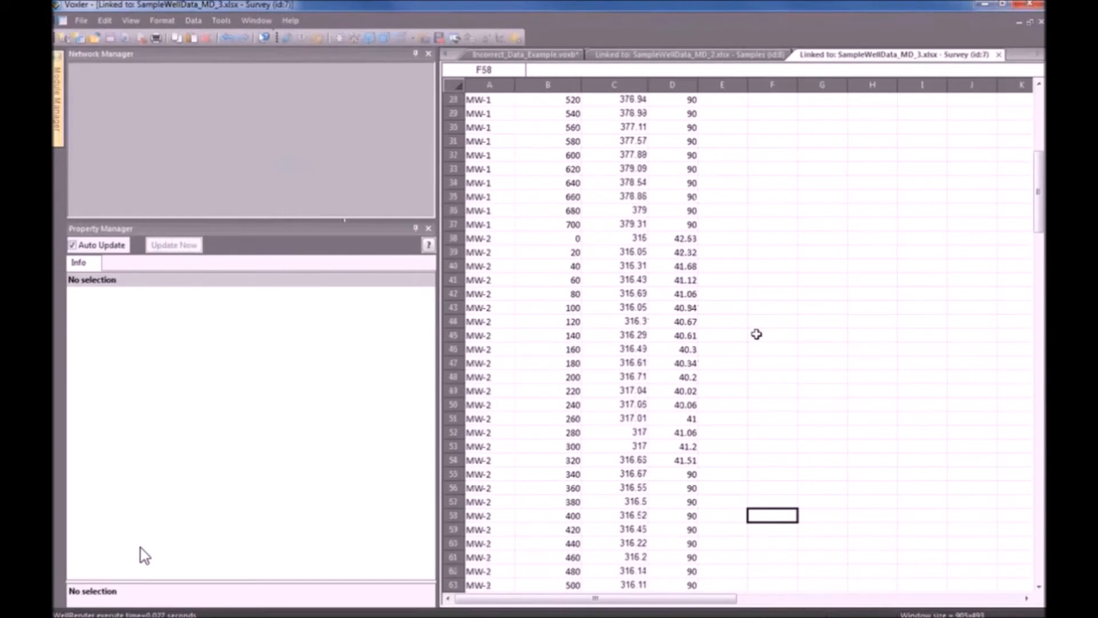
scroll(757, 334, "down", 1)
left_click_drag(480, 183, 493, 426)
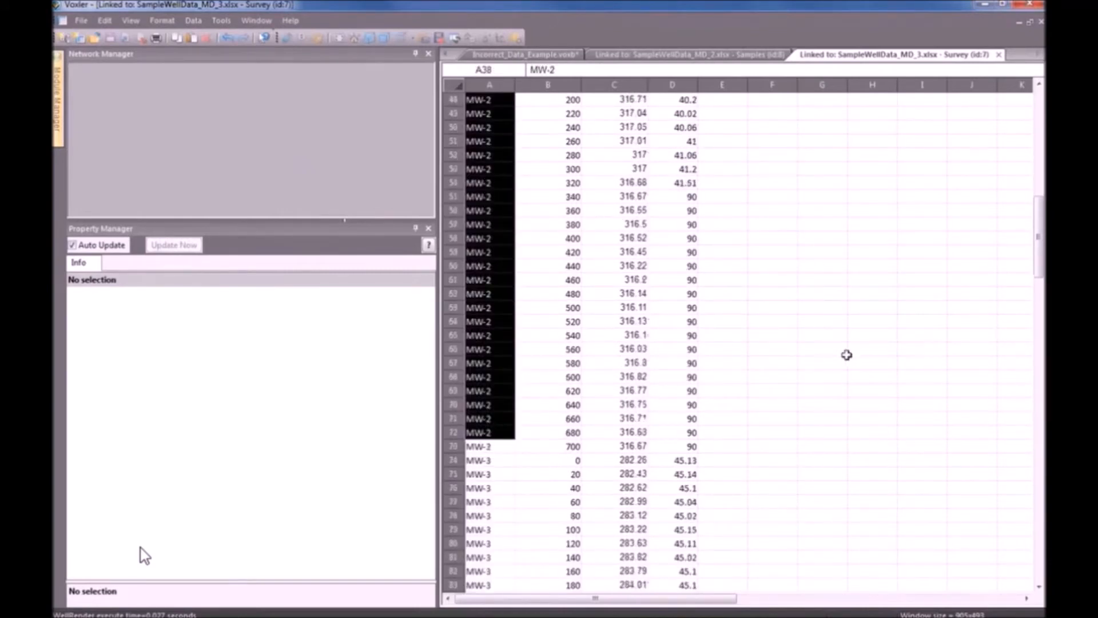
scroll(846, 354, "up", 12)
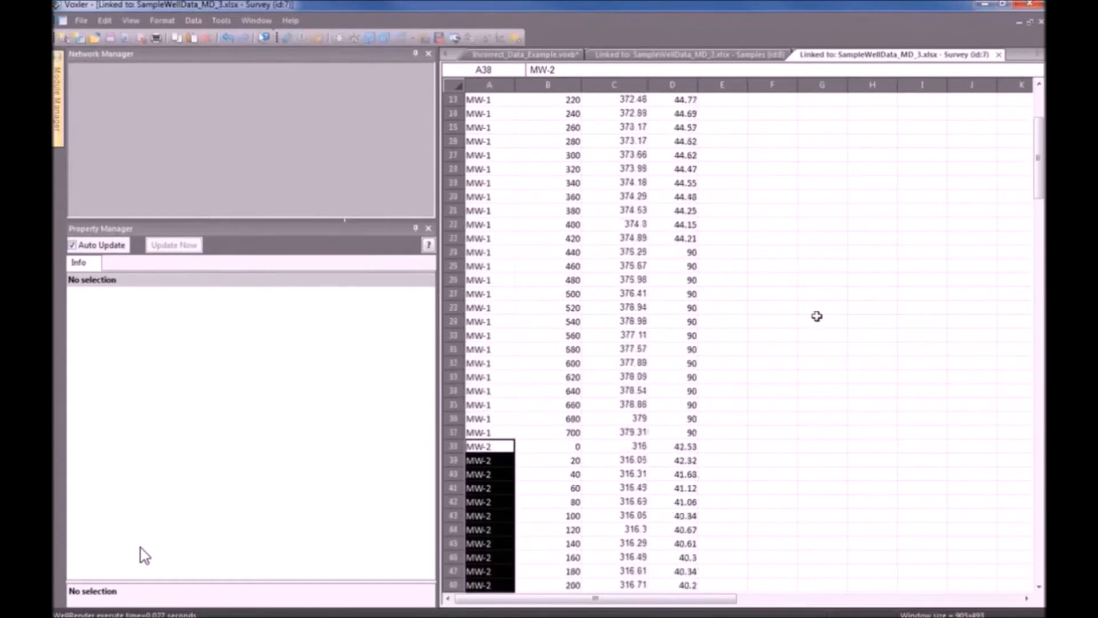
left_click(551, 57)
Rotate the Incorrect_Data_Example 3-D view to inspect the rebuilt wells, including MW-2.
left_click_drag(841, 394, 752, 376)
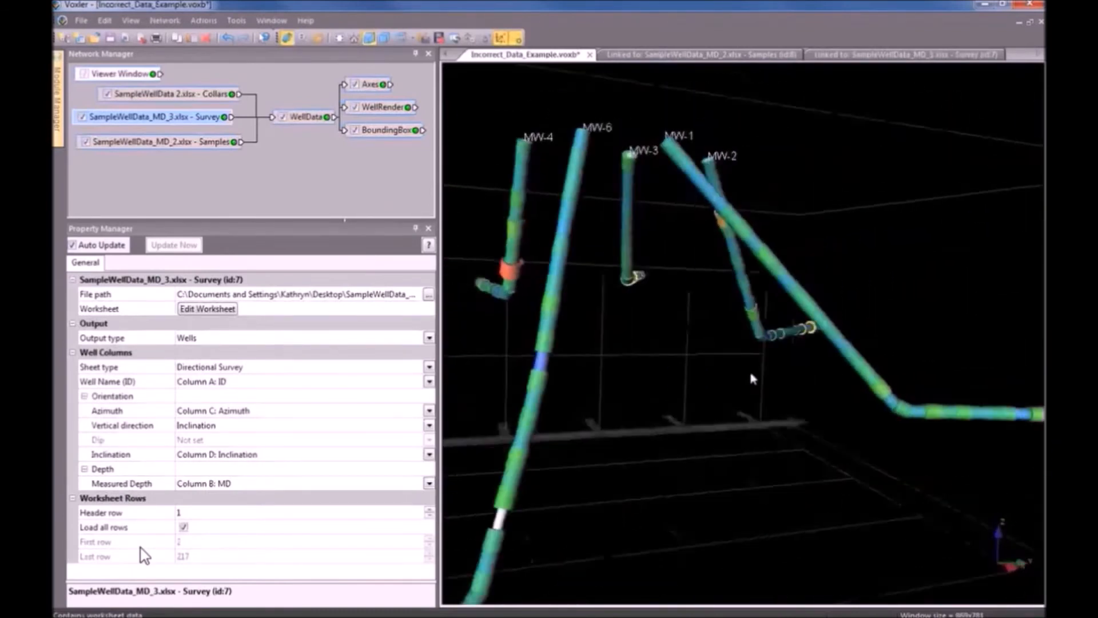
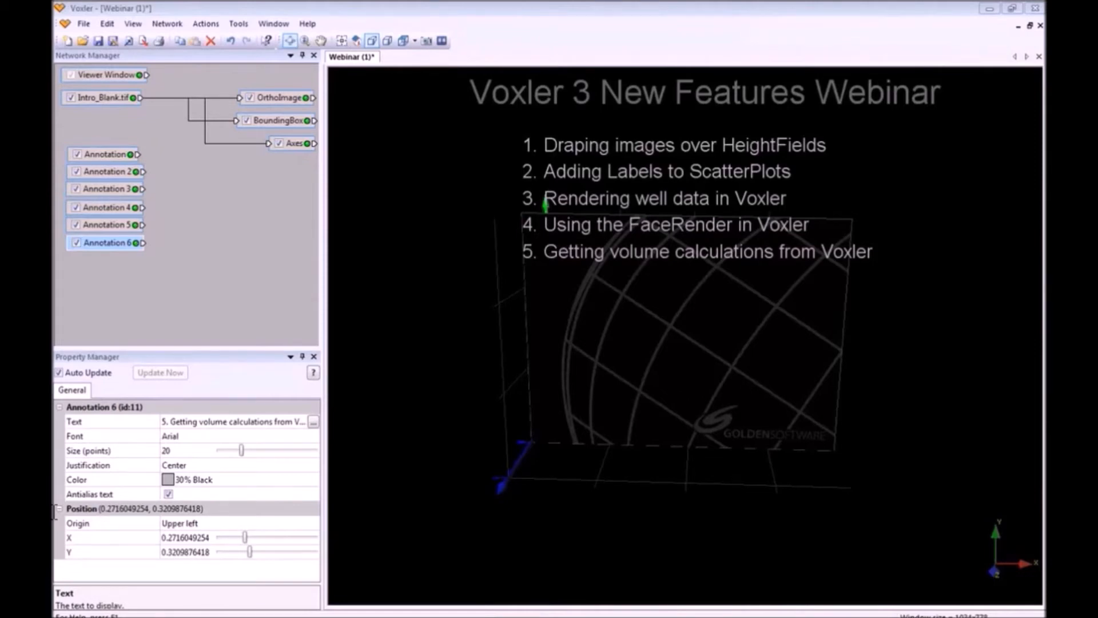
Start a new project without saving, then import Elevation.grd as a curvilinear lattice.
left_click(68, 42)
left_click(561, 349)
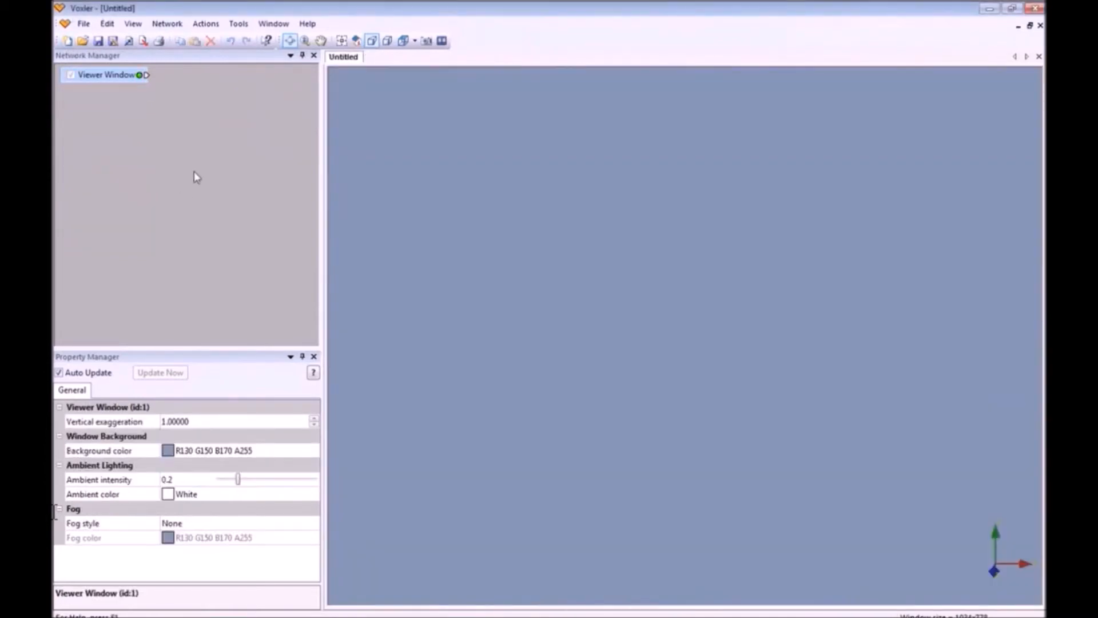
left_click(84, 23)
left_click(122, 118)
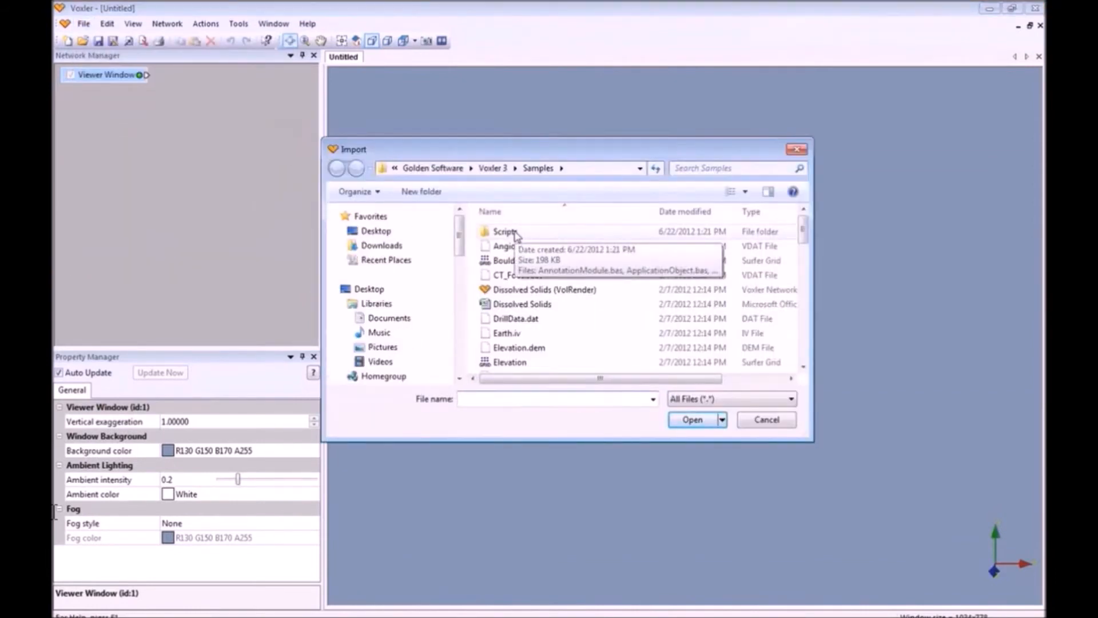
left_click(518, 362)
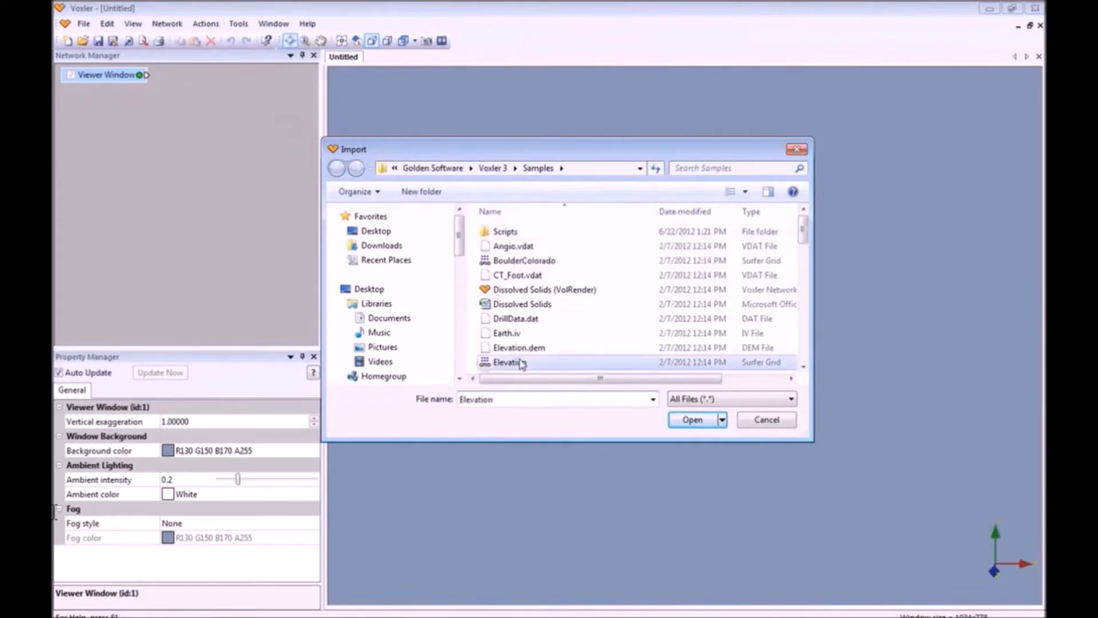
left_click(692, 420)
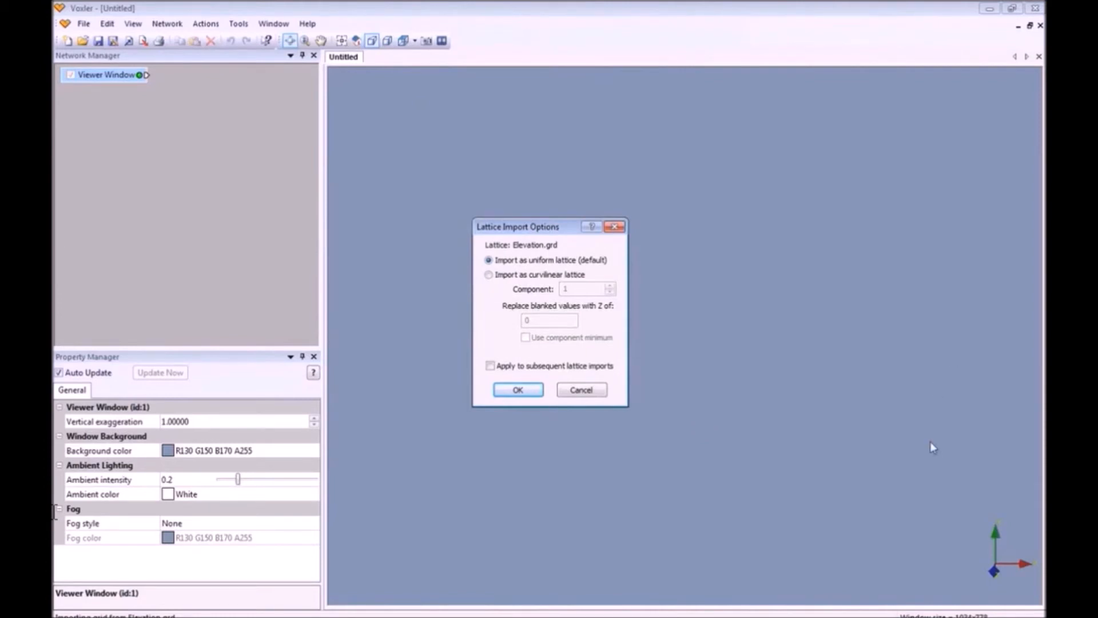
left_click(489, 274)
left_click(518, 390)
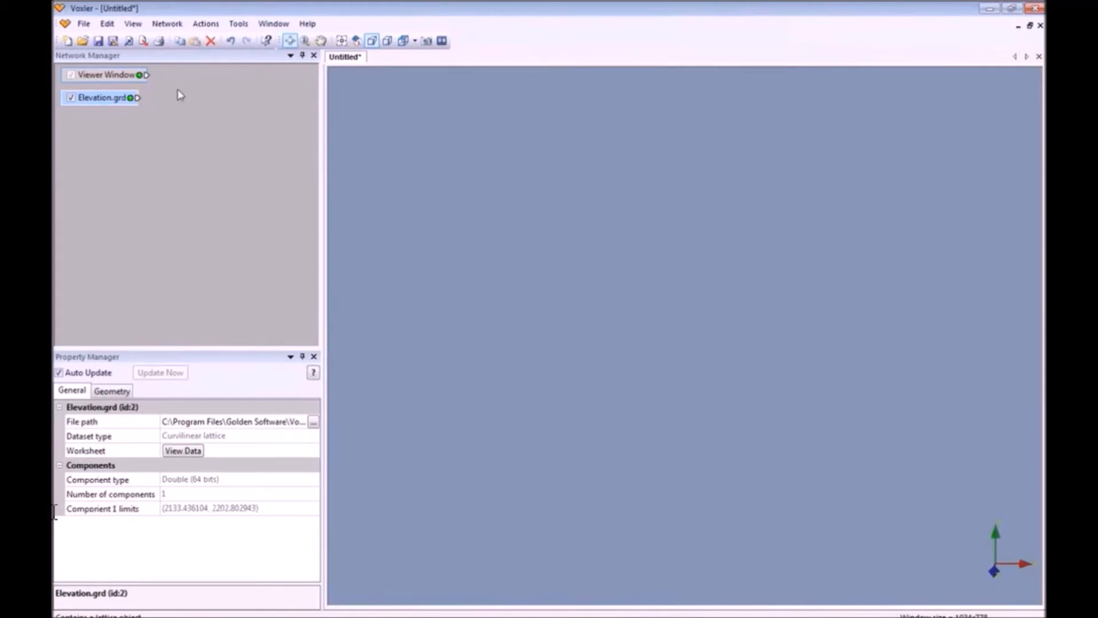
Add a HeightField display of Elevation.grd and orbit to a tilted terrain view.
right_click(114, 99)
mouse_move(182, 139)
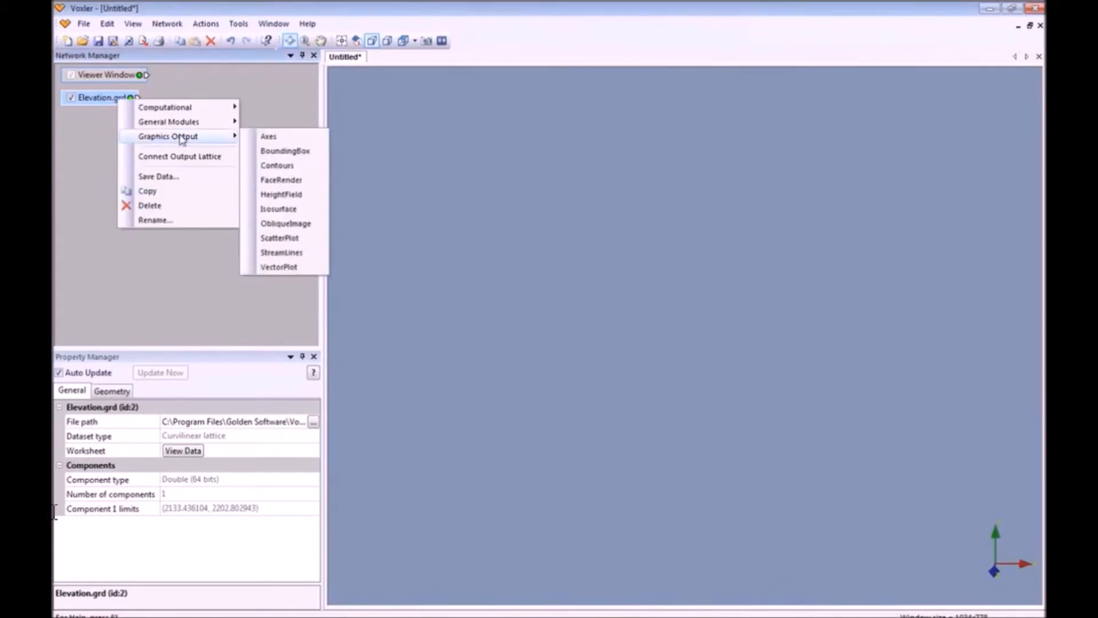
left_click(303, 195)
left_click_drag(705, 505, 696, 367)
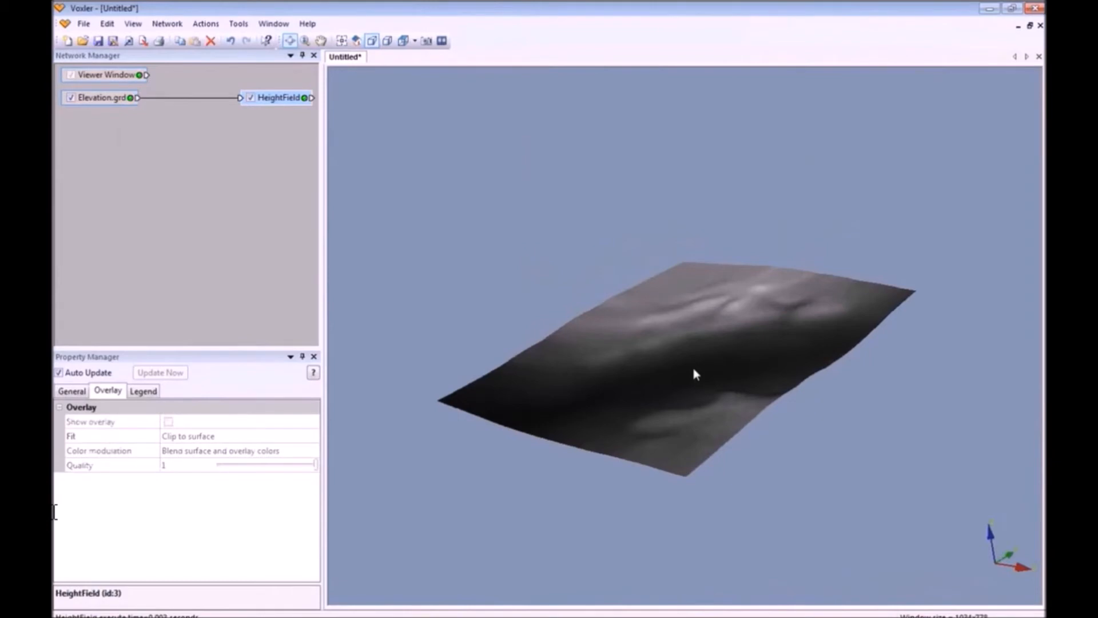
left_click(83, 24)
left_click(120, 117)
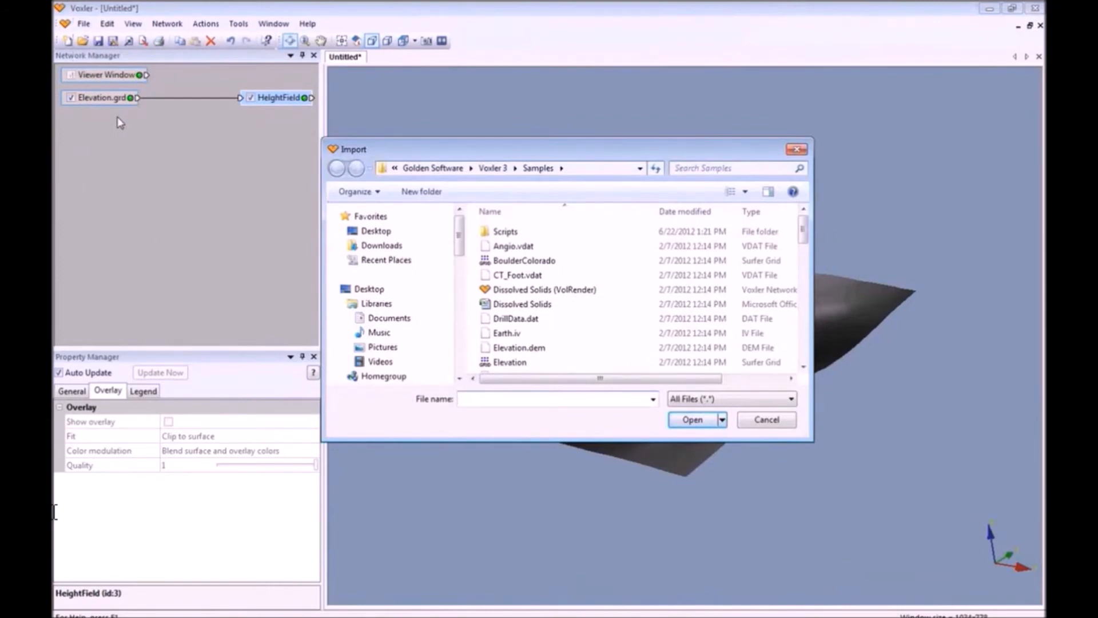
Import Overlay_Image.tif and connect it to the HeightField's Overlay input.
left_click_drag(803, 231, 805, 310)
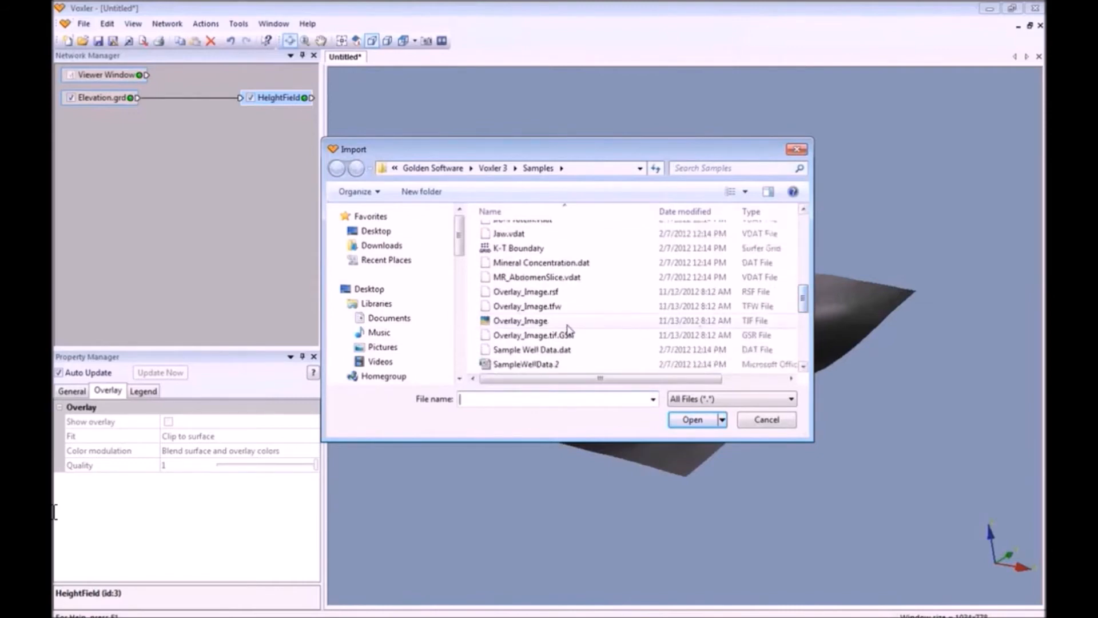
left_click(626, 321)
left_click(692, 419)
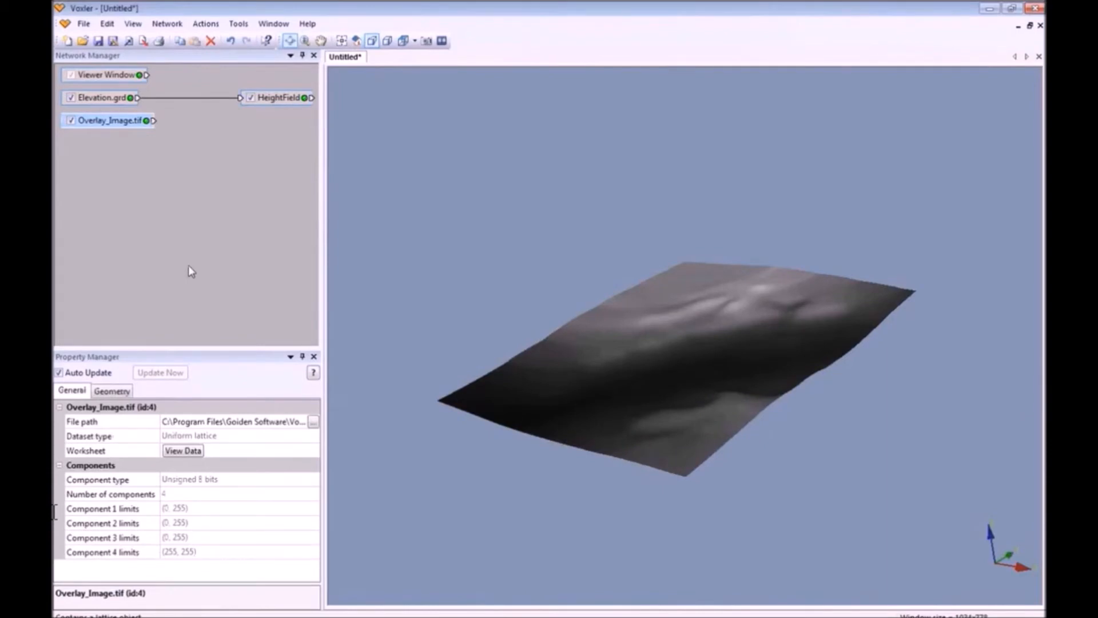
left_click_drag(153, 120, 252, 103)
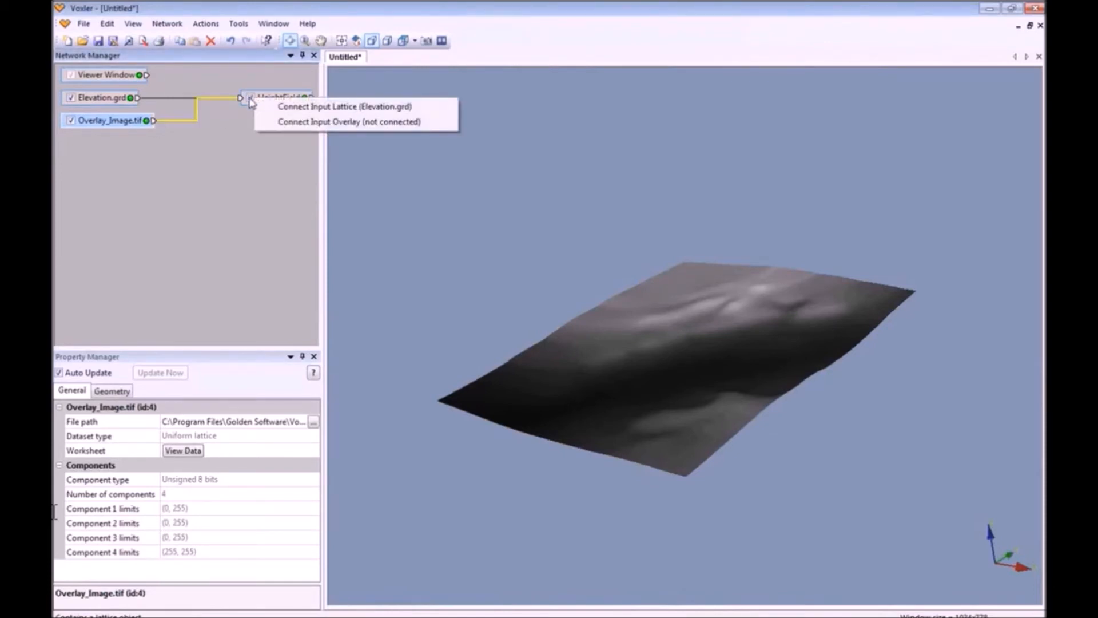
left_click(412, 122)
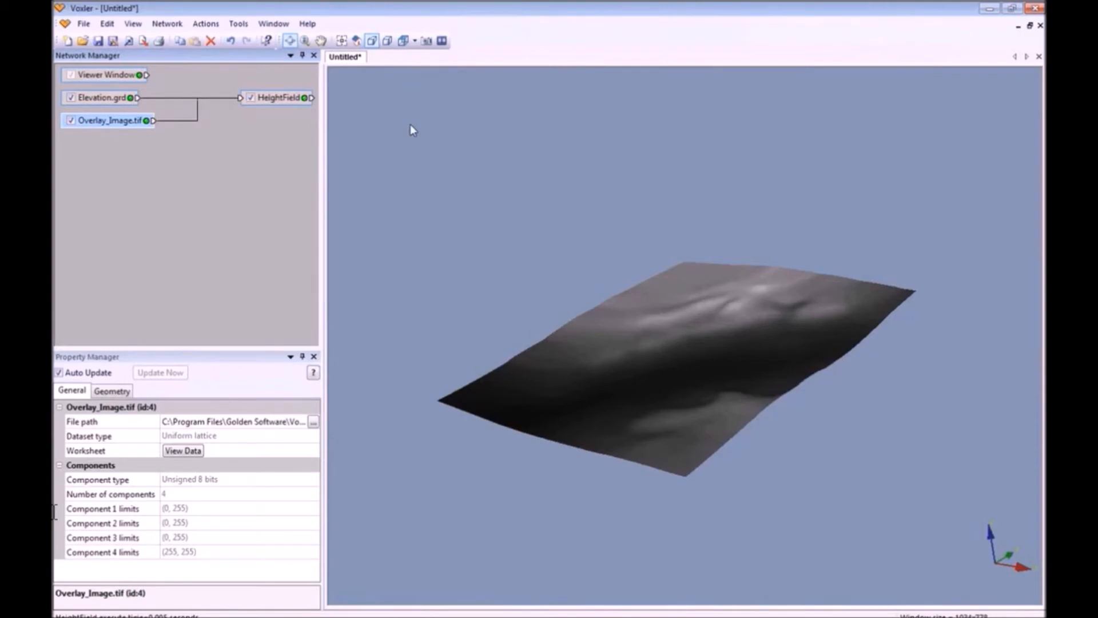
left_click(293, 106)
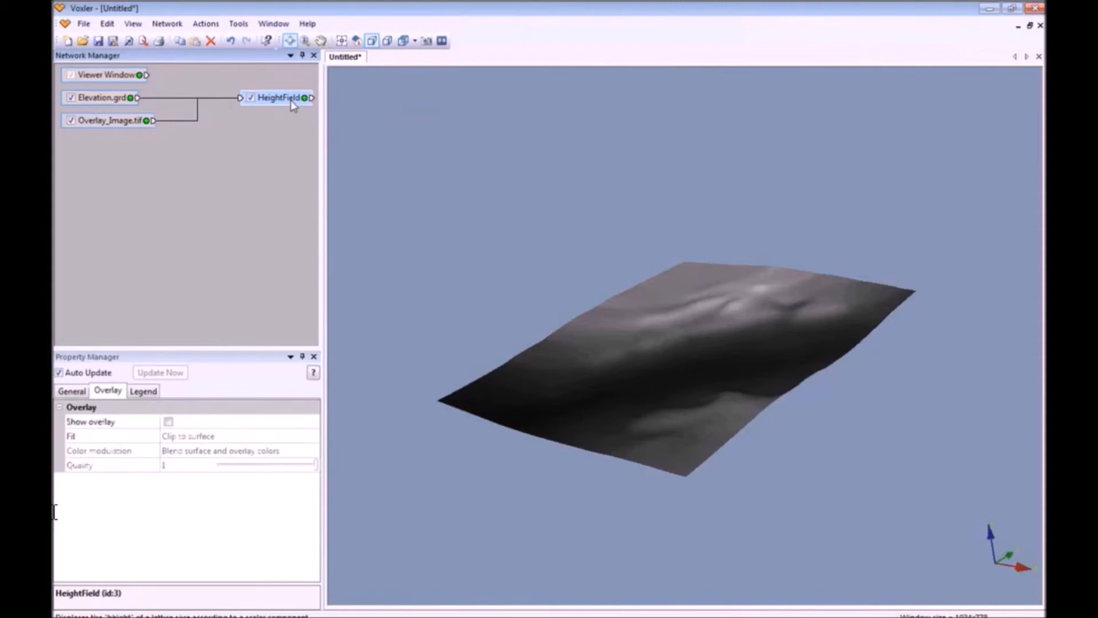
Enable Show overlay with Fit set to Clip to surface and Use overlay color only.
left_click(108, 393)
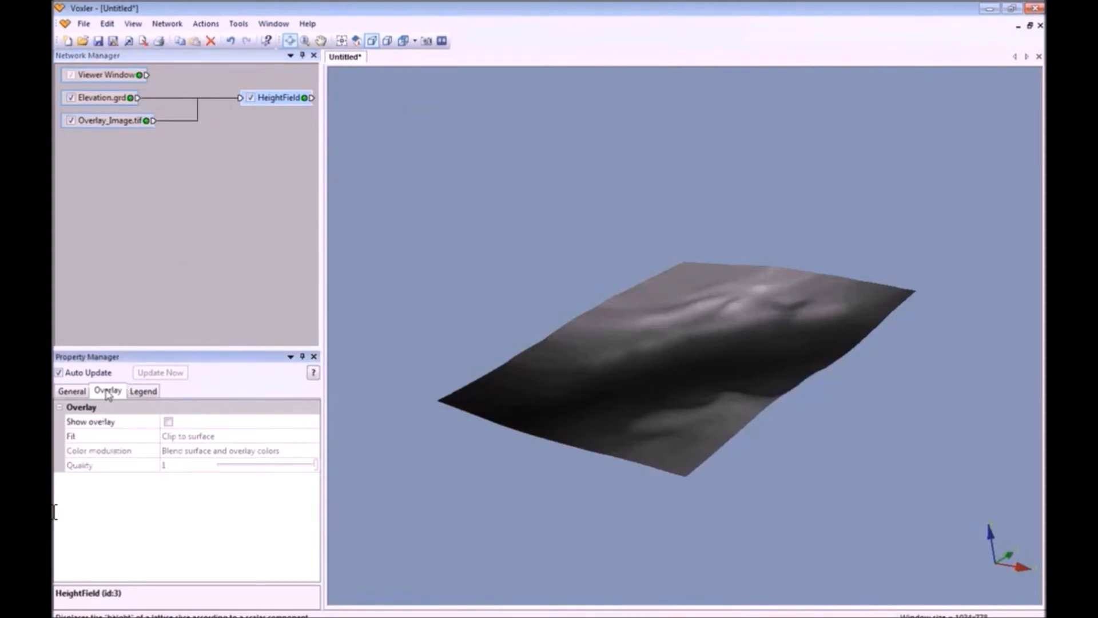
left_click(168, 422)
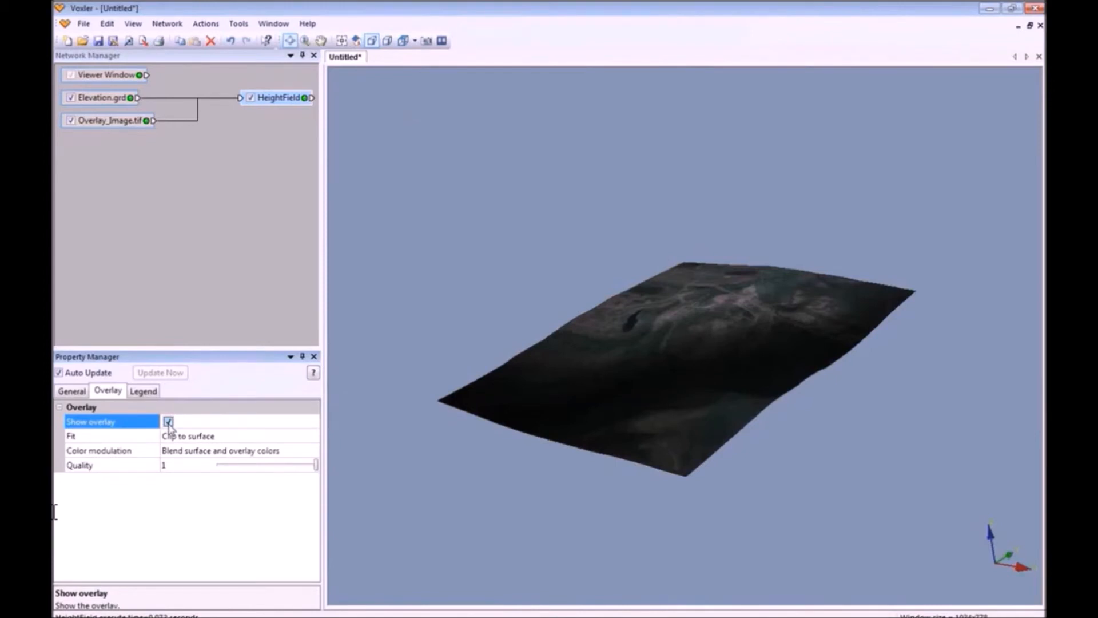
left_click(223, 436)
left_click(214, 461)
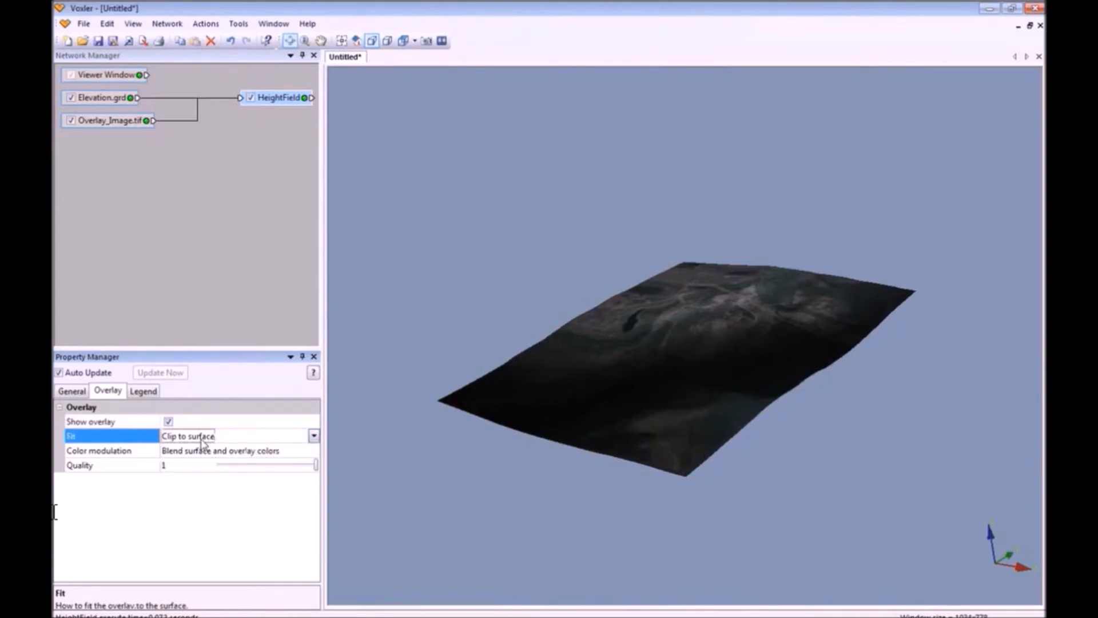
left_click(225, 456)
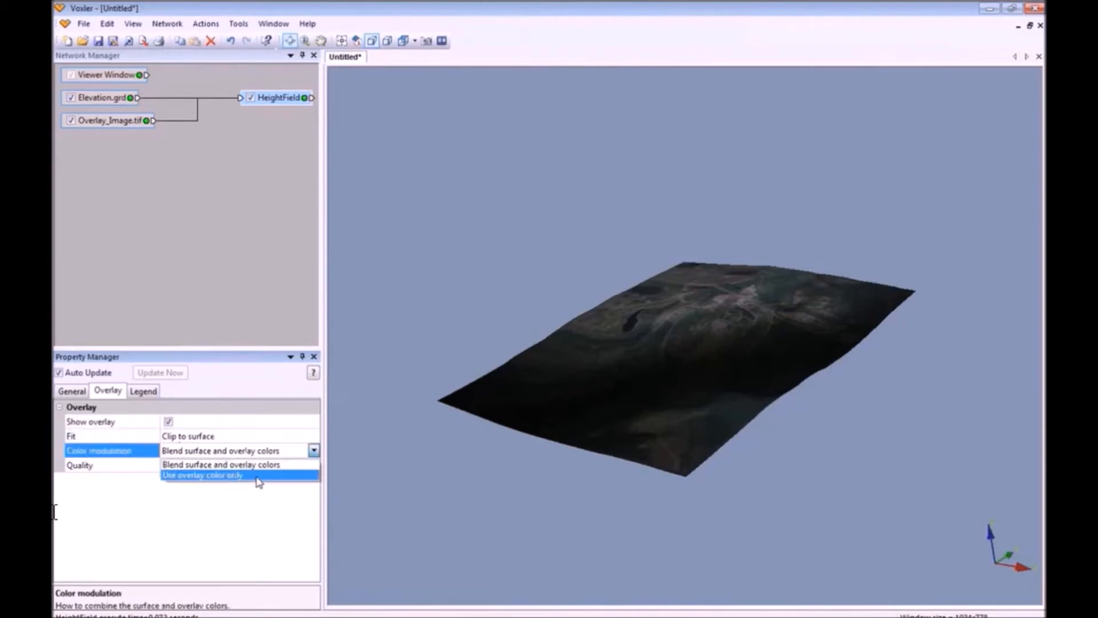
left_click(259, 481)
mouse_move(698, 432)
left_mouse_down()
mouse_move(701, 444)
mouse_move(691, 423)
left_mouse_up()
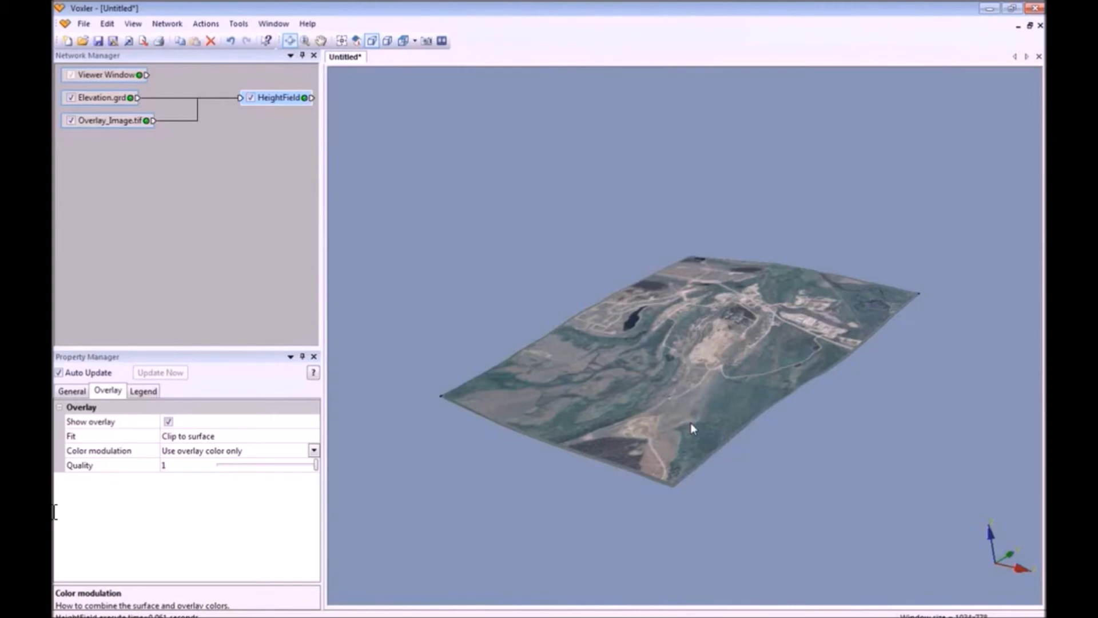
left_click(84, 23)
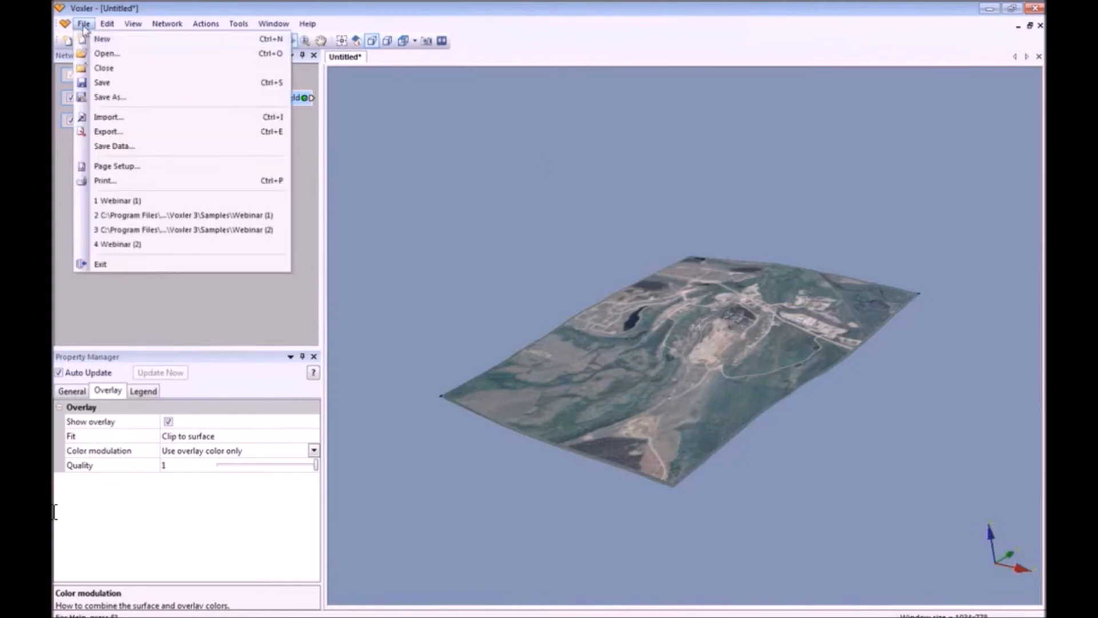
Choose ScatterPlotData.xlsx in the Import dialog and open it.
left_click(124, 118)
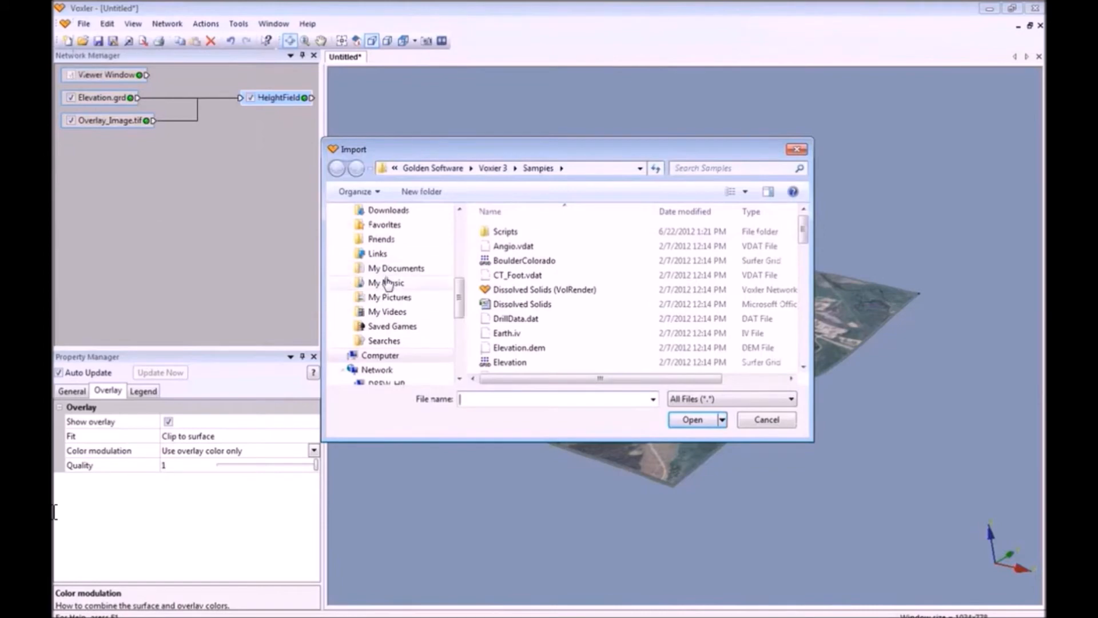
left_click_drag(804, 230, 804, 313)
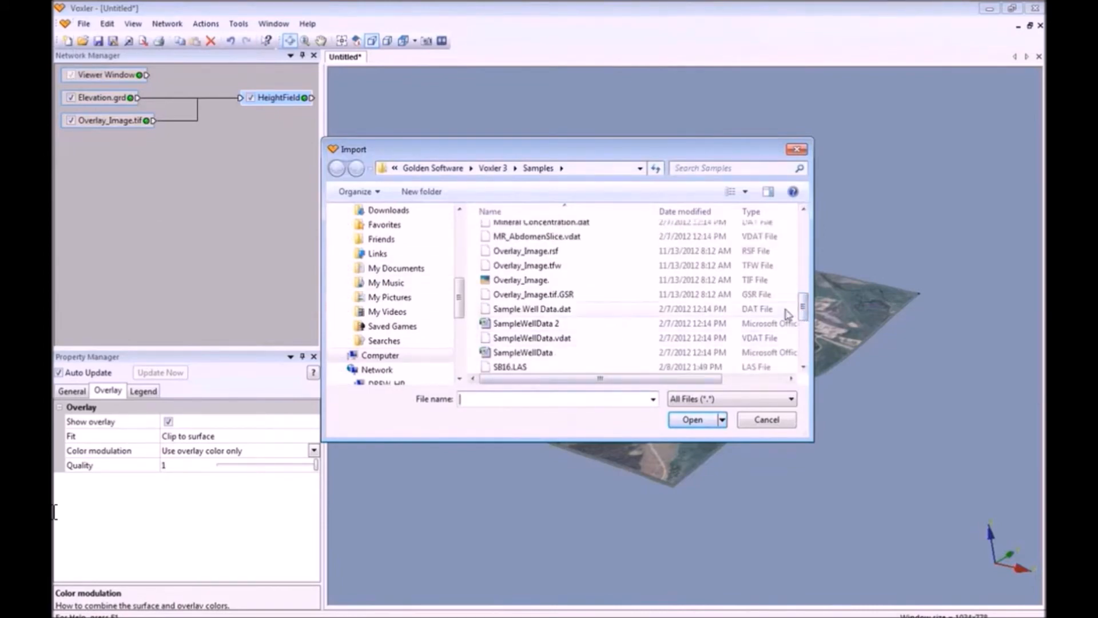
left_click_drag(804, 309, 804, 331)
left_click(521, 299)
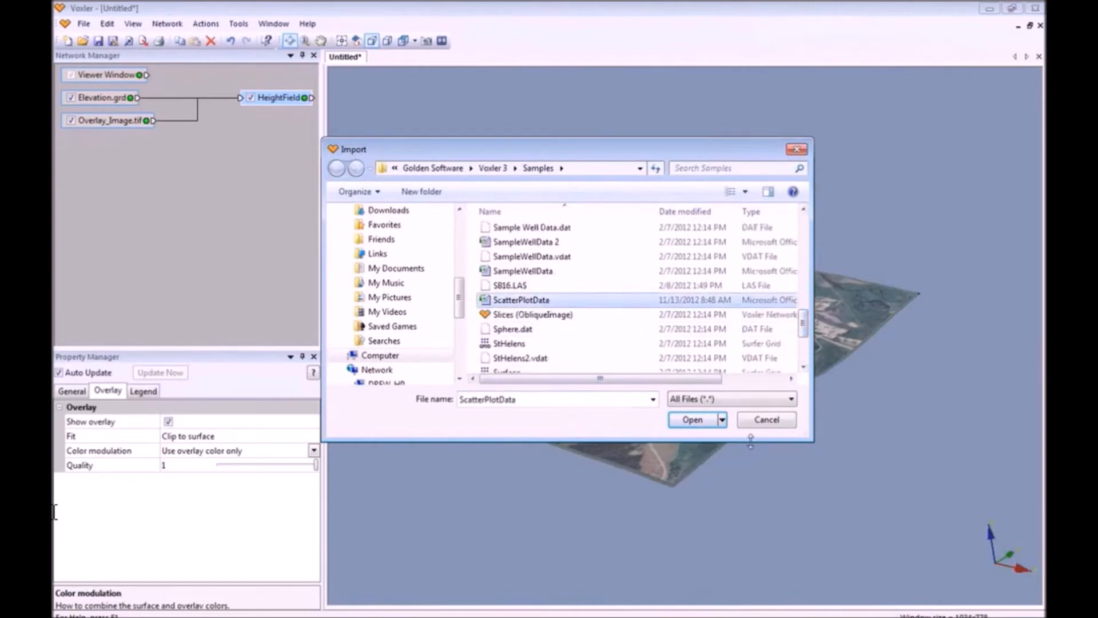
left_click(693, 421)
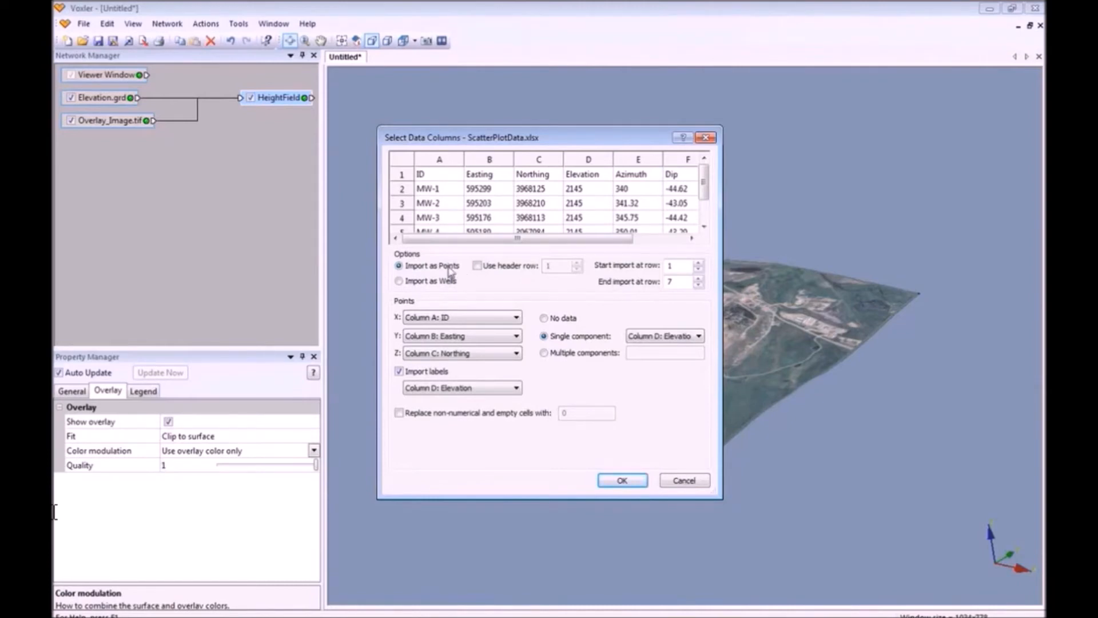
Import as points with X=Easting, Y=Northing, Z=Elevation and labels from Column A: ID.
left_click(517, 318)
left_click(501, 342)
left_click(501, 337)
left_click(497, 360)
left_click(497, 356)
left_click(498, 393)
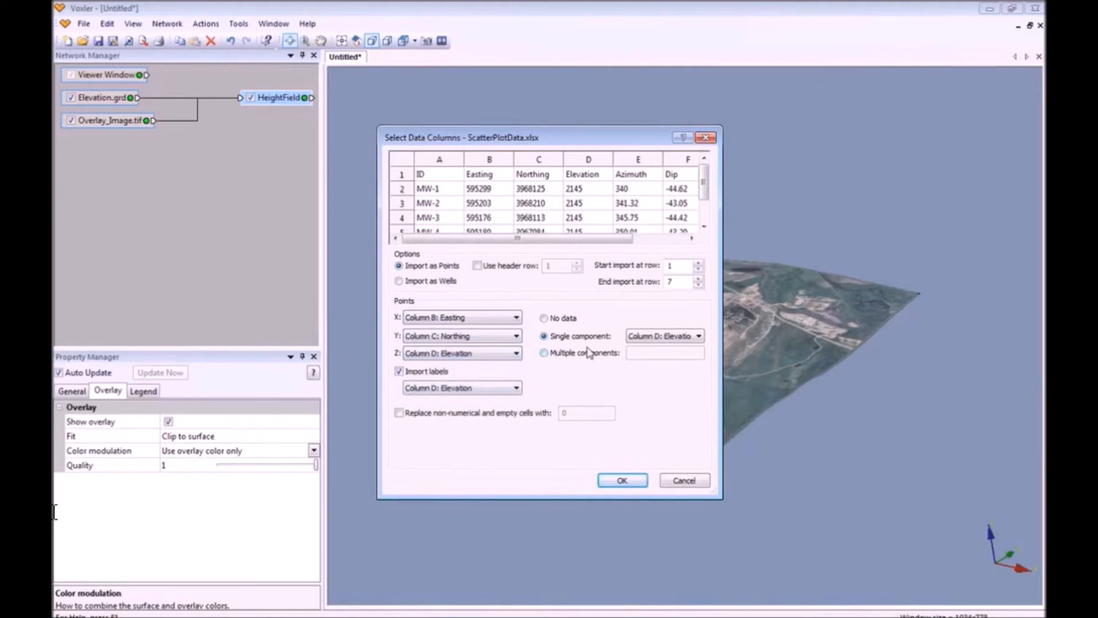
left_click(699, 337)
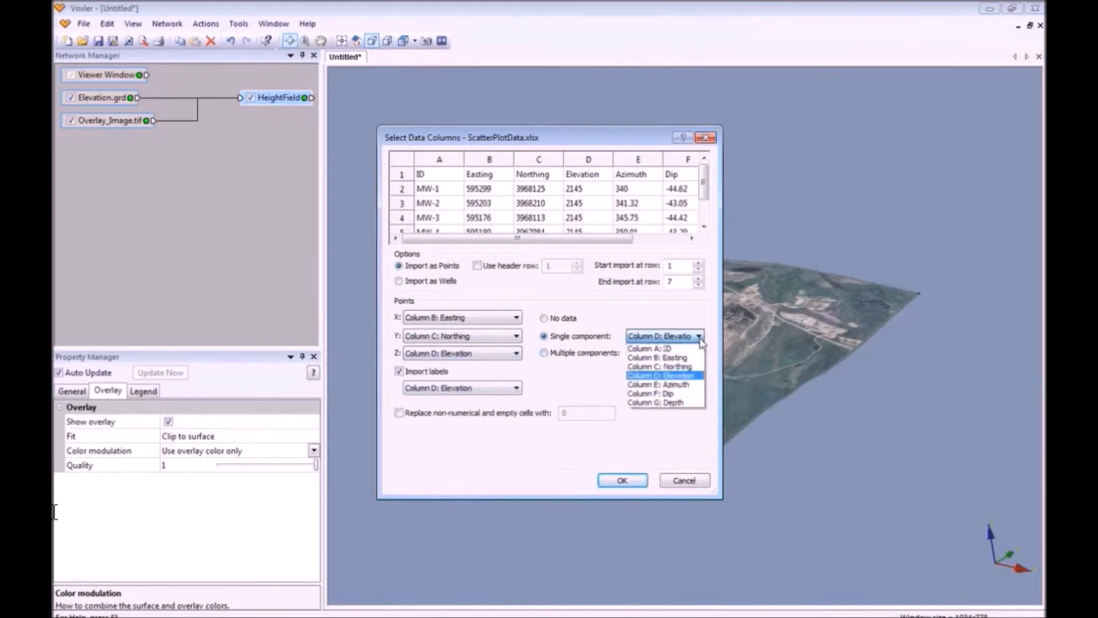
left_click(691, 378)
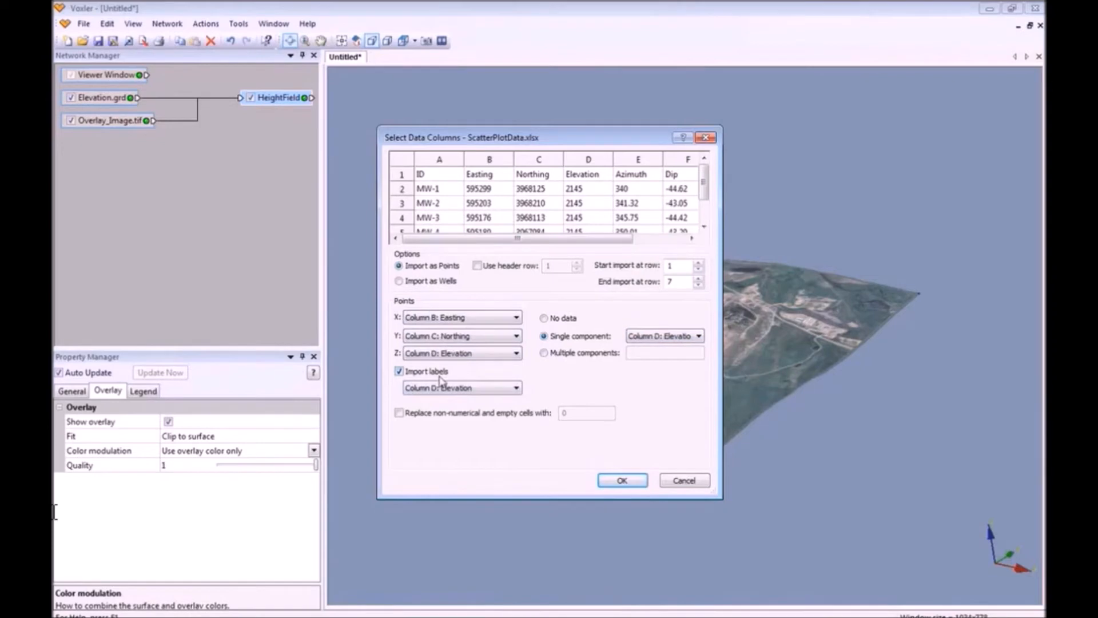
left_click(399, 372)
left_click(399, 372)
left_click(517, 387)
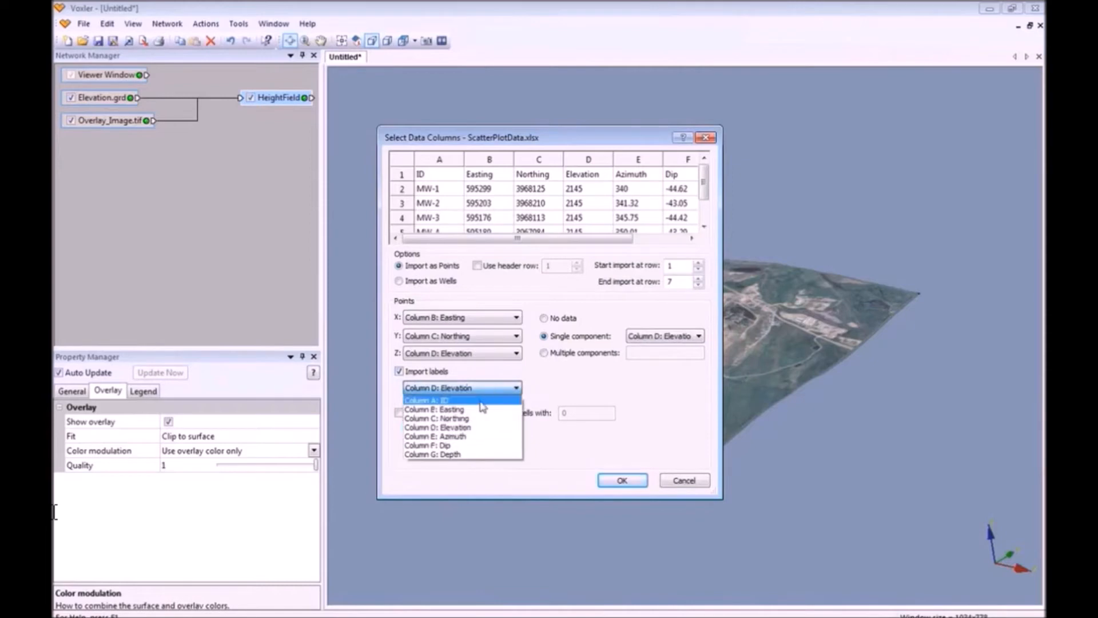
left_click(481, 402)
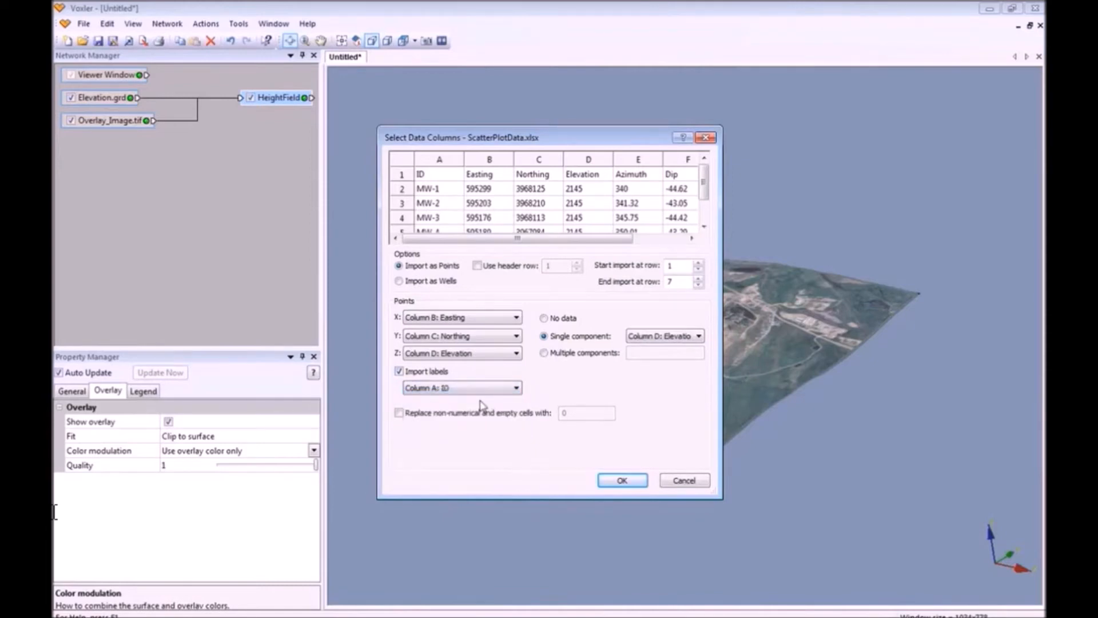
left_click(639, 481)
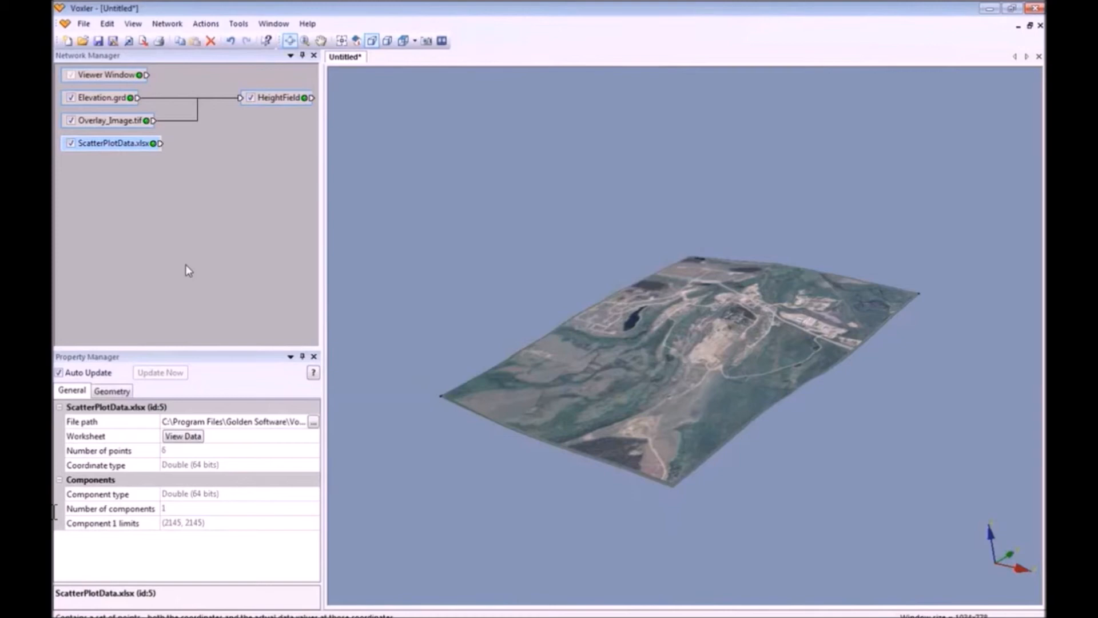
Add a ScatterPlot of the ScatterPlotData points.
right_click(138, 144)
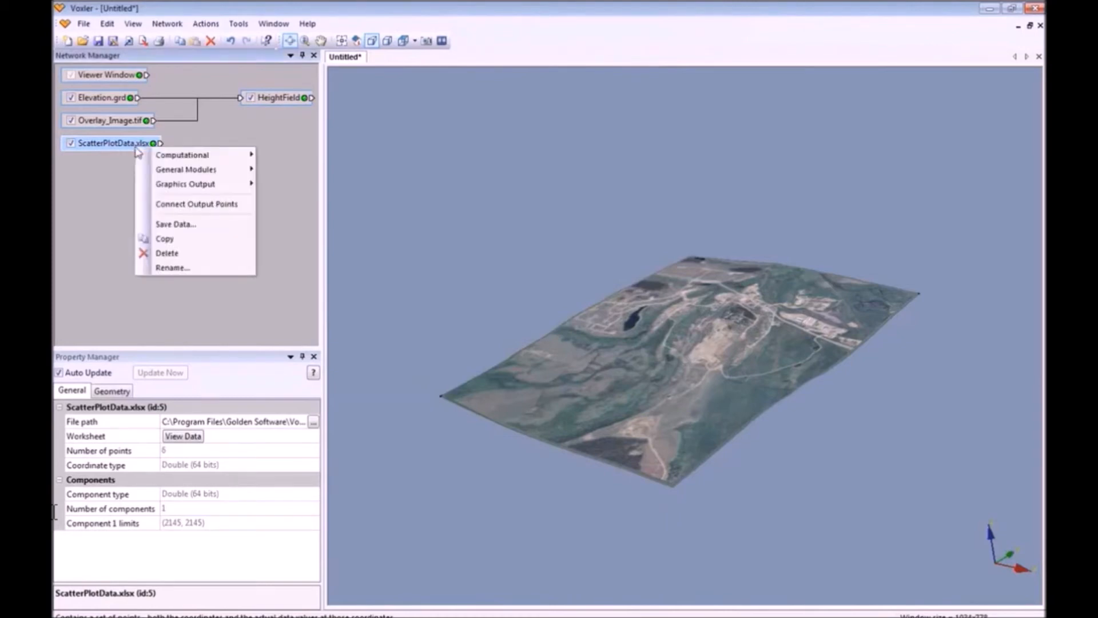
mouse_move(200, 188)
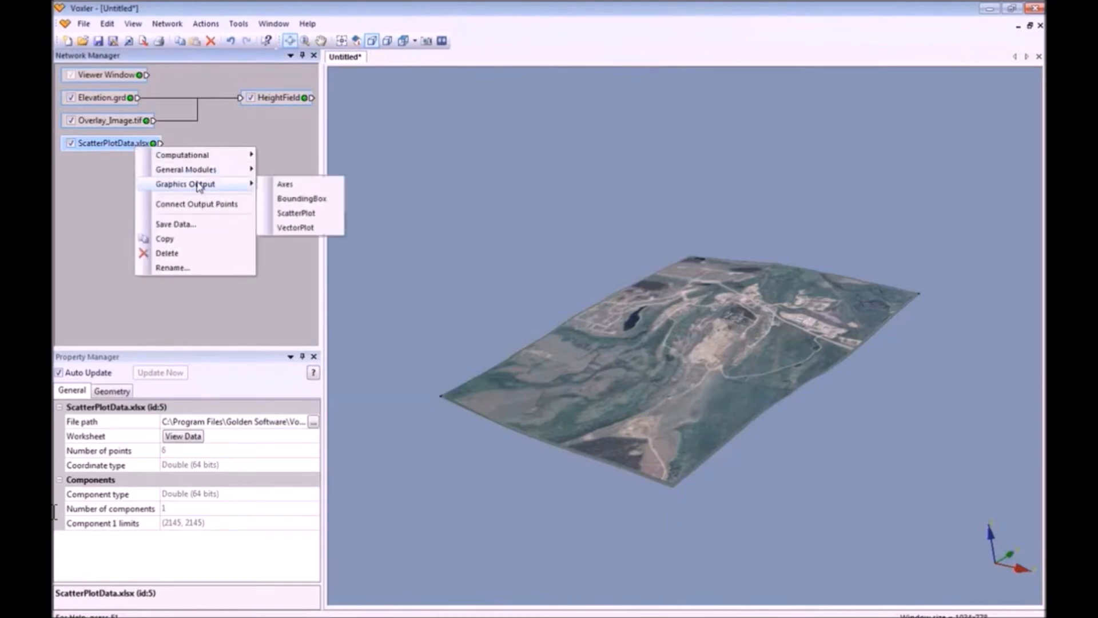
left_click(306, 214)
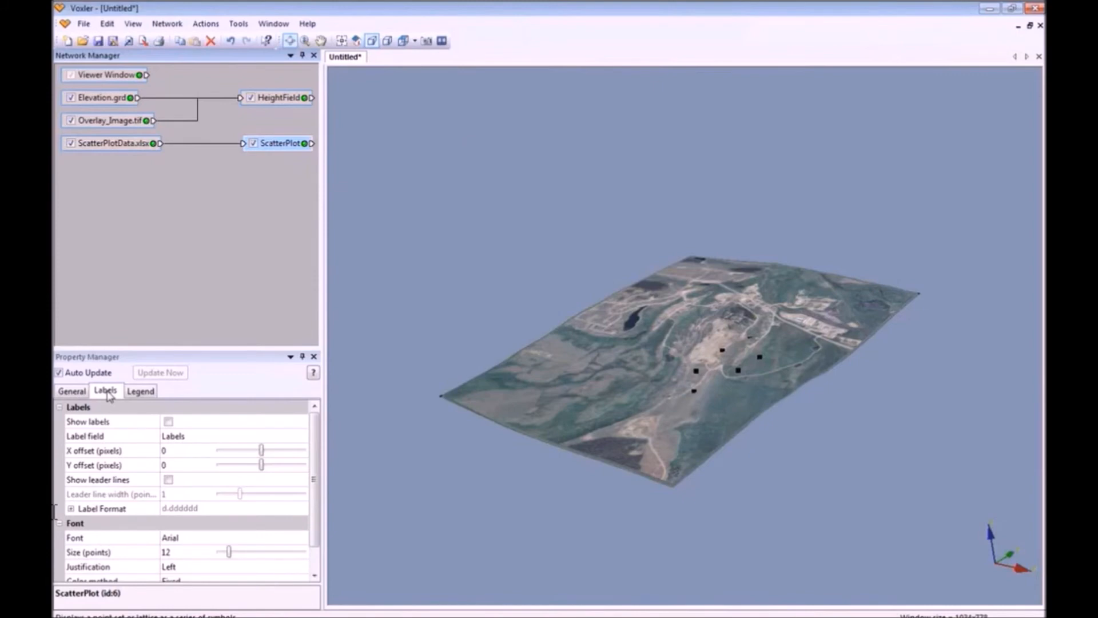
Show white MW labels offset by 8 with leader lines on the scatter points.
left_click(168, 422)
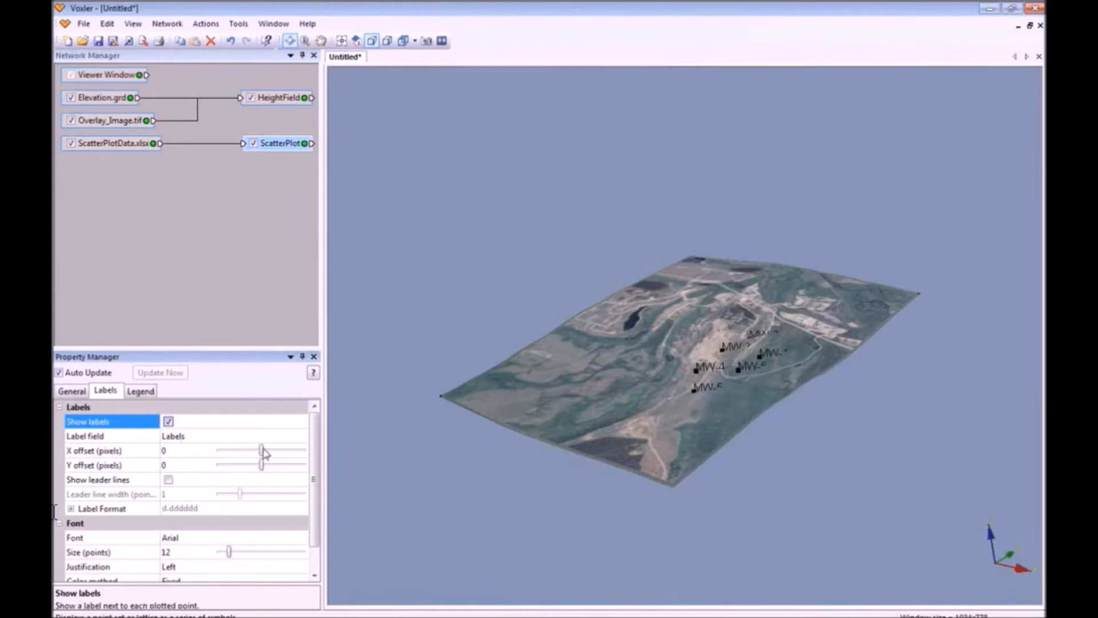
left_click_drag(261, 451, 265, 470)
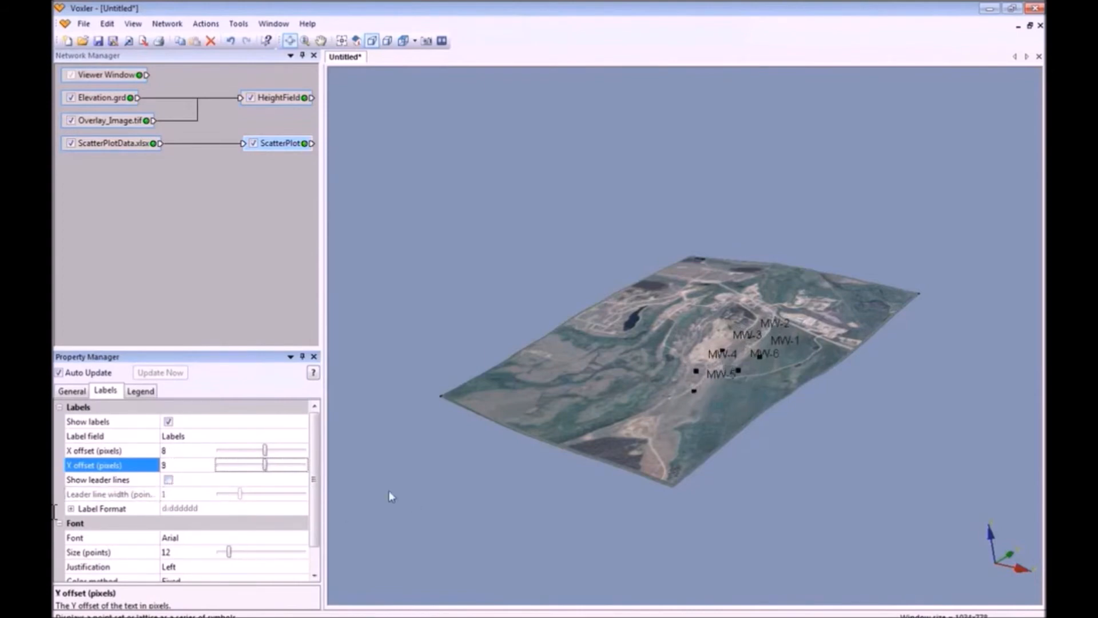
scroll(314, 498, "down", 1)
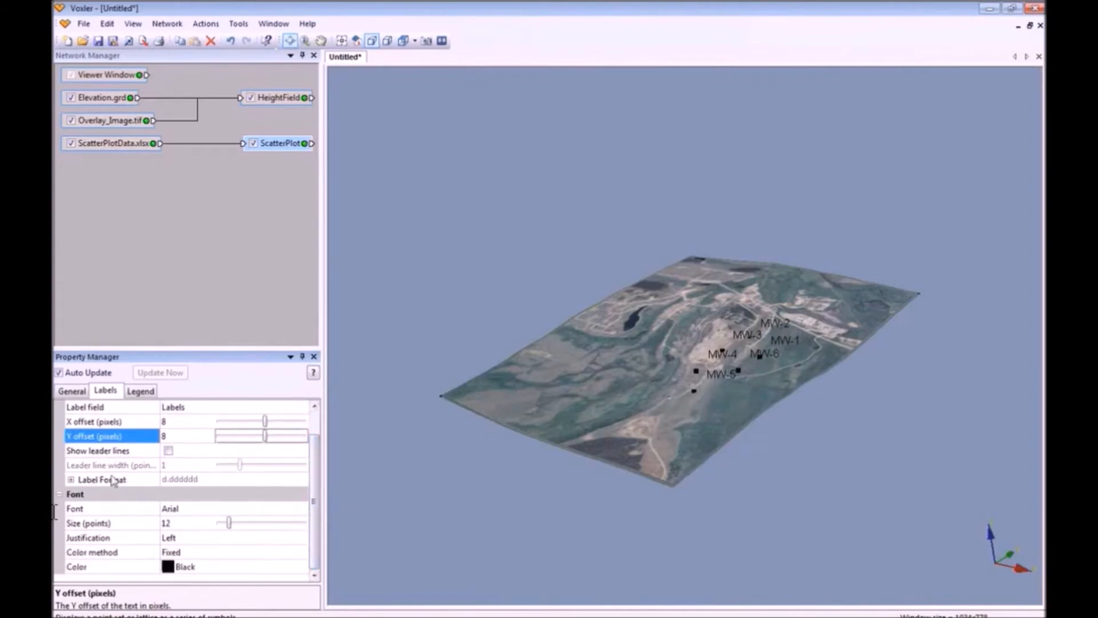
left_click(170, 572)
left_click(184, 486)
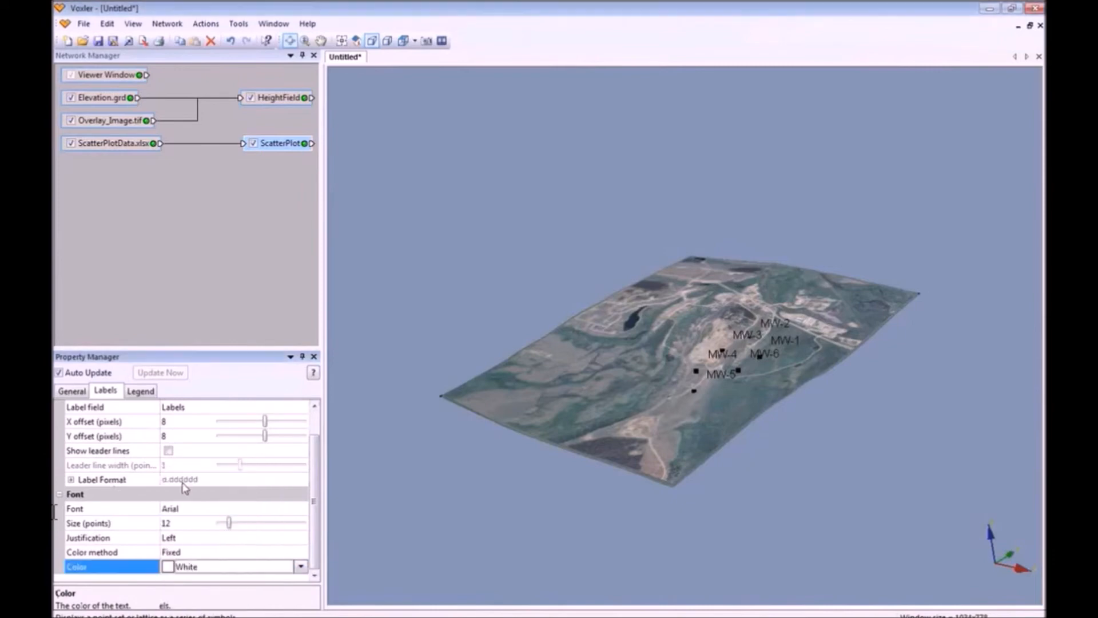
left_click(168, 452)
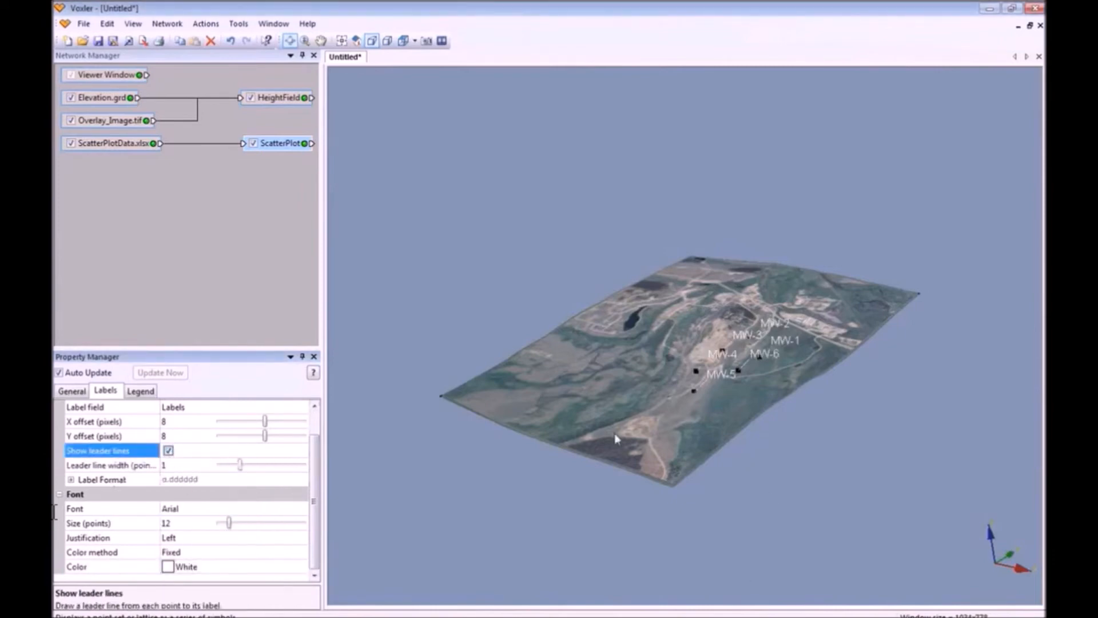
left_click_drag(686, 449, 642, 473)
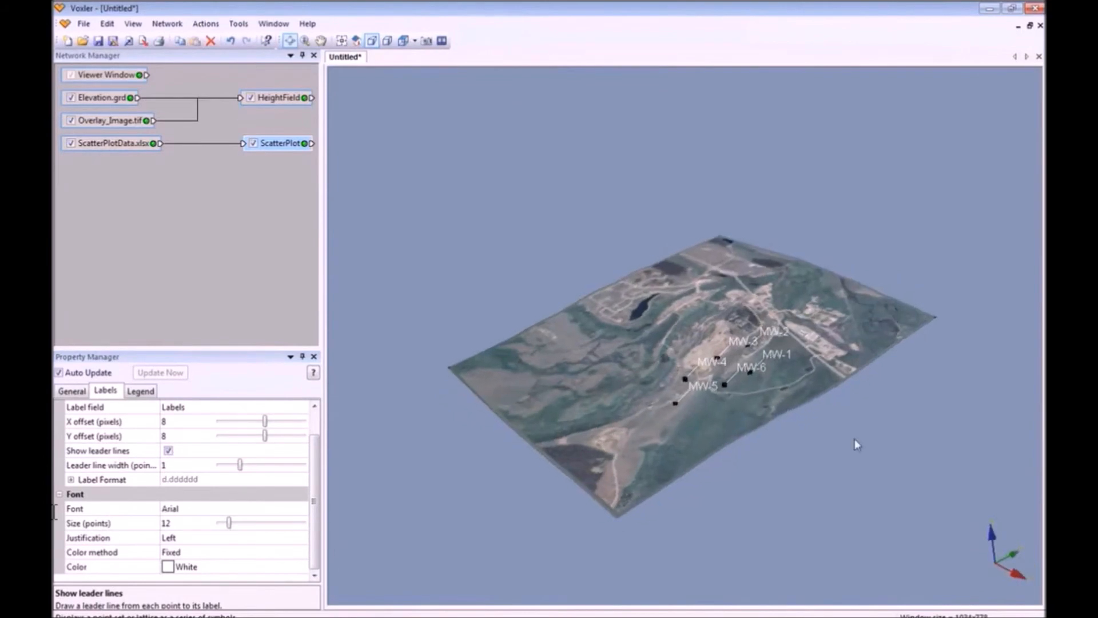
scroll(854, 439, "up", 4)
left_click_drag(855, 438, 909, 392)
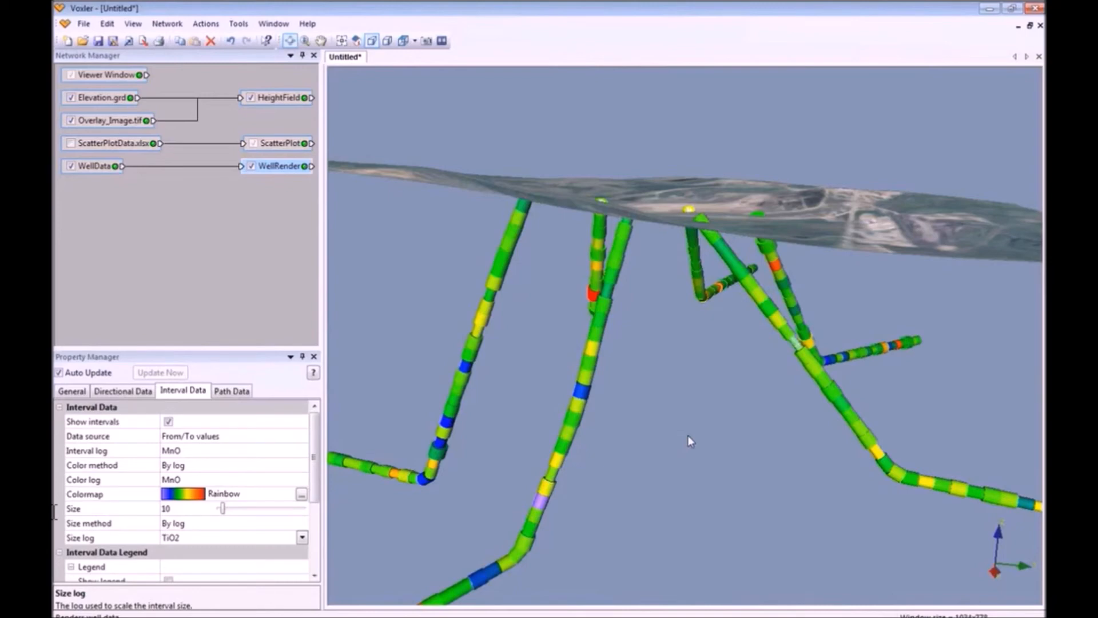
Add an ExtractPoints module from WellData and place it below WellData.
left_click(101, 169)
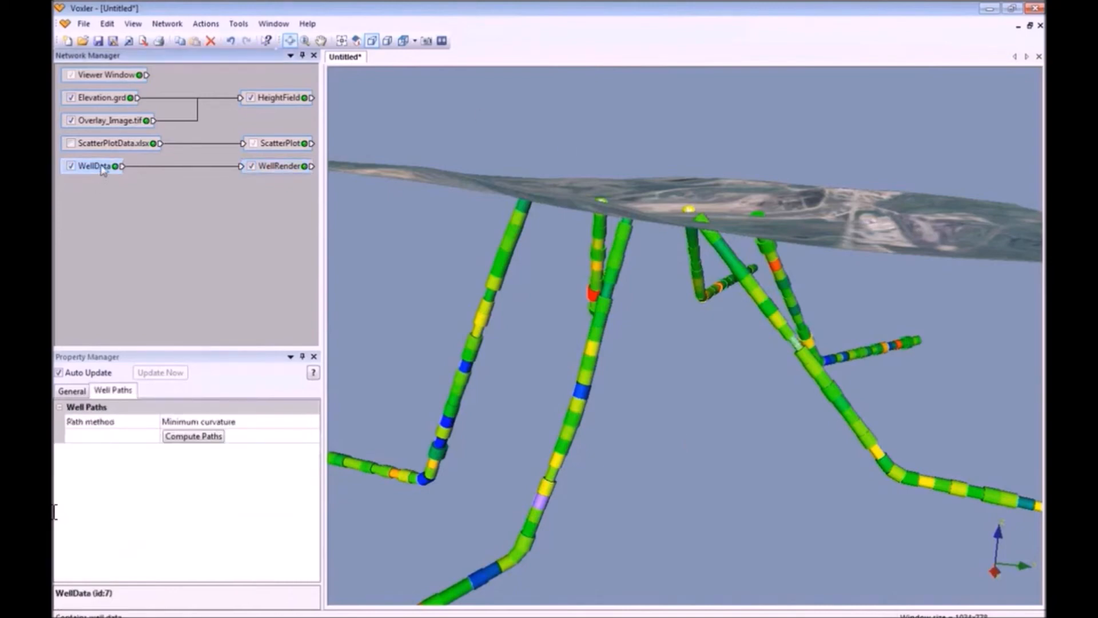
right_click(103, 167)
mouse_move(152, 174)
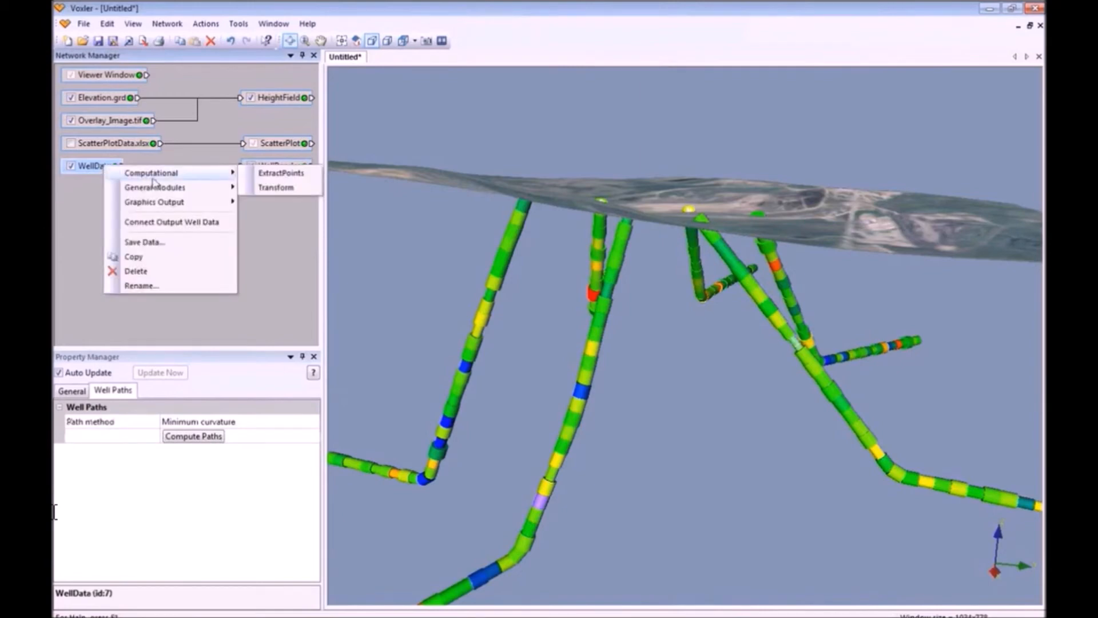
left_click(269, 172)
left_click_drag(287, 196, 188, 228)
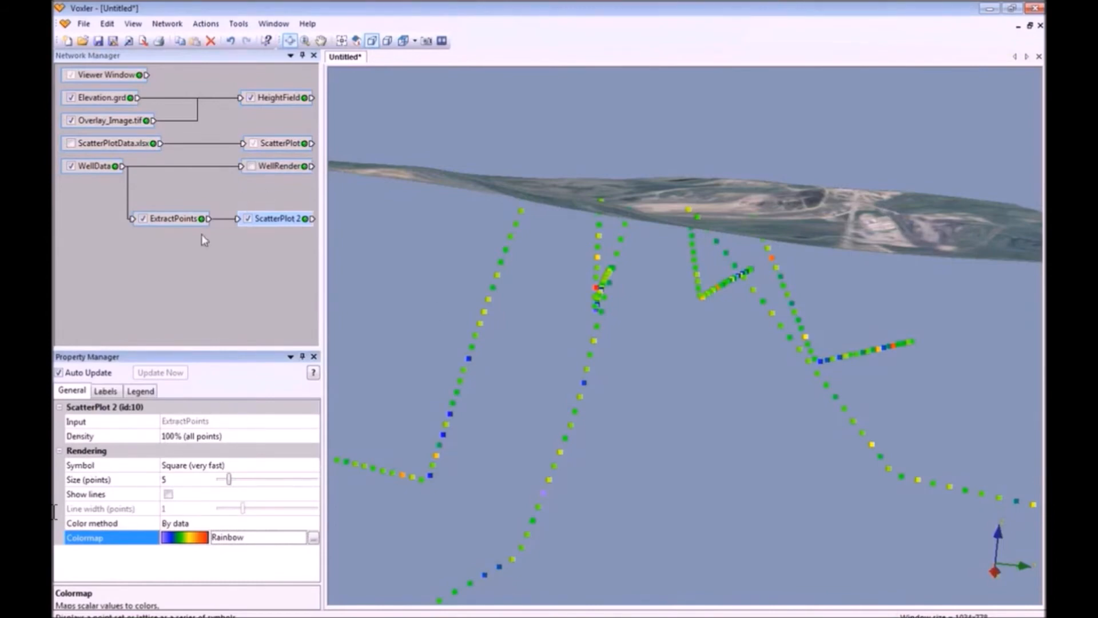
right_click(164, 223)
Add a Gridder fed by ExtractPoints and run Begin Gridding with inverse distance, power 2.
mouse_move(244, 231)
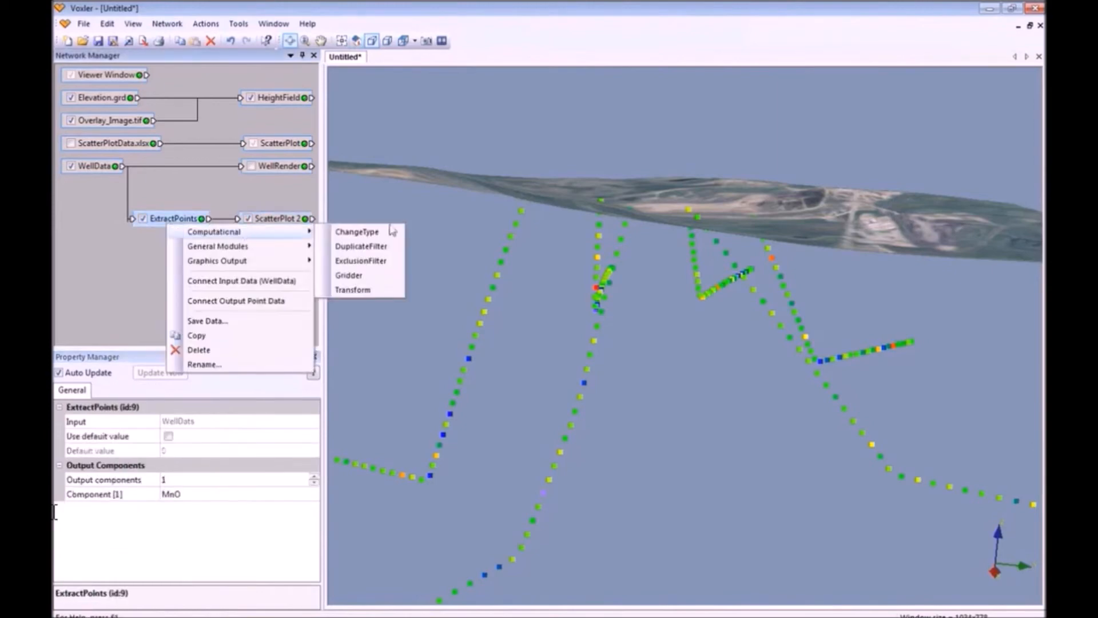
left_click(371, 277)
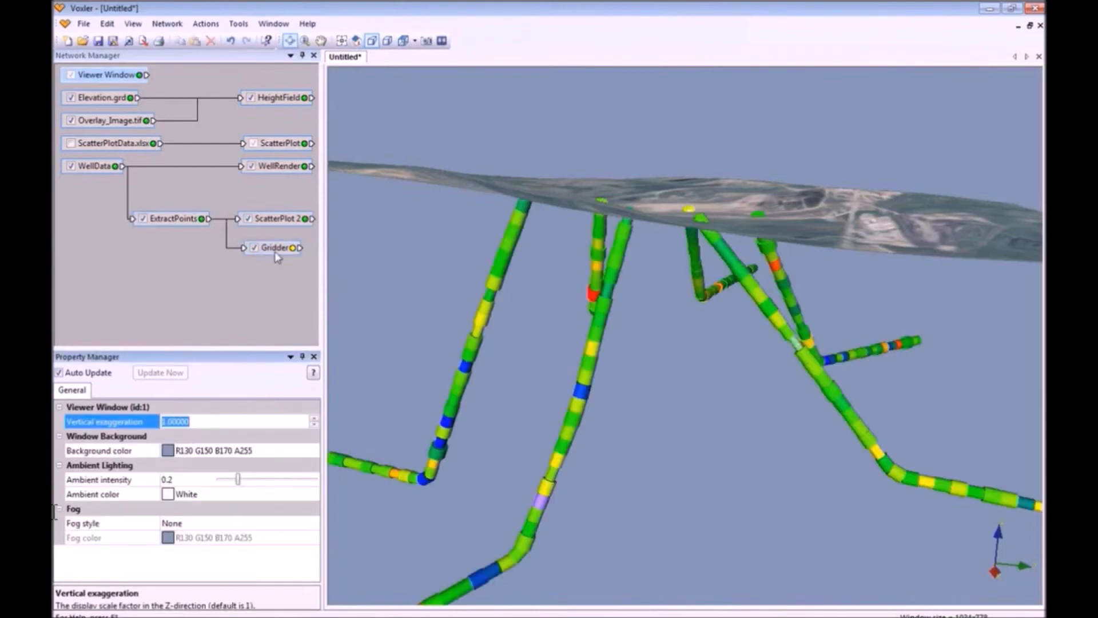
left_click(275, 251)
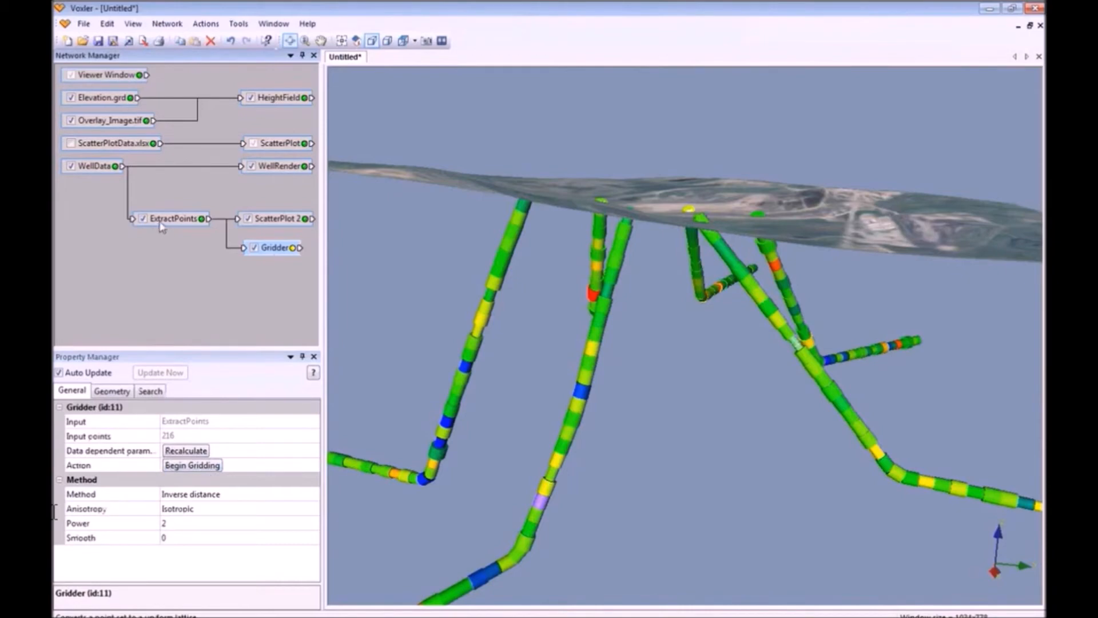
left_click(213, 466)
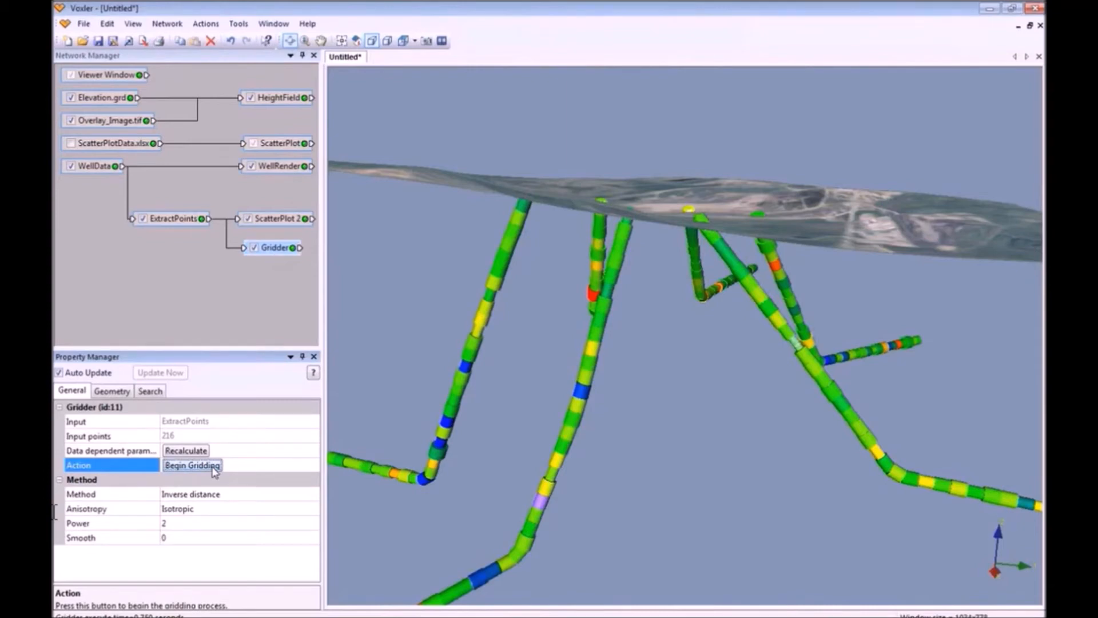
Add a FaceRender of the Gridder output and zoom out to see the whole block.
right_click(278, 252)
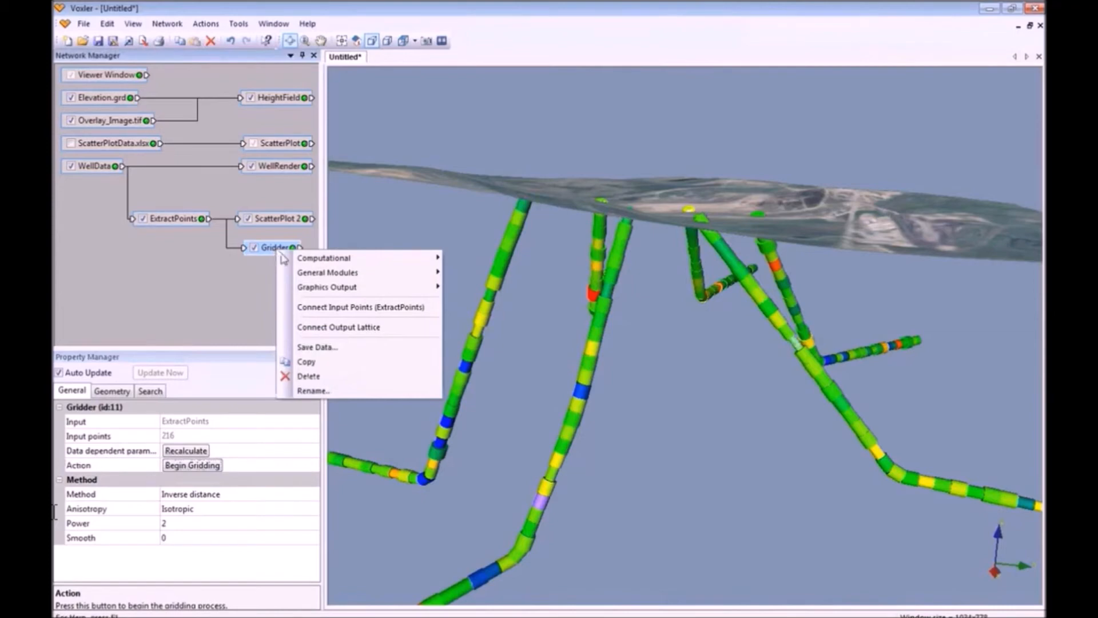
mouse_move(335, 293)
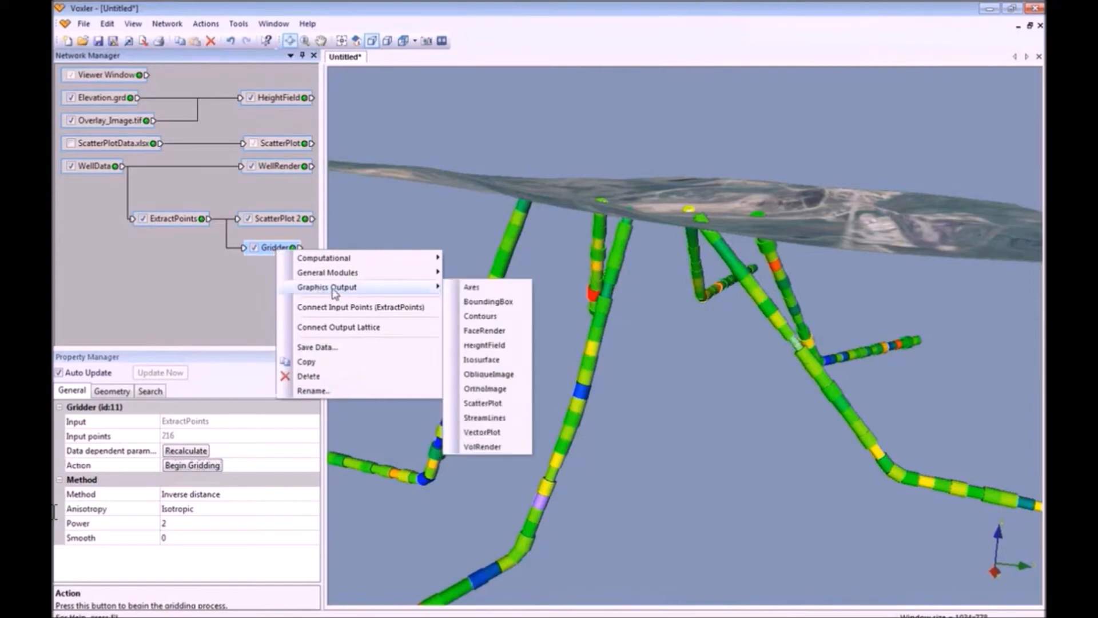
left_click(489, 331)
mouse_move(669, 328)
left_mouse_down()
mouse_move(658, 334)
mouse_move(658, 313)
left_mouse_up()
scroll(660, 334, "down", 5)
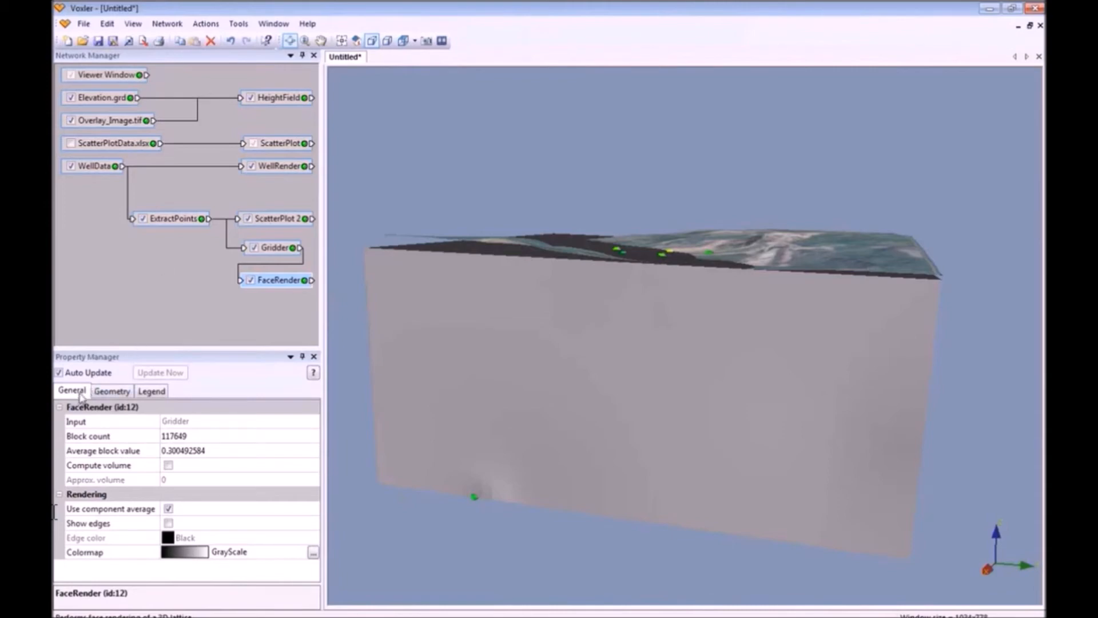
Set the FaceRender colormap to Rainbow and bring up its Colormap Editor.
left_click(209, 553)
left_click(195, 572)
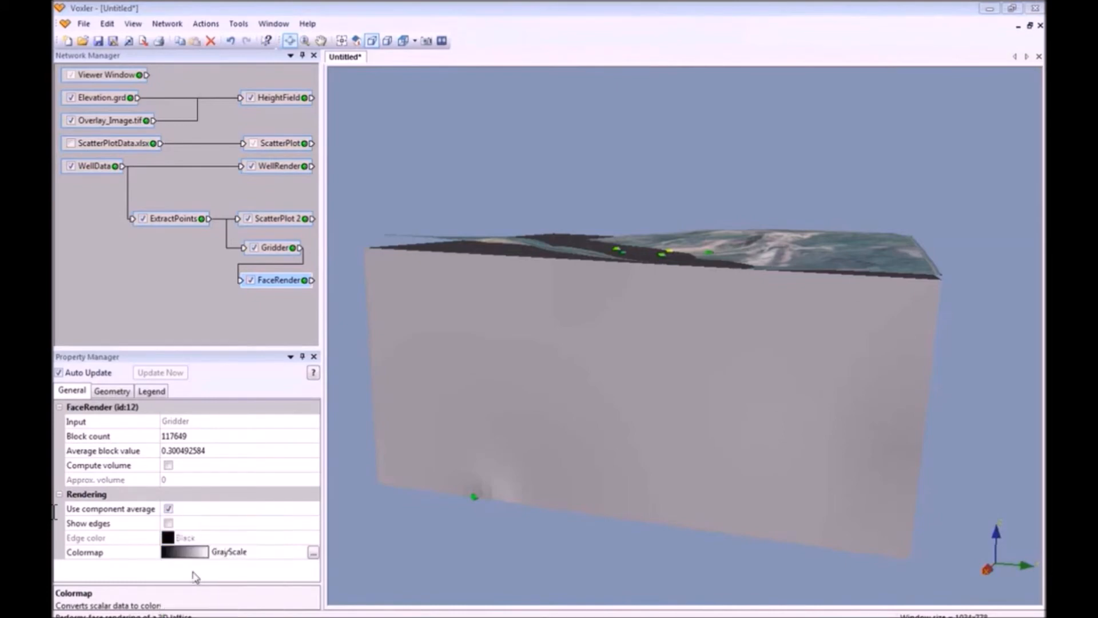
left_click_drag(769, 423, 944, 286)
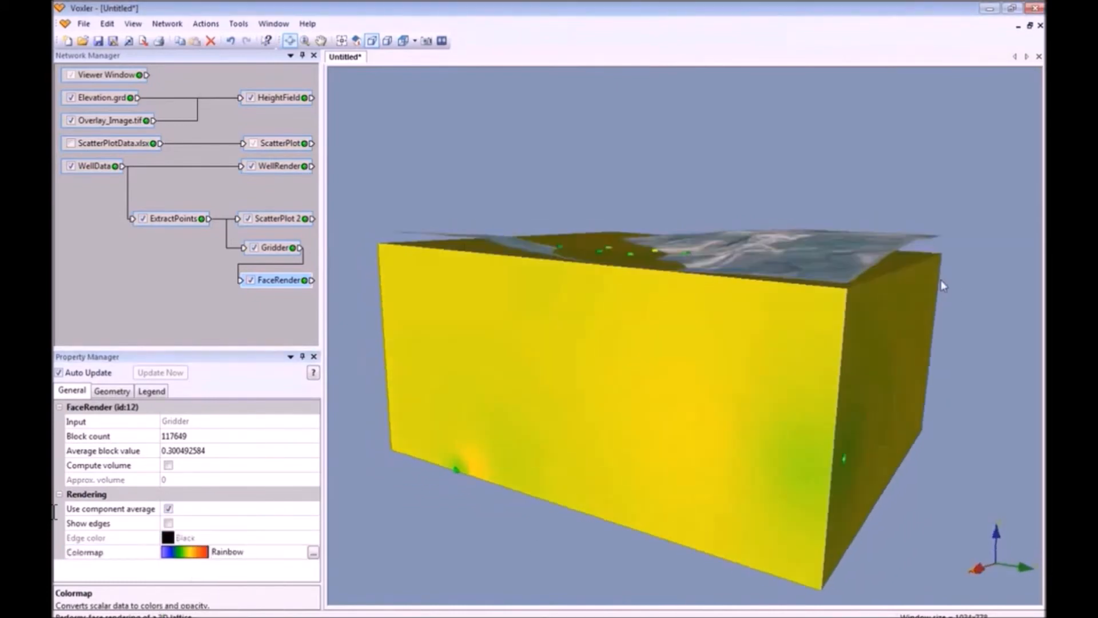
left_click(313, 554)
left_click_drag(228, 413, 307, 132)
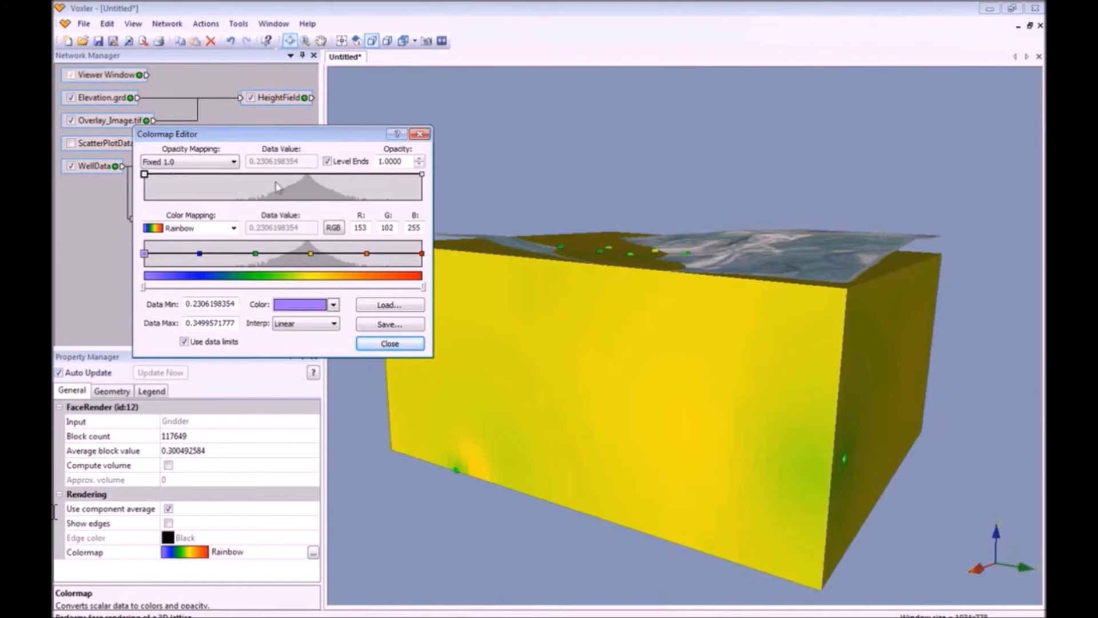
Add two opacity points near 0.26 and 0.30, dropping one to zero opacity.
left_click(233, 176)
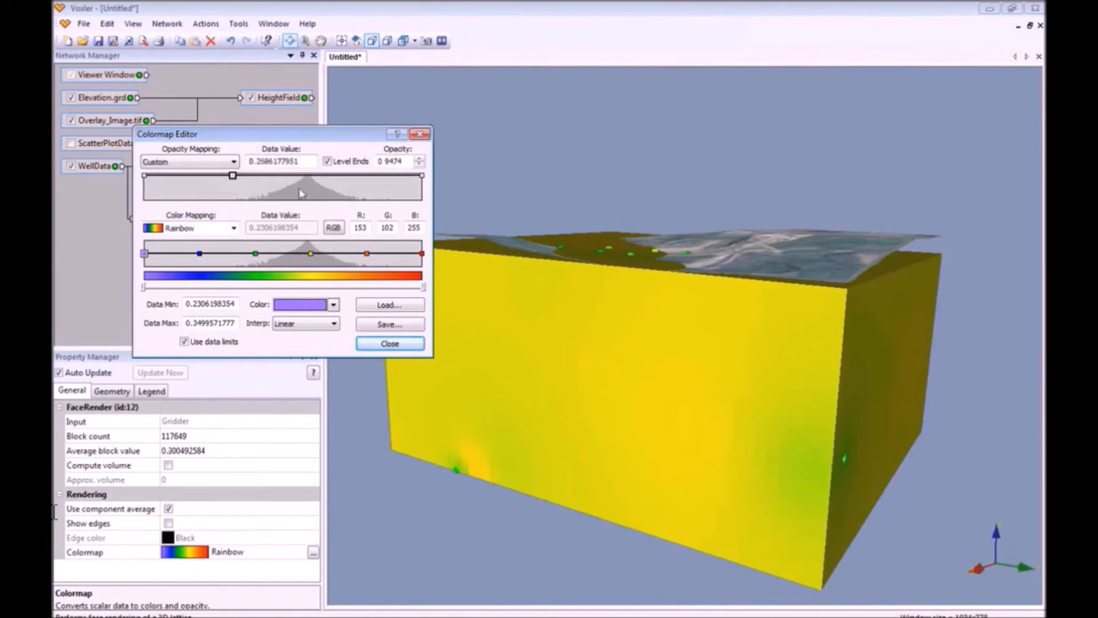
left_click(310, 176)
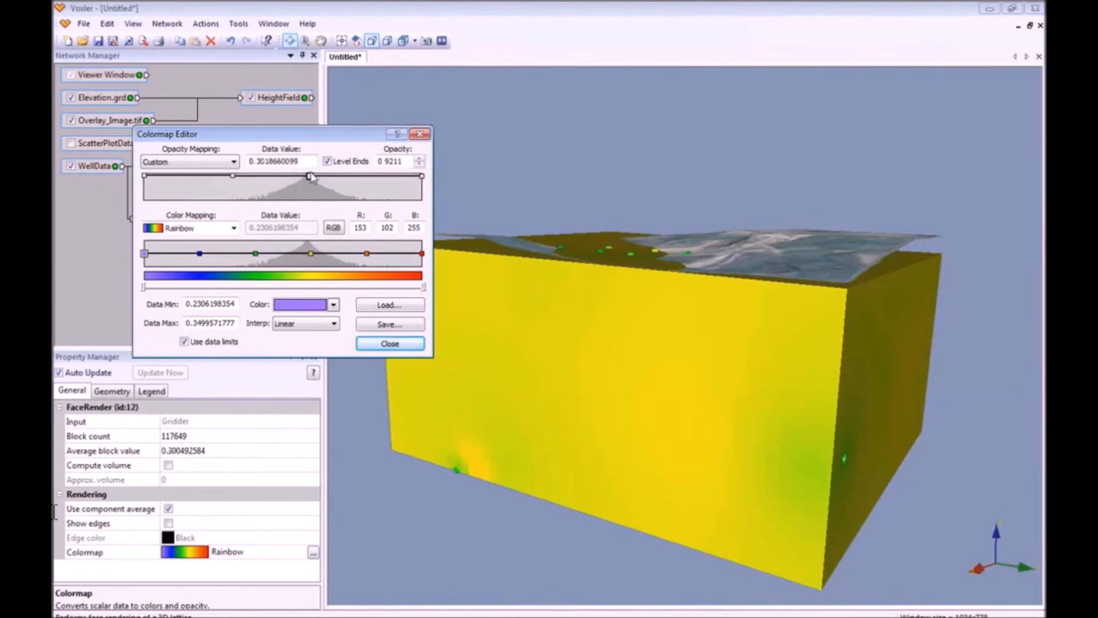
left_click_drag(311, 176, 309, 200)
left_click(235, 175)
left_click_drag(235, 175, 304, 174)
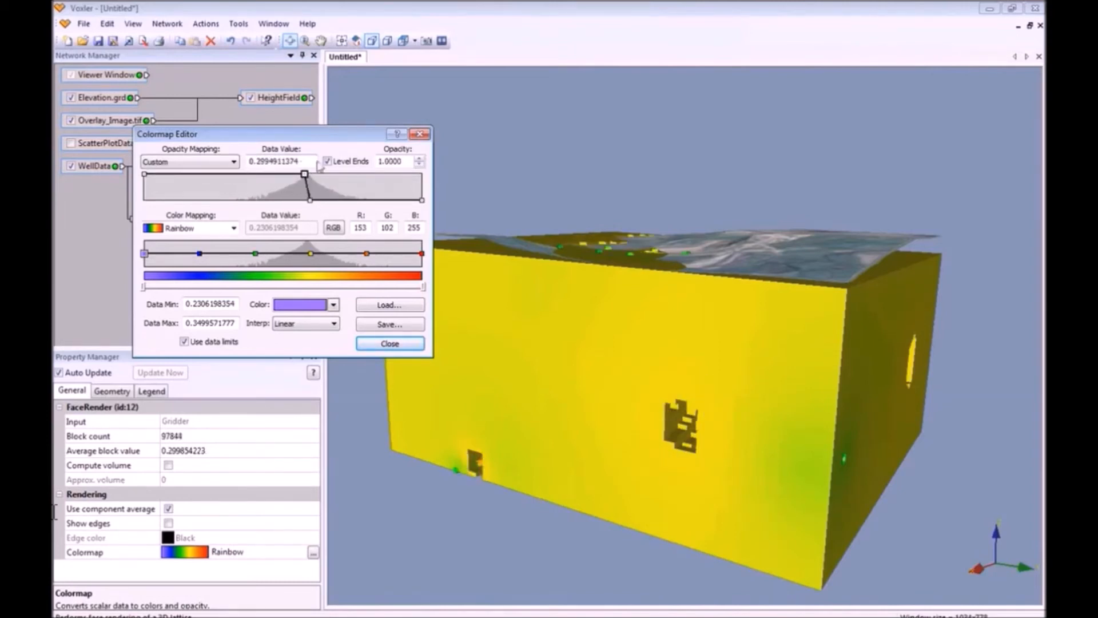
left_click(311, 200)
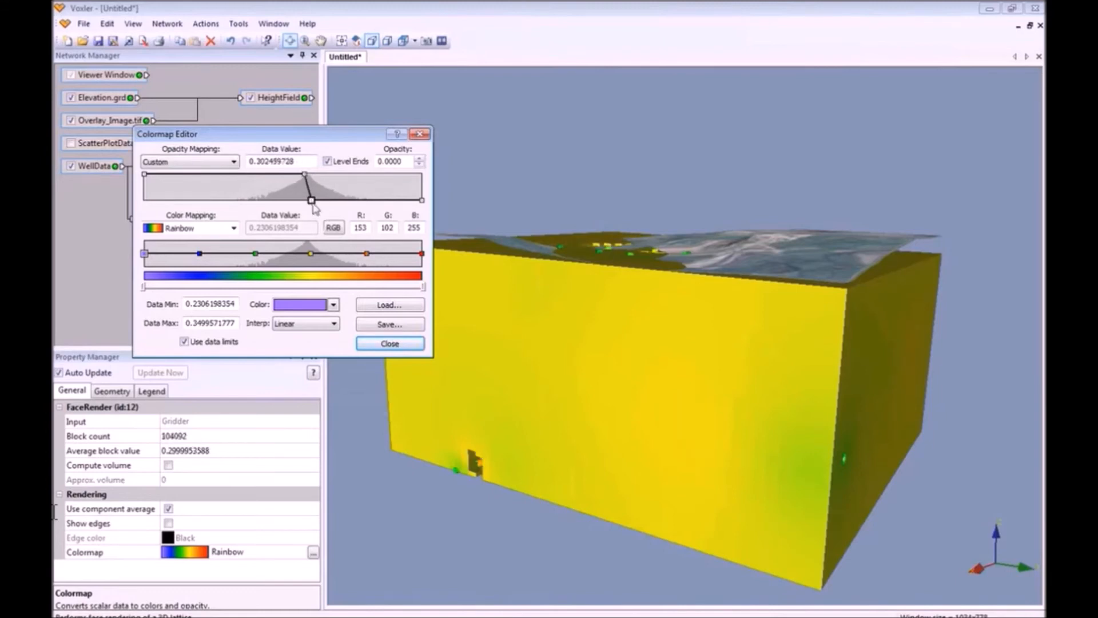
Set both opacity points' data values to 0.295 and close the Colormap Editor.
double_click(306, 161)
type(".295")
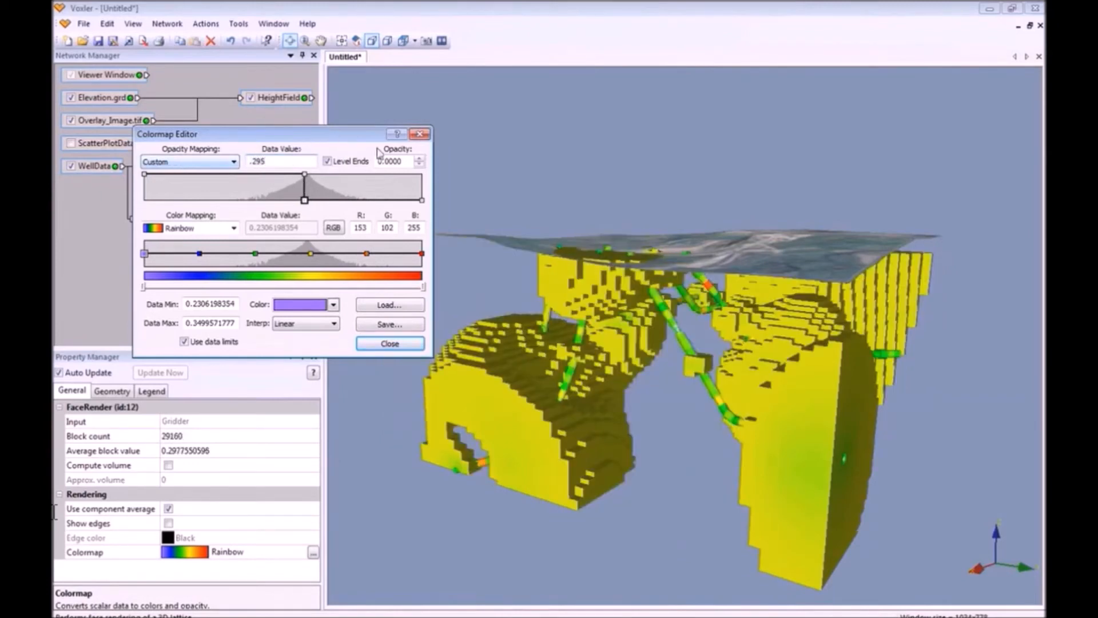
left_click(304, 174)
left_click_drag(299, 161, 250, 161)
type(".295")
left_click(410, 161)
left_click(304, 200)
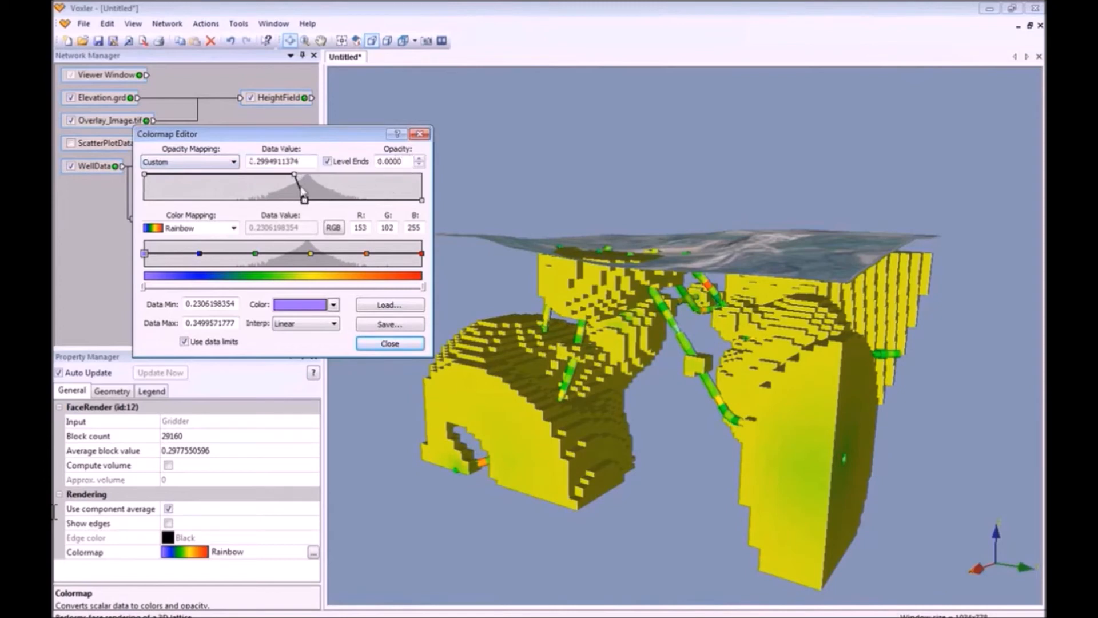
type(".295")
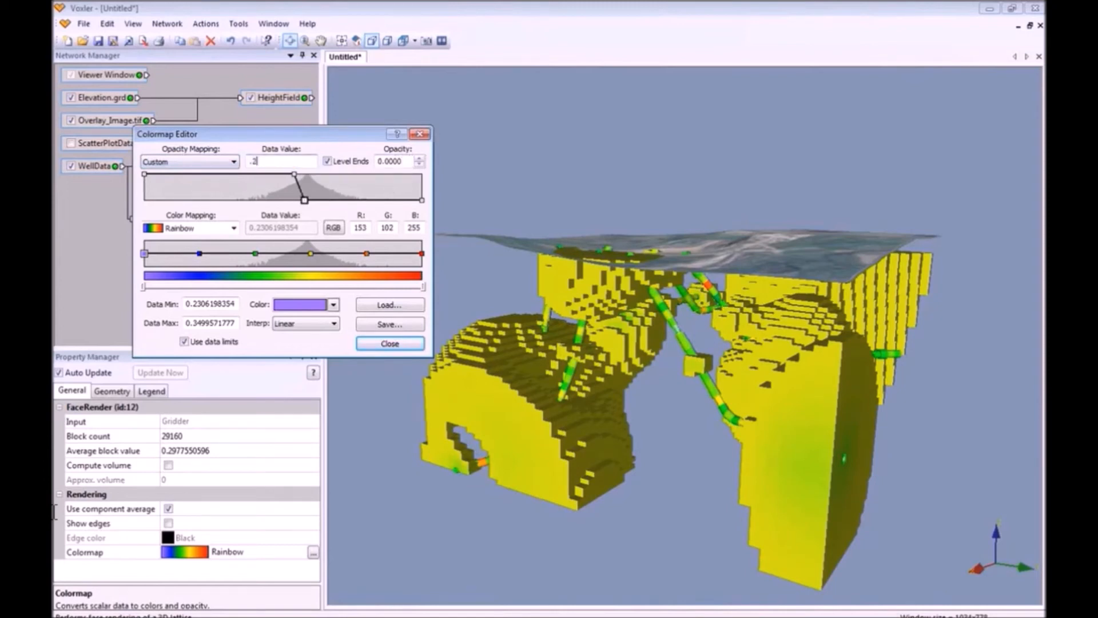
left_click(409, 162)
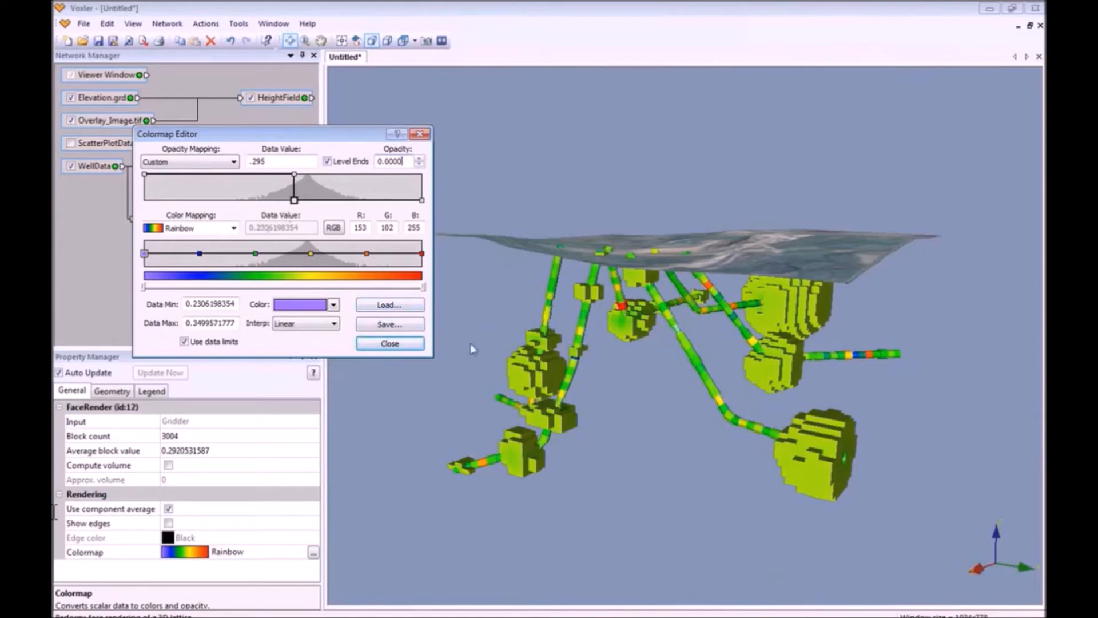
left_click(420, 344)
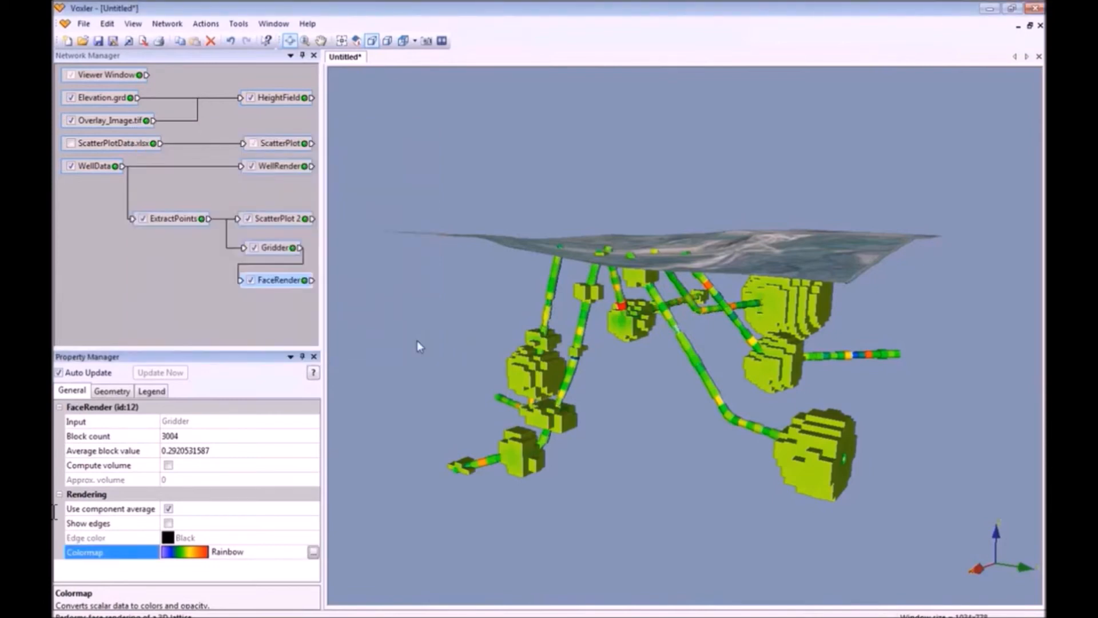
Move the bottom opacity point to about 0.317 so the whole block model renders solid, then show its extent limits.
left_click_drag(998, 373, 757, 359)
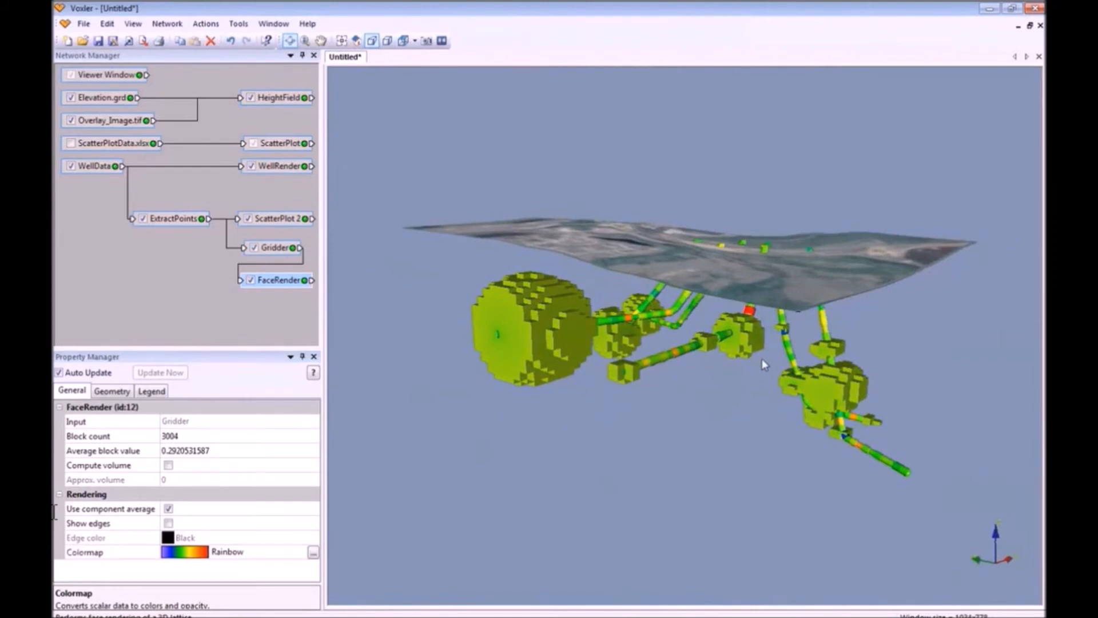
left_click(312, 552)
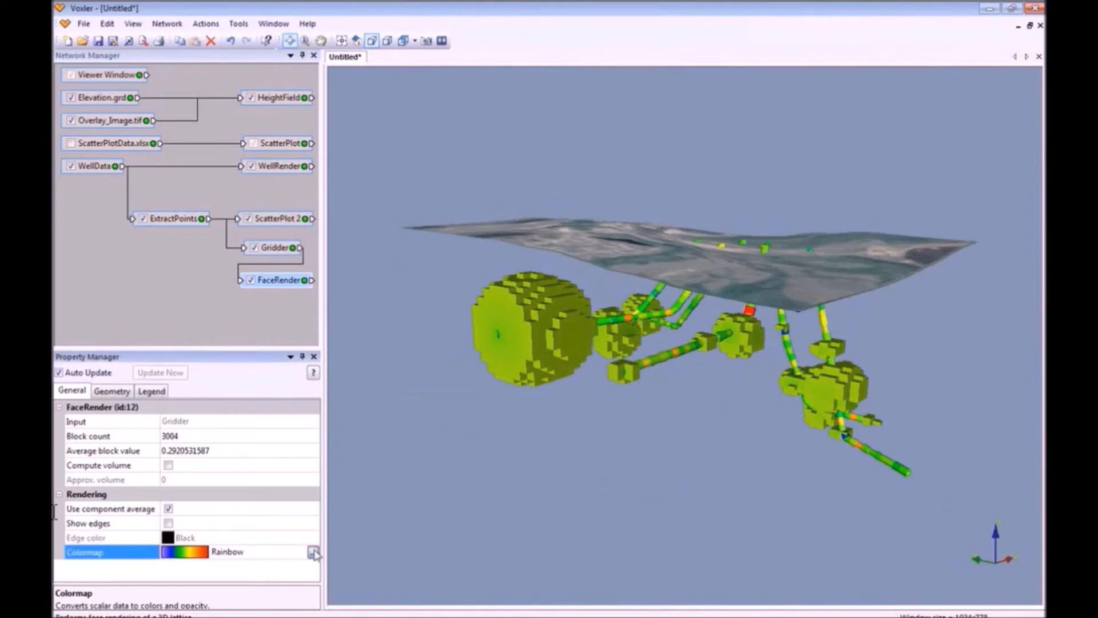
left_click_drag(293, 404, 340, 275)
left_click_drag(261, 336, 313, 310)
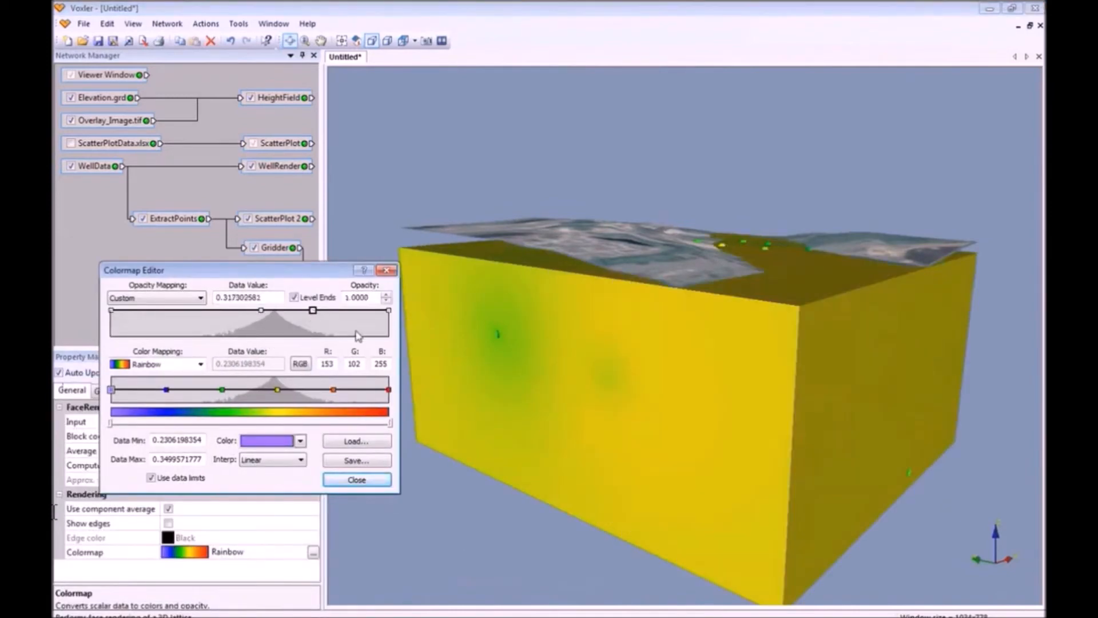
left_click(382, 481)
left_click(119, 392)
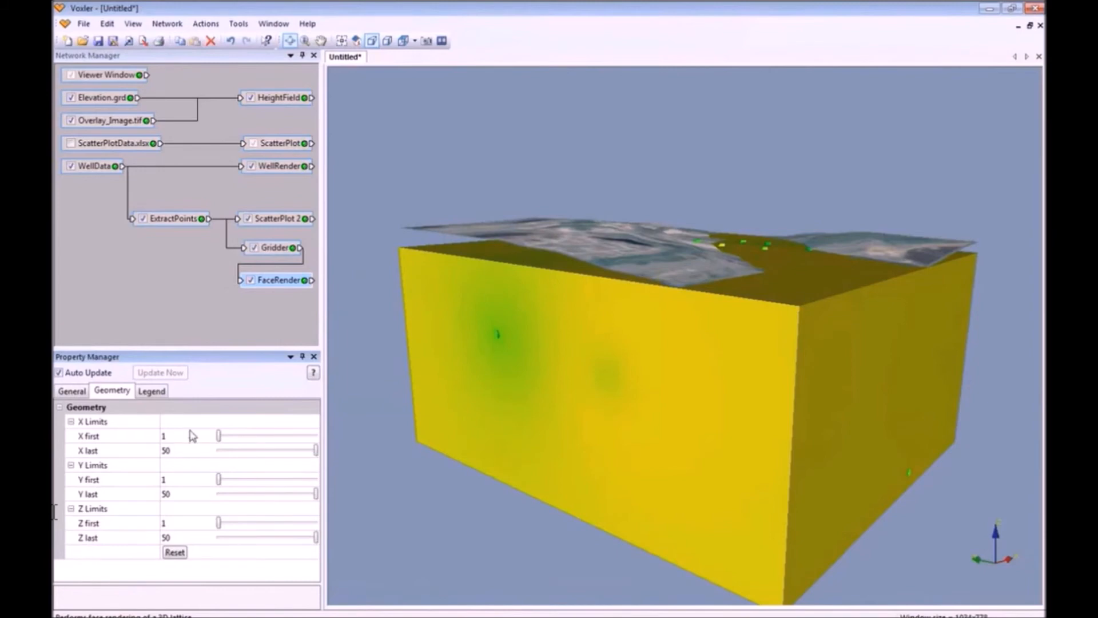
Crop the block model's X node range, ending it at X node 47.
left_click(220, 437)
left_click_drag(220, 439, 311, 461)
left_click_drag(707, 338, 629, 464)
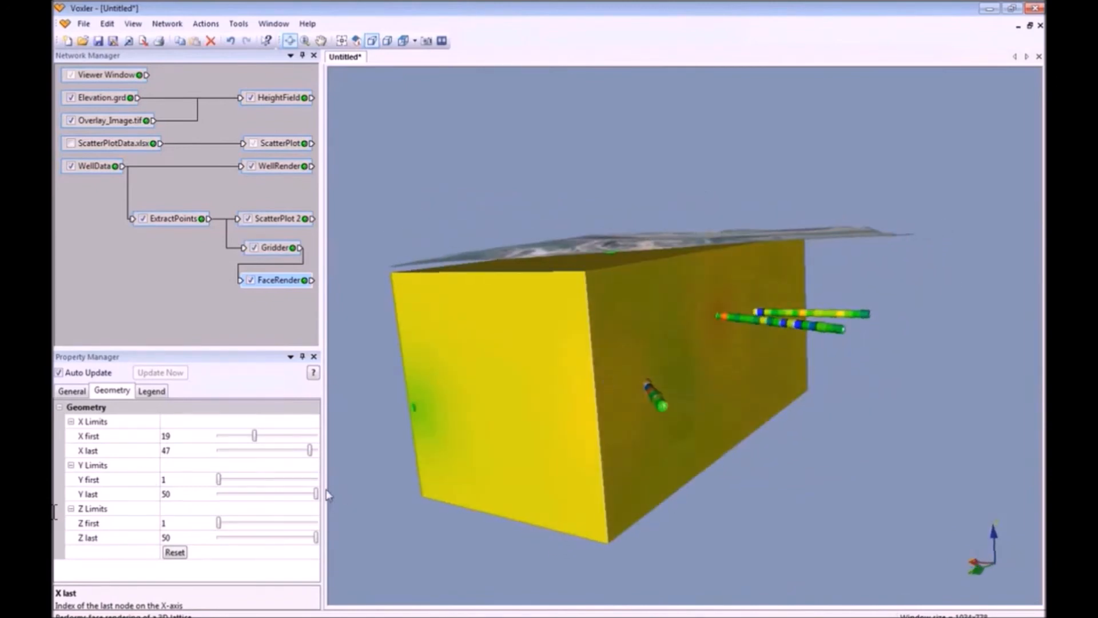
Trim the Y and Z last limits to slice the drillholes, then restore Y to 1–50.
left_click_drag(316, 493, 259, 498)
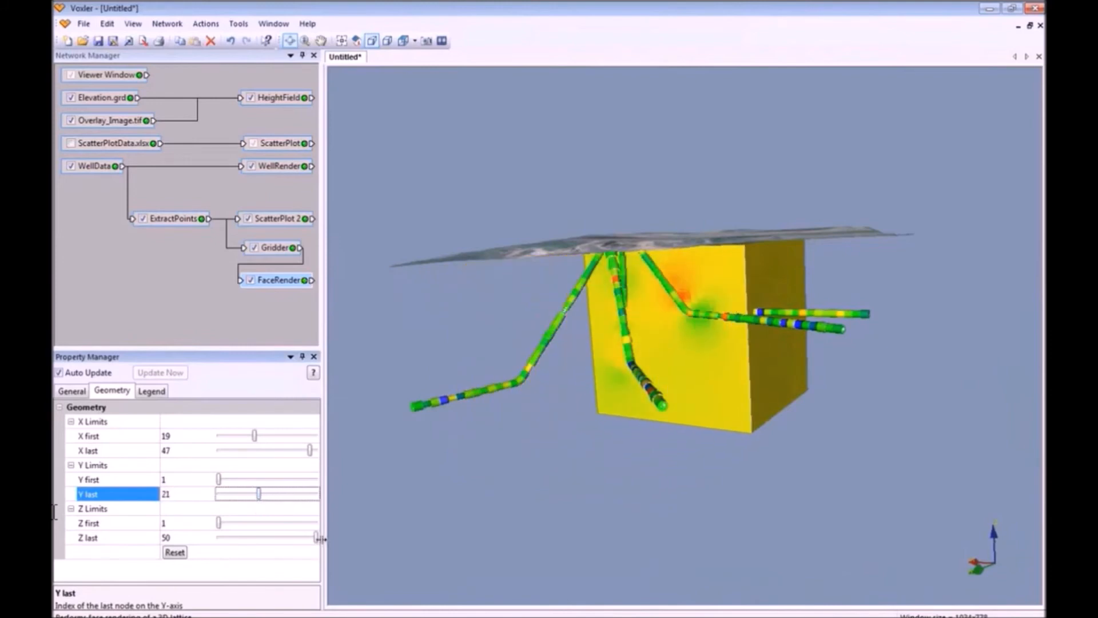
mouse_move(316, 539)
left_mouse_down()
mouse_move(238, 560)
mouse_move(316, 538)
left_mouse_up()
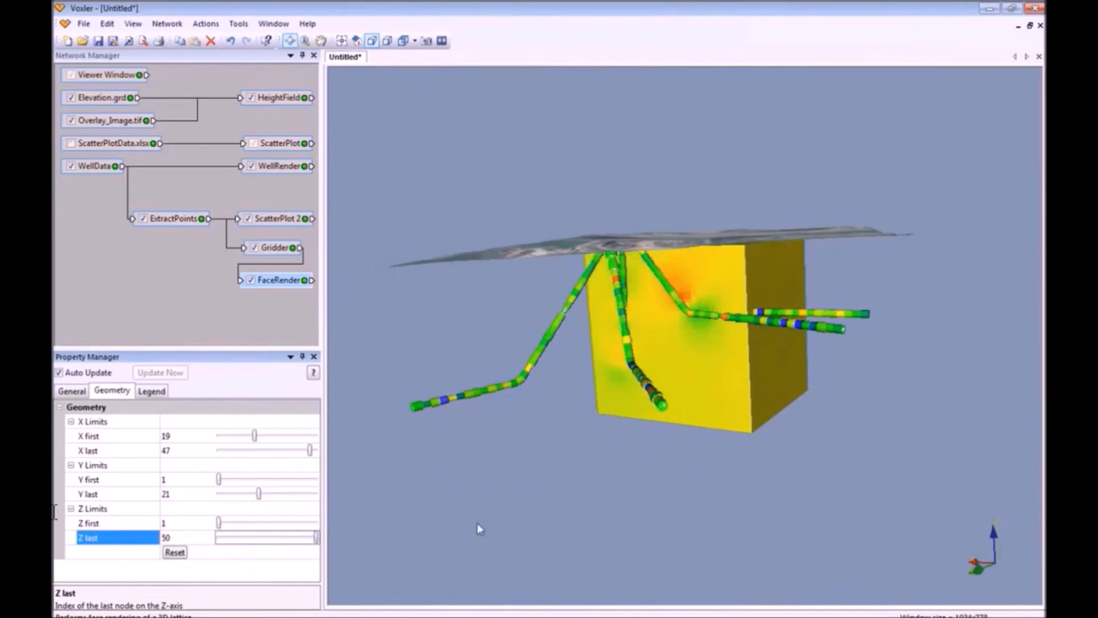
left_click_drag(803, 378, 764, 392)
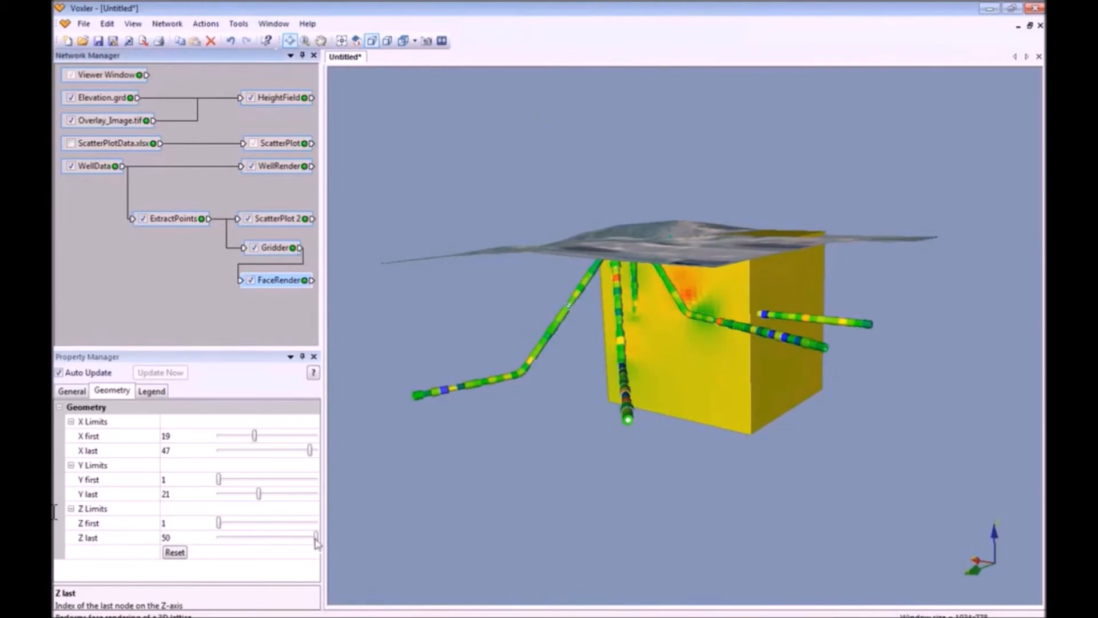
left_click_drag(259, 494, 316, 494)
left_click_drag(255, 436, 217, 435)
Make blocks below 0.295 transparent and compute the visible high-grade volume, about 13877146.7.
left_click(75, 392)
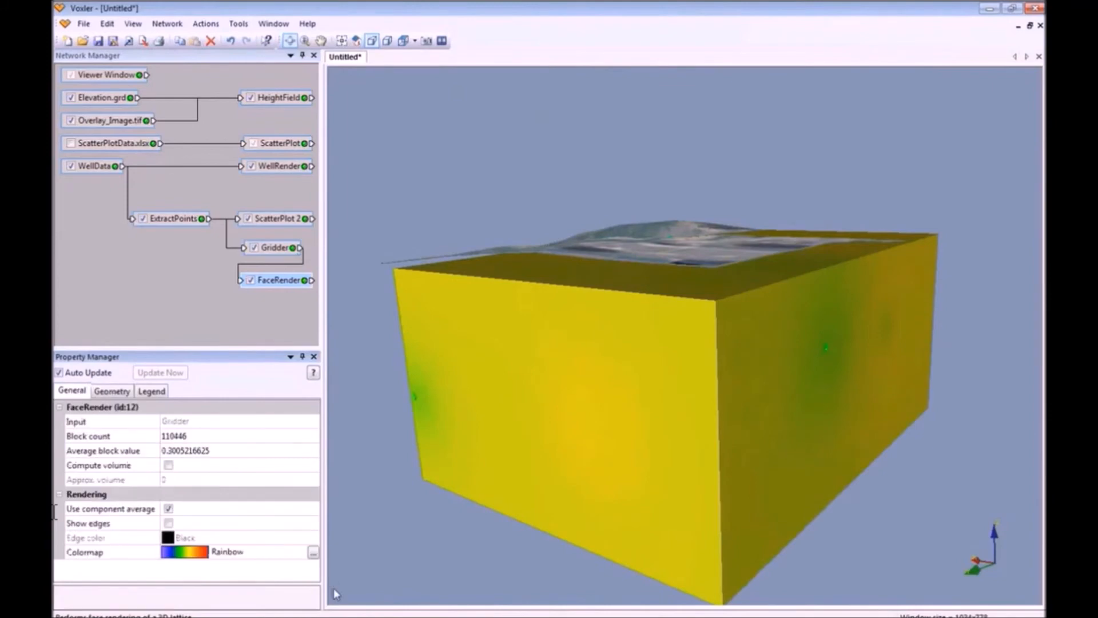
left_click(314, 552)
left_click_drag(273, 399, 345, 258)
left_click_drag(338, 297, 288, 342)
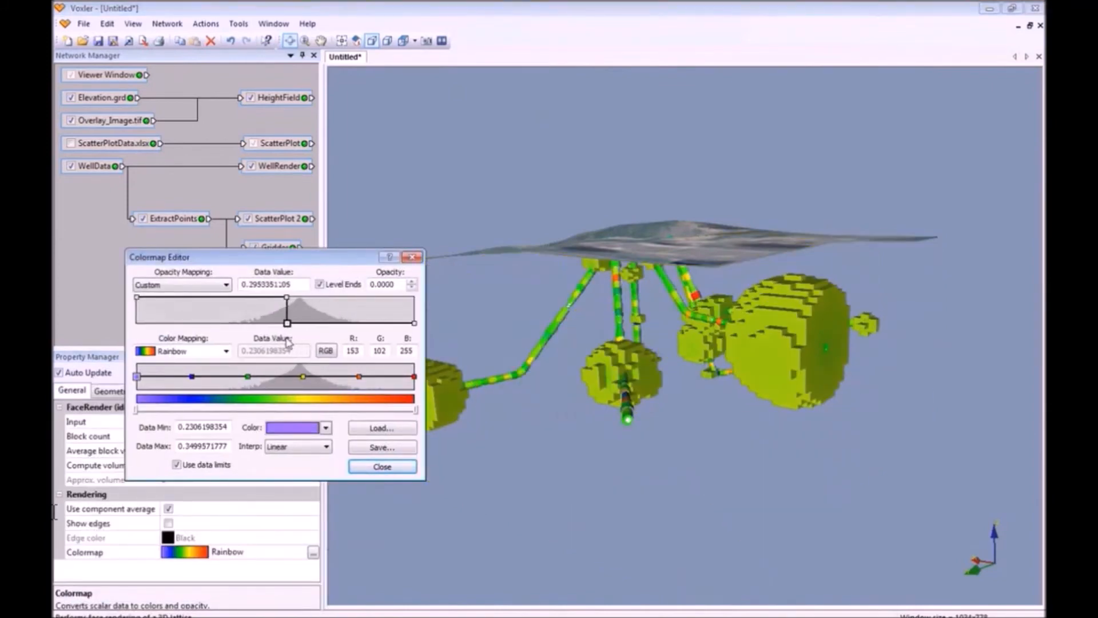
type(".29")
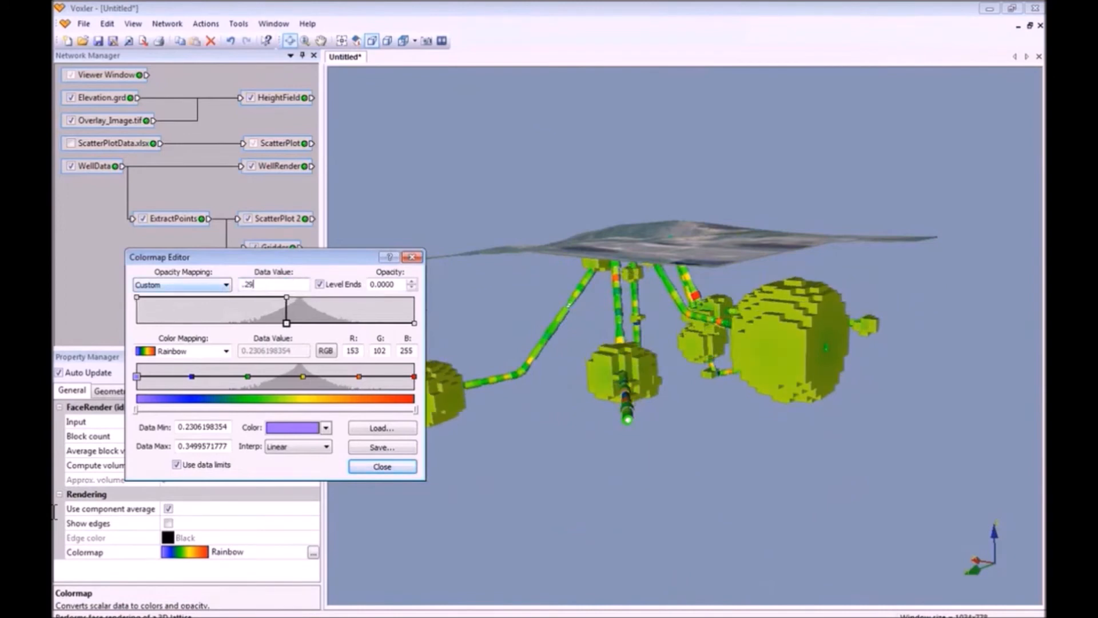
key("Tab")
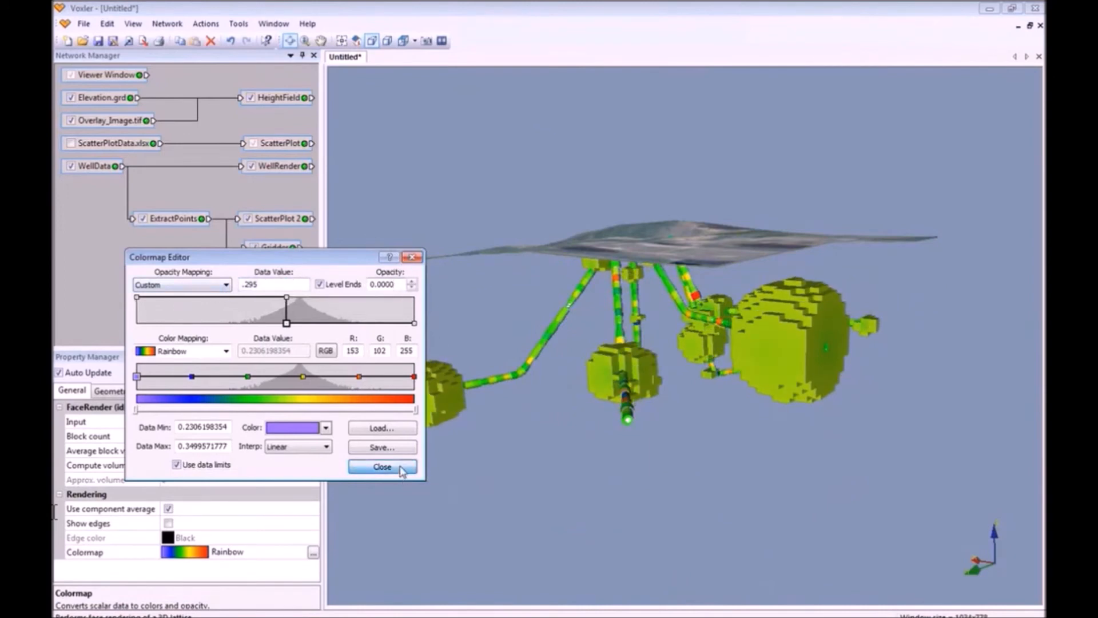
left_click(382, 466)
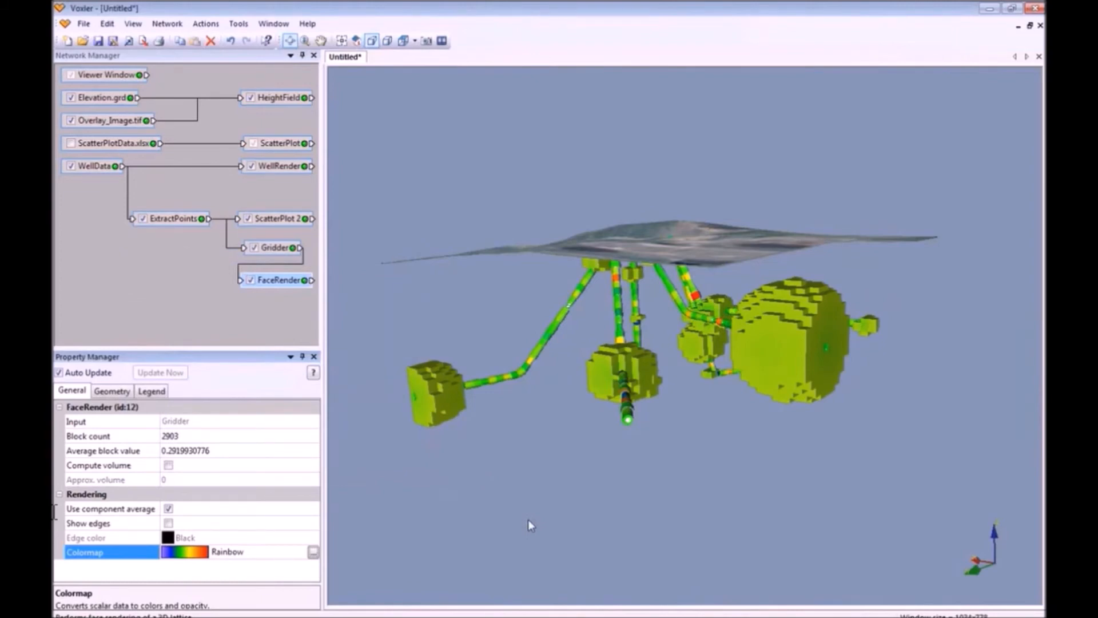
left_click(168, 465)
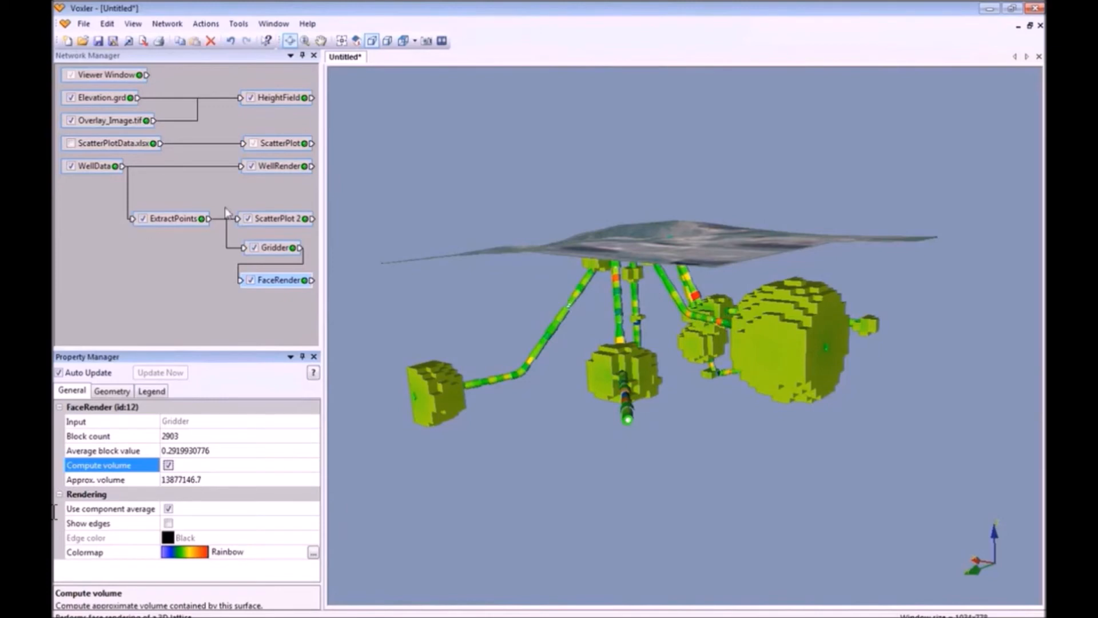
Add an Isosurface module to the Gridder output and hide the FaceRender block model.
right_click(272, 253)
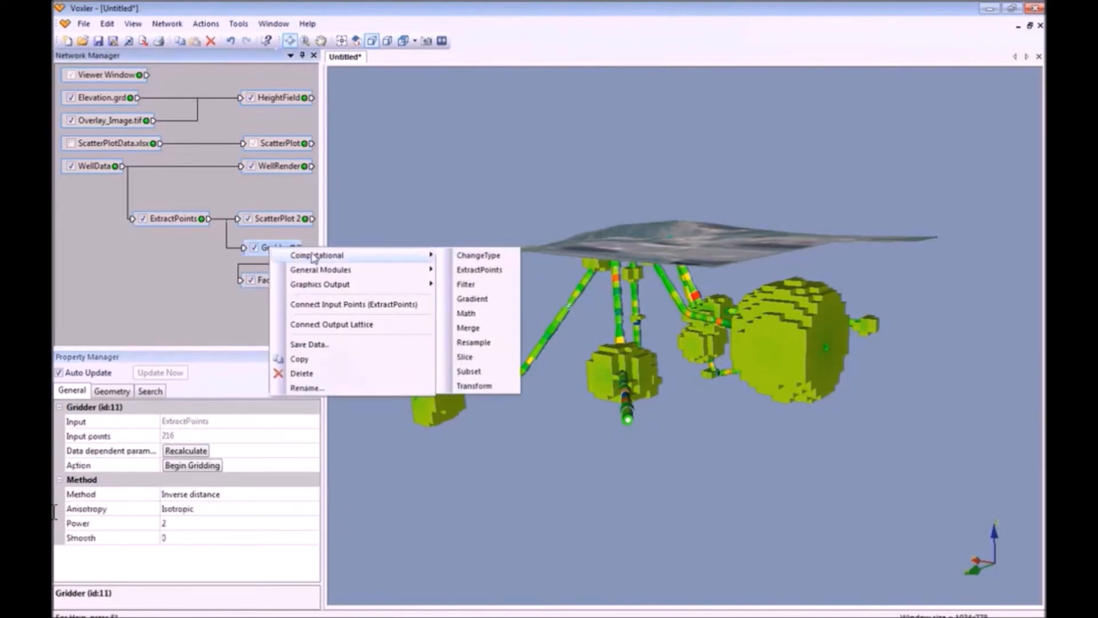
mouse_move(332, 286)
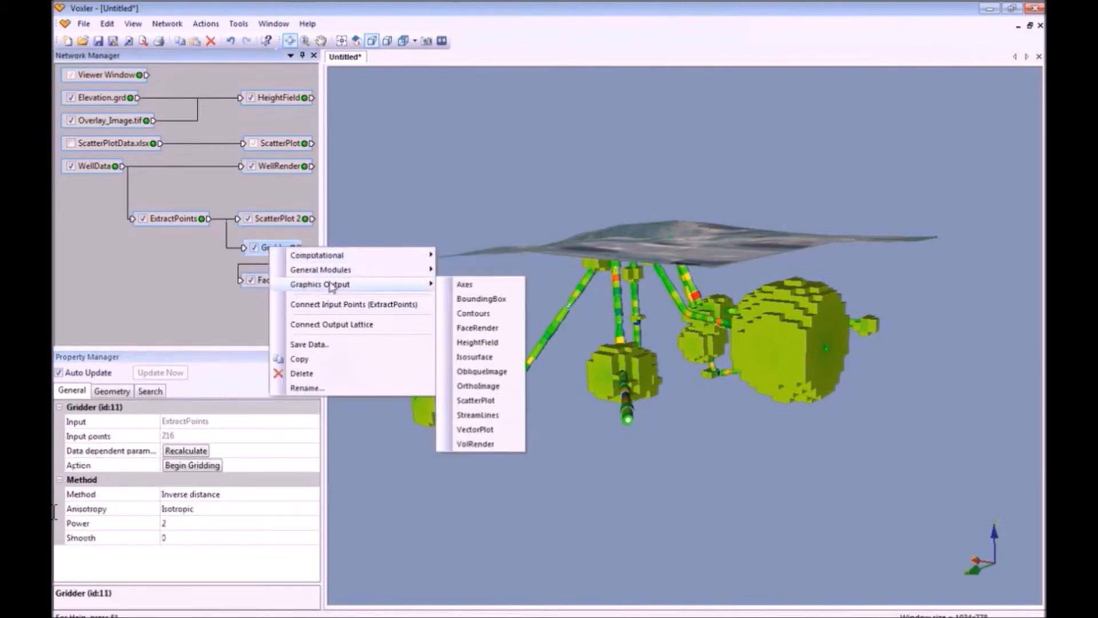
left_click(497, 357)
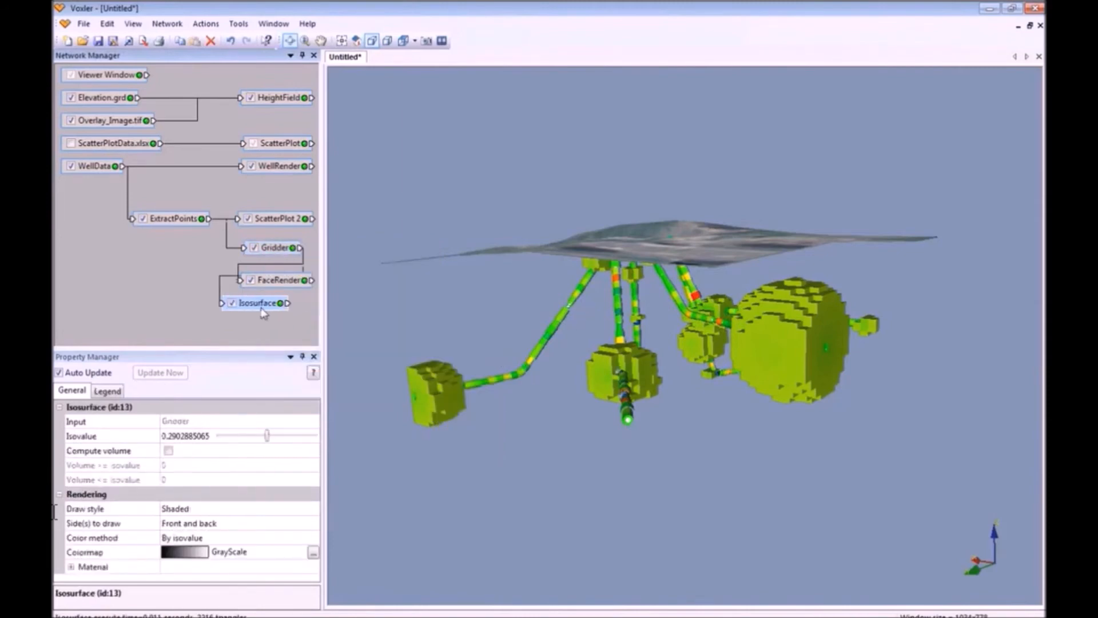
left_click(251, 279)
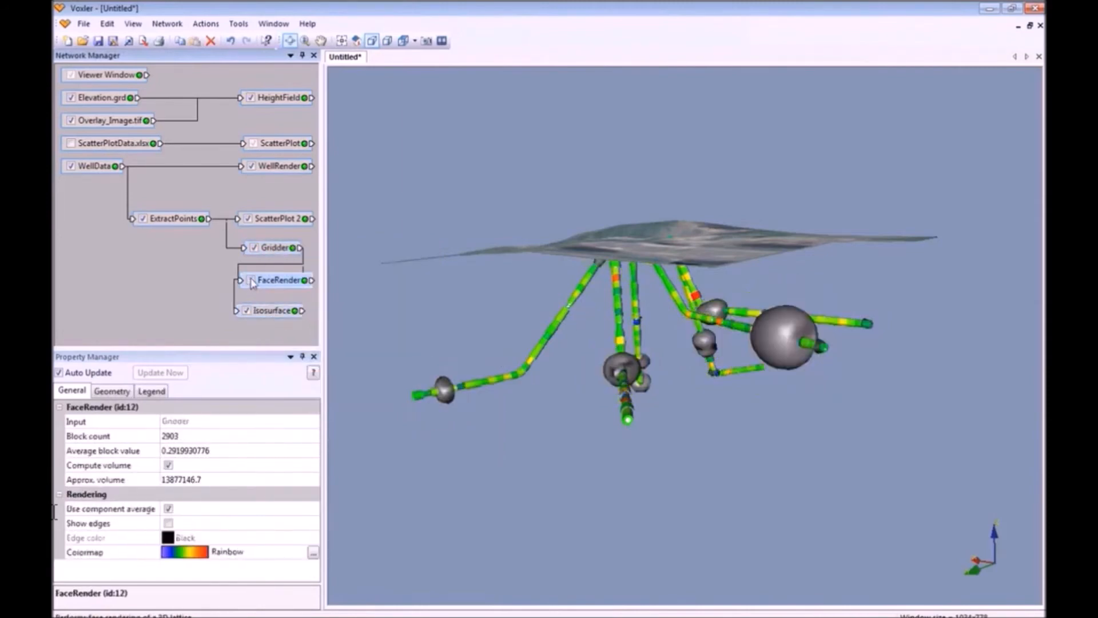
Colour the isosurfaces with the Rainbow colormap and begin changing the isovalue to 0.295.
left_click(280, 310)
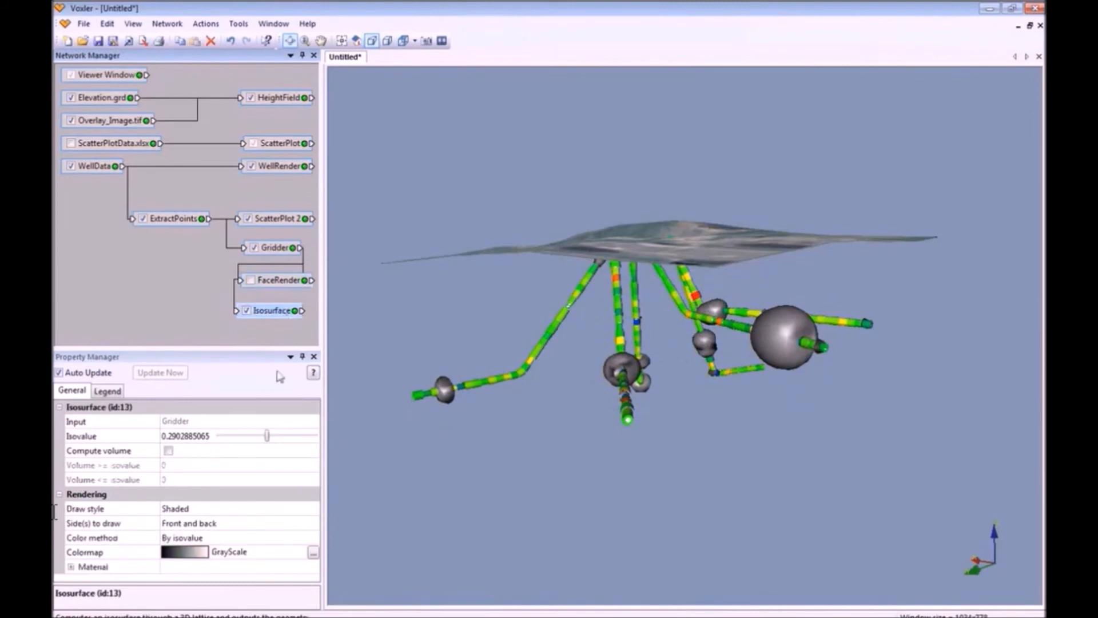
left_click(198, 557)
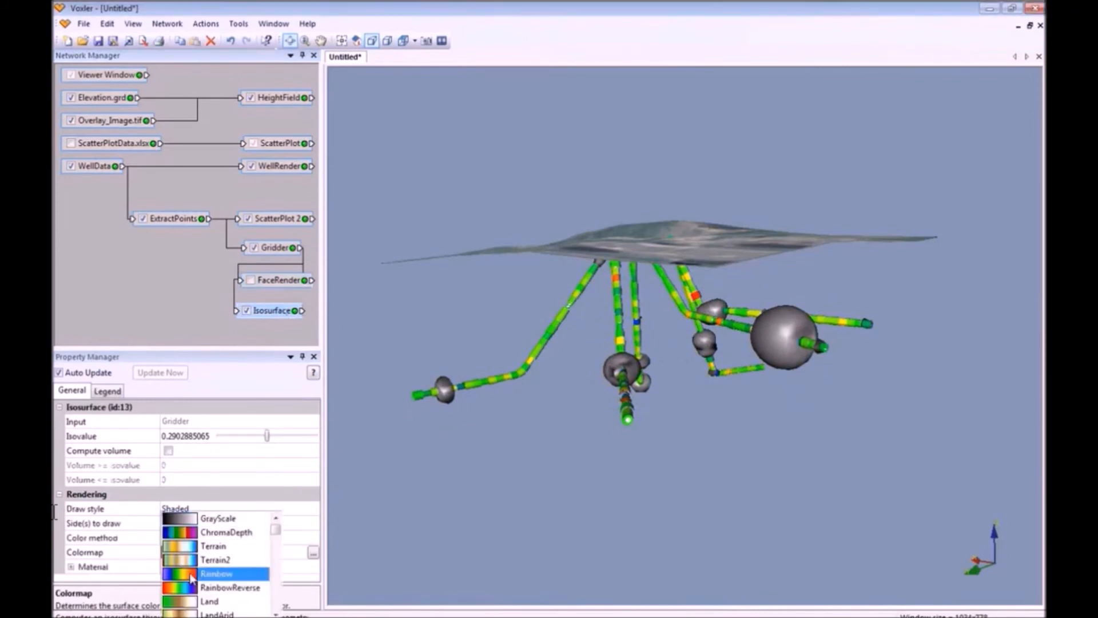
left_click(191, 574)
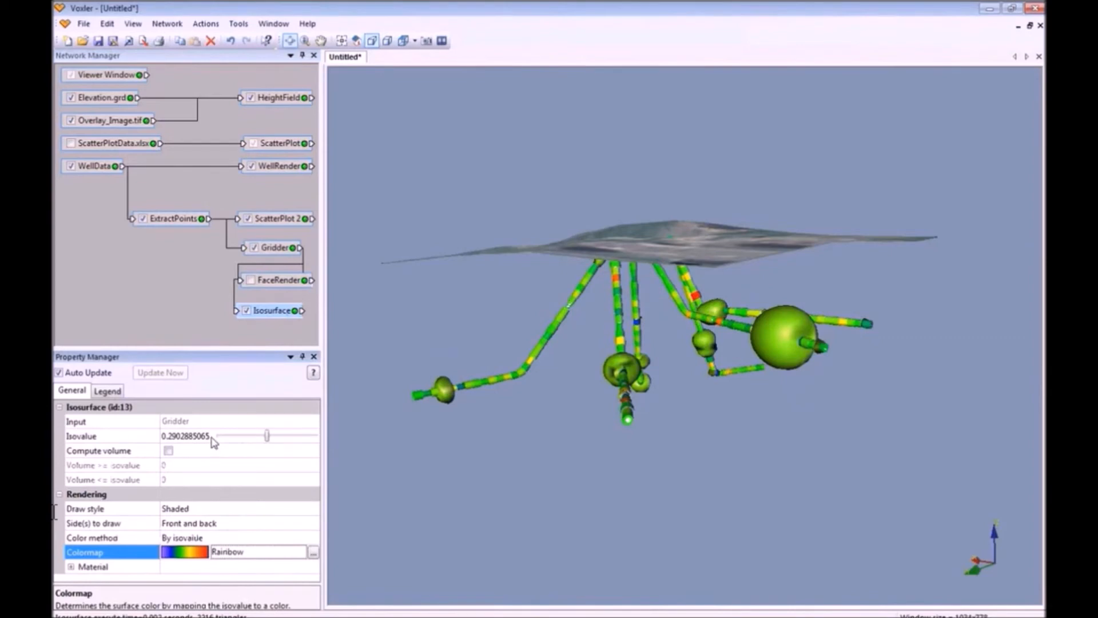
left_click(124, 439)
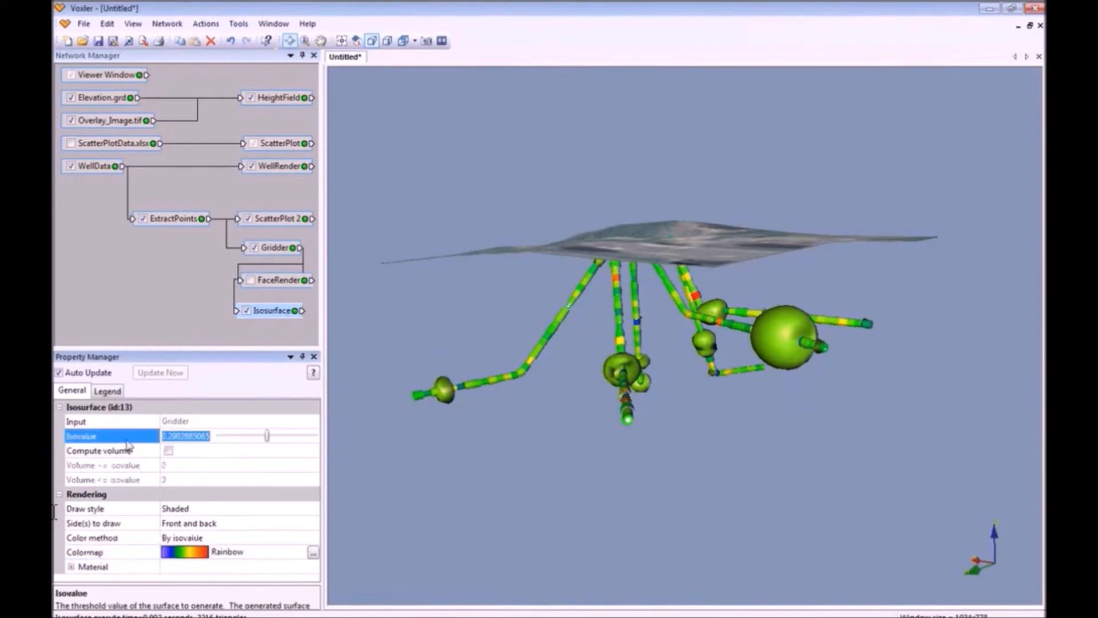
type("295")
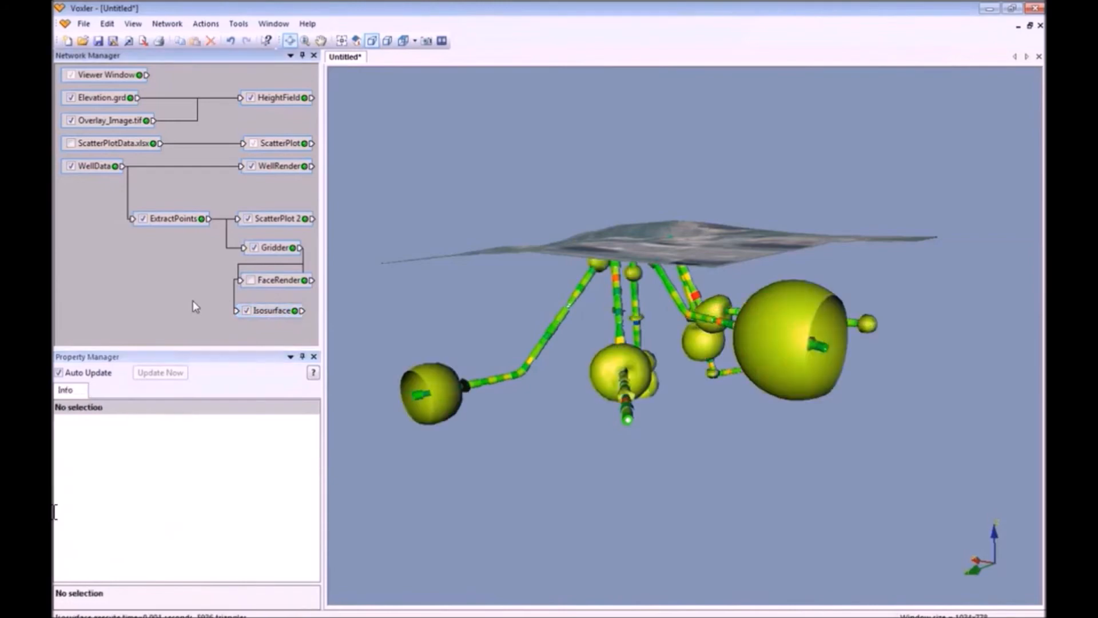
Compare the FaceRender blocks with the isosurface, then compute the isosurface's enclosed volume.
left_click(283, 317)
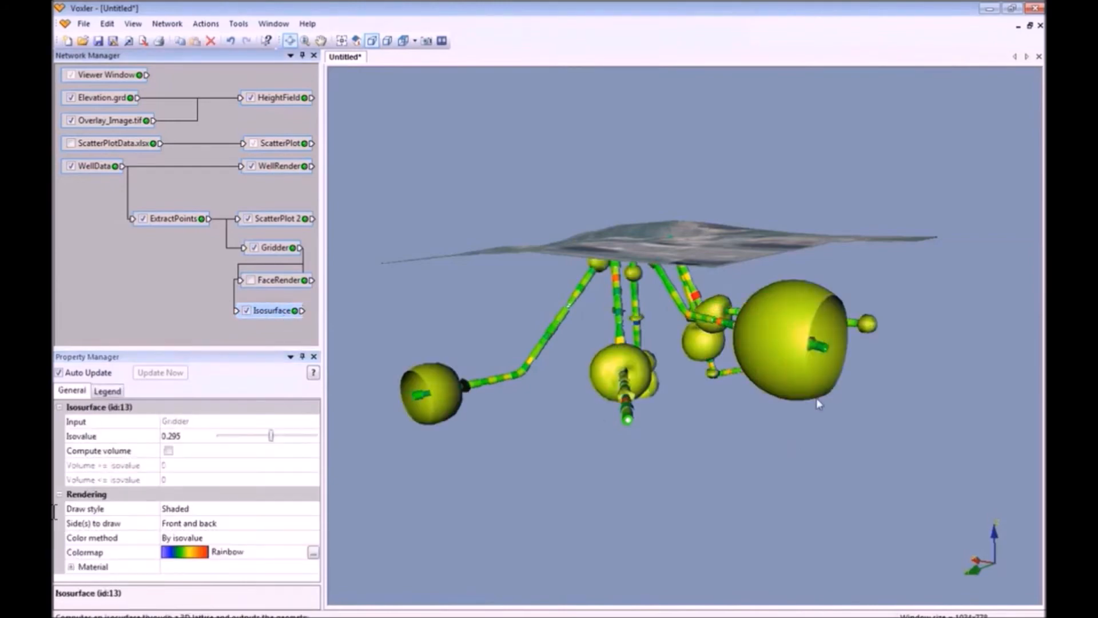
left_click(251, 281)
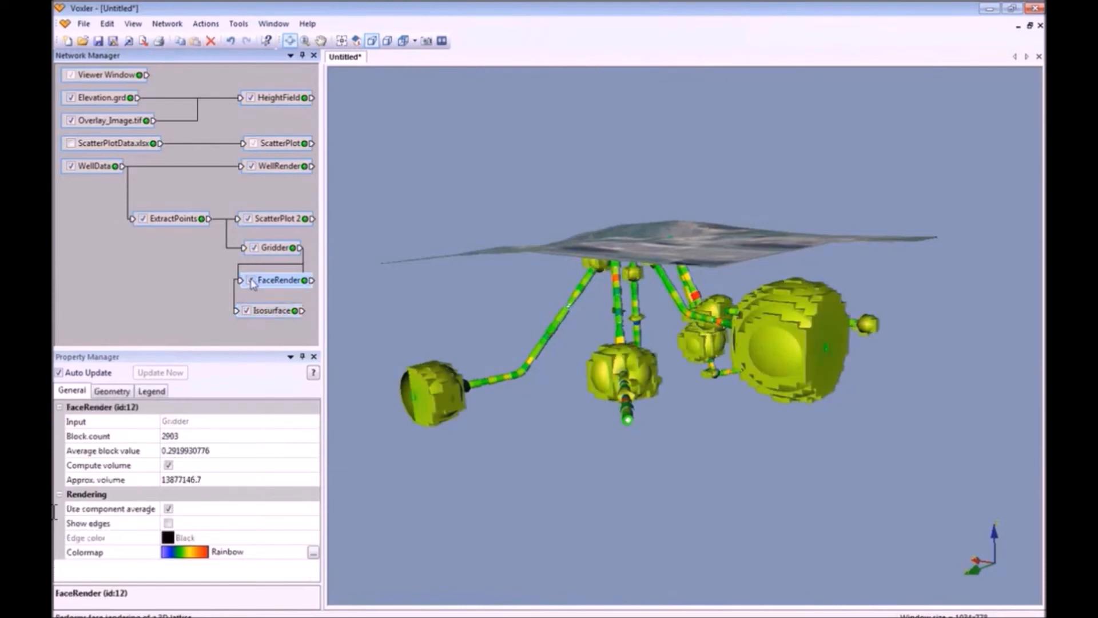
left_click(252, 280)
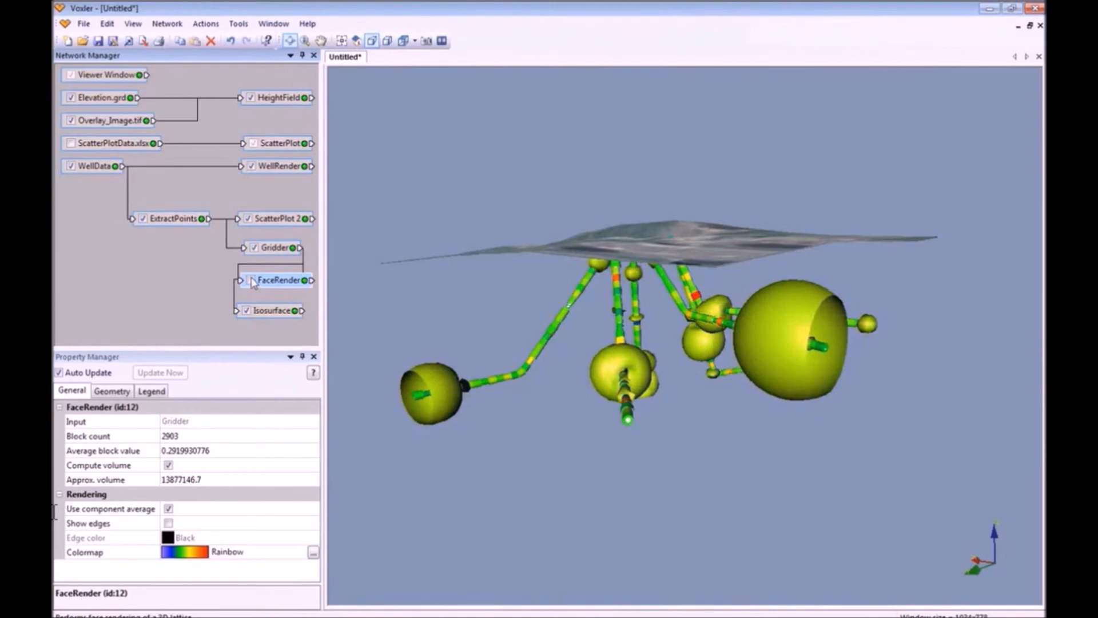
left_click(276, 312)
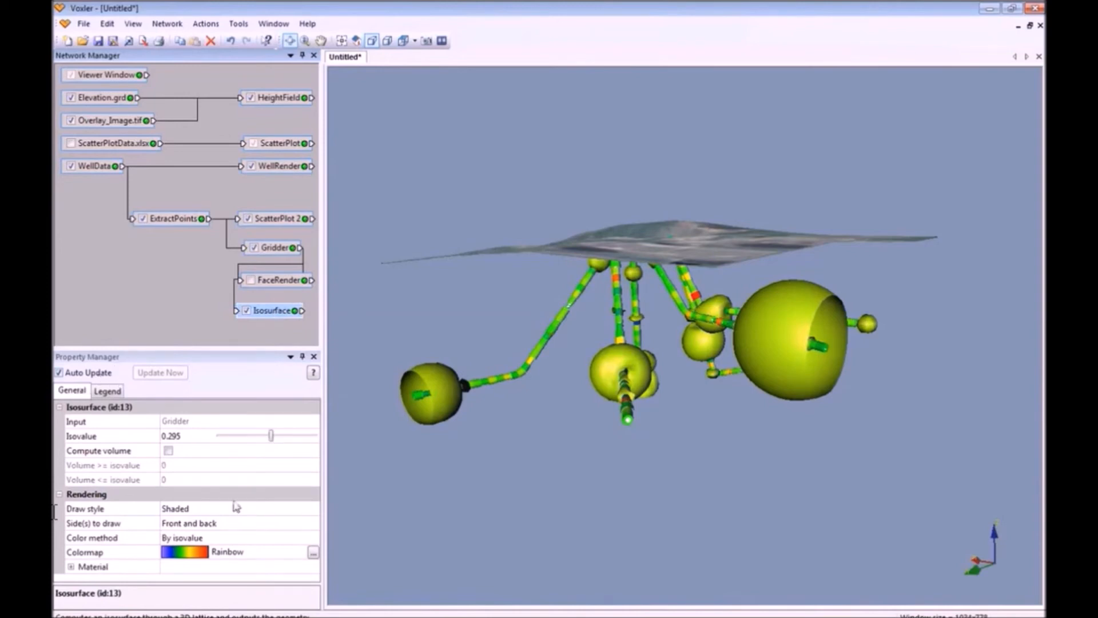
left_click(168, 450)
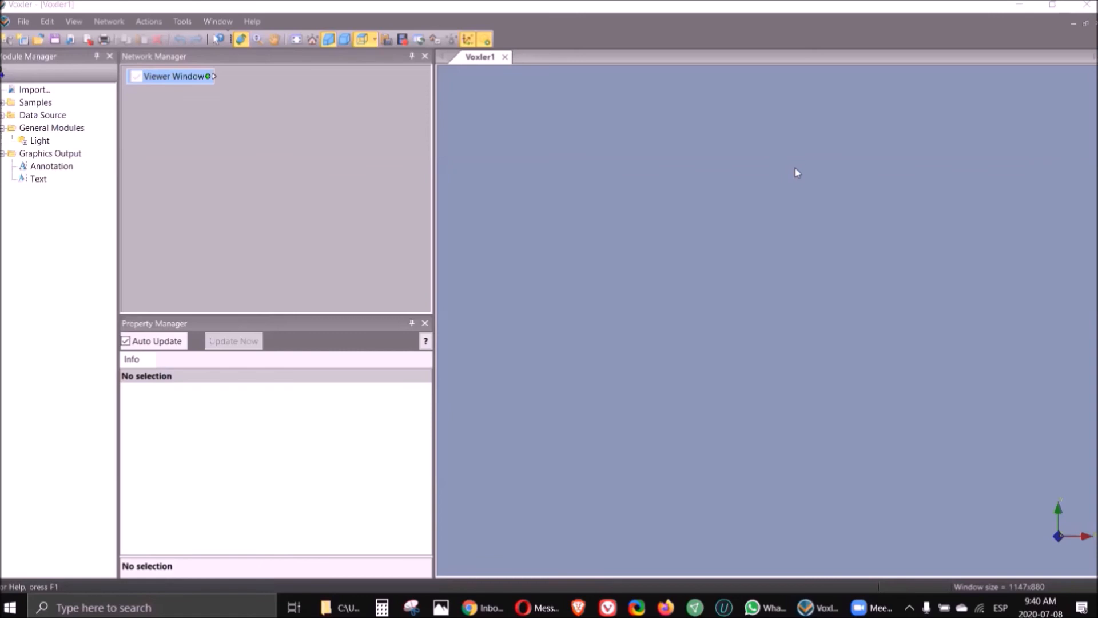
Import Sarialan topo.dat.grd from the Resource data folder as a curvilinear lattice.
left_click(24, 21)
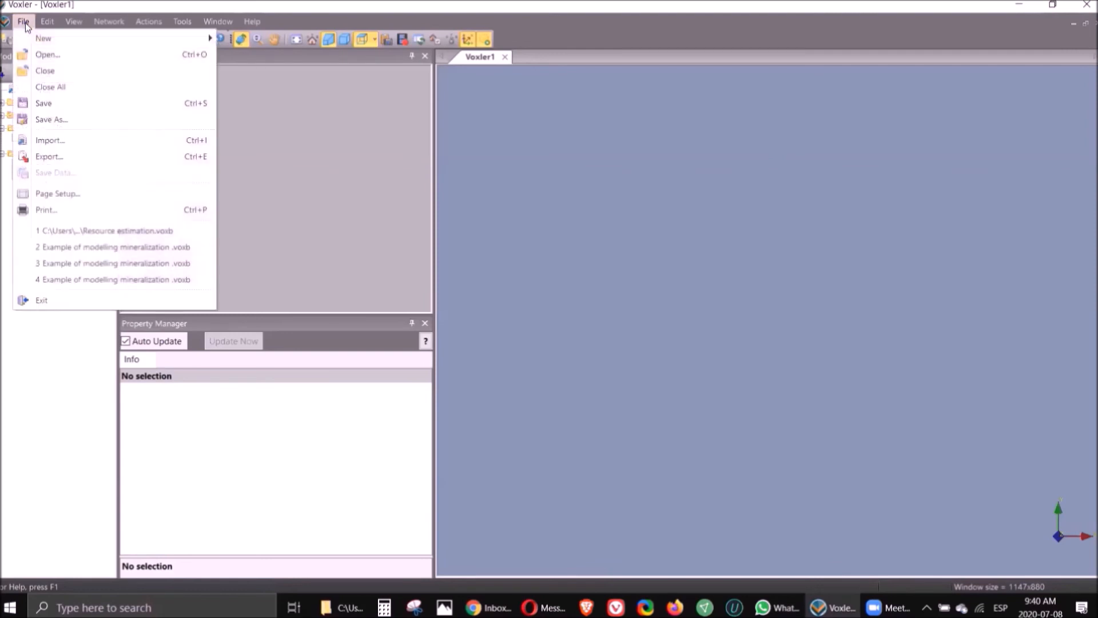
left_click(47, 57)
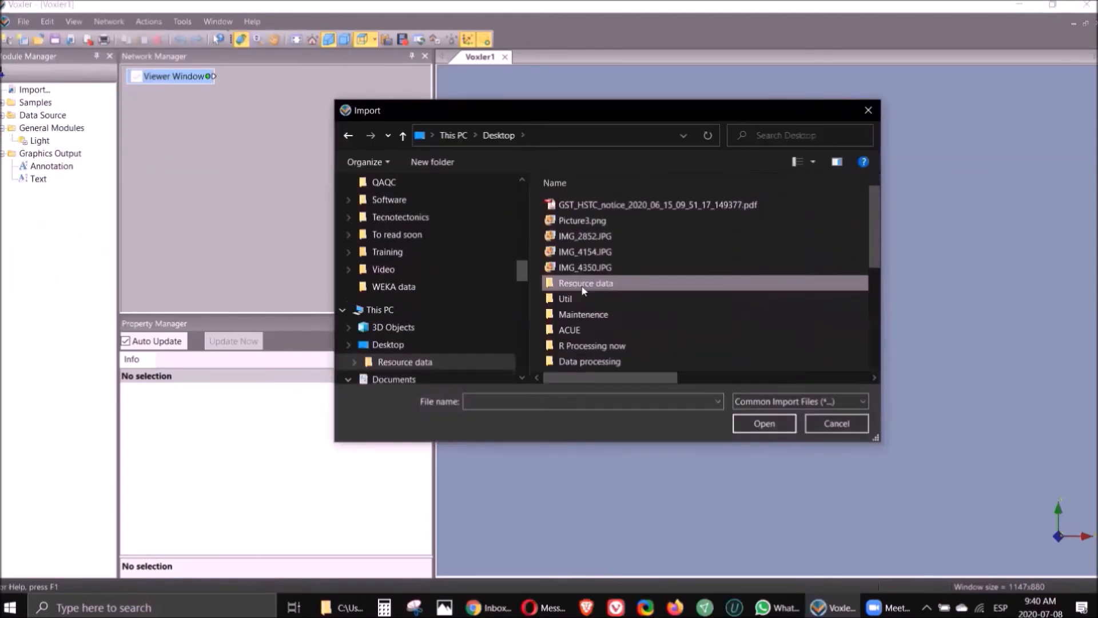
double_click(582, 288)
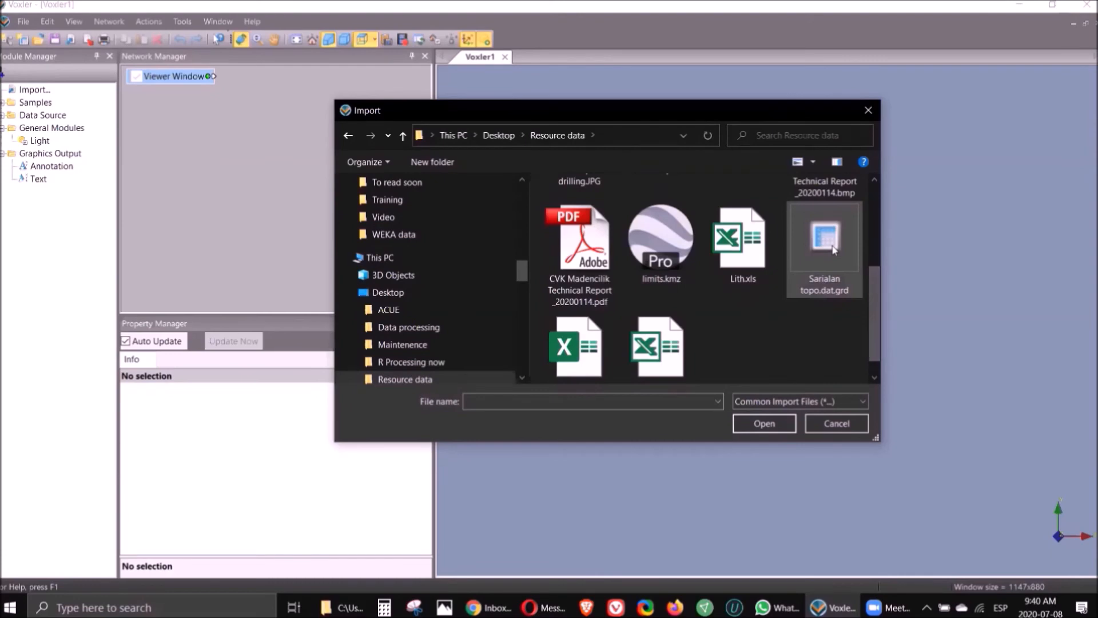
left_click(831, 242)
left_click(765, 423)
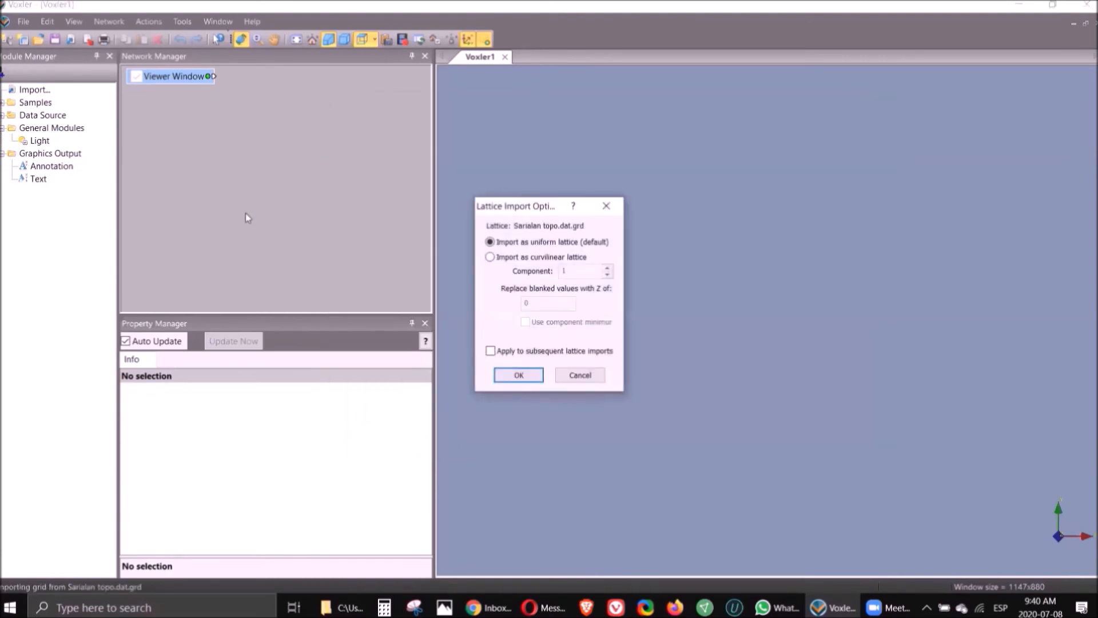
left_click(490, 257)
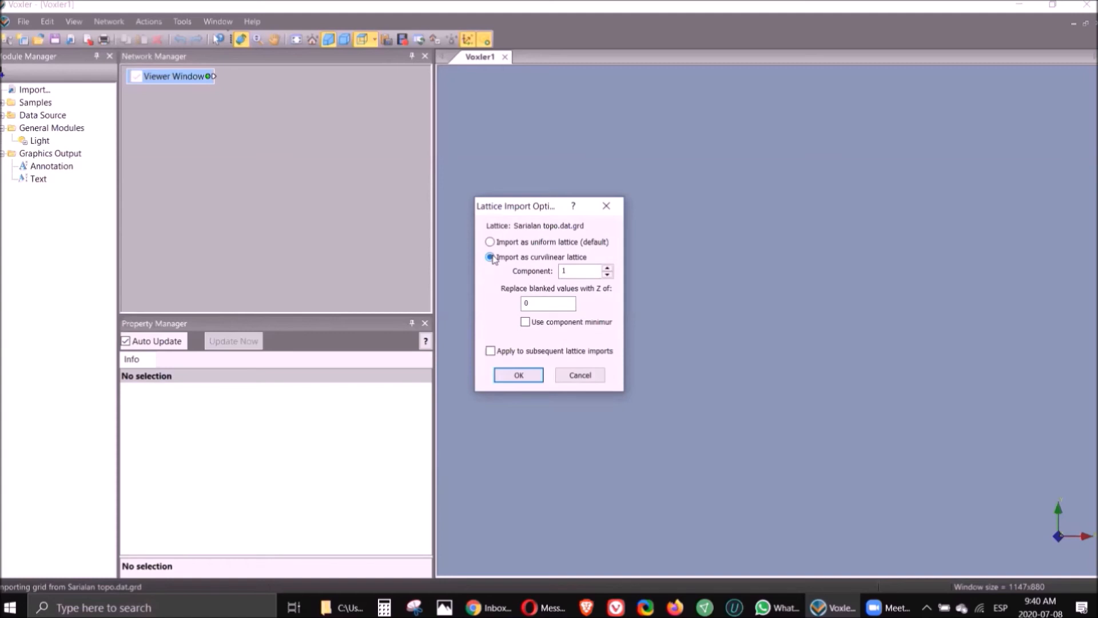
left_click(526, 376)
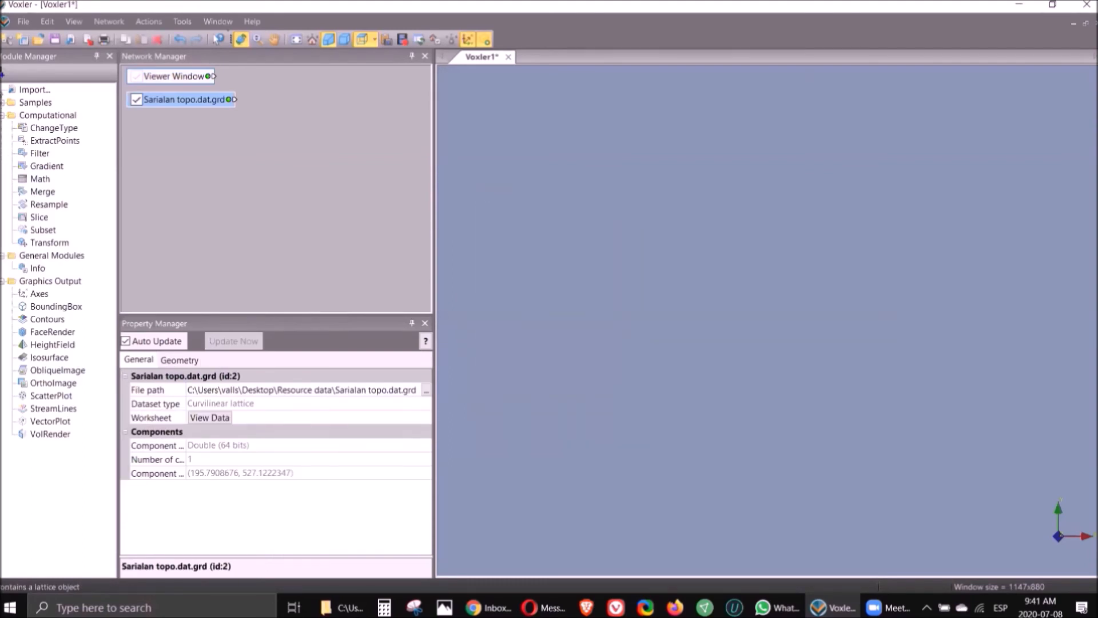
Import CVK Madencilik Technical Report _20200114.bmp from the Resource data folder.
left_click(23, 22)
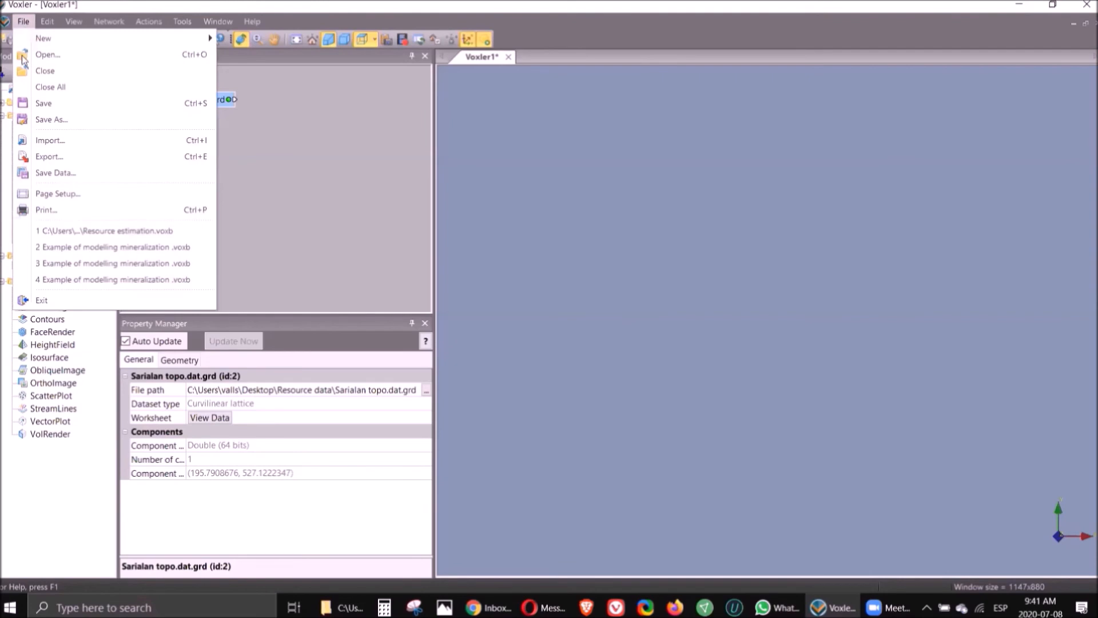
left_click(50, 145)
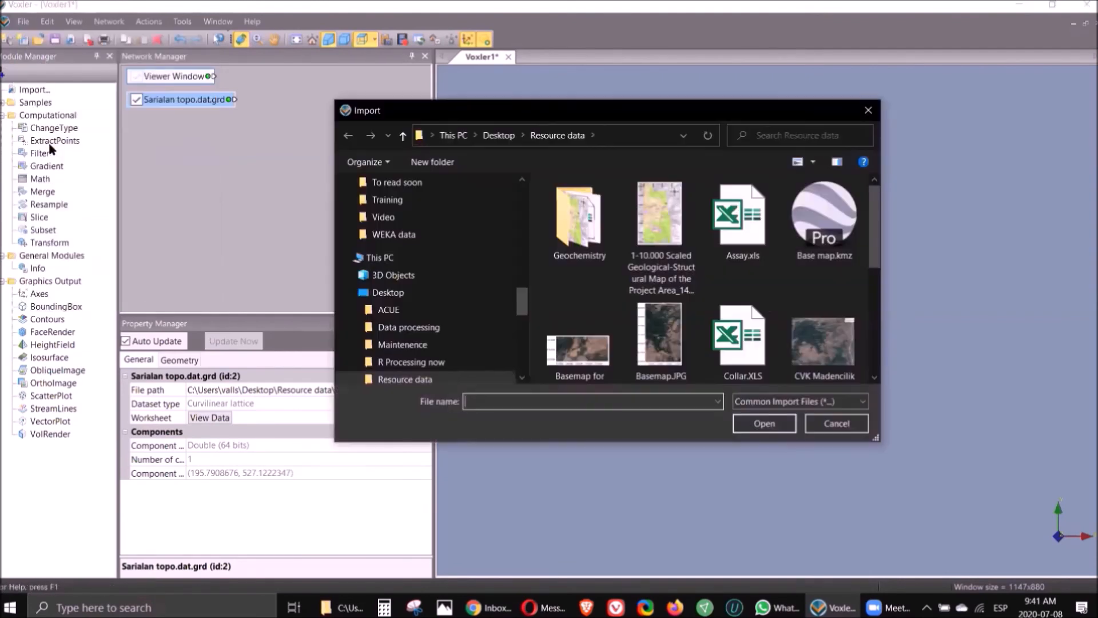
left_click(873, 378)
left_click(824, 318)
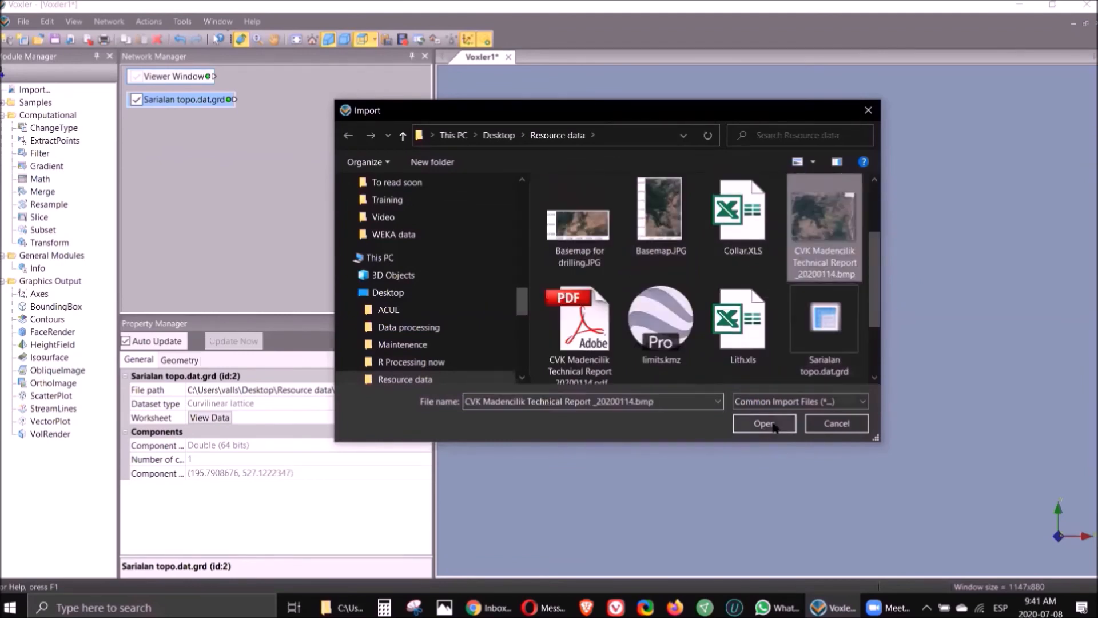
left_click(764, 423)
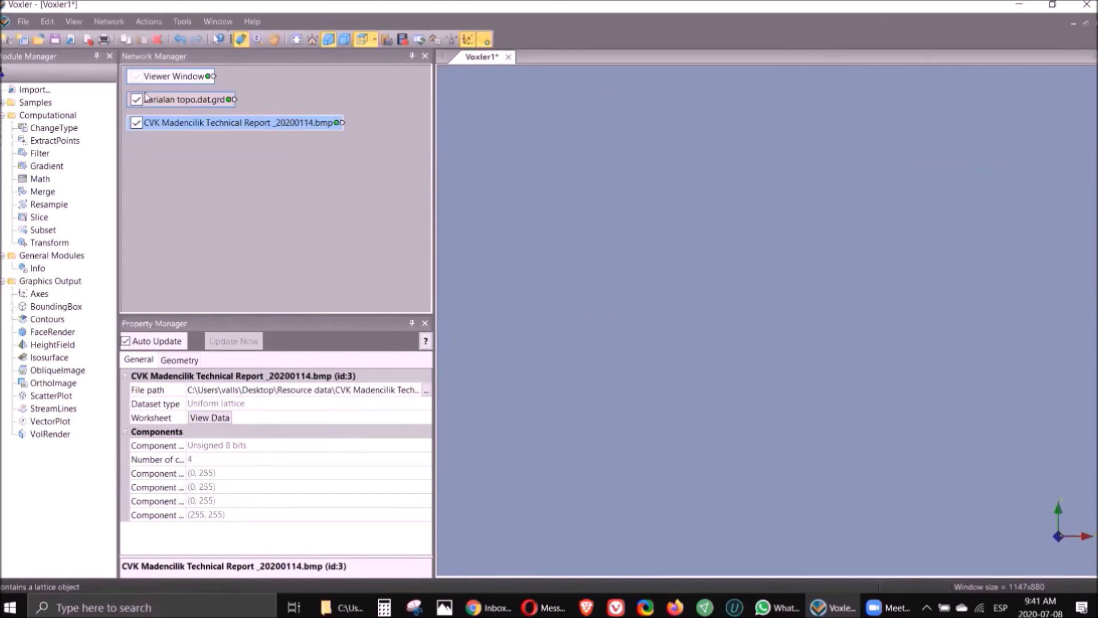
left_click(171, 103)
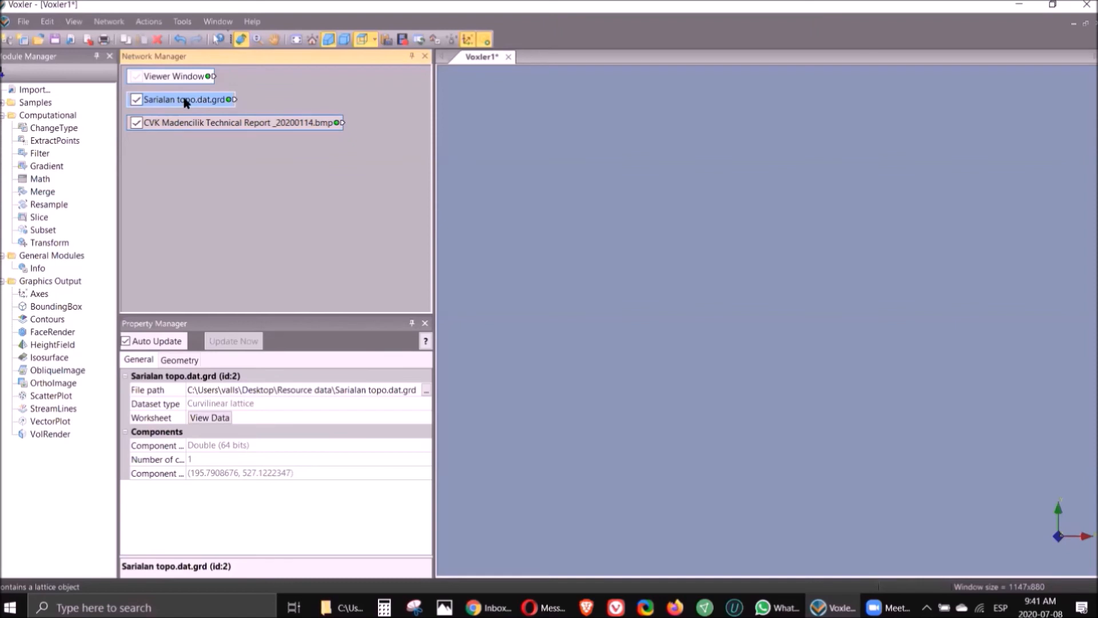
Add a HeightField graphics output to the Sarialan topography grid.
right_click(185, 103)
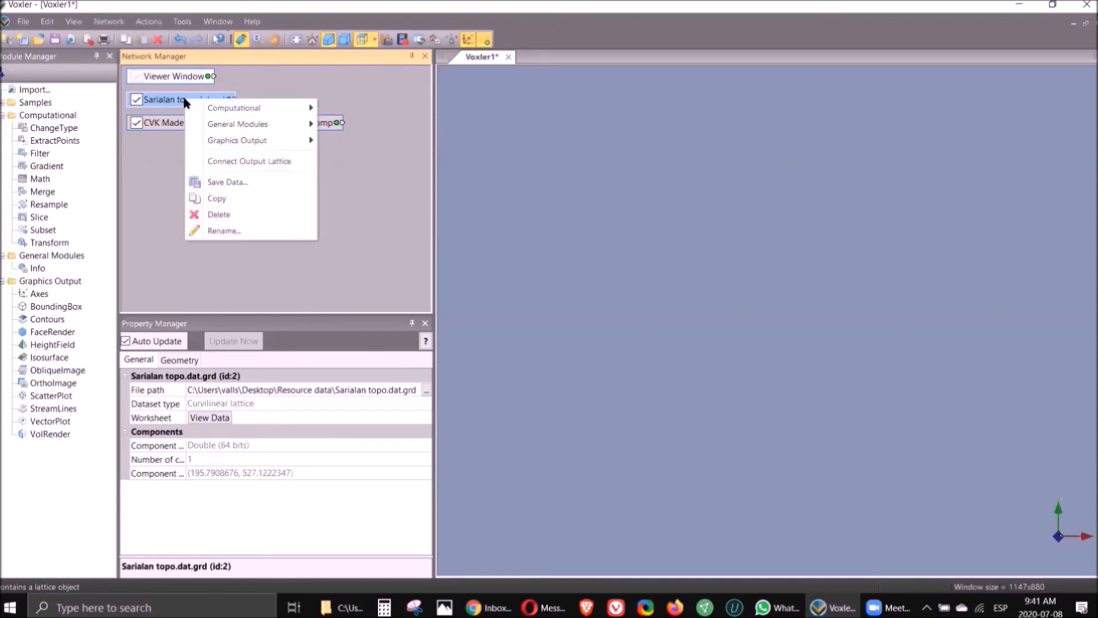
mouse_move(259, 146)
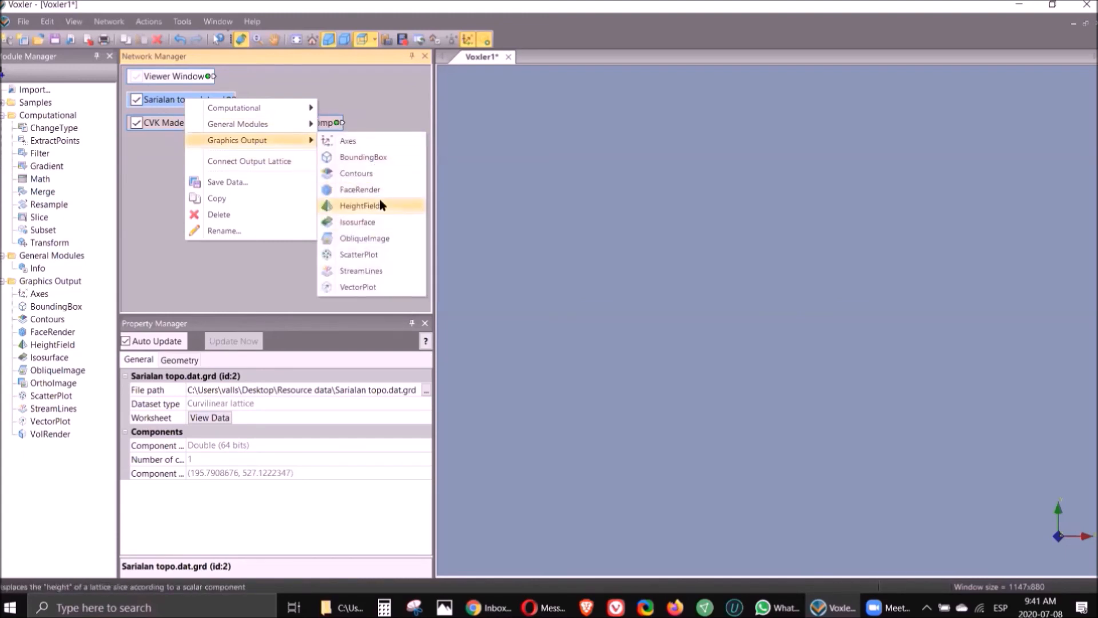
left_click(379, 204)
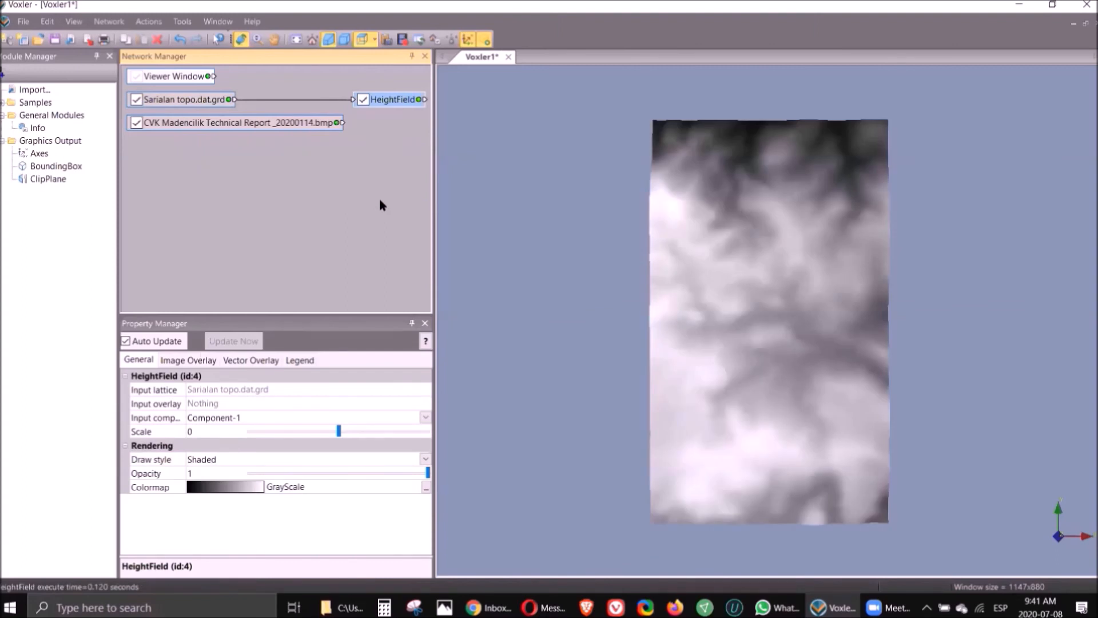
Connect the BMP image as the HeightField's image overlay and view the draped terrain obliquely.
left_click(342, 123)
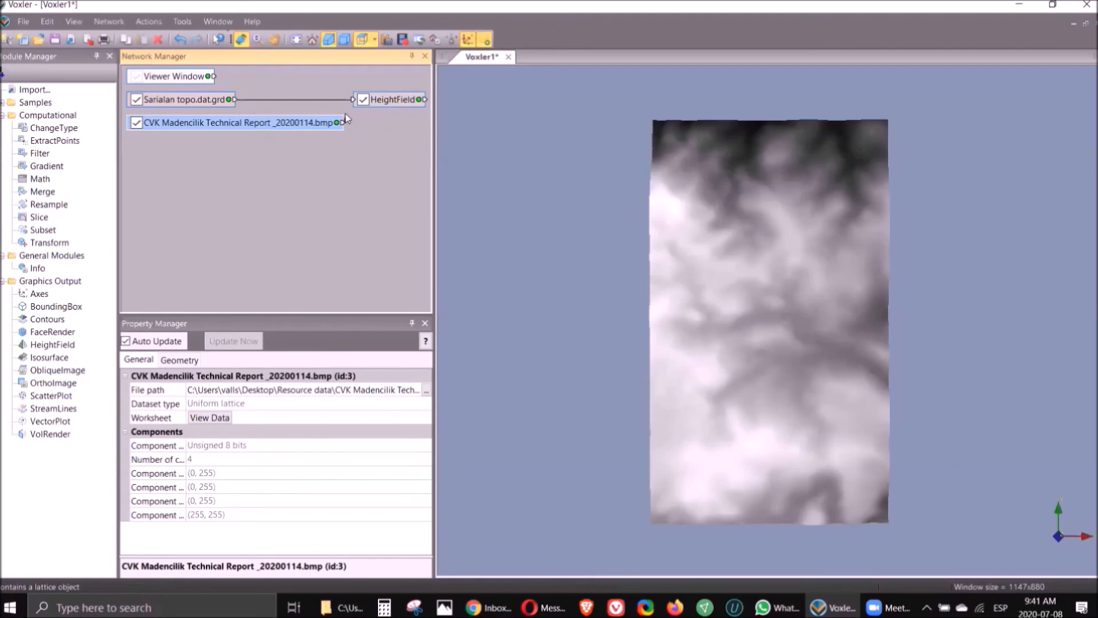
left_click_drag(350, 102, 354, 99)
left_click_drag(353, 100, 354, 100)
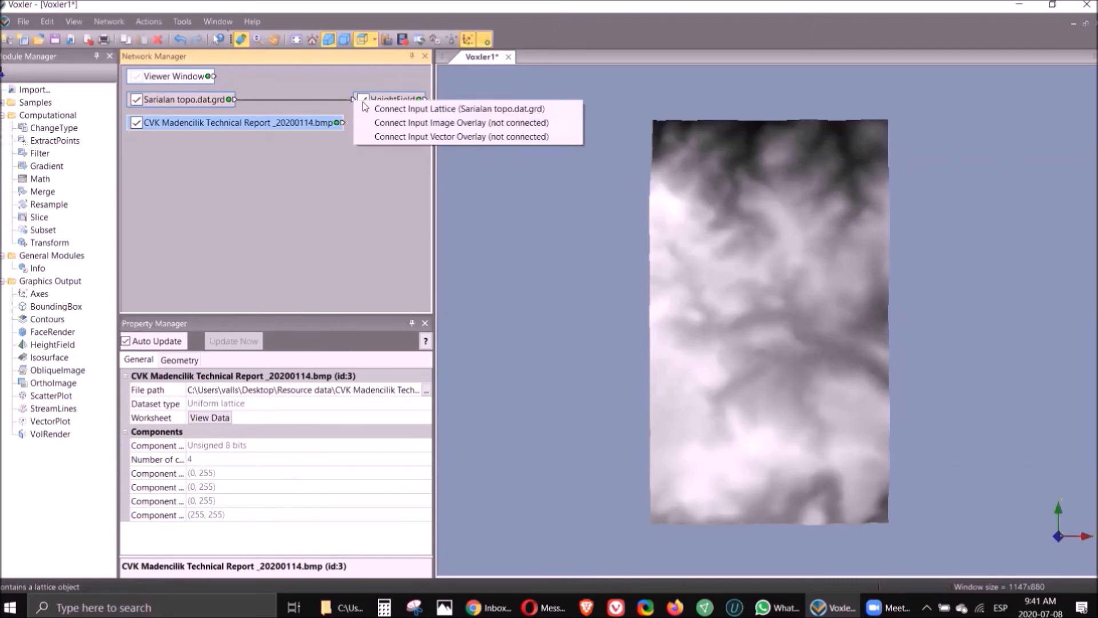
left_click(438, 123)
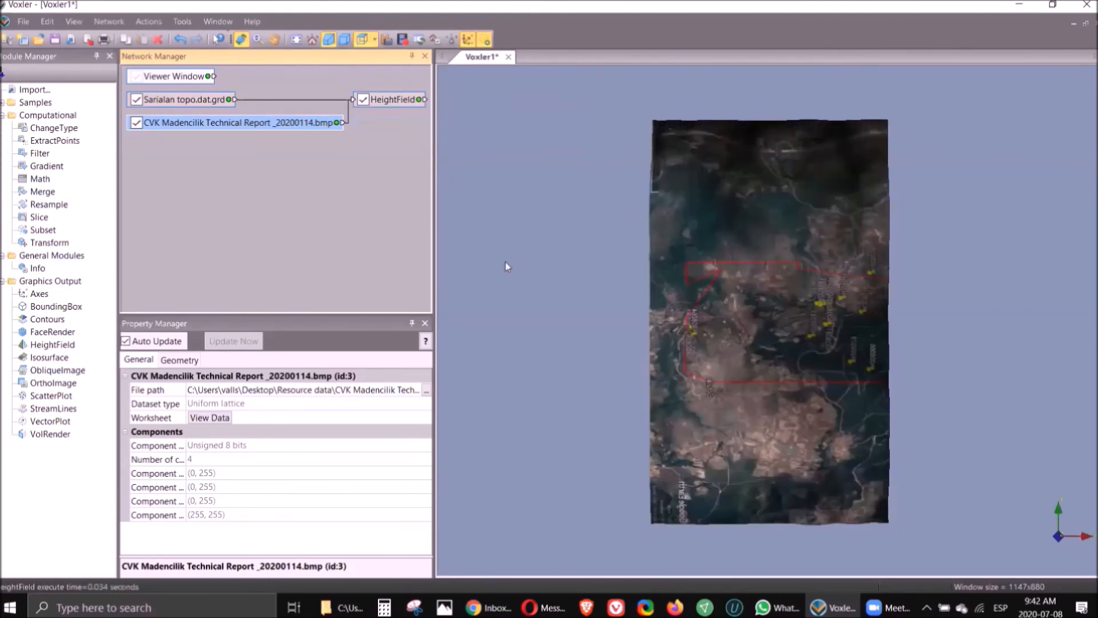
left_click_drag(817, 472, 892, 487)
left_click_drag(833, 293, 960, 308)
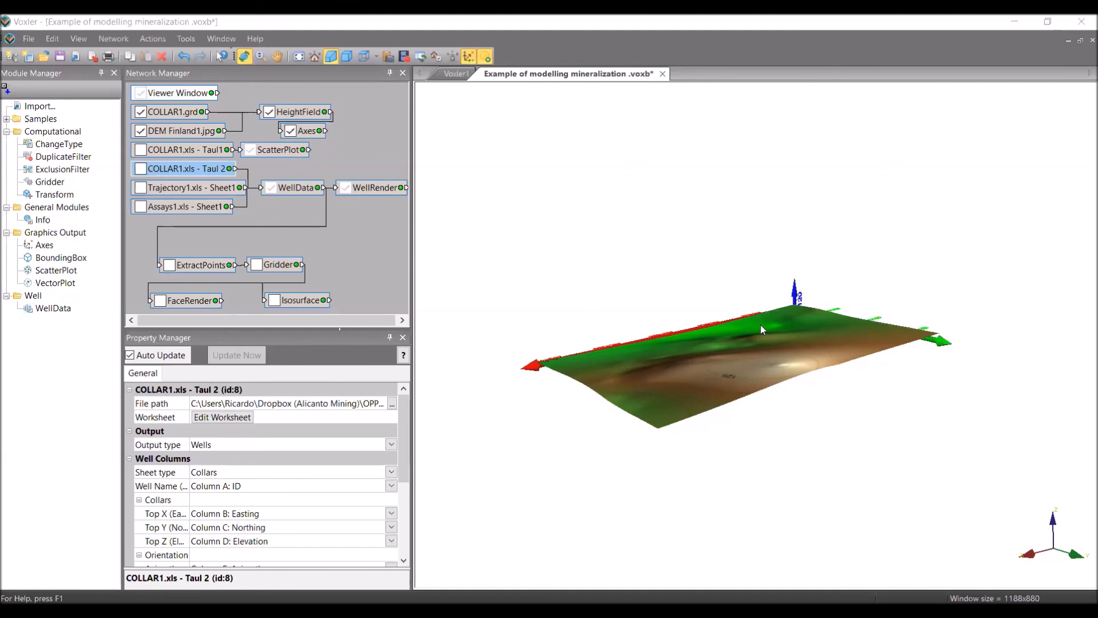
Show the collar points and drillhole traces, coloured by Au, ppm on a 0.0025–69.6 scale.
left_click(141, 151)
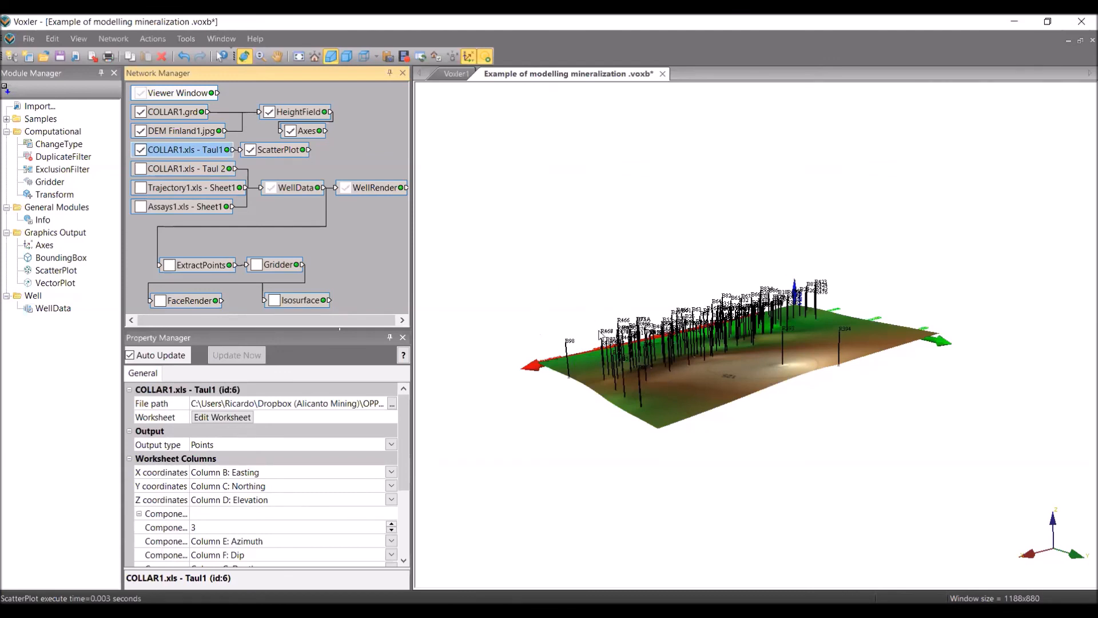
left_click_drag(688, 382, 672, 396)
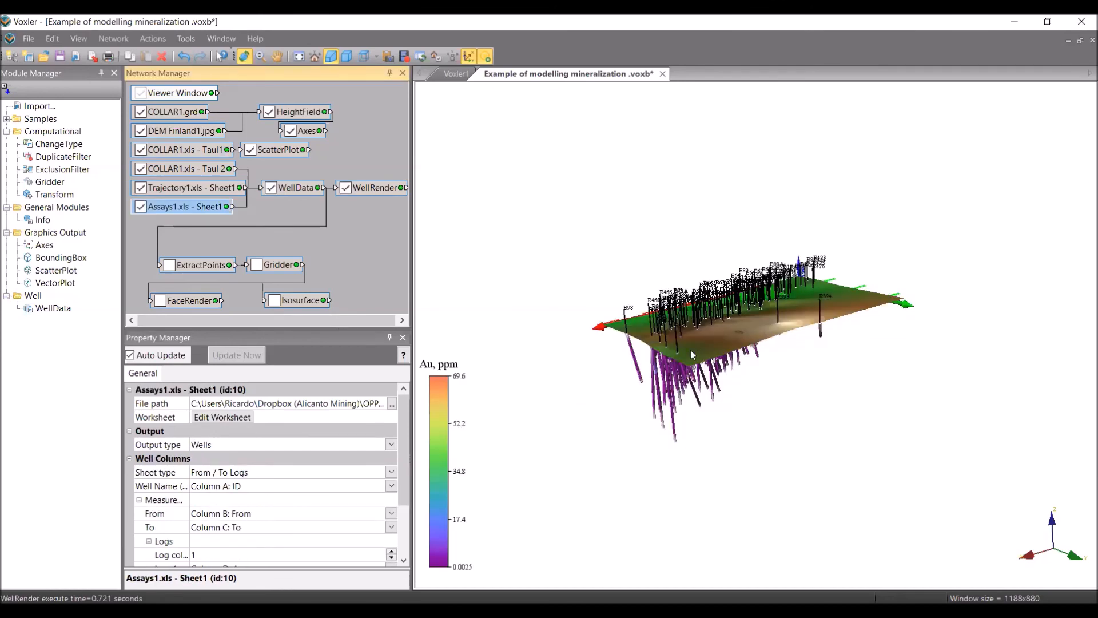
left_click(690, 349)
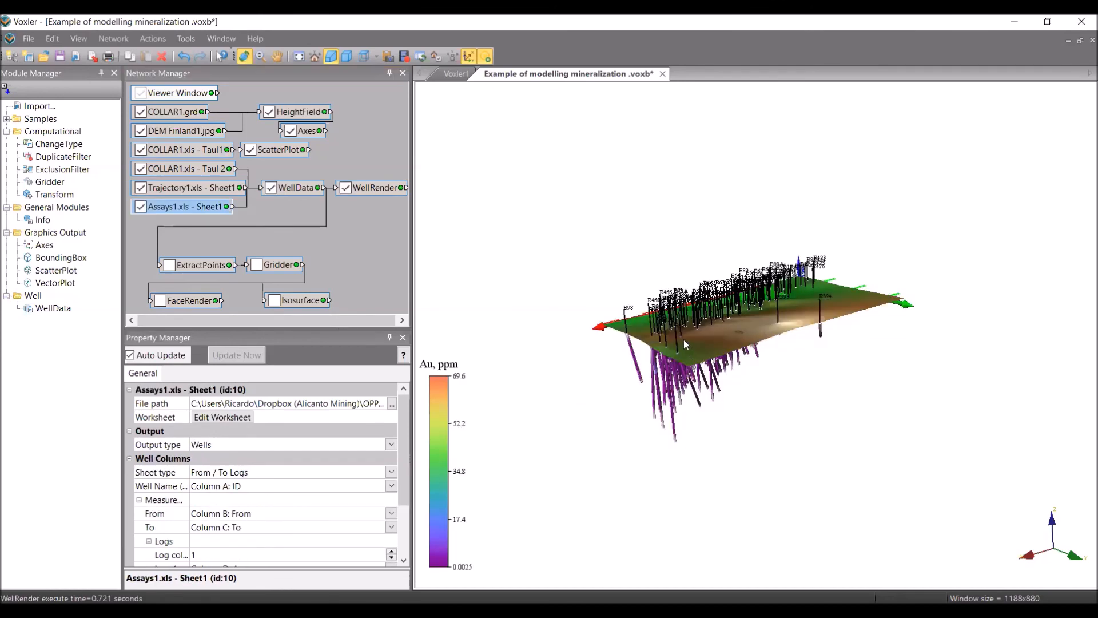
left_click_drag(693, 306, 696, 291)
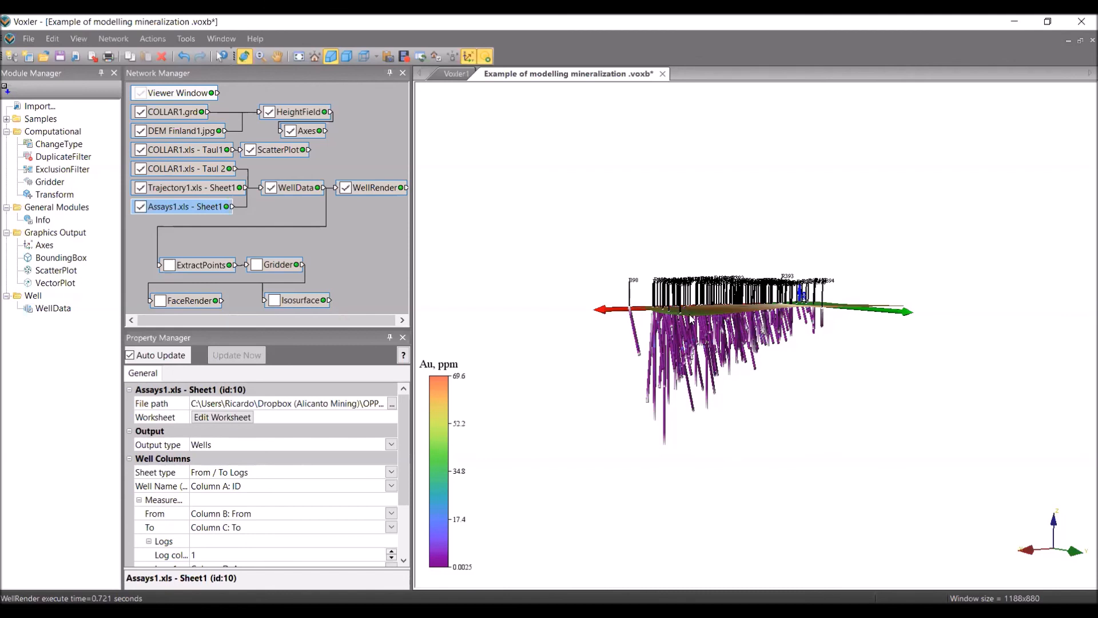
mouse_move(689, 338)
left_mouse_down()
mouse_move(701, 365)
mouse_move(690, 339)
left_mouse_up()
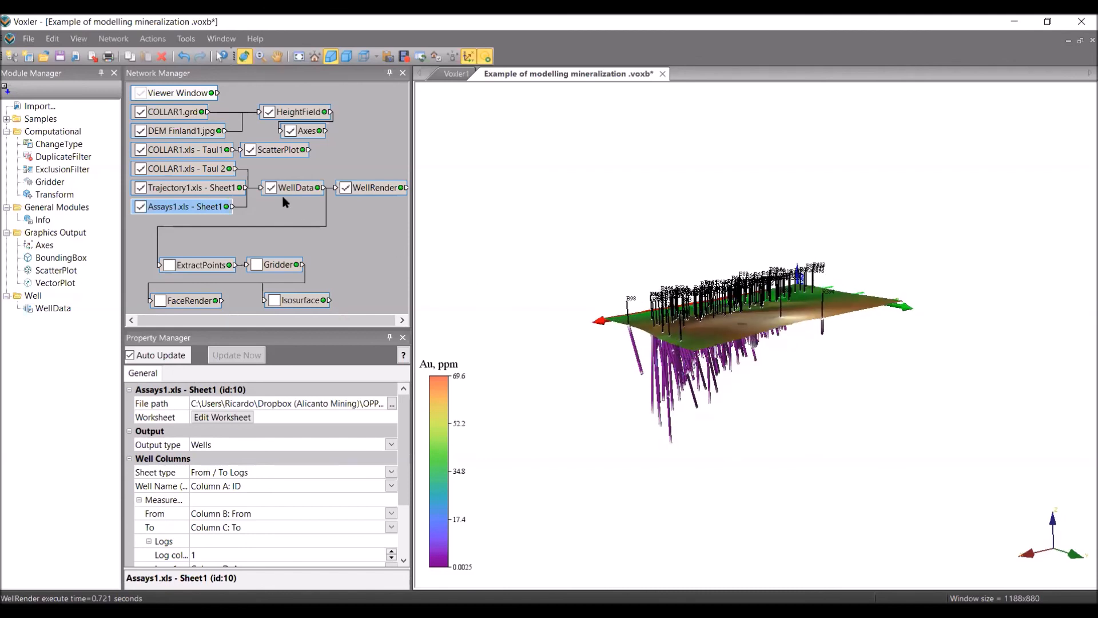
left_click(345, 187)
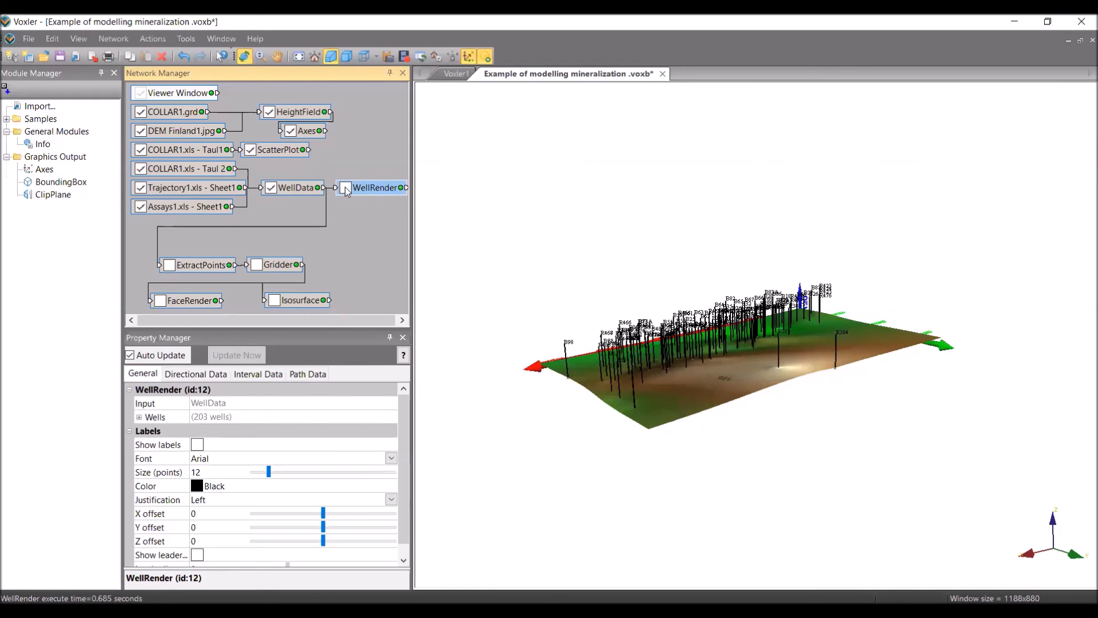
left_click(345, 187)
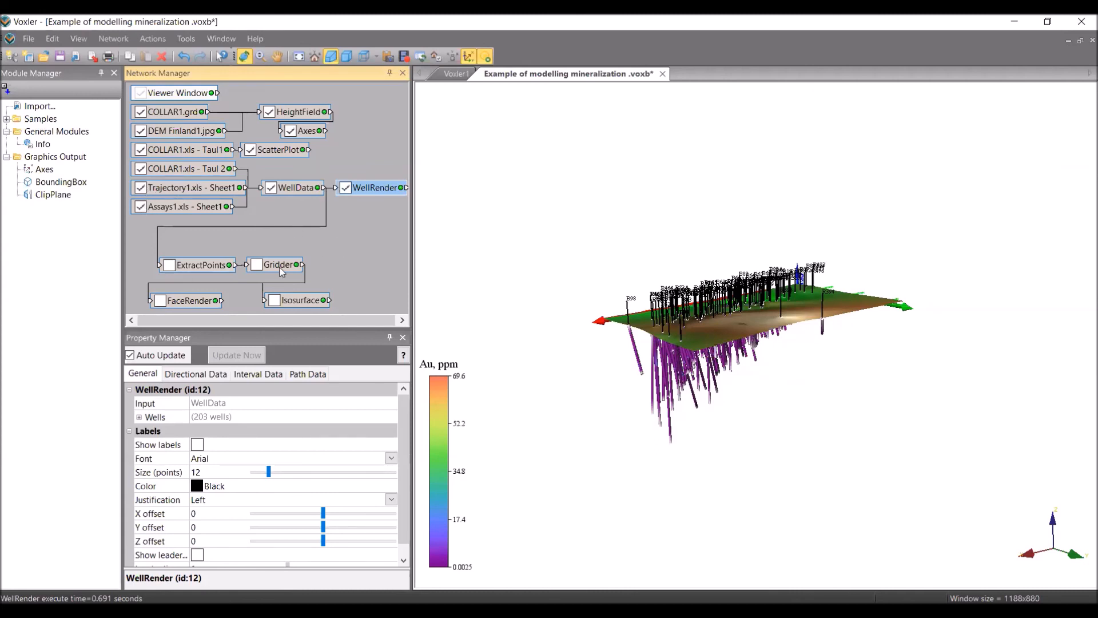
Enable ExtractPoints and Gridder, review the grid geometry, and keep the Simple search type.
left_click(257, 267)
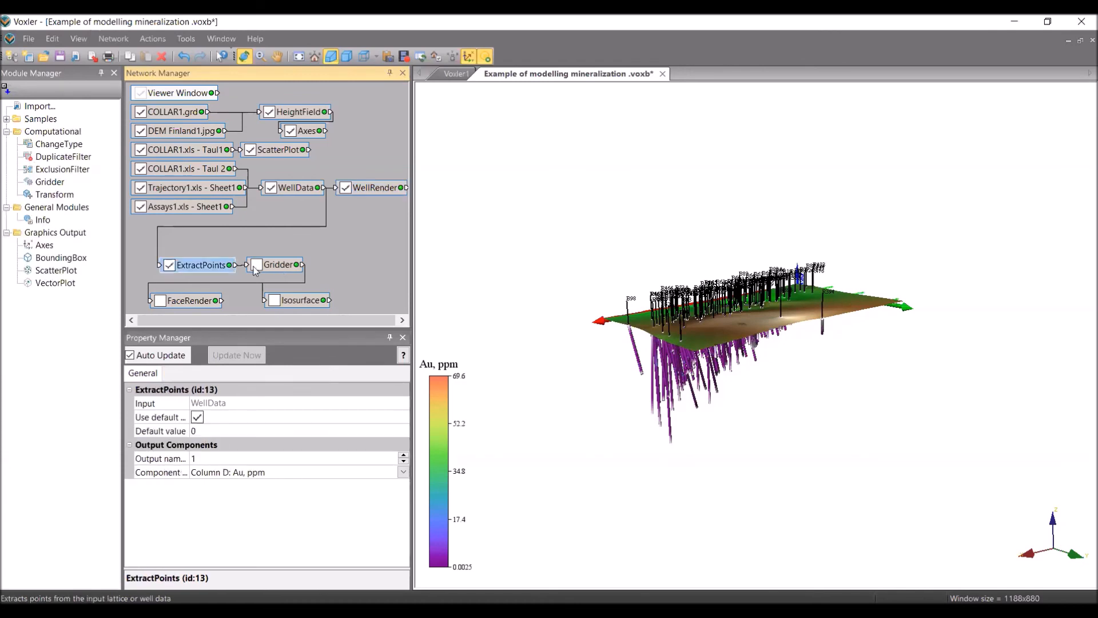
left_click(255, 267)
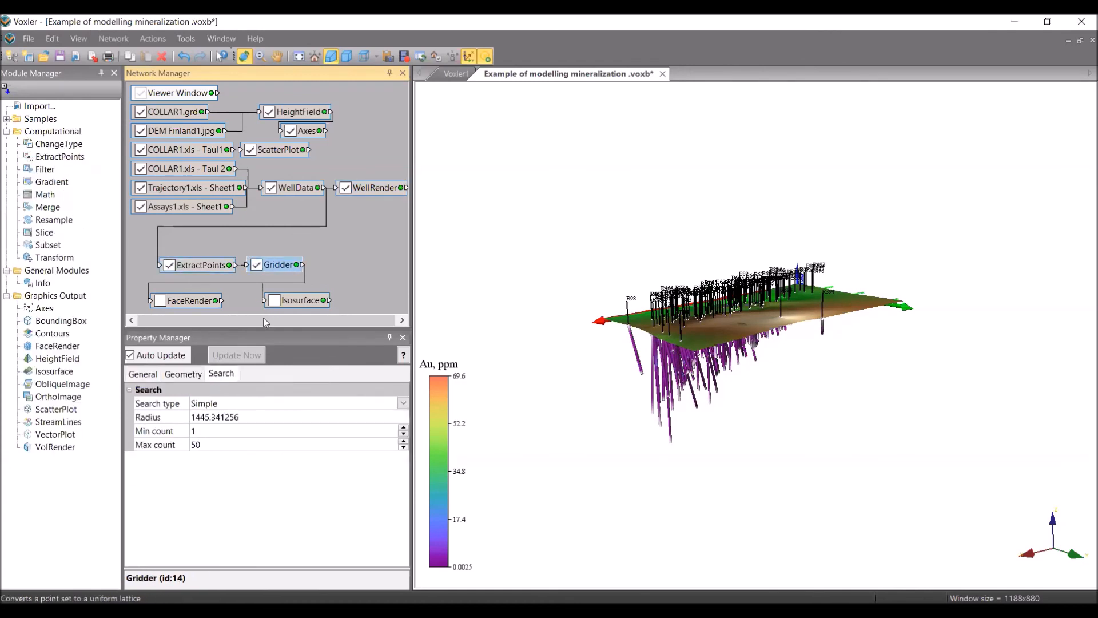
left_click(178, 375)
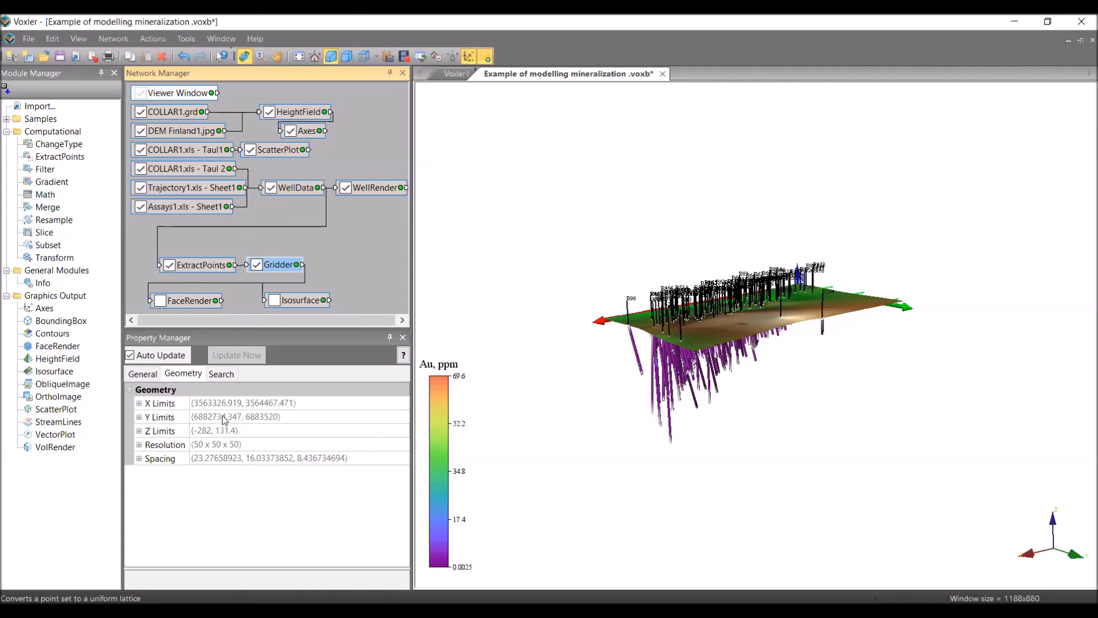
left_click(222, 374)
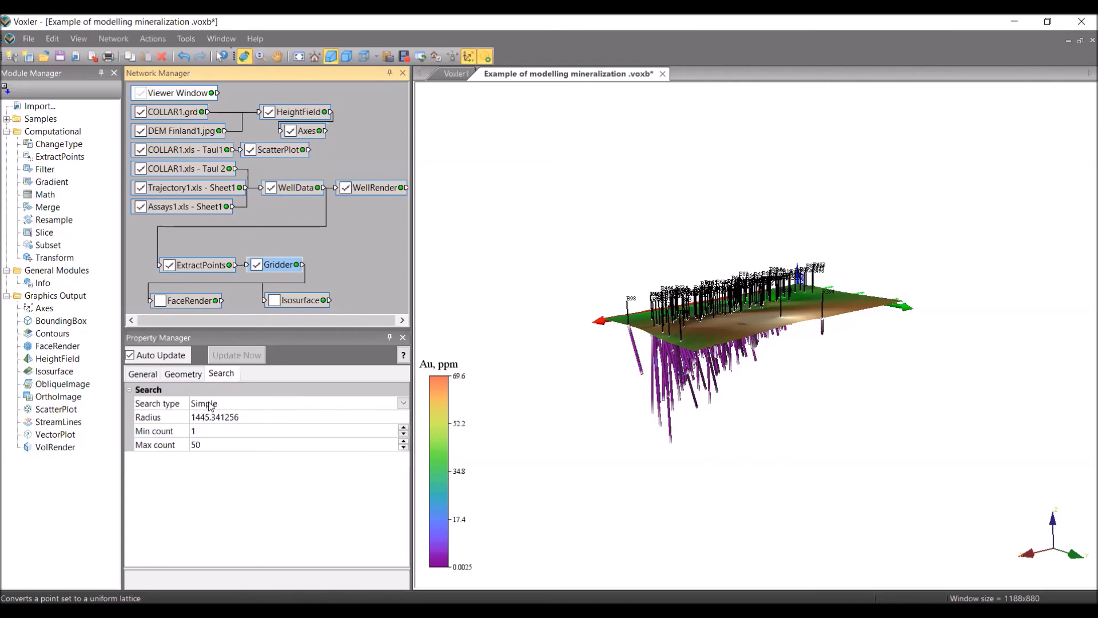
left_click(232, 405)
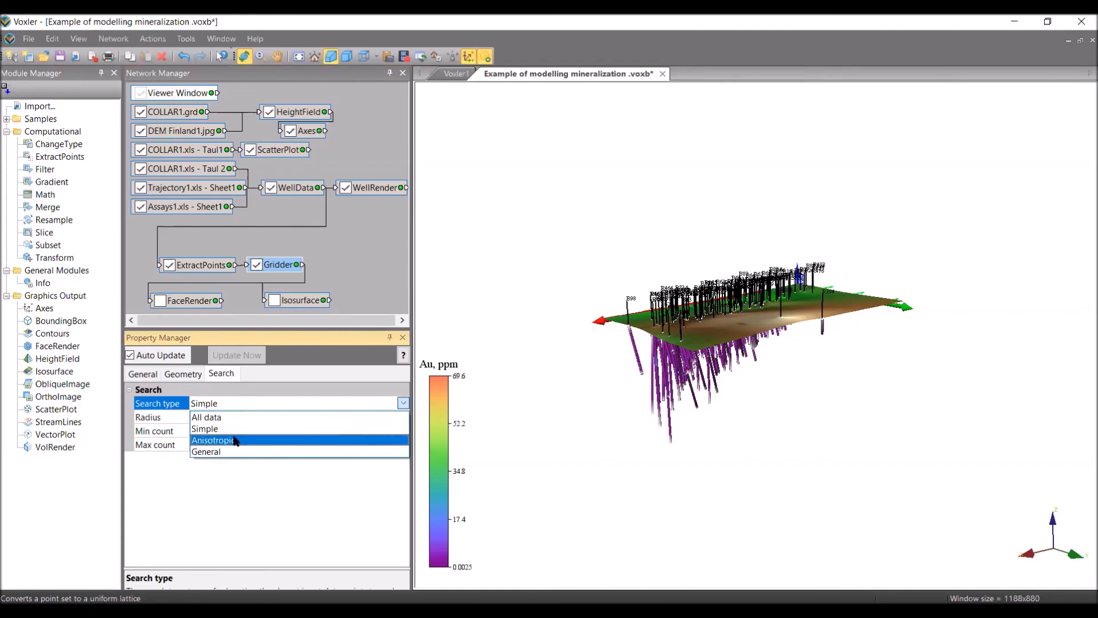
left_click(208, 430)
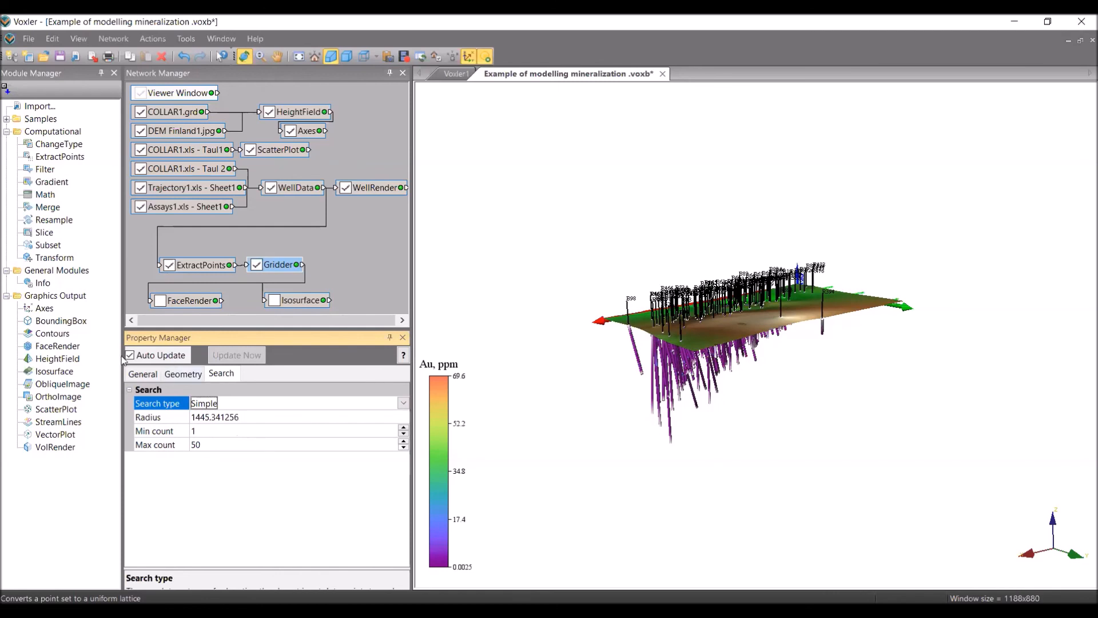
Run the inverse-distance gridding of the Au values from the General settings.
left_click(143, 375)
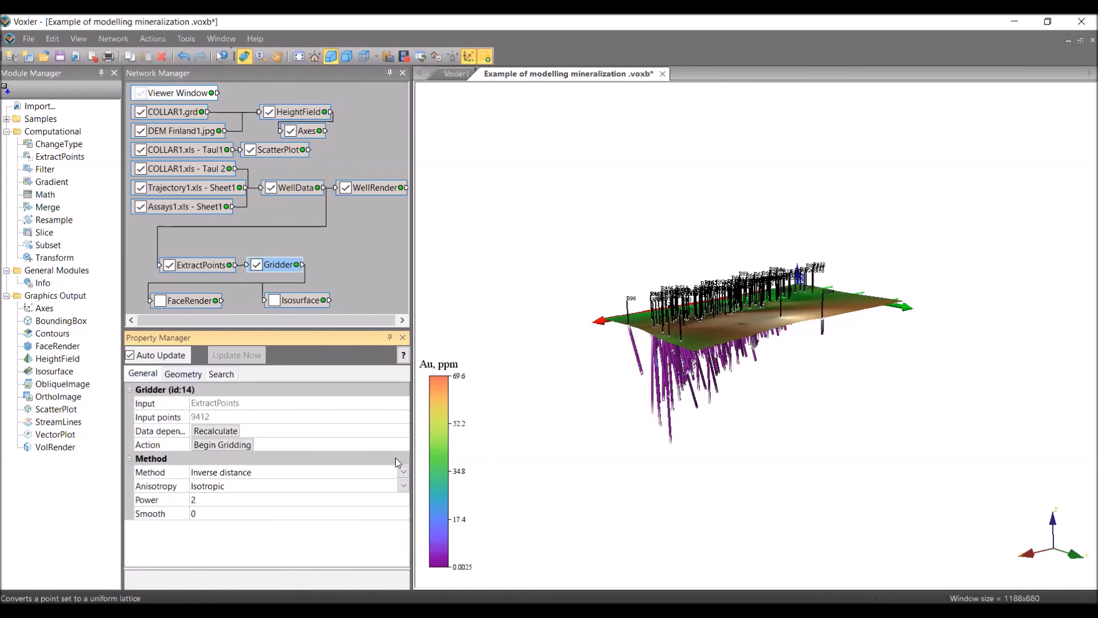
left_click(210, 450)
left_click(228, 439)
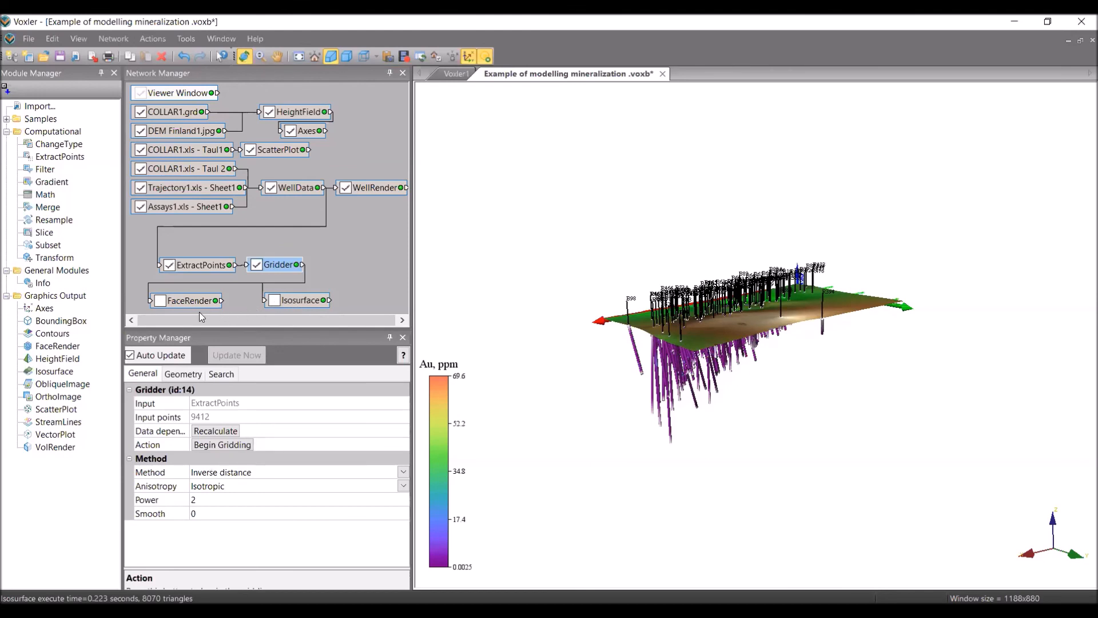
Switch on FaceRender to draw the 1963 Au grade blocks, then tilt the scene more edge-on.
left_click(160, 301)
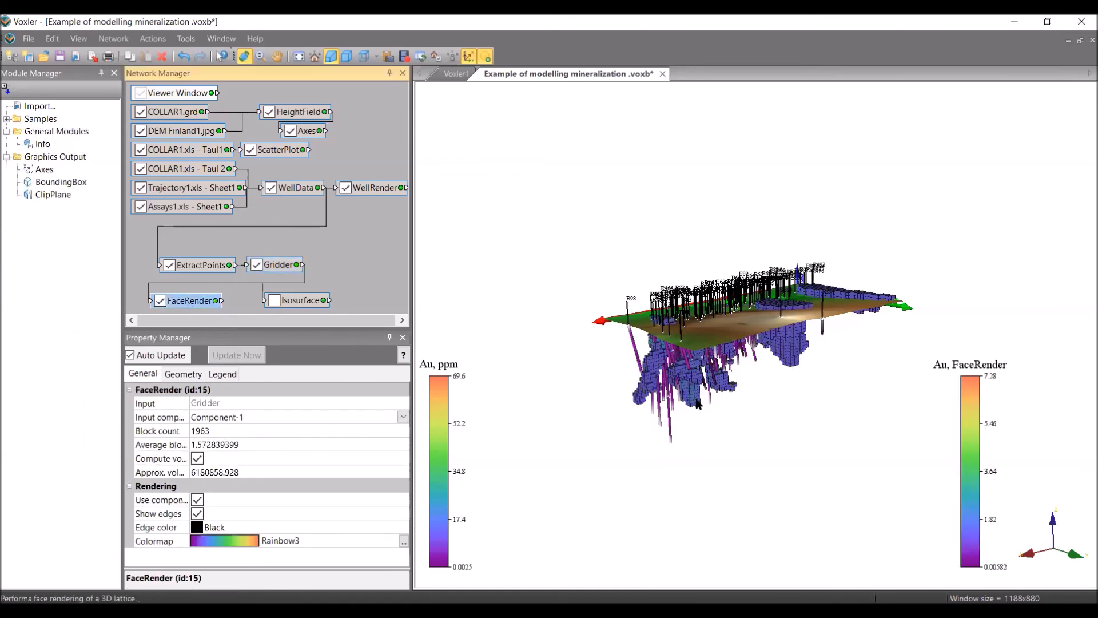
left_click_drag(684, 386, 682, 384)
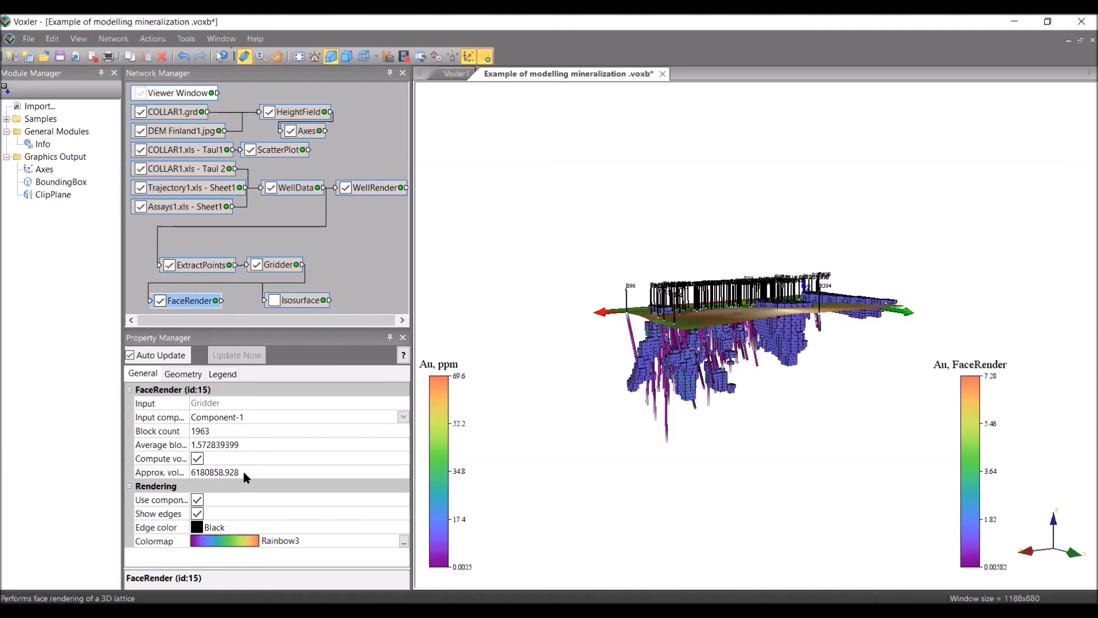
Raise the FaceRender colormap opacity node and set both node data values to 1.5 Au.
left_click(404, 542)
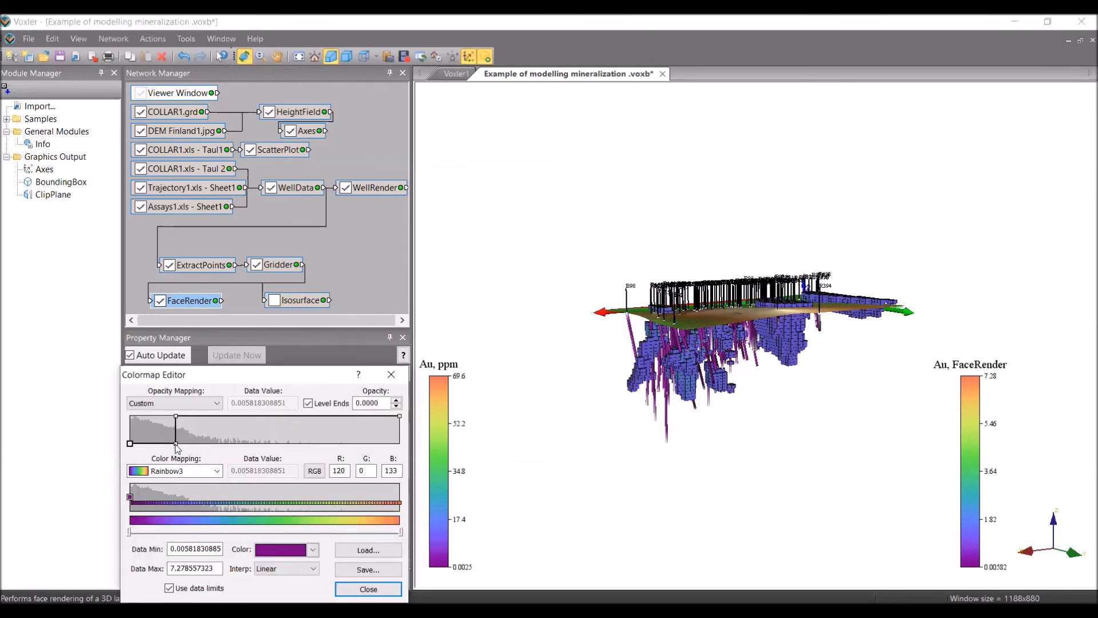
left_click_drag(175, 444, 179, 421)
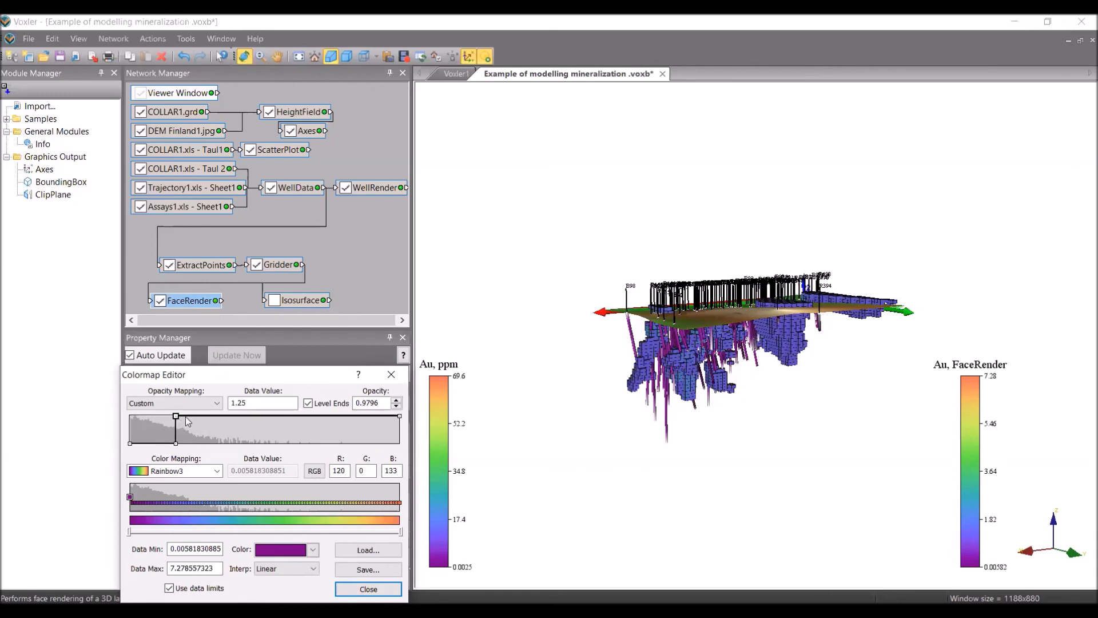
left_click(261, 403)
key("BackSpace")
key("BackSpace")
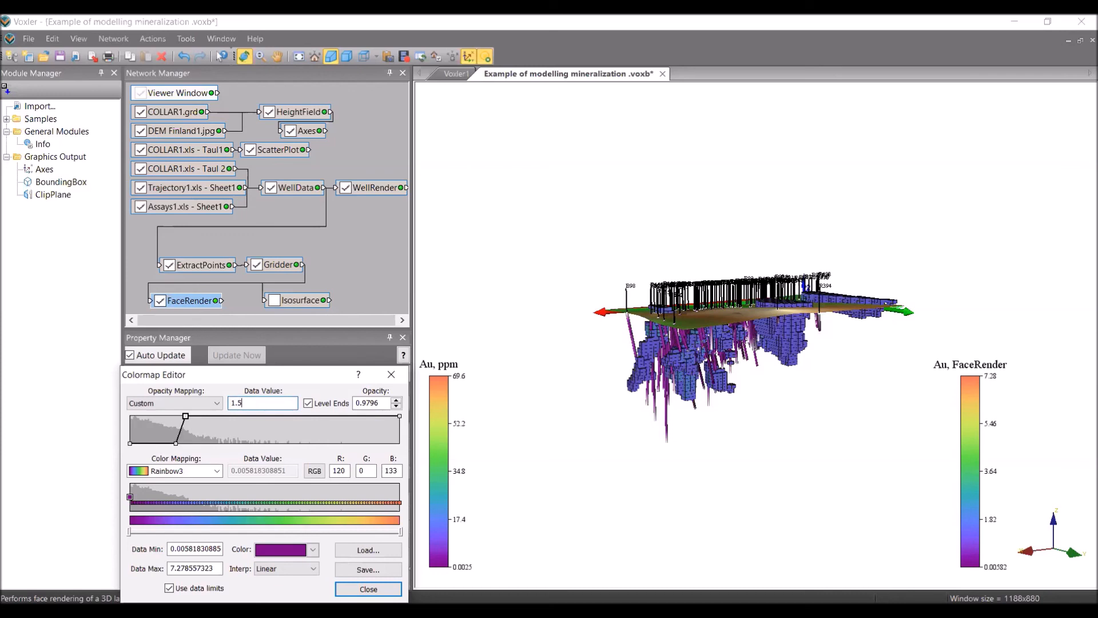
left_click(176, 444)
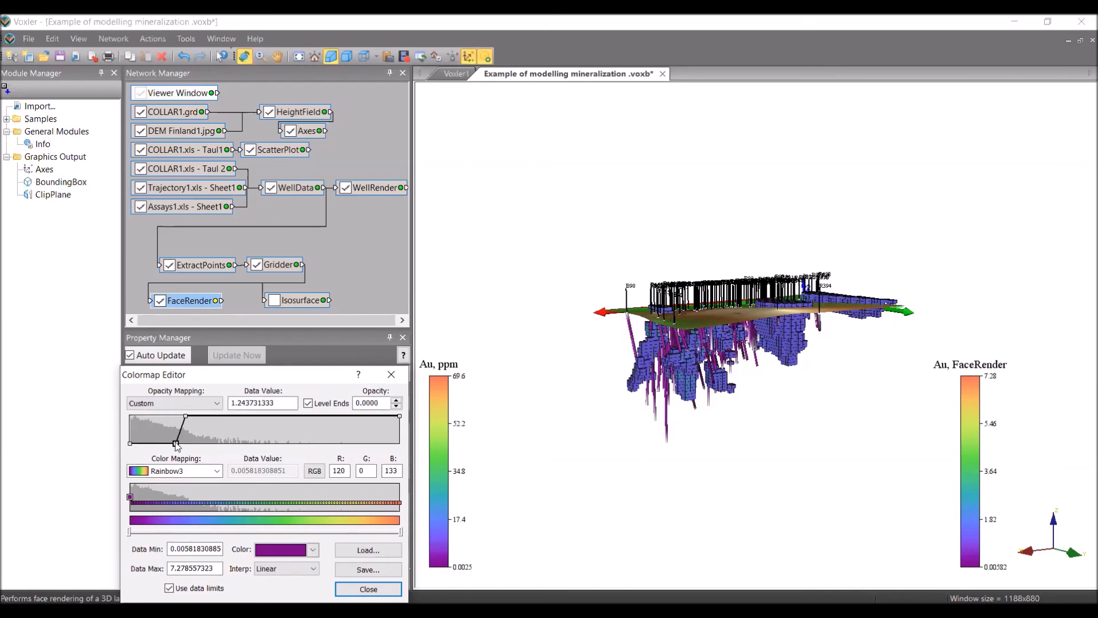
left_click_drag(276, 403, 239, 403)
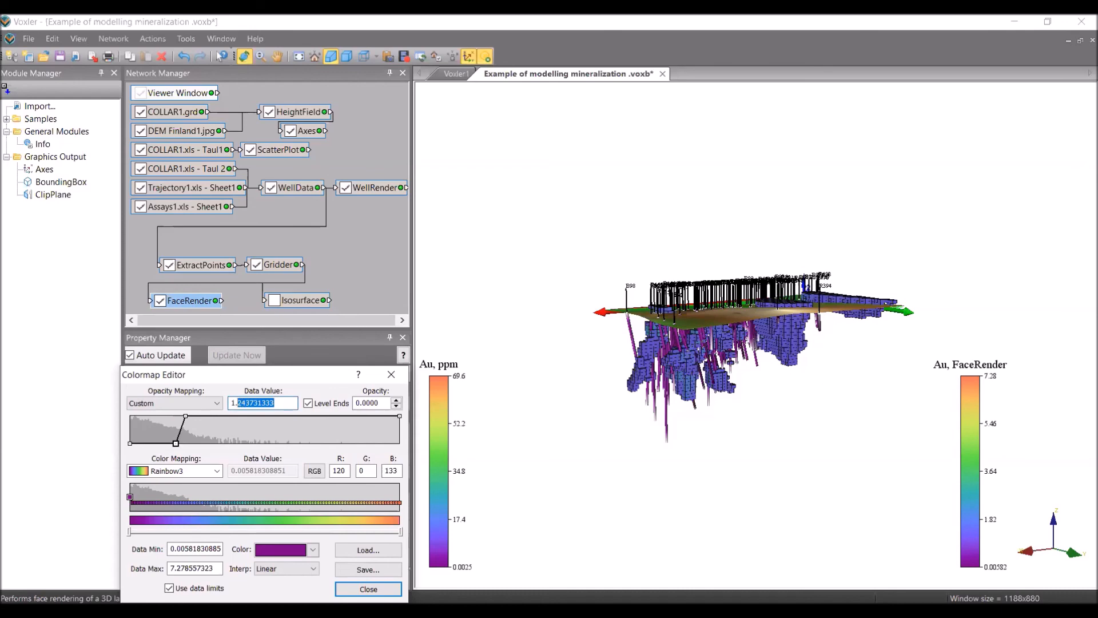
type("5")
key("Return")
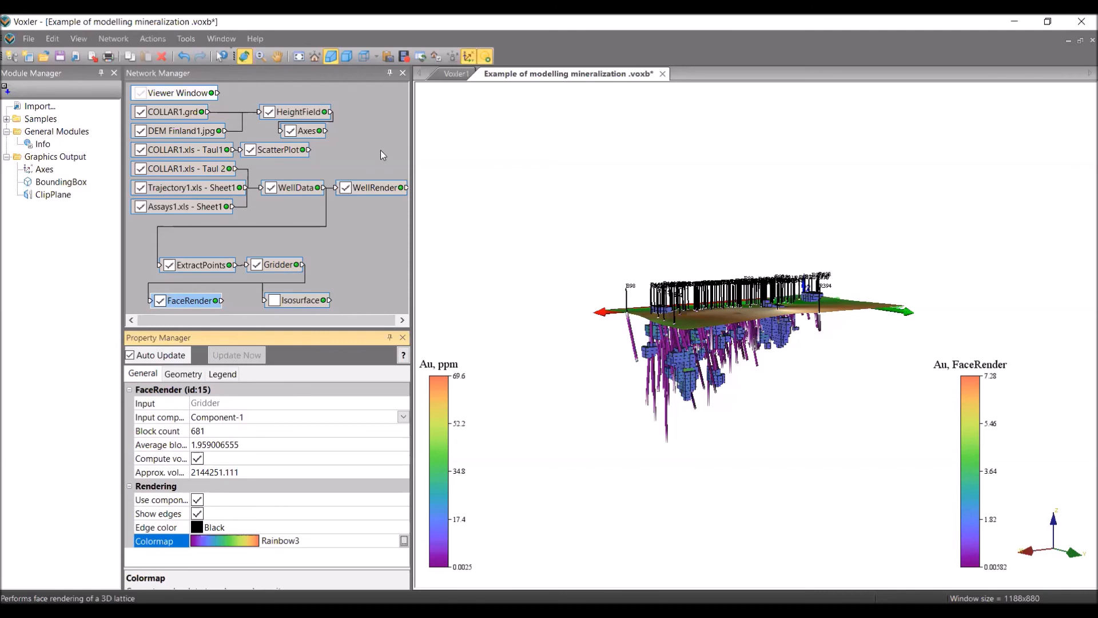
Hide the COLLAR1.xls - Taul1 labels and the block model, and display the Au isosurface.
left_click(140, 149)
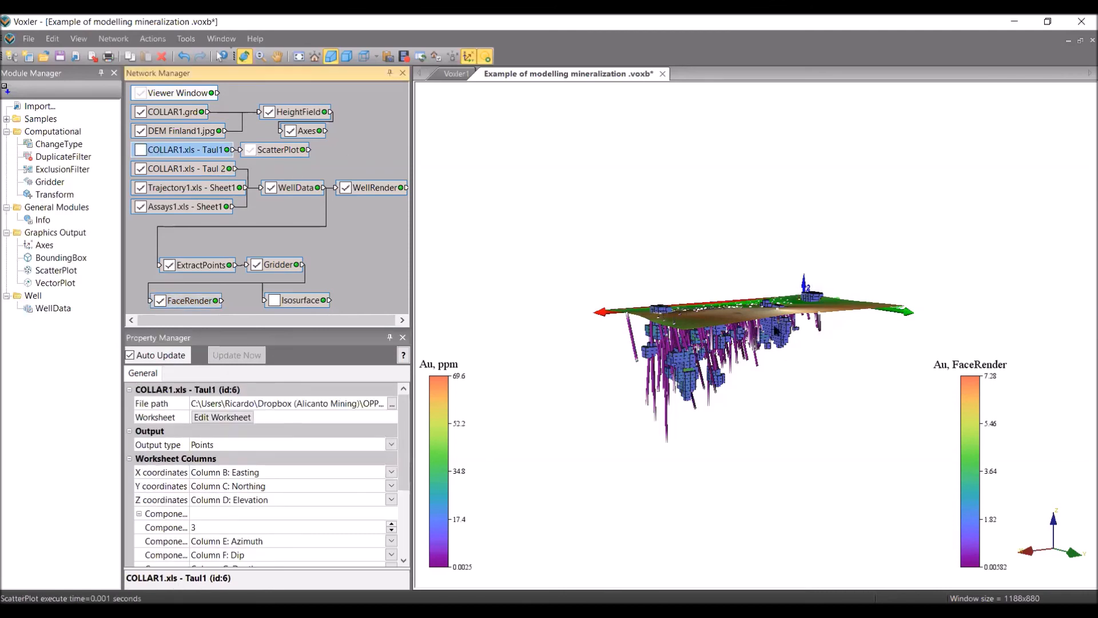
left_click_drag(731, 299, 729, 289)
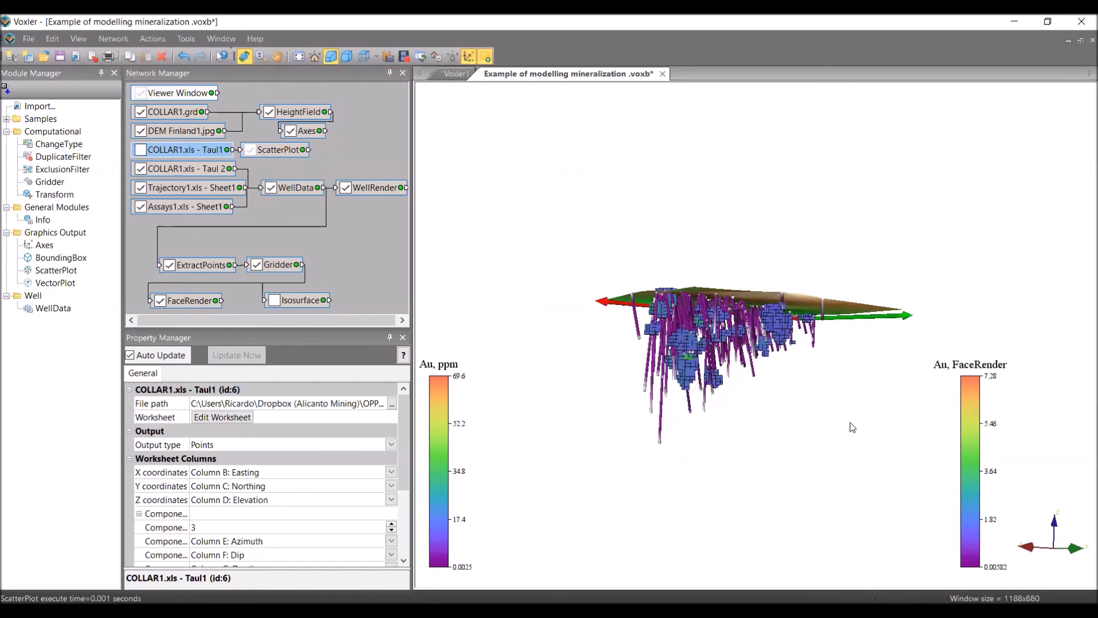
left_click(160, 301)
left_click(275, 300)
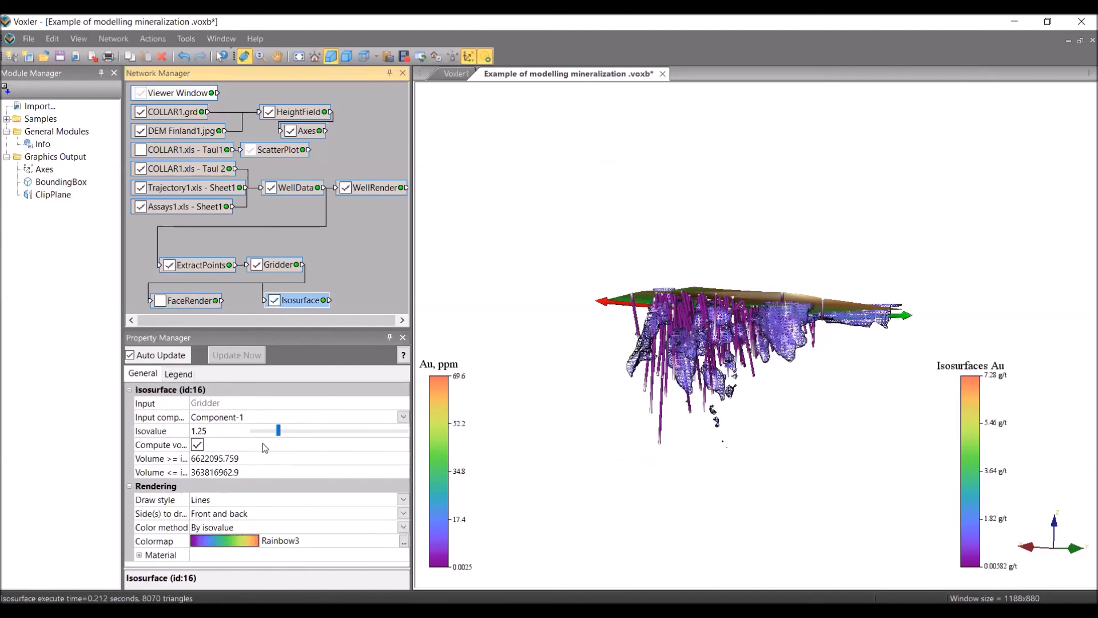
Set the isosurface isovalue to about 1.58 and show the 681-block model alongside it.
left_click(211, 433)
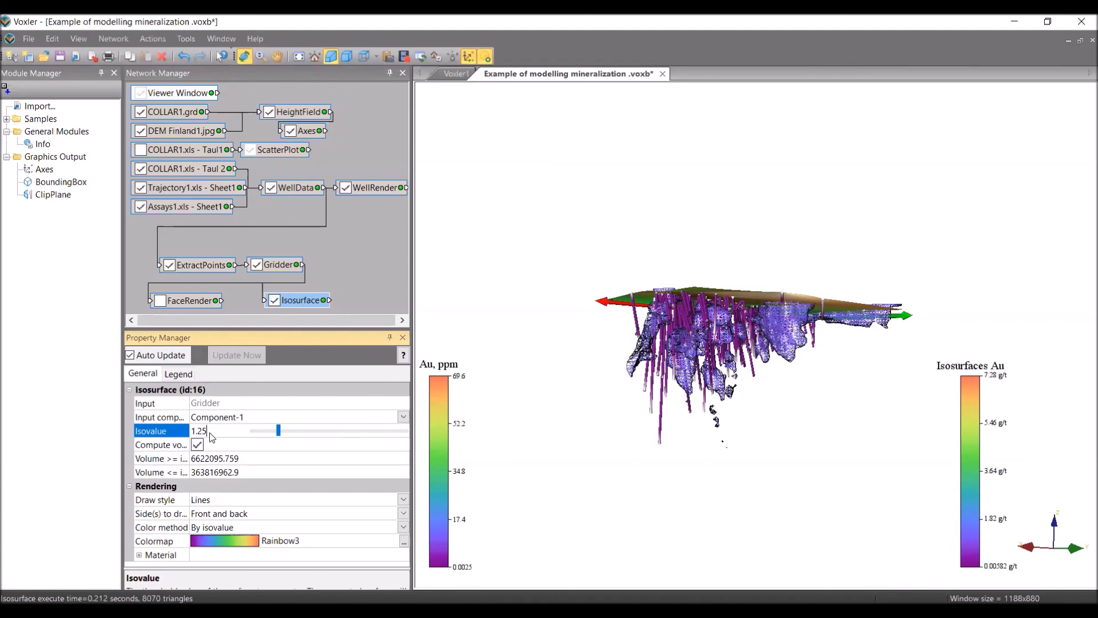
key("BackSpace")
key("BackSpace")
type("8")
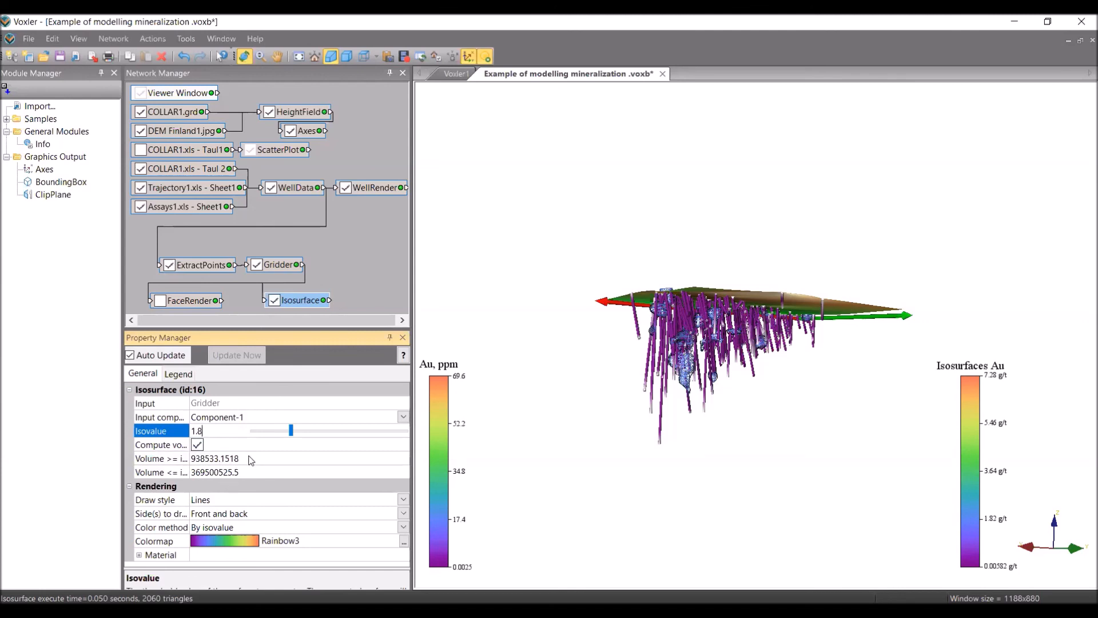
left_click_drag(292, 437, 273, 436)
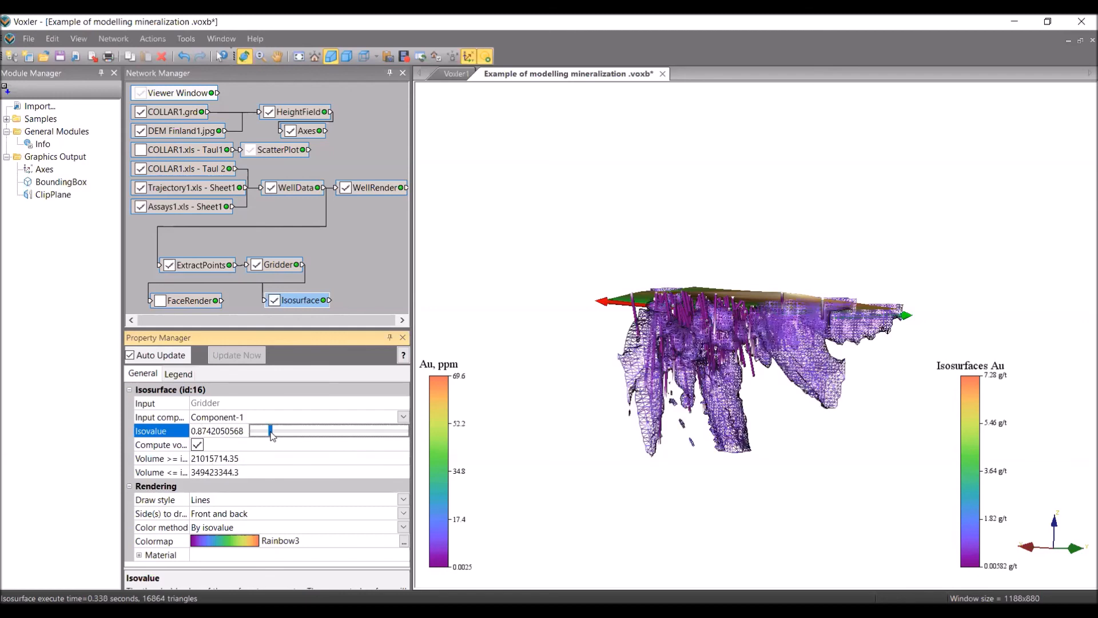
left_click_drag(273, 436, 331, 439)
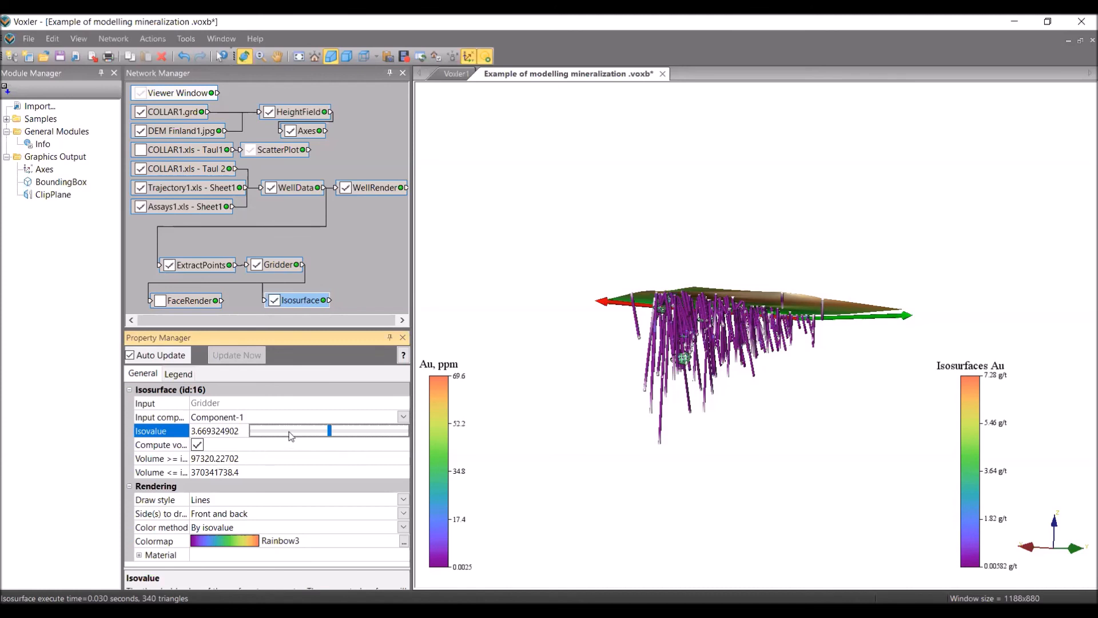
left_click_drag(329, 435, 286, 435)
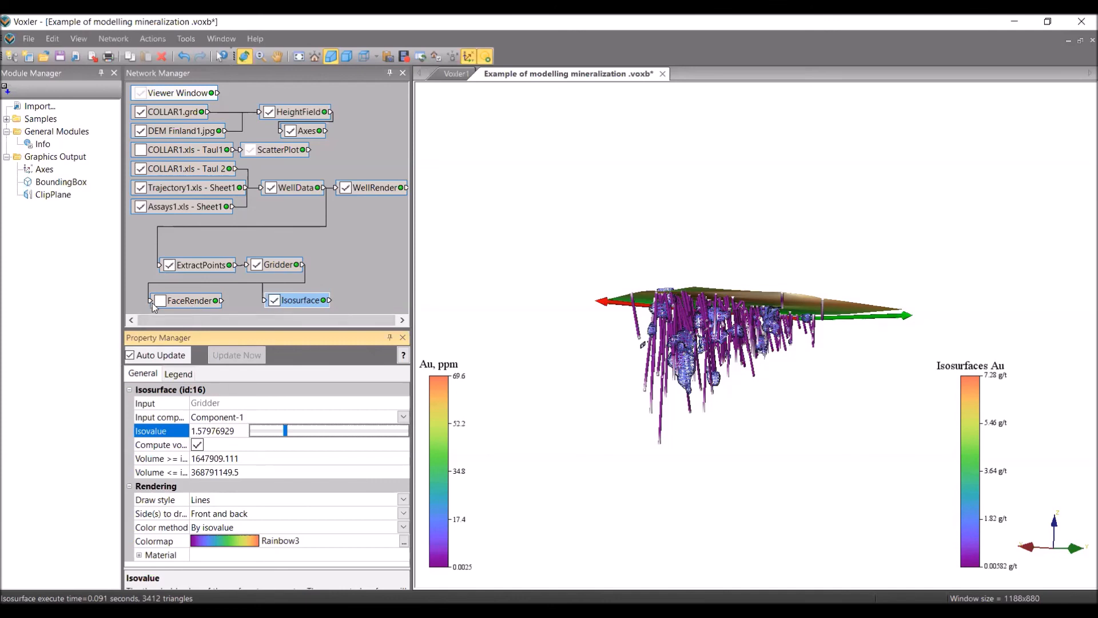
left_click(159, 300)
left_click(192, 304)
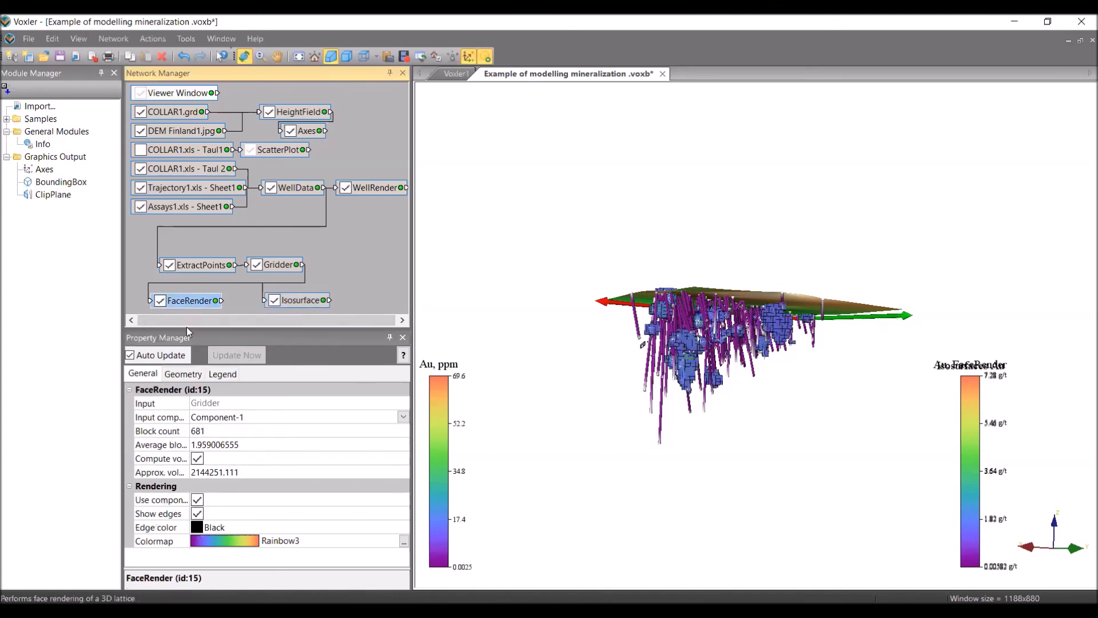